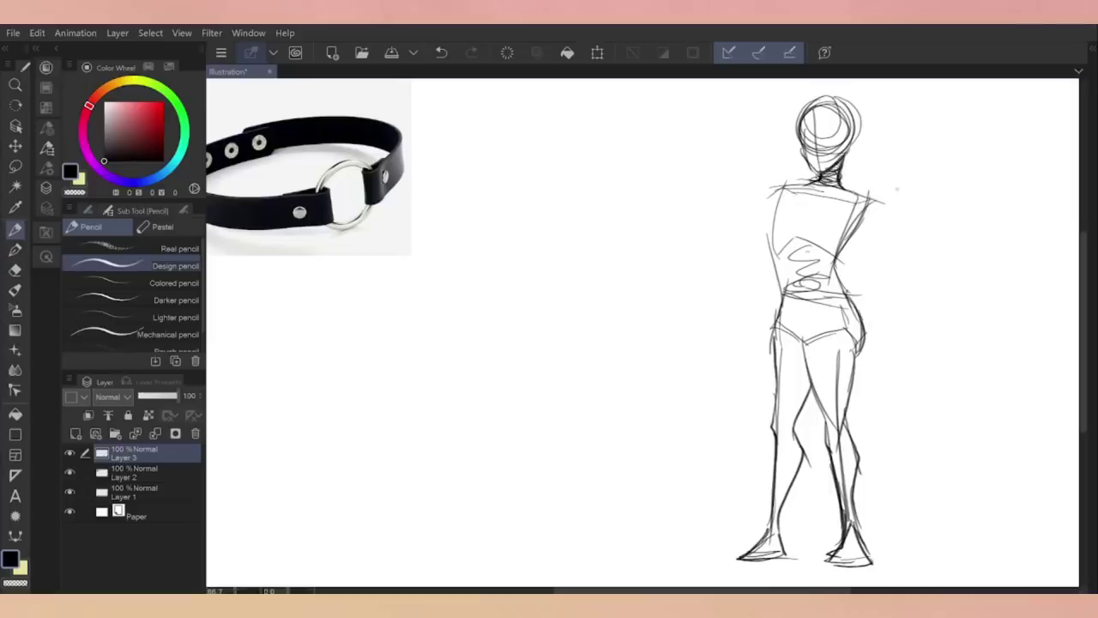
Flip the canvas horizontally and refine the pencil outline of the figure's torso, waist and pelvis
click(37, 32)
click(283, 392)
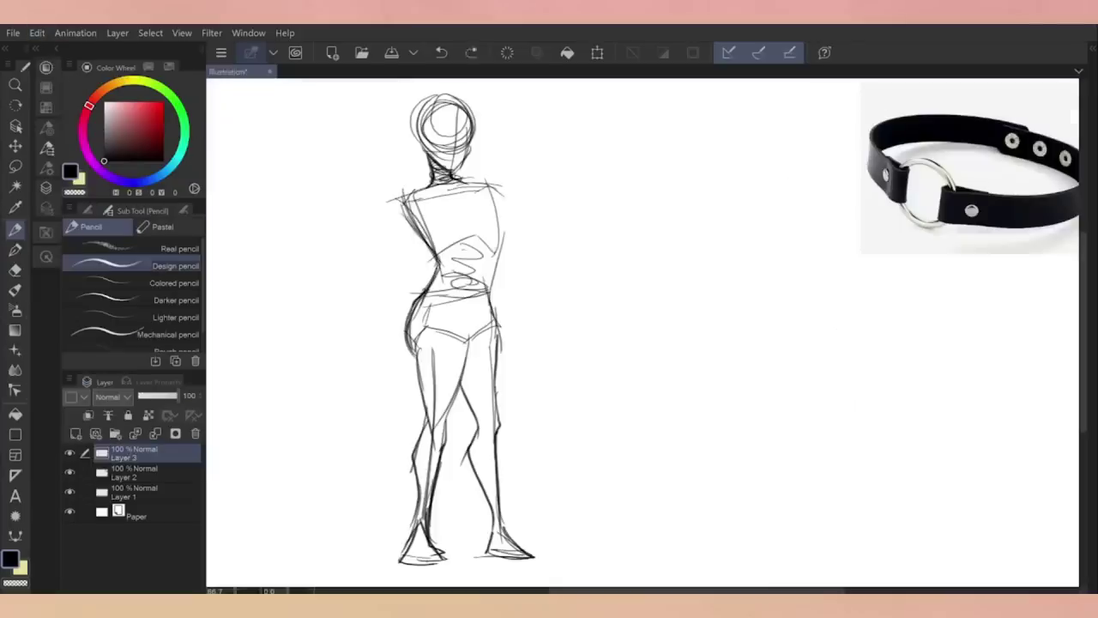
drag(502, 274, 482, 394)
mouse_move(501, 182)
mouse_down()
mouse_move(480, 270)
mouse_move(405, 327)
mouse_move(407, 358)
mouse_up()
mouse_move(424, 297)
mouse_down()
mouse_move(405, 355)
mouse_move(479, 327)
mouse_up()
drag(428, 200, 367, 347)
key(ctrl+z)
Sketch both arms crossed over the chest, with one hand near the shoulder
drag(487, 206, 397, 264)
drag(446, 219, 491, 271)
drag(498, 225, 462, 283)
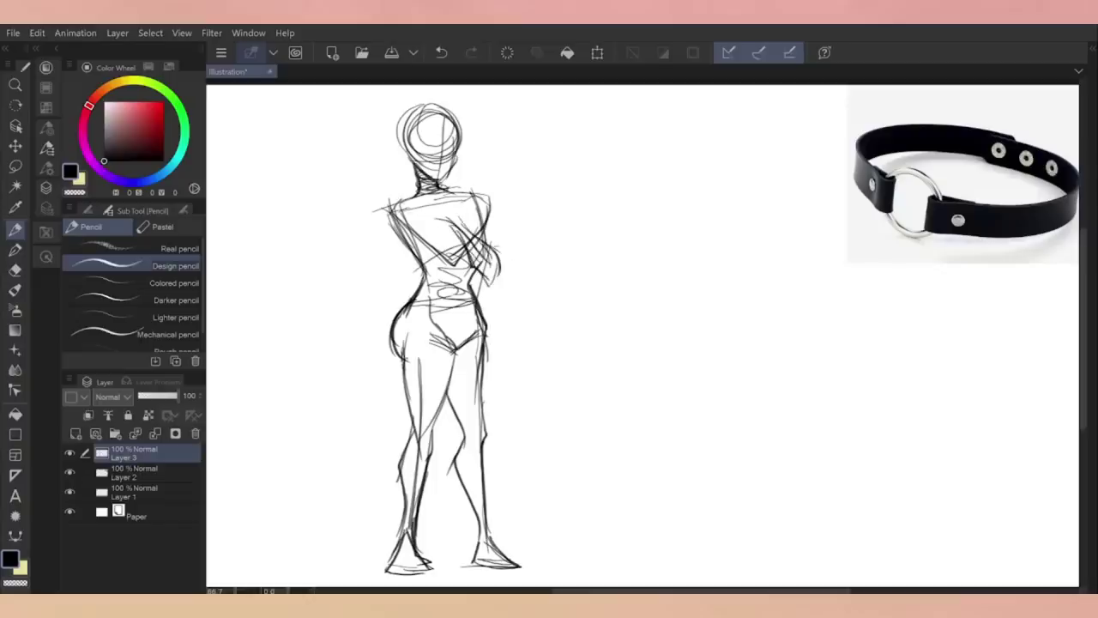
mouse_move(496, 194)
mouse_down()
mouse_move(453, 254)
mouse_move(476, 273)
mouse_up()
drag(475, 221, 444, 254)
key(ctrl+z)
mouse_move(460, 196)
mouse_down()
mouse_move(432, 227)
mouse_move(494, 183)
mouse_up()
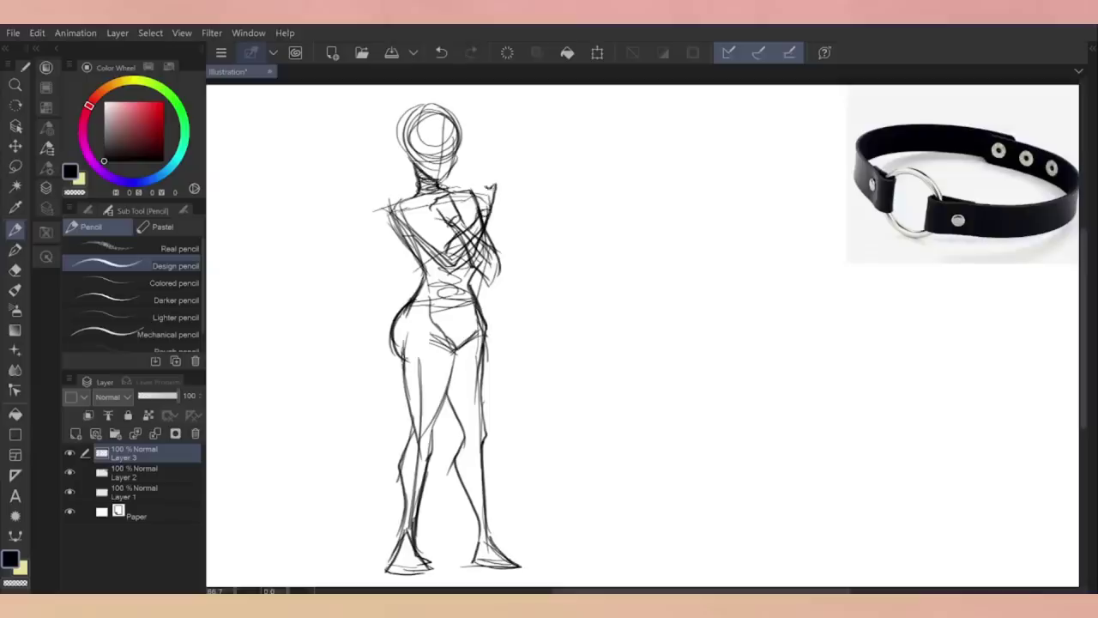
Rework the forearm and hip outlines, and erase the crossed arms' lines from the torso
drag(497, 254, 427, 275)
key(ctrl+z)
mouse_move(453, 194)
mouse_down()
mouse_move(410, 252)
mouse_move(398, 403)
mouse_up()
key(ctrl+z)
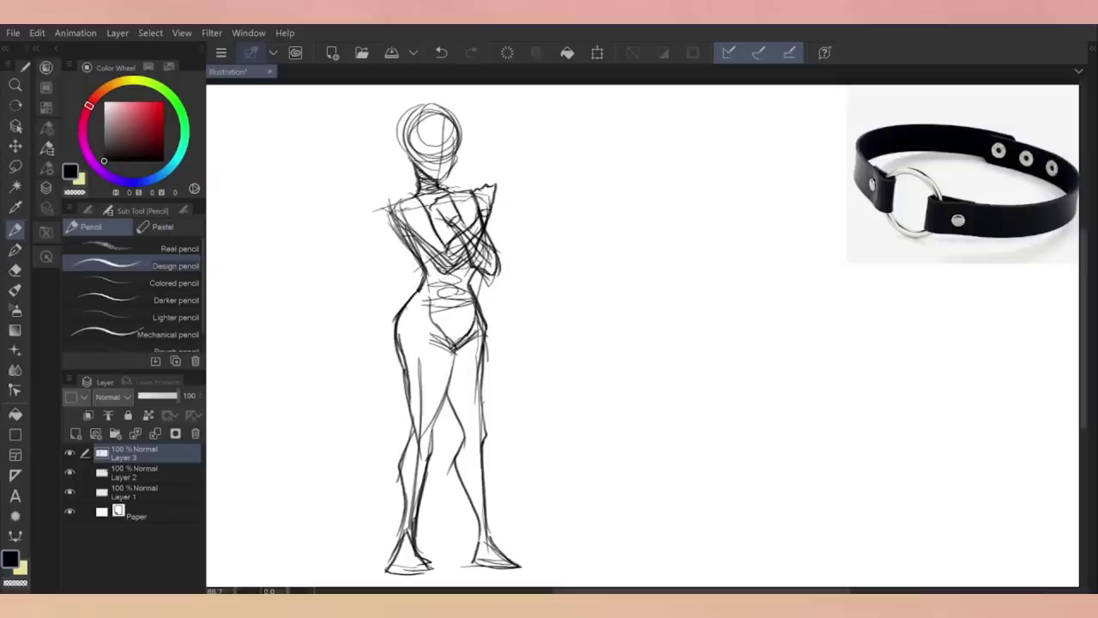
key(e)
mouse_move(498, 206)
mouse_down()
mouse_move(458, 203)
mouse_move(460, 240)
mouse_move(487, 210)
mouse_move(469, 174)
mouse_move(474, 291)
mouse_up()
key(p)
Add a new raster layer and flip the canvas horizontally
click(75, 433)
click(37, 33)
mouse_move(77, 390)
click(344, 441)
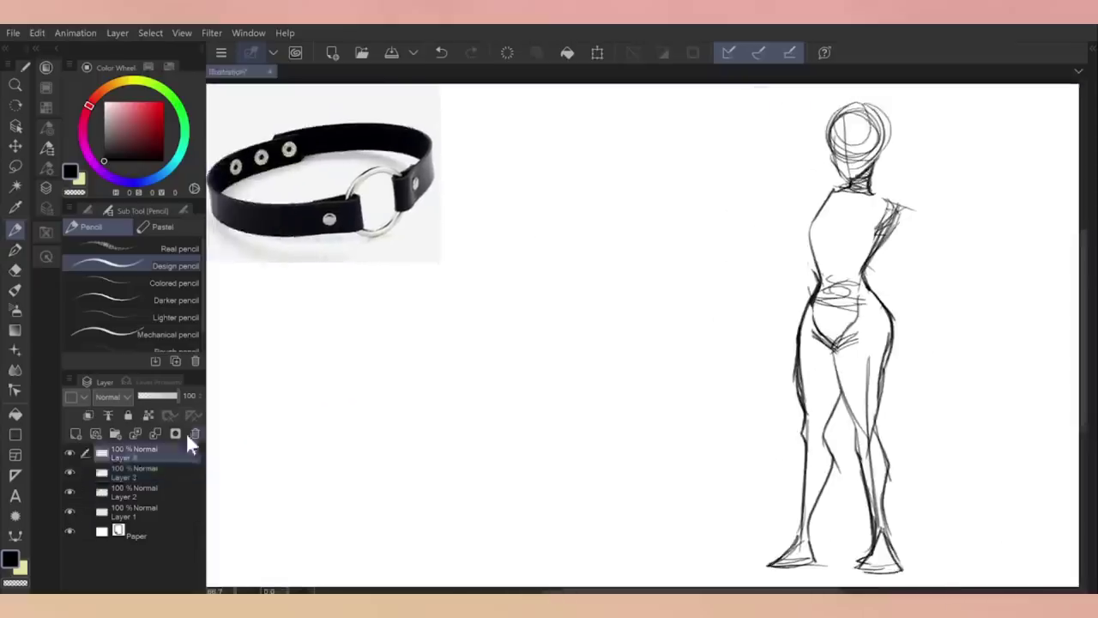
Draw the bust on the bare torso and merge the figure's sketch layers
key(ctrl+e)
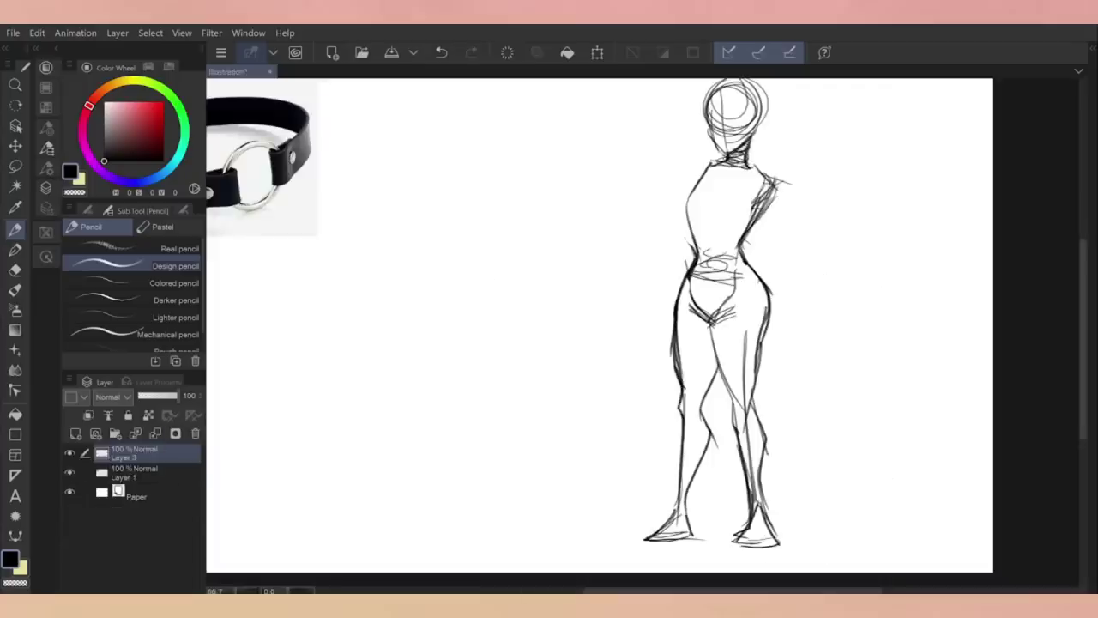
key(ctrl+z)
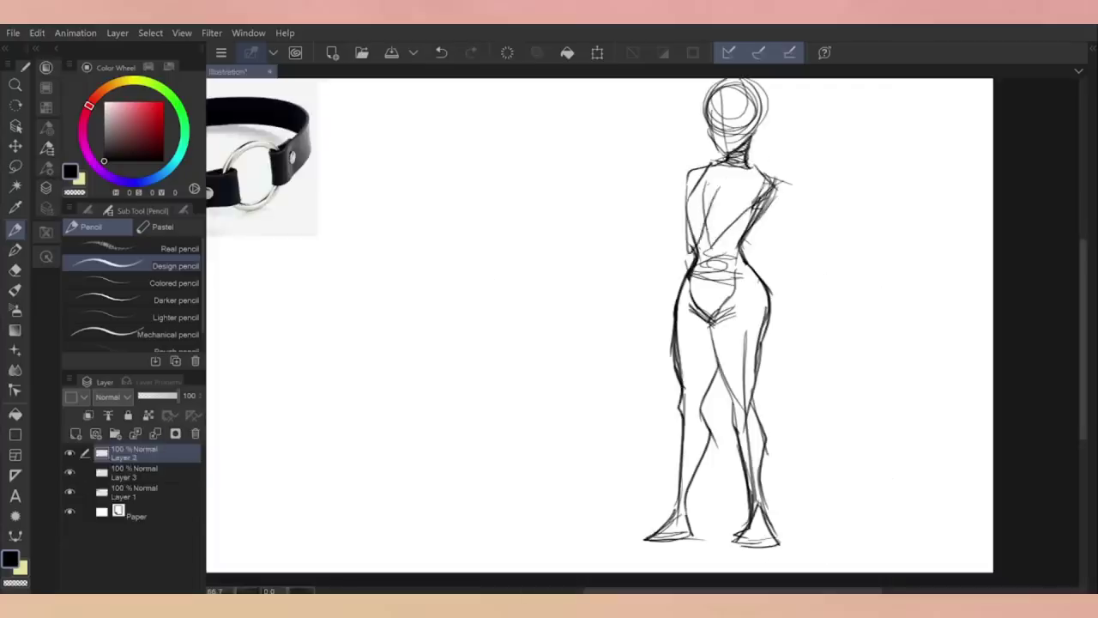
key(ctrl+e)
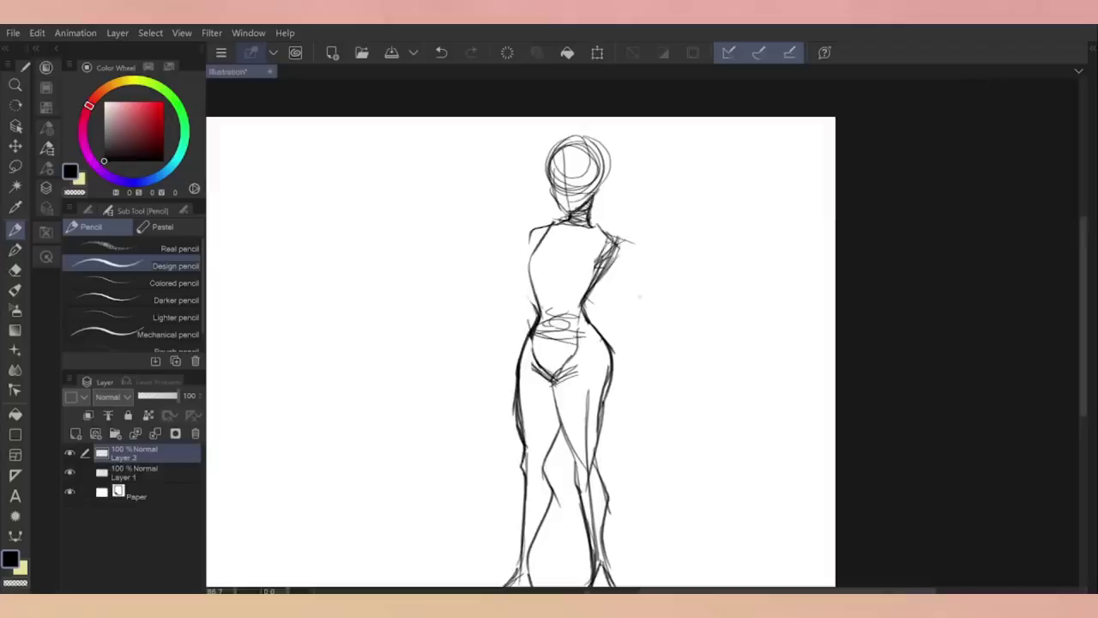
key(ctrl+z)
mouse_move(532, 236)
mouse_down()
mouse_move(515, 287)
mouse_move(592, 292)
mouse_up()
click(137, 453)
click(153, 432)
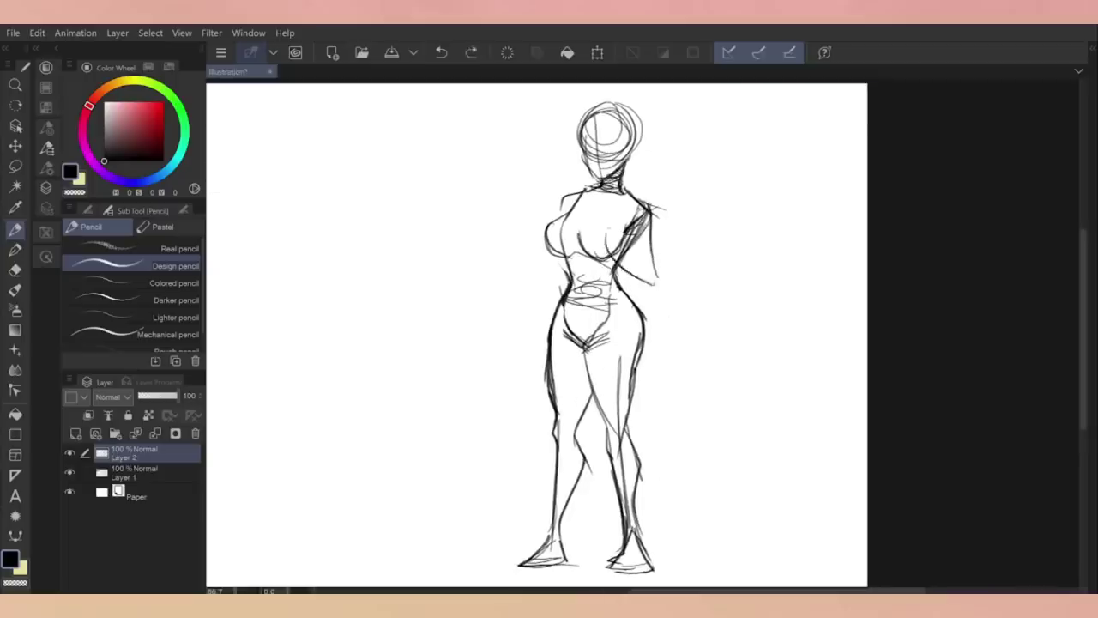
Try an arm hanging straight down beside the hip
key(ctrl+z)
mouse_move(659, 273)
mouse_down()
mouse_move(679, 365)
mouse_move(688, 360)
mouse_up()
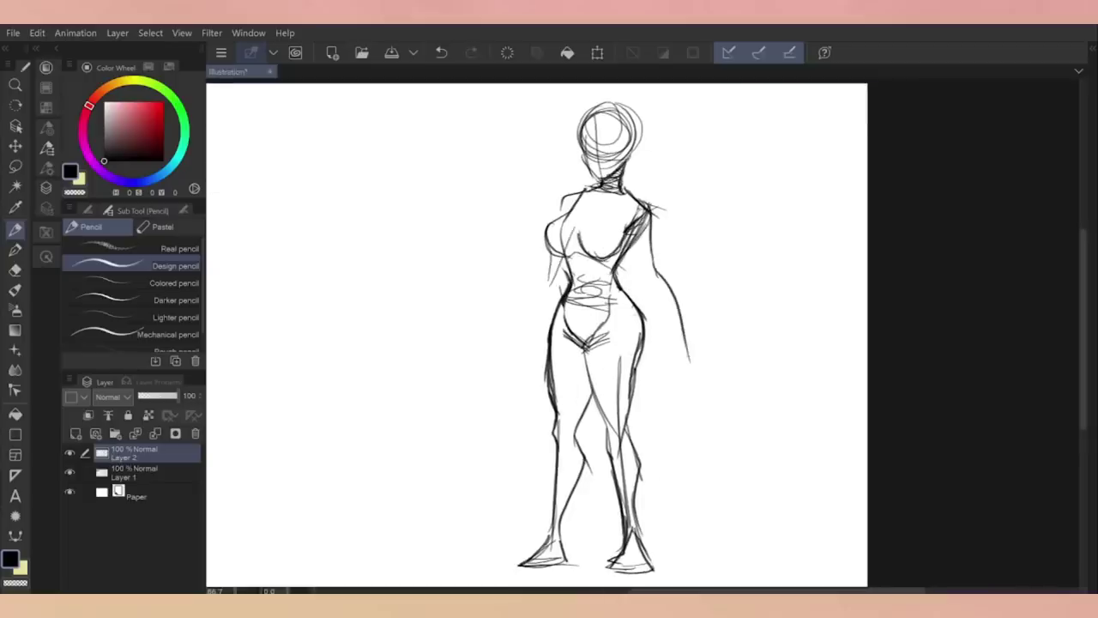
key(ctrl+z)
key(ctrl+z)
Rough in a bent arm across the chest and set Layer 1's opacity to 50%
drag(635, 250, 616, 282)
drag(583, 217, 577, 257)
mouse_move(584, 200)
mouse_down()
mouse_move(606, 203)
mouse_move(592, 286)
mouse_up()
click(133, 472)
drag(178, 396, 159, 396)
click(133, 453)
Sketch a forearm folded across the chest on Layer 2, with its hand reaching the opposite shoulder
drag(596, 264, 640, 288)
drag(592, 227, 633, 276)
key(ctrl+z)
key(ctrl+z)
drag(624, 222, 616, 275)
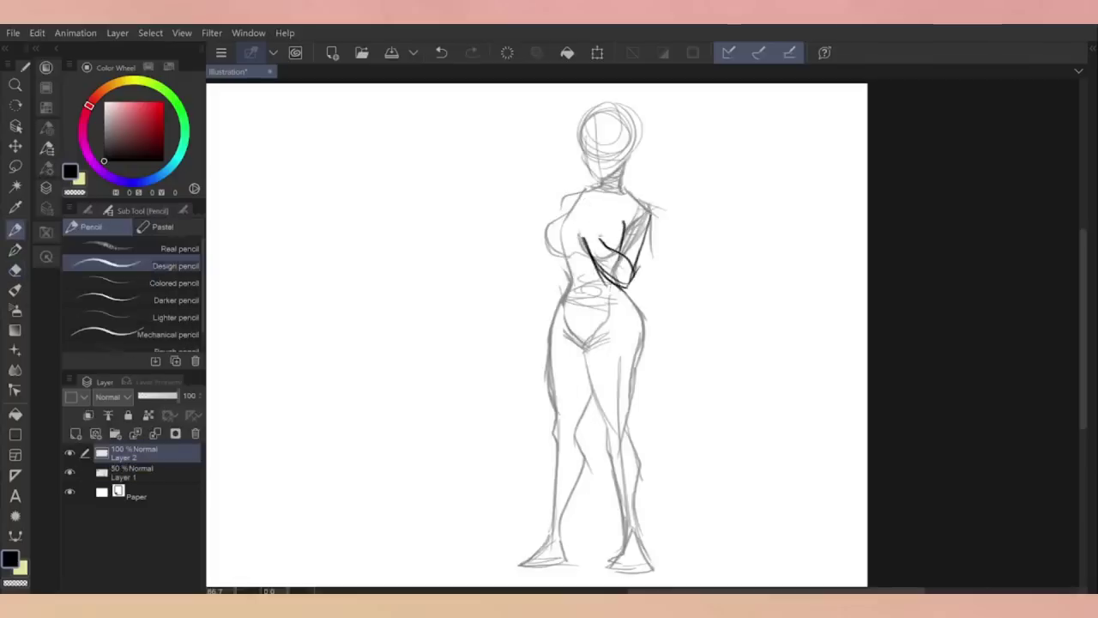
key(ctrl+z)
drag(589, 230, 578, 258)
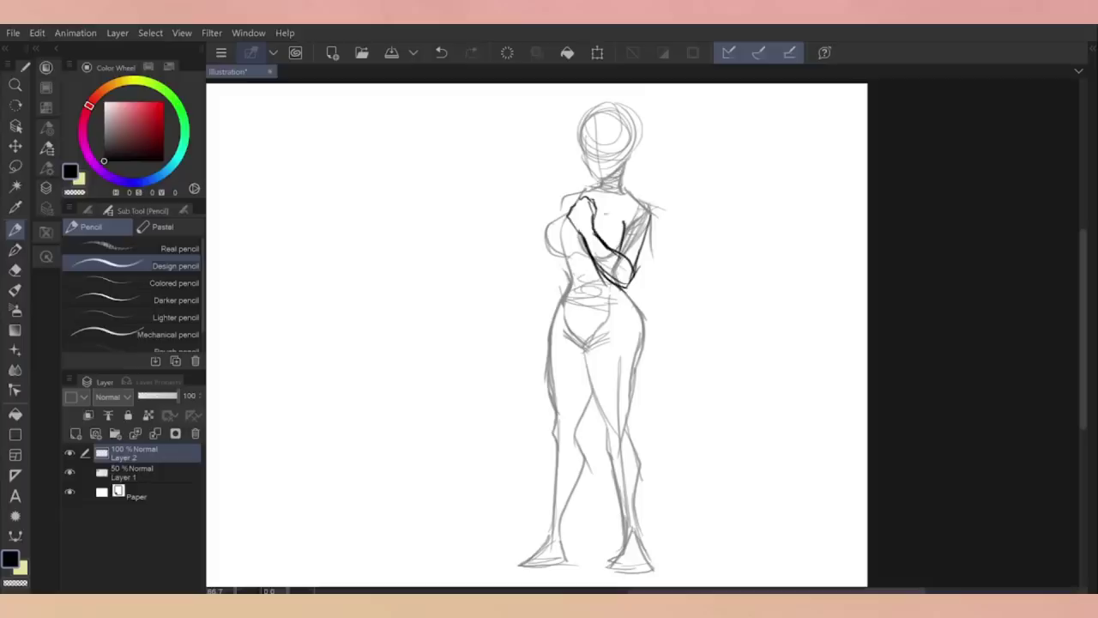
Sketch a spiral notebook held against the chest on a new layer and rotate it more upright
key(ctrl+shift+n)
drag(592, 192, 616, 230)
drag(551, 220, 596, 286)
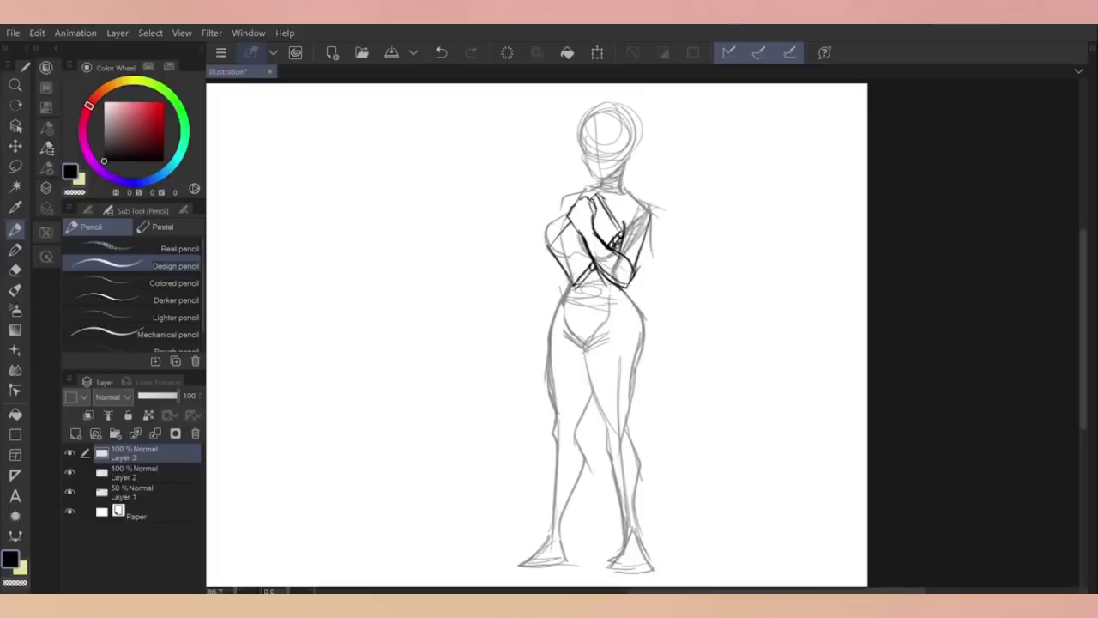
click(174, 481)
key(ctrl+t)
drag(674, 210, 688, 296)
key(Return)
click(49, 79)
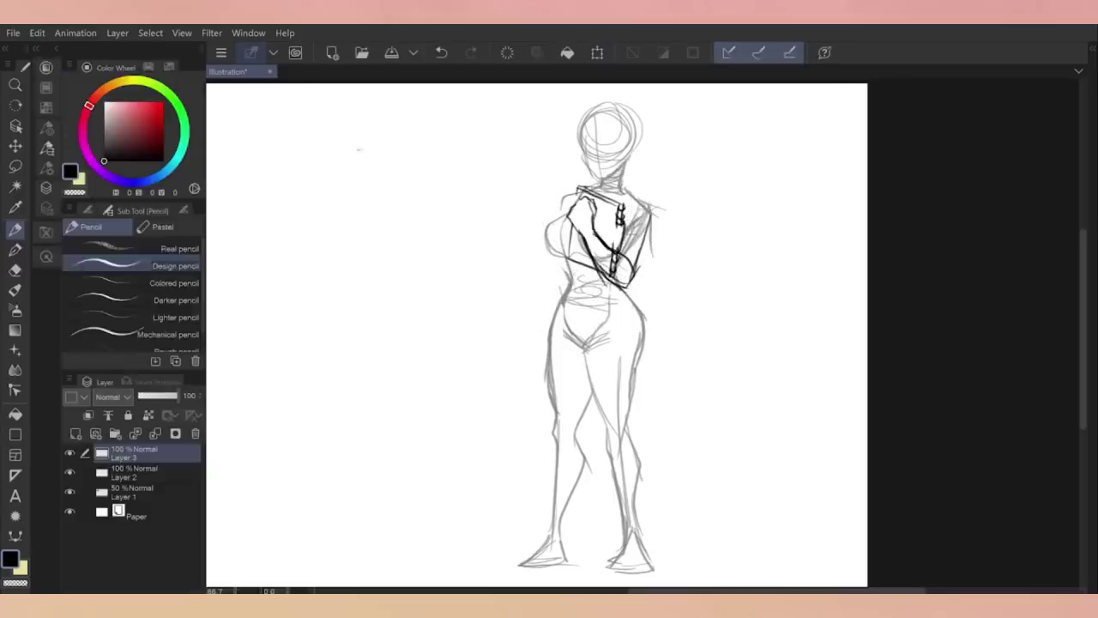
Add a layer above Layer 2 and sketch the other forearm crossing over the notebook
key(alt+bracketleft)
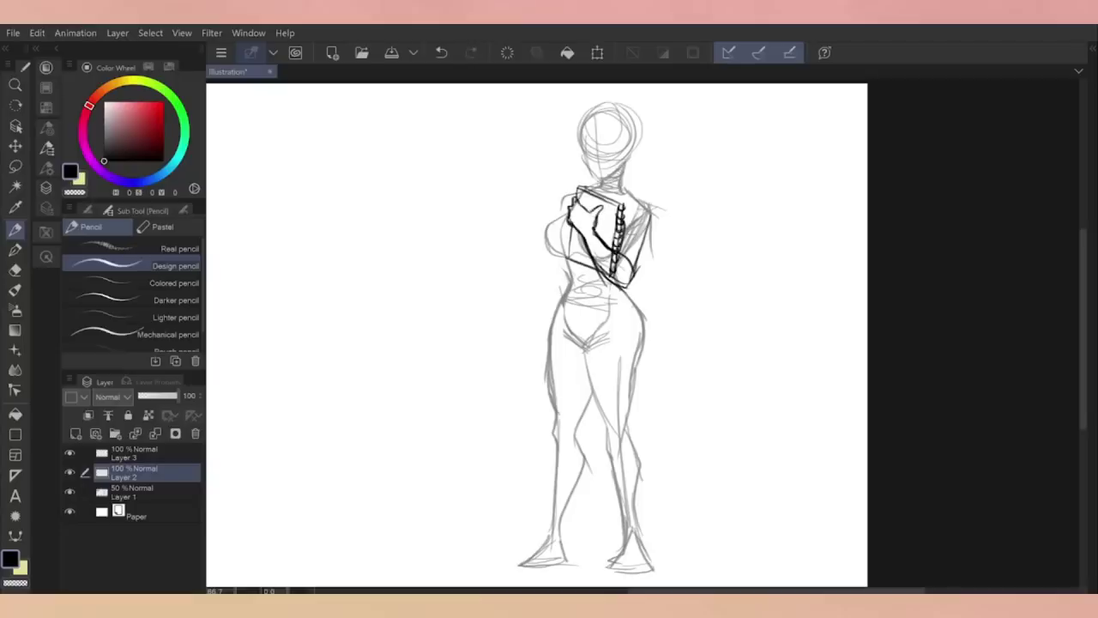
click(93, 434)
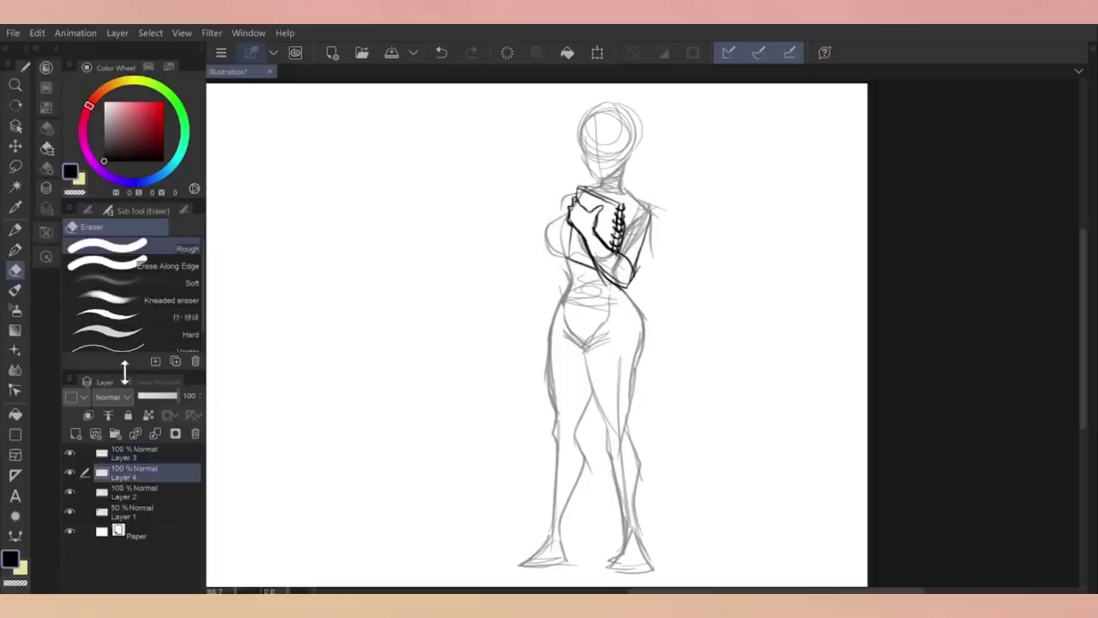
drag(595, 243, 560, 287)
drag(618, 224, 587, 271)
Set the notebook layer's opacity to 34% and erase the ring binding drawn on Layer 2
click(129, 453)
click(151, 395)
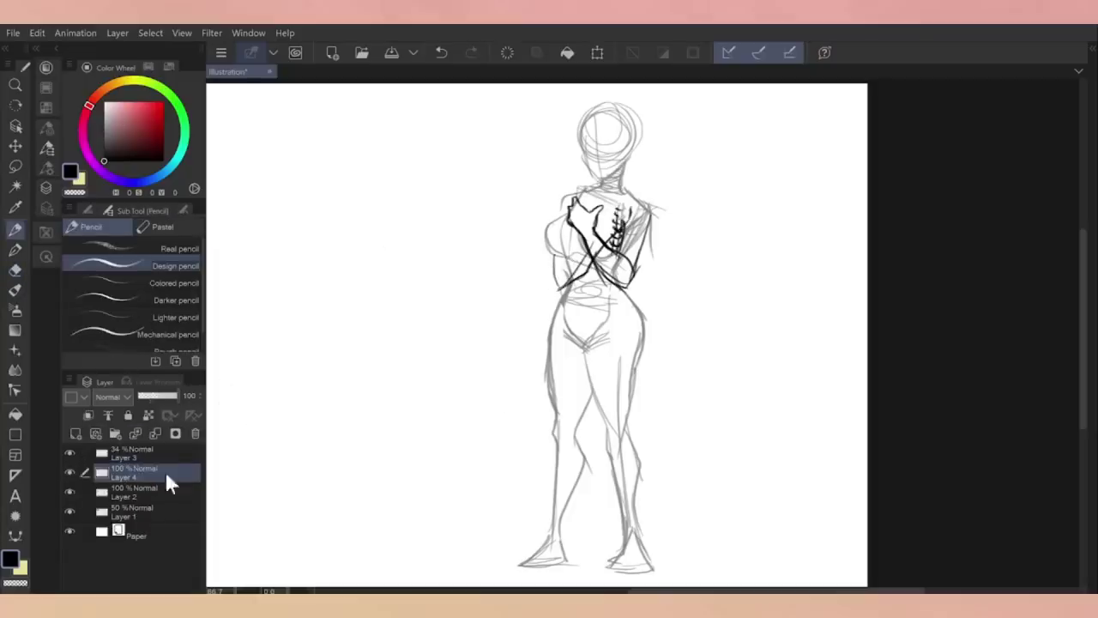
click(154, 491)
key(e)
drag(618, 215, 621, 244)
key(p)
Try reworking the crossed arm and hand over the chest on Layer 4
click(150, 455)
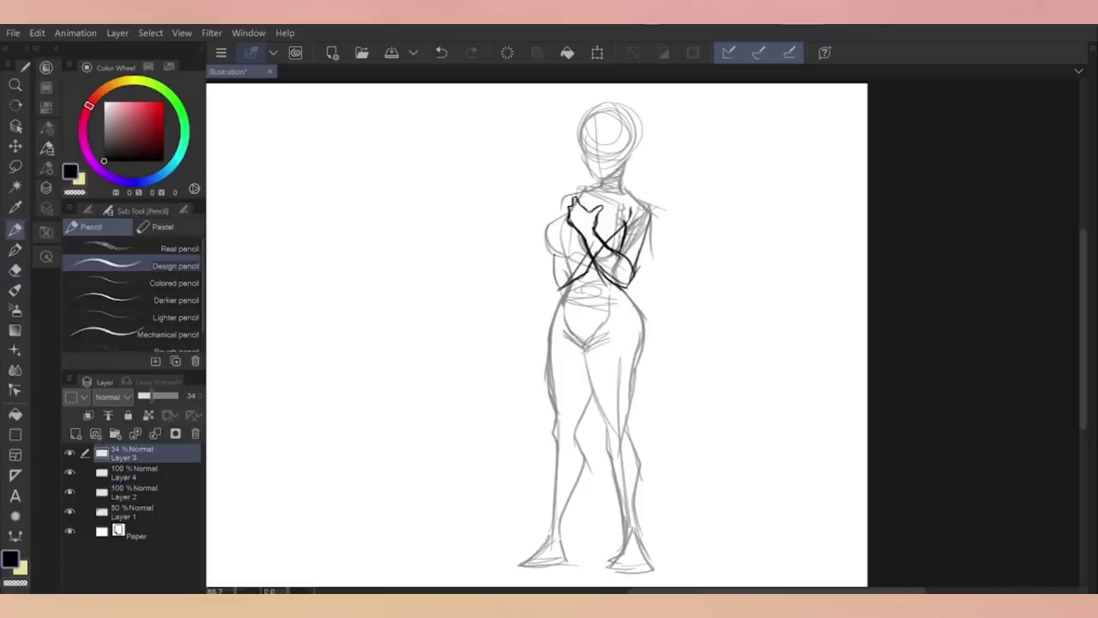
click(168, 474)
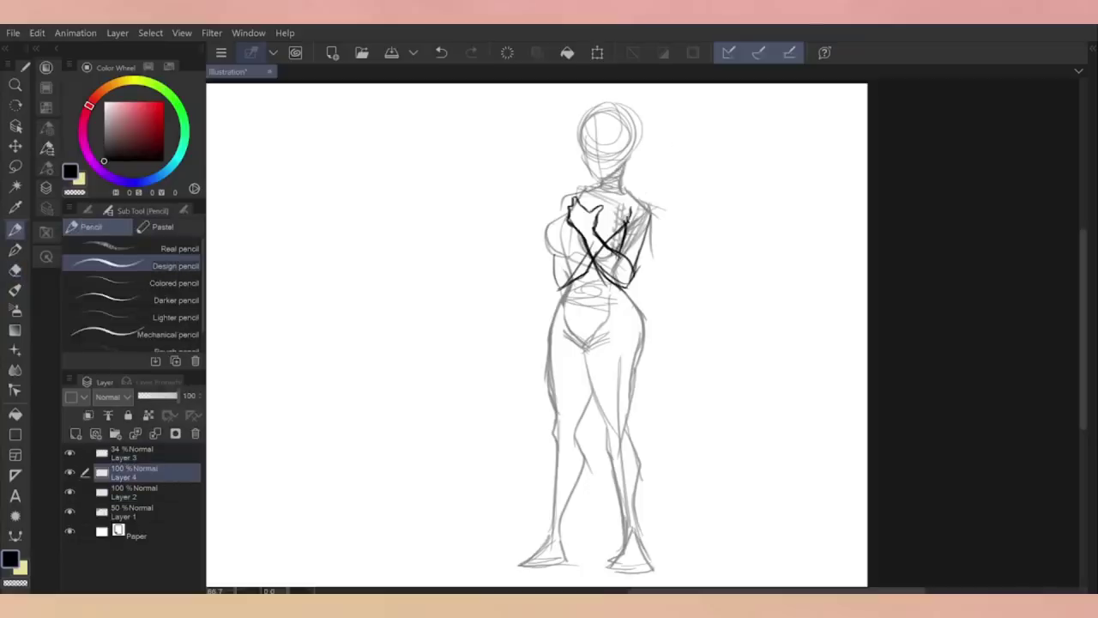
drag(583, 247, 560, 266)
drag(612, 216, 563, 263)
drag(606, 202, 613, 241)
key(ctrl+z)
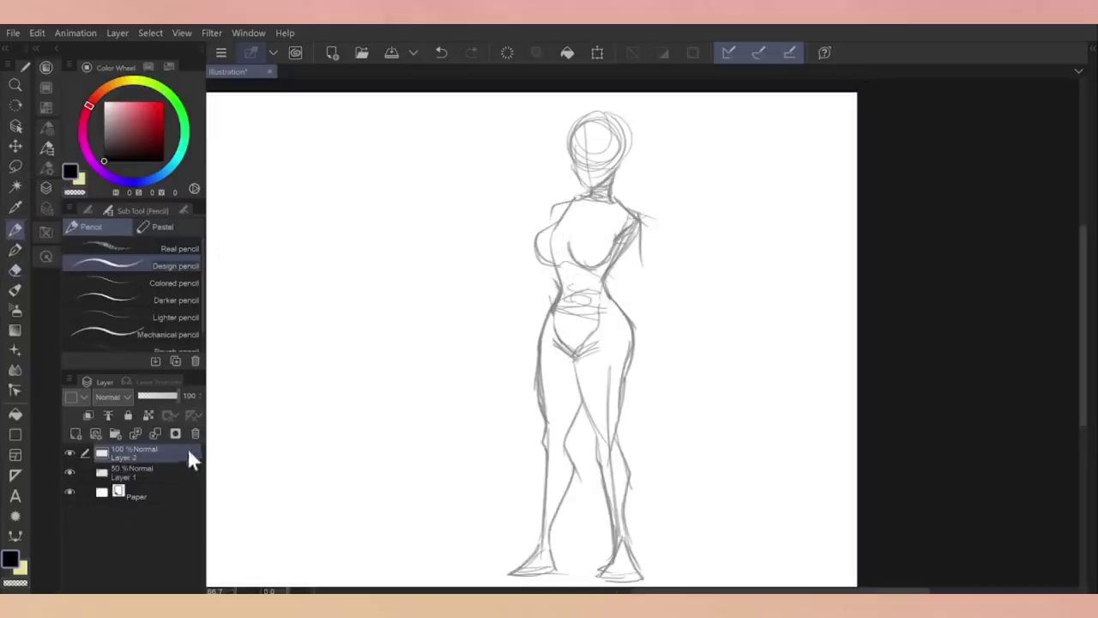
Sketch a bent arm on Layer 2 with its forearm and hand folded across the waist
drag(643, 248, 575, 319)
drag(645, 279, 586, 314)
mouse_move(628, 240)
mouse_down()
mouse_move(614, 290)
mouse_move(566, 331)
mouse_move(600, 314)
mouse_move(593, 283)
mouse_up()
key(ctrl+z)
drag(598, 286, 580, 352)
click(441, 52)
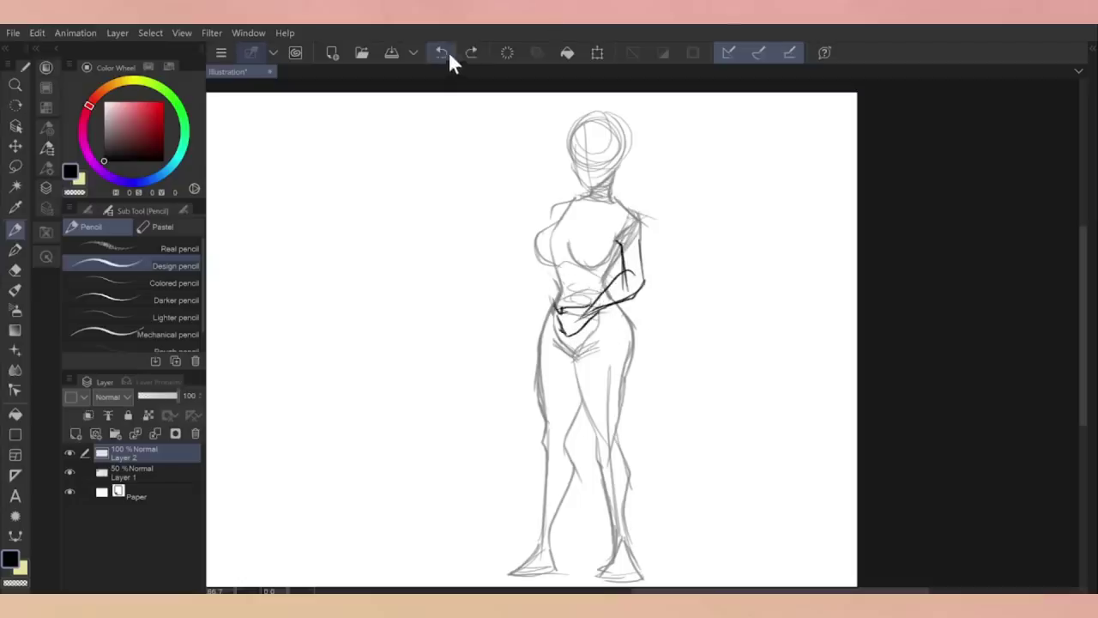
click(441, 52)
Lasso the folded forearm and hand and transform them to sit higher across the ribs
key(m)
drag(649, 283, 652, 276)
key(ctrl+t)
drag(712, 382, 624, 319)
click(545, 393)
key(p)
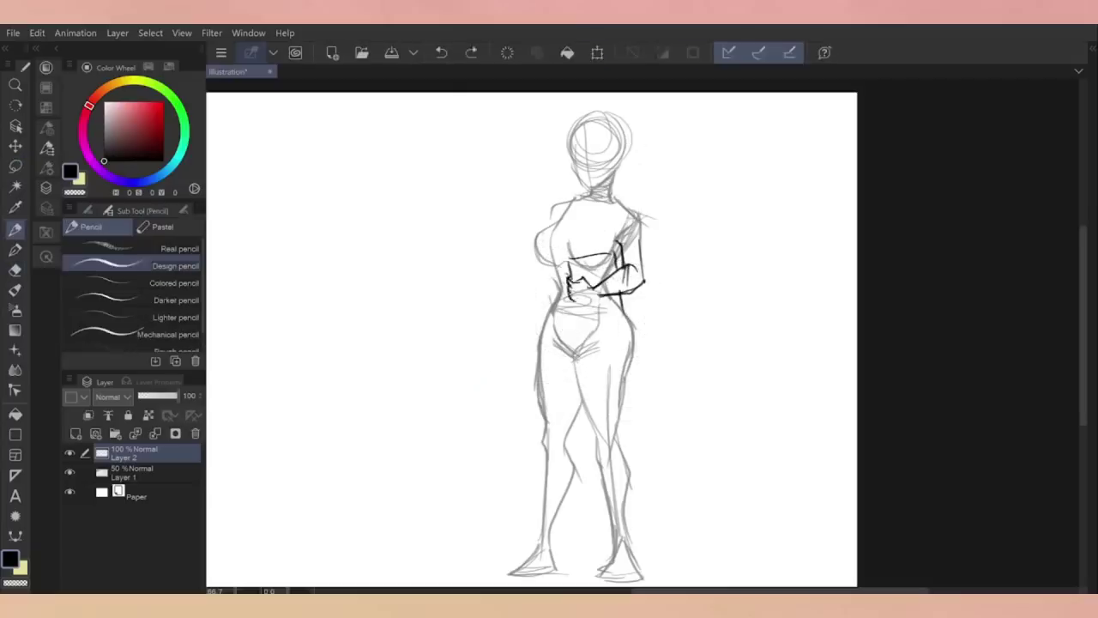
Sketch the lower part of a spiral notebook tucked behind the folded forearm
drag(569, 300, 646, 280)
mouse_move(580, 300)
mouse_down()
mouse_move(581, 320)
mouse_move(628, 314)
mouse_up()
key(ctrl+z)
key(ctrl+y)
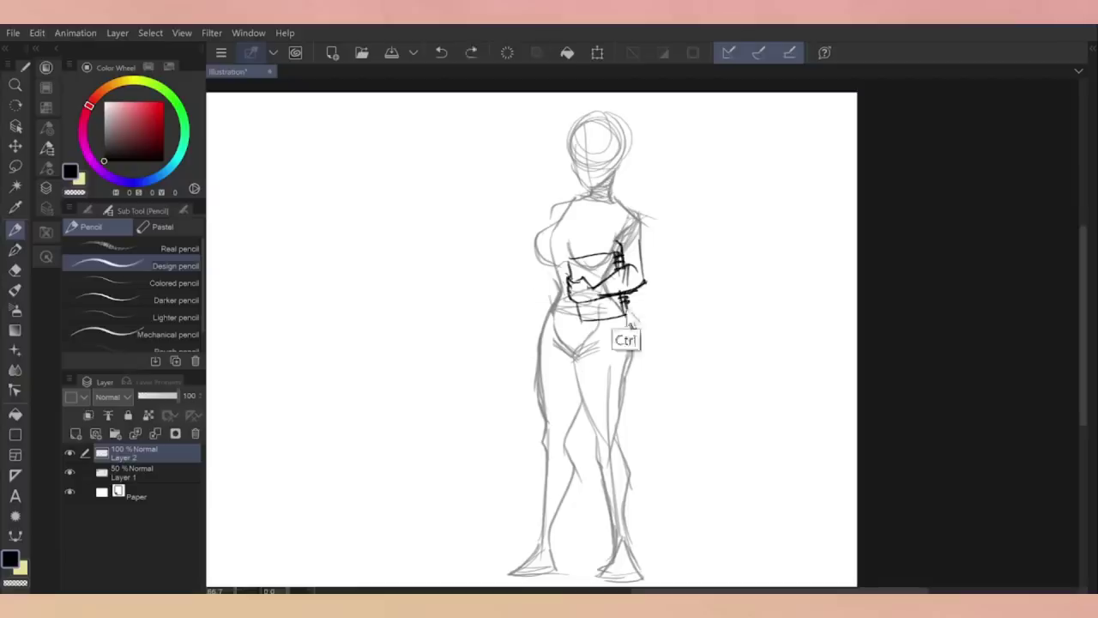
Try the other arm first hanging beside the hip and then raised toward the chin
drag(549, 266, 508, 376)
key(ctrl+z)
drag(551, 266, 523, 359)
key(ctrl+z)
mouse_move(563, 190)
mouse_down()
mouse_move(534, 304)
mouse_move(576, 198)
mouse_move(550, 172)
mouse_move(554, 270)
mouse_move(580, 177)
mouse_up()
key(ctrl+z)
Sketch the other arm raised with its hand near the chin on a new layer and reposition it
key(ctrl+shift+n)
key(ctrl+z)
key(ctrl+z)
key(p)
key(m)
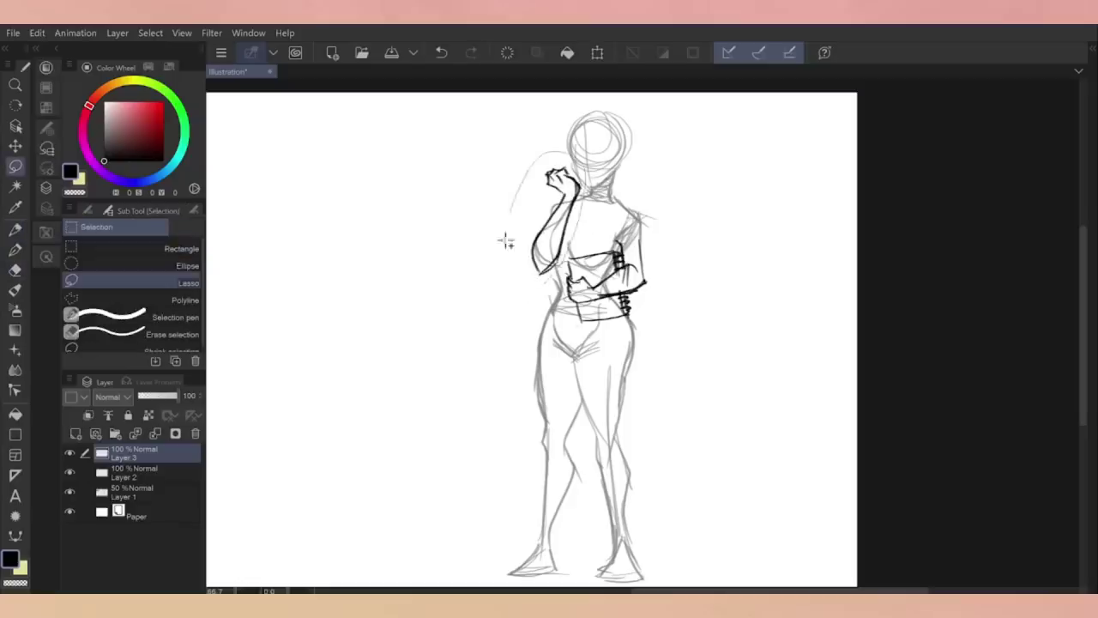
drag(503, 156, 642, 341)
key(ctrl+d)
Rework the raised arm's outline on Layer 2 and merge Layer 3 into it
click(129, 471)
key(p)
key(ctrl+z)
key(ctrl+z)
key(ctrl+y)
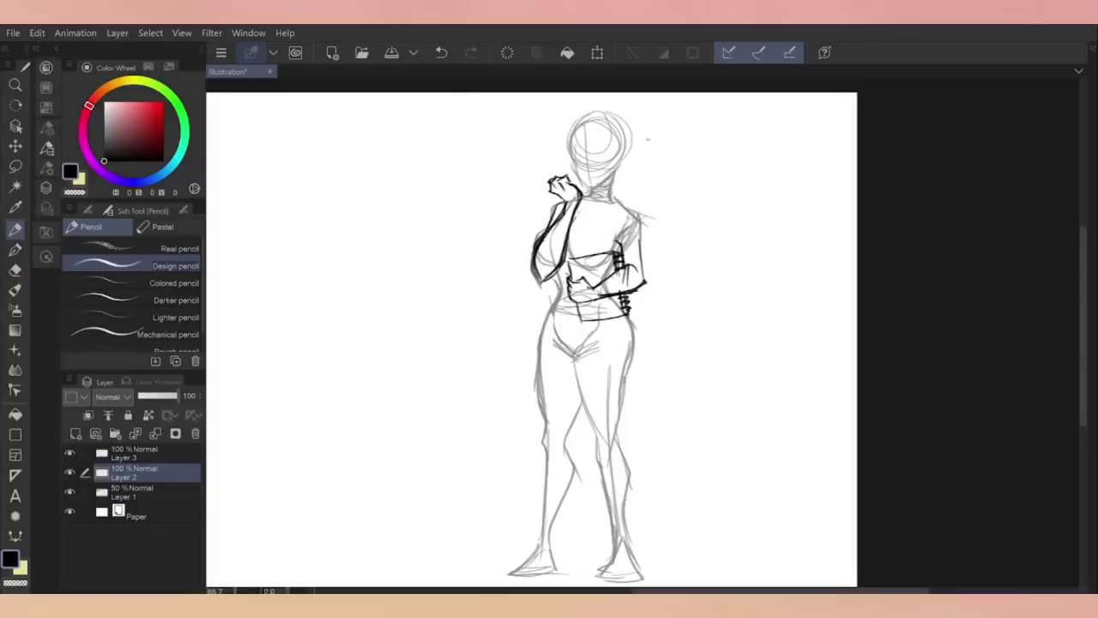
key(e)
click(129, 455)
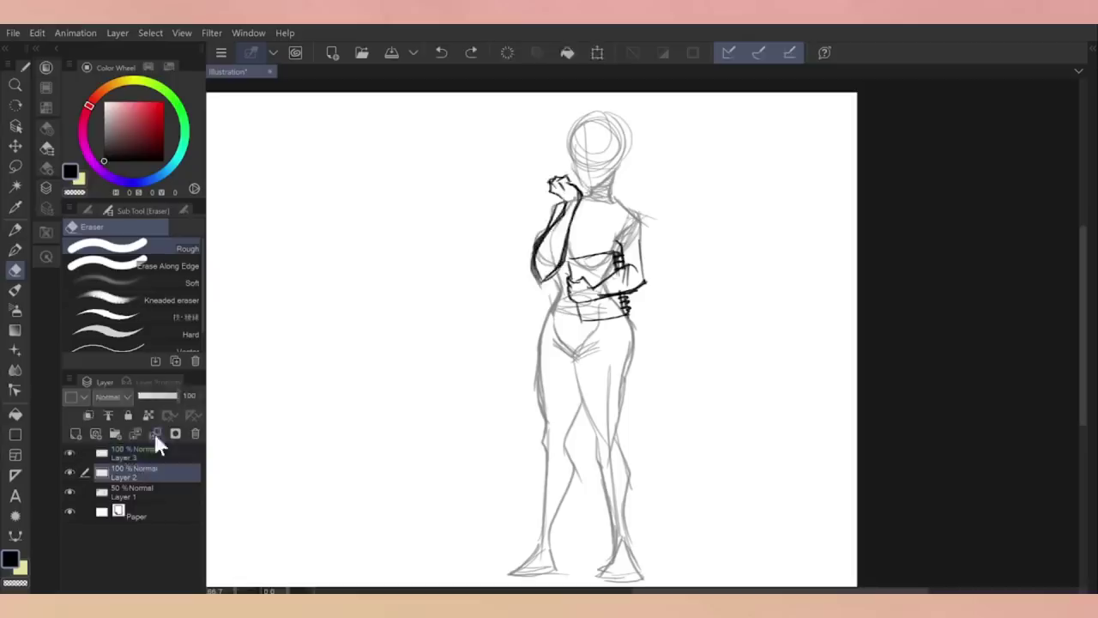
key(Delete)
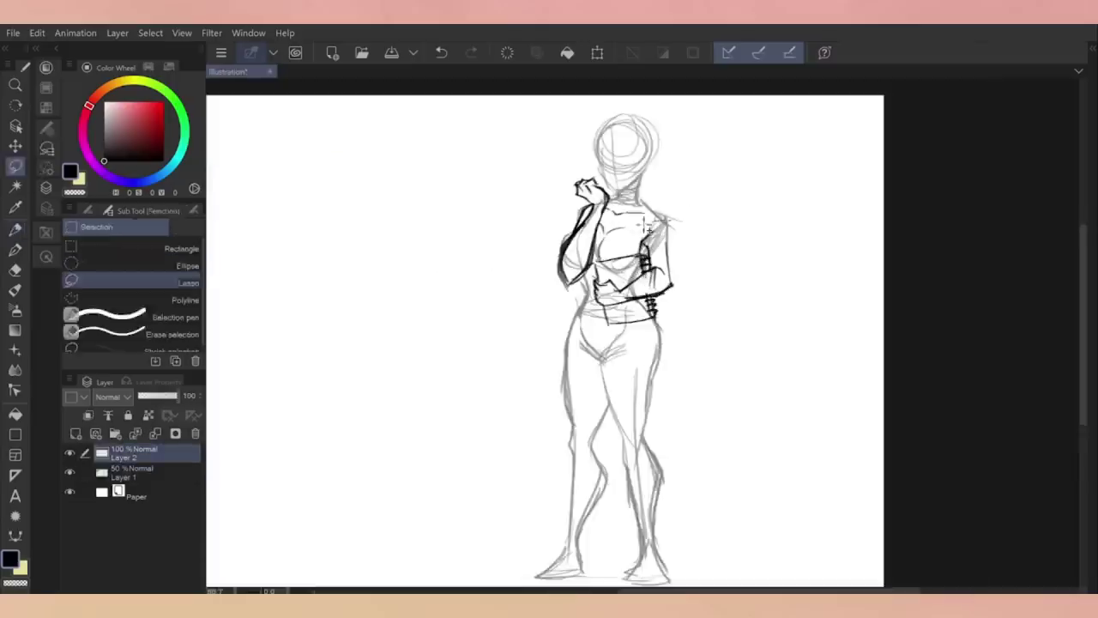
Lasso the folded arm with the notebook and transform them inward, closer to the torso
drag(652, 218, 678, 356)
key(ctrl+t)
key(Return)
key(p)
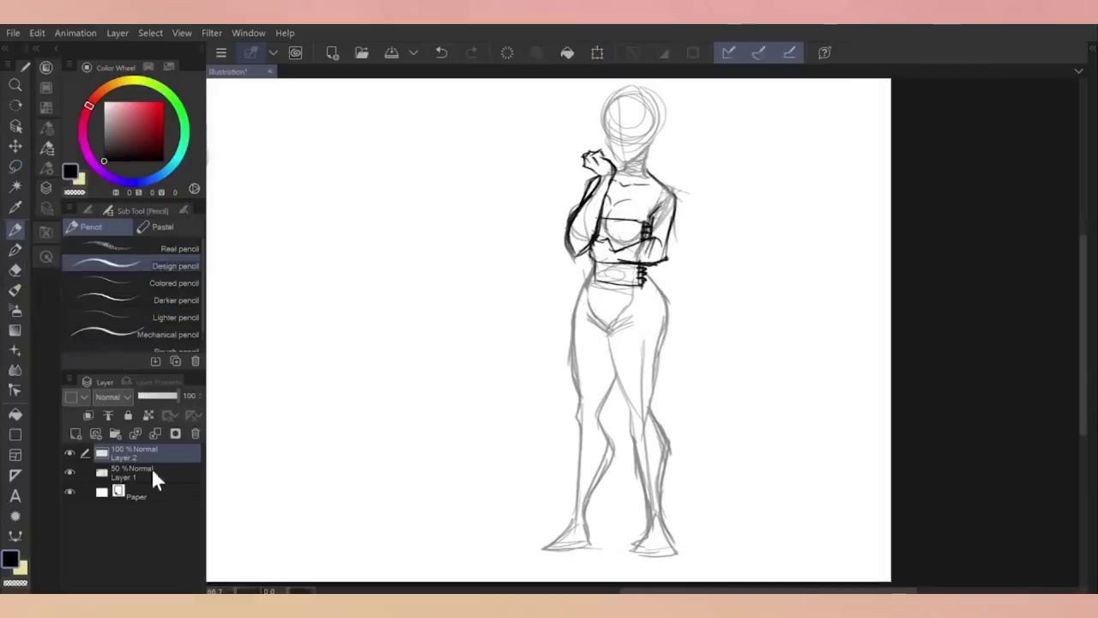
Erase the overlapping body guide lines around the arms and notebook on Layer 1, and redraw the shoulder on Layer 2
key(e)
click(146, 472)
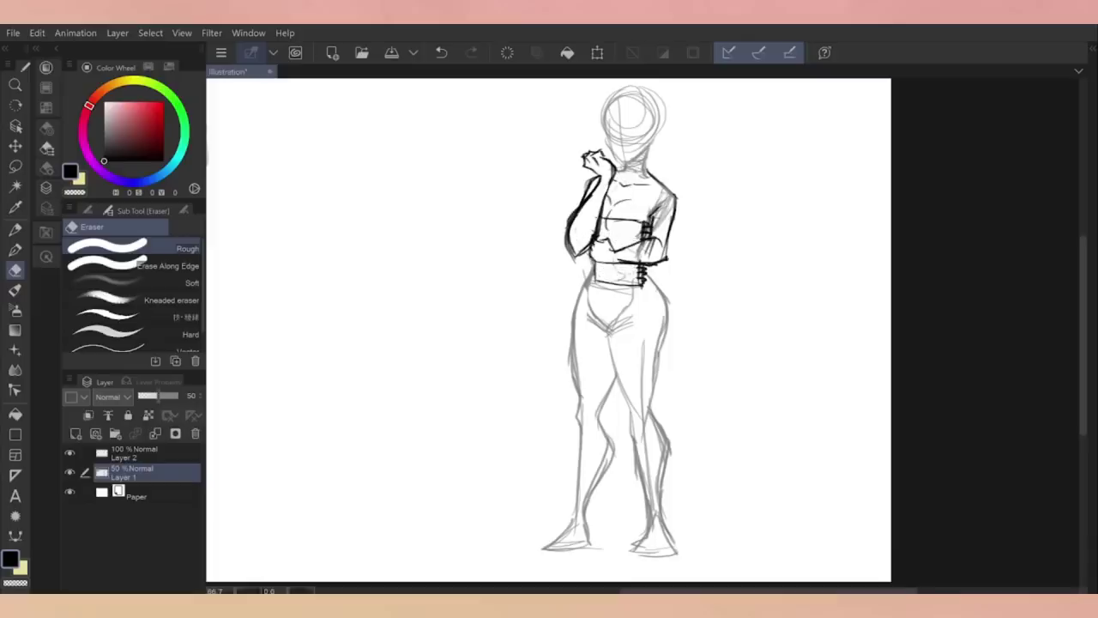
click(146, 452)
key(p)
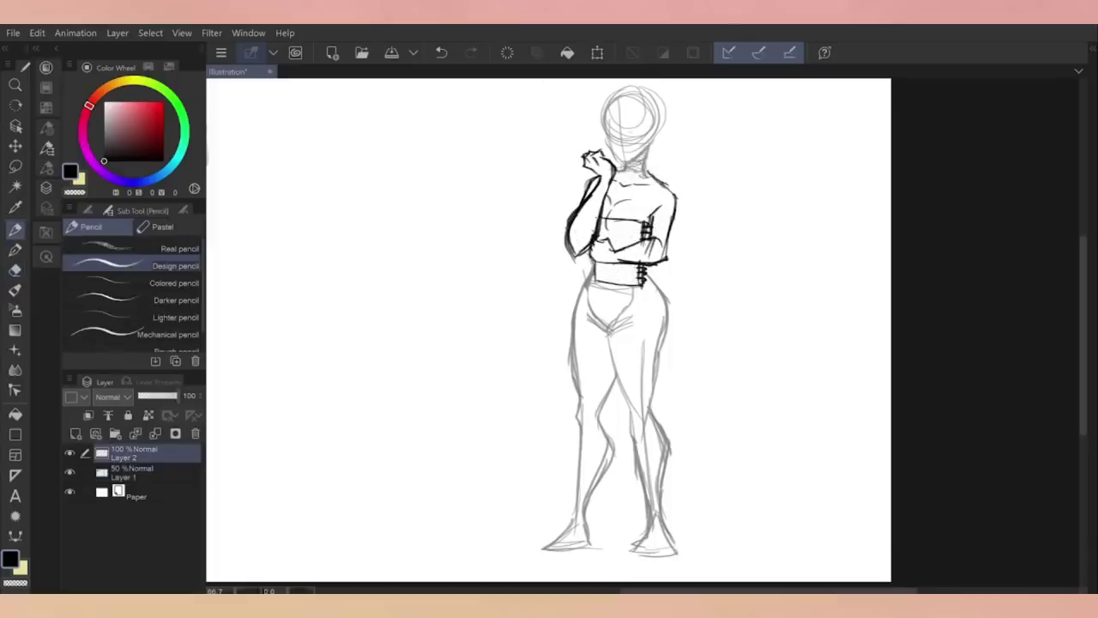
Set Layer 1's opacity to 100% and clean up the chest lines
click(117, 470)
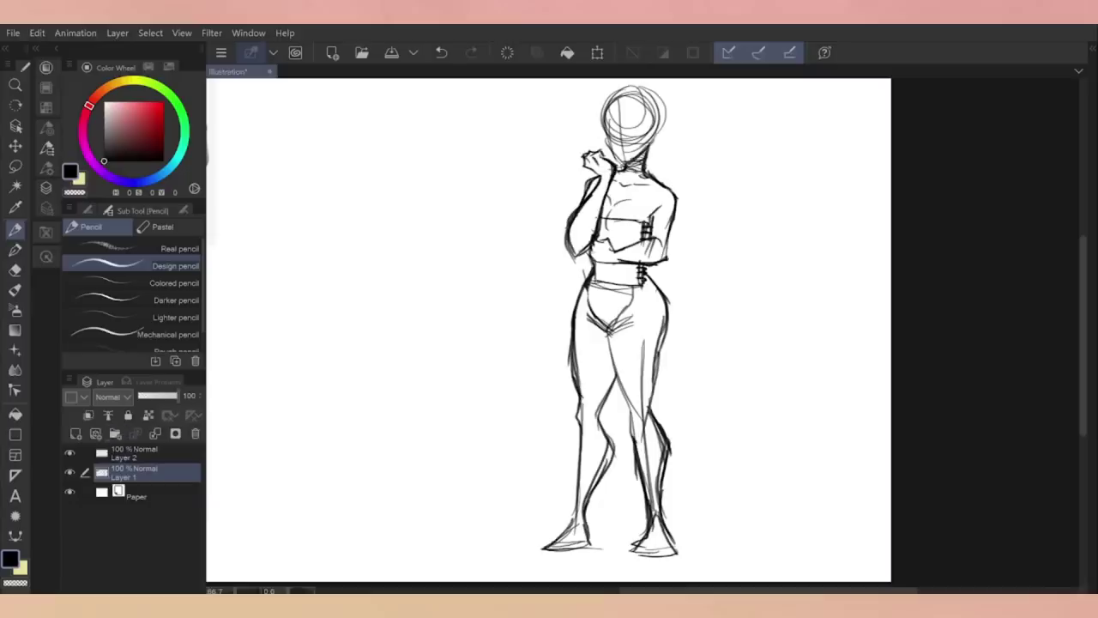
key(e)
key(ctrl+z)
key(p)
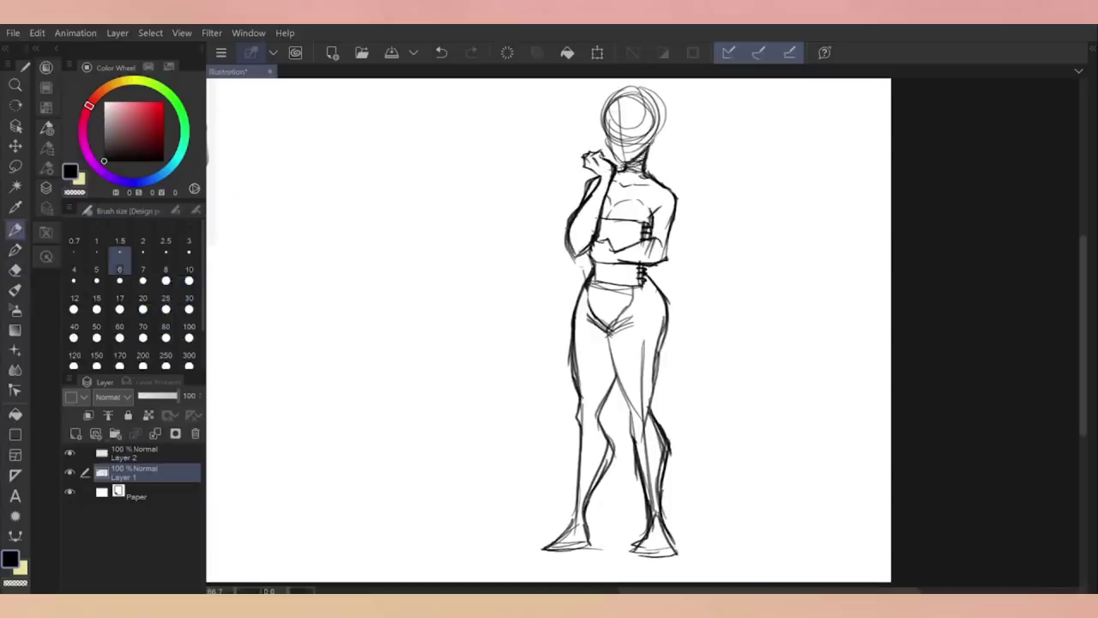
key(e)
Set Layer 1's opacity to 48% and draw both eyes with lashes on the face on Layer 2
click(89, 451)
key(p)
key(ctrl+plus)
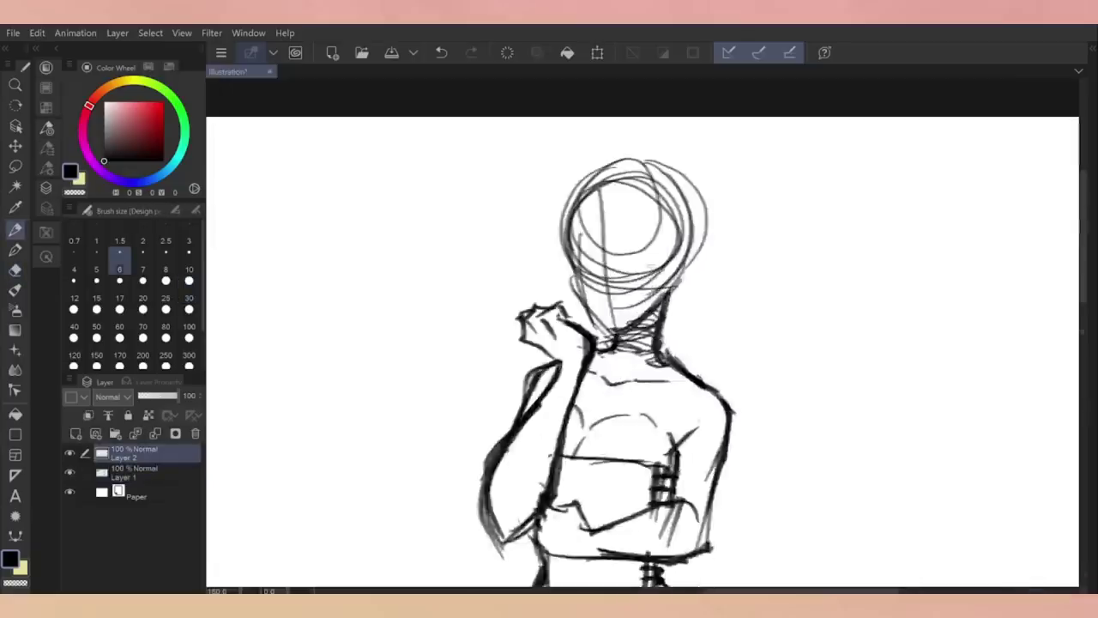
drag(639, 257, 671, 270)
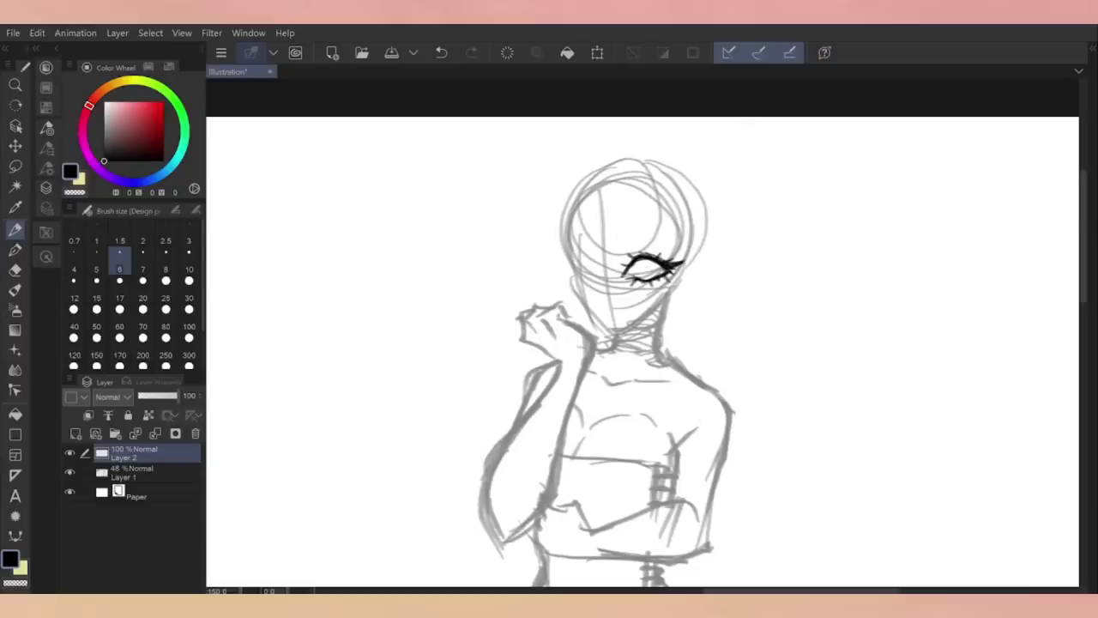
drag(573, 266, 598, 274)
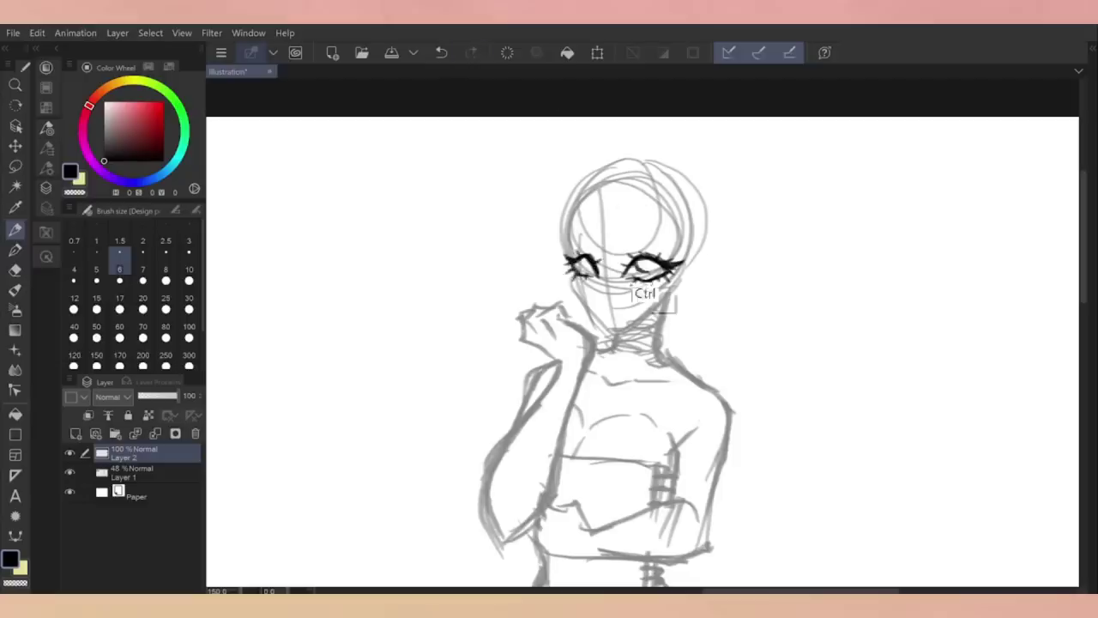
Draw the irises and the upper eyelid creases of both eyes on Layer 2
drag(633, 262, 657, 273)
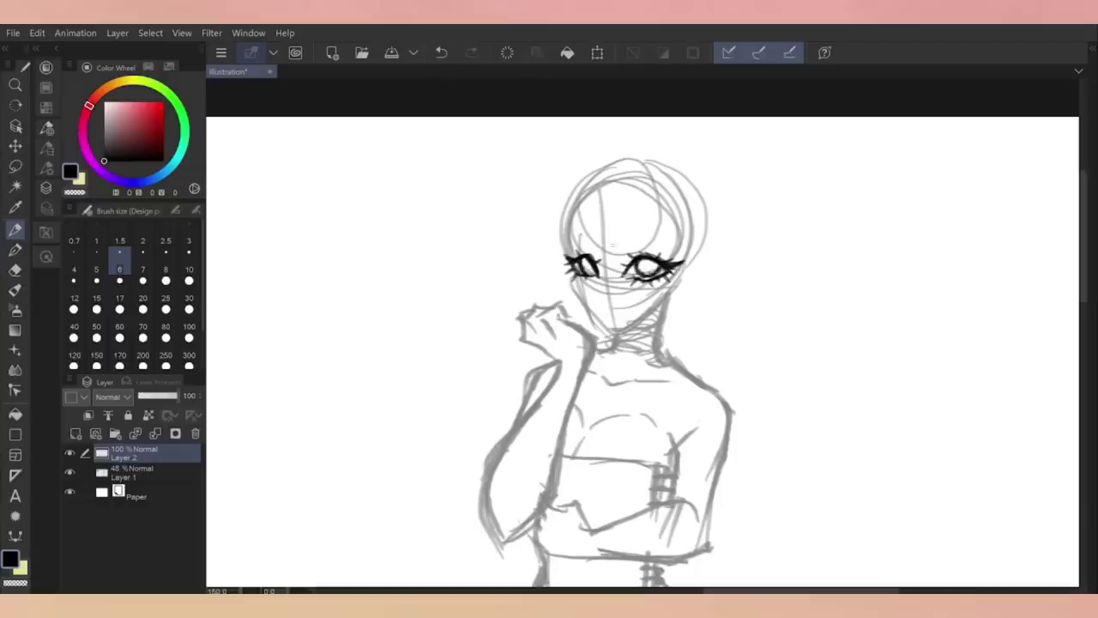
key(ctrl+z)
key(ctrl+z)
drag(597, 294, 594, 301)
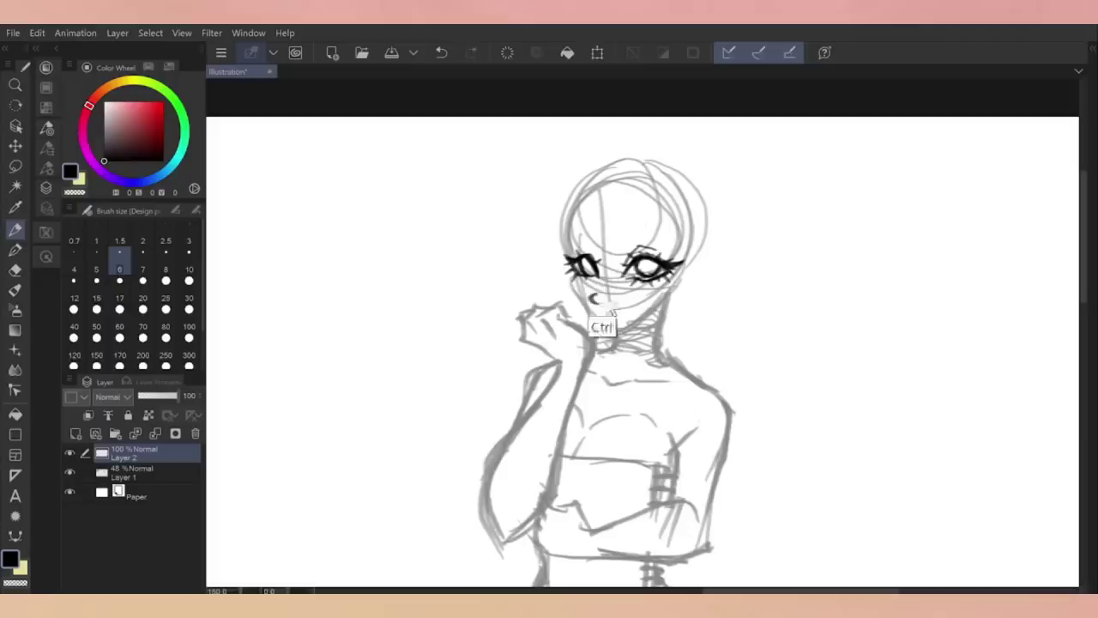
key(ctrl+z)
drag(580, 255, 597, 244)
Add a new layer beneath Layer 2 and draw the jawline, nose and mouth on it
key(ctrl+shift+n)
drag(162, 453, 162, 474)
mouse_move(573, 281)
mouse_down()
mouse_move(639, 331)
mouse_move(665, 292)
mouse_up()
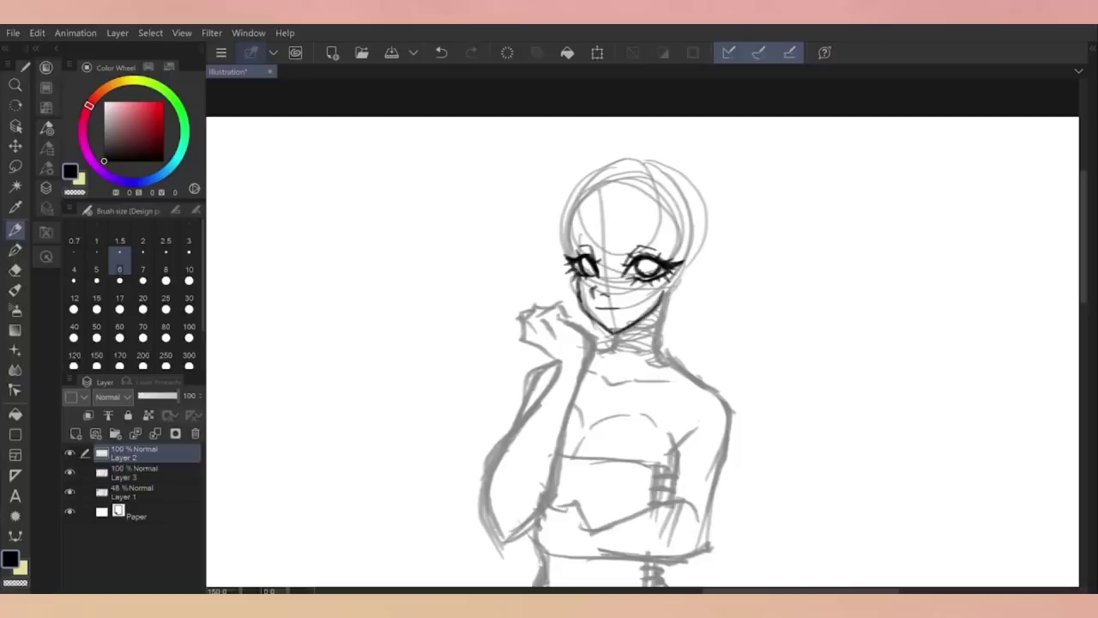
drag(574, 283, 594, 319)
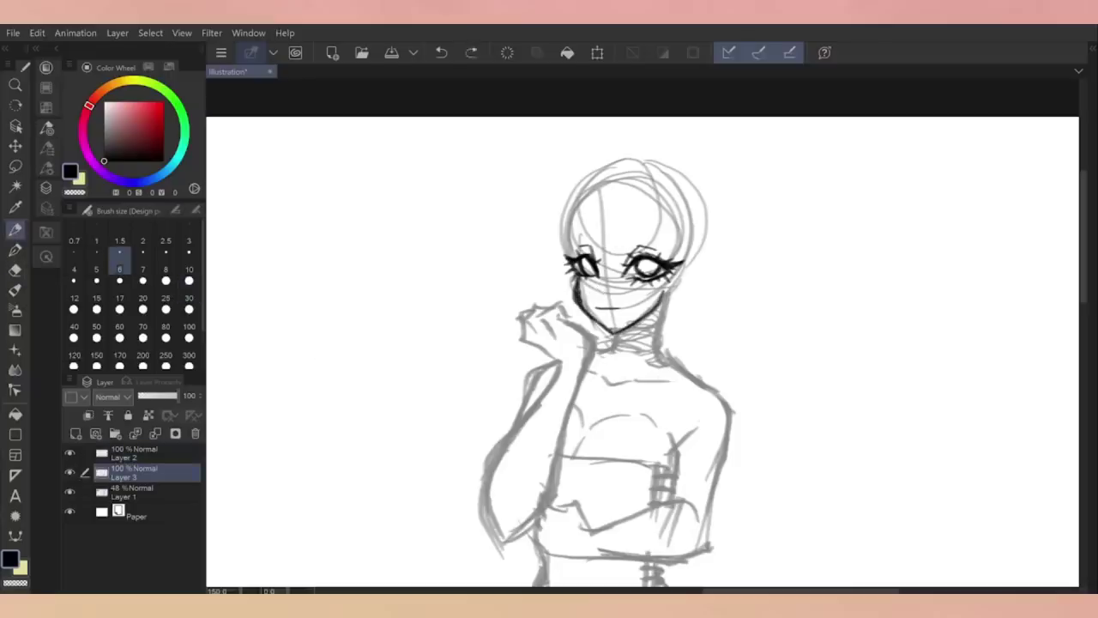
key(e)
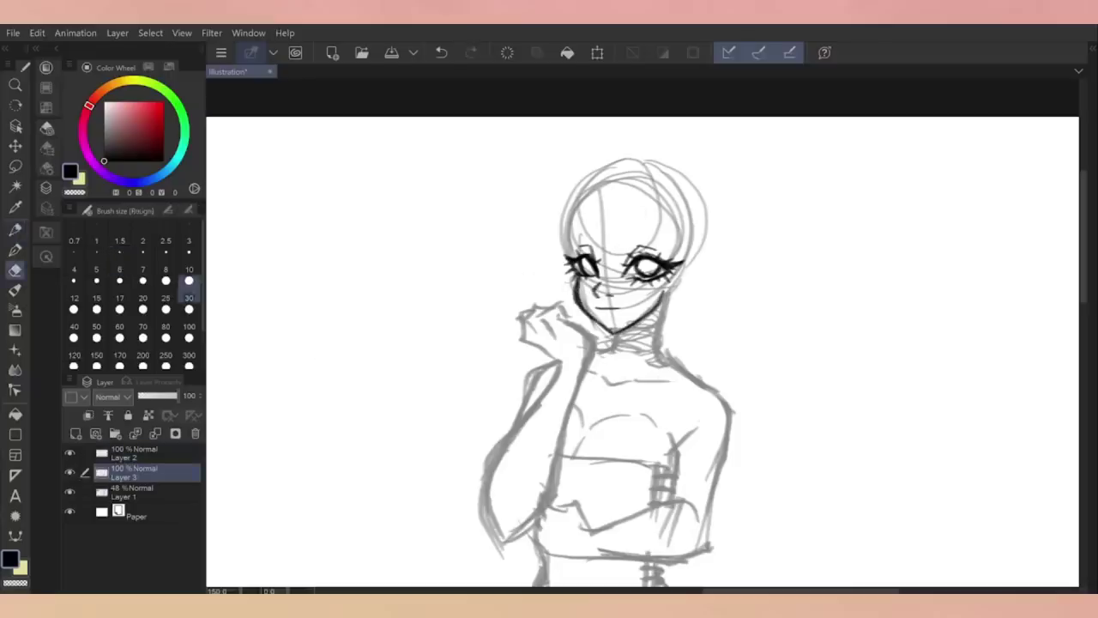
key(p)
Draw both eyebrows on Layer 2 and the visible ear beside the jaw on Layer 3
click(134, 452)
drag(622, 240, 678, 247)
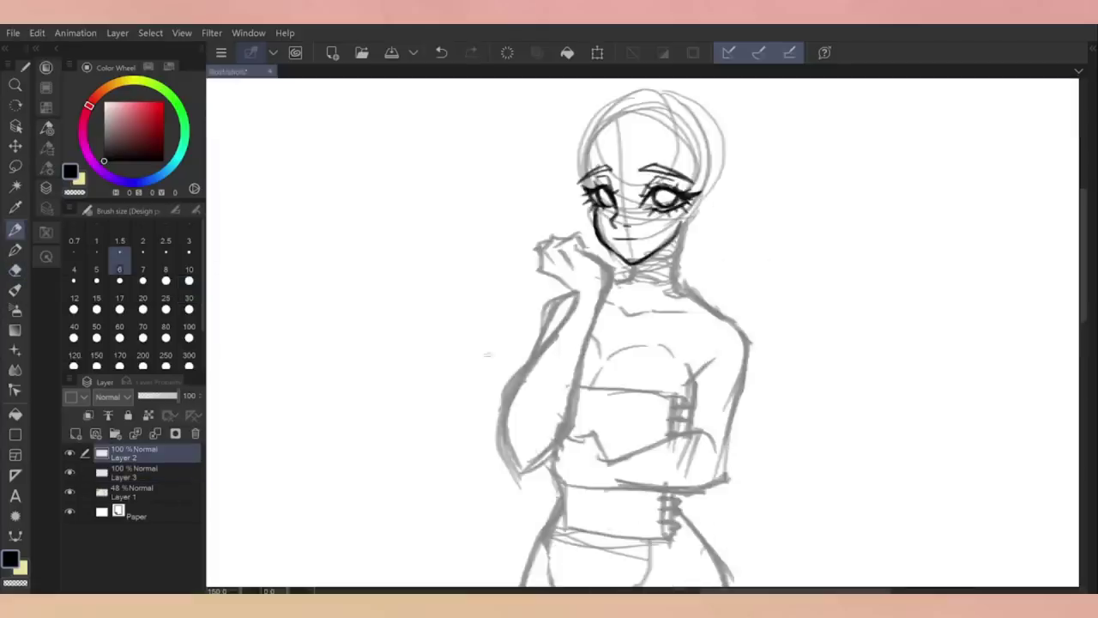
click(134, 471)
drag(709, 187, 705, 220)
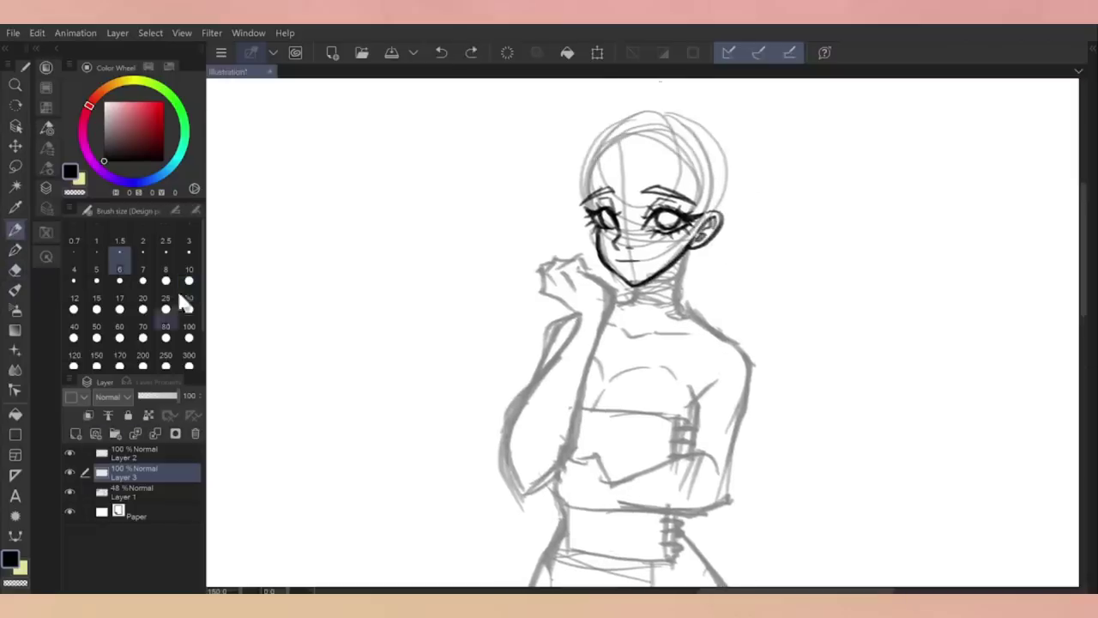
Lasso the face outline on Layer 3 and adjust it slightly with a transform
key(m)
drag(575, 213, 578, 217)
click(47, 256)
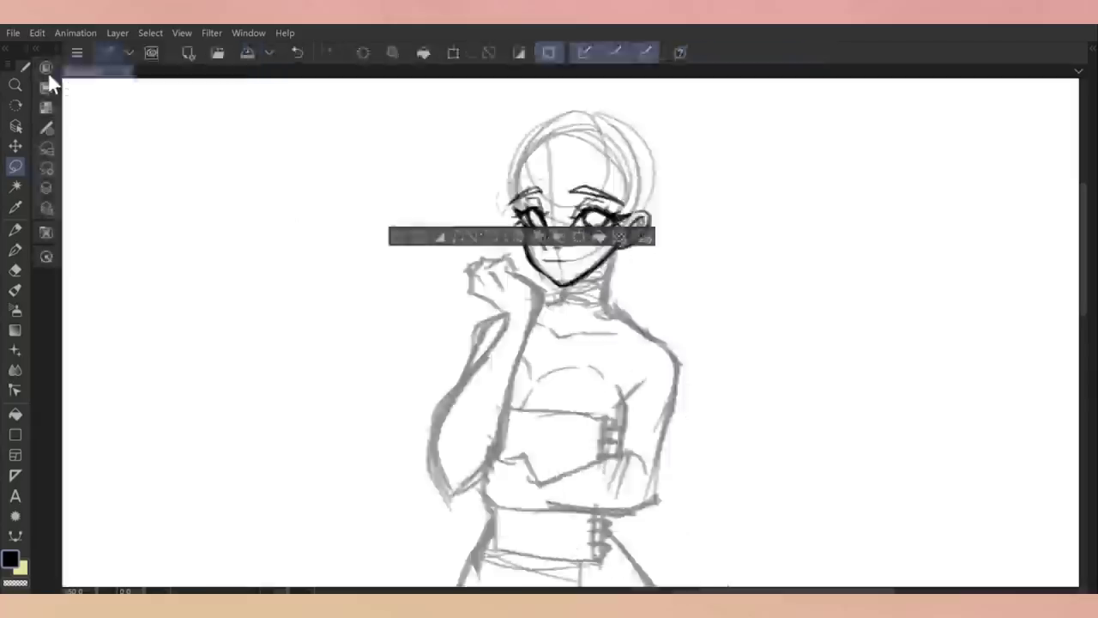
click(105, 313)
key(Return)
key(p)
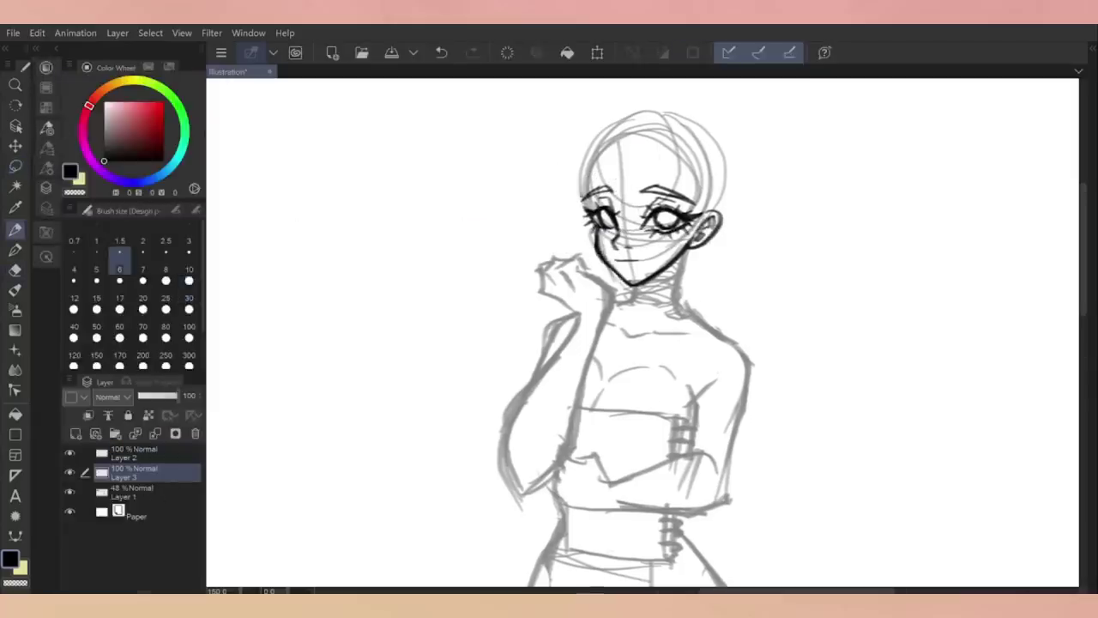
Add a new layer above Layer 2 and draw the parted fringe strands over the forehead
key(ctrl+minus)
click(126, 451)
key(ctrl+shift+n)
drag(704, 145, 632, 188)
key(ctrl+z)
key(ctrl+z)
drag(687, 165, 702, 214)
drag(639, 195, 654, 217)
drag(696, 172, 705, 210)
Draw the outer contour of the chin-length hair around both sides of the head and behind the ear
drag(709, 144, 744, 228)
drag(736, 158, 771, 282)
drag(640, 170, 638, 256)
key(ctrl+z)
mouse_move(743, 246)
mouse_down()
mouse_move(759, 296)
mouse_move(712, 311)
mouse_up()
key(ctrl+z)
drag(762, 273, 708, 295)
drag(746, 228, 758, 282)
drag(661, 265, 672, 272)
key(e)
key(p)
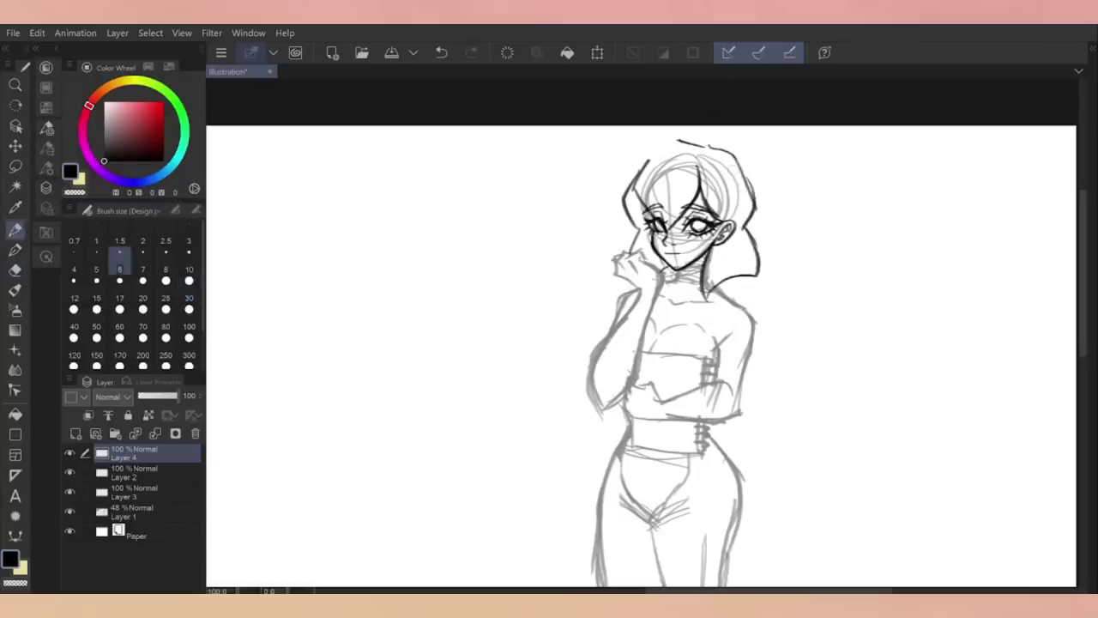
Close the hair outline across the crown and add inner strands to the flared ends beside the neck
drag(633, 199, 716, 148)
key(e)
key(p)
drag(750, 226, 772, 292)
key(ctrl+z)
drag(743, 250, 733, 282)
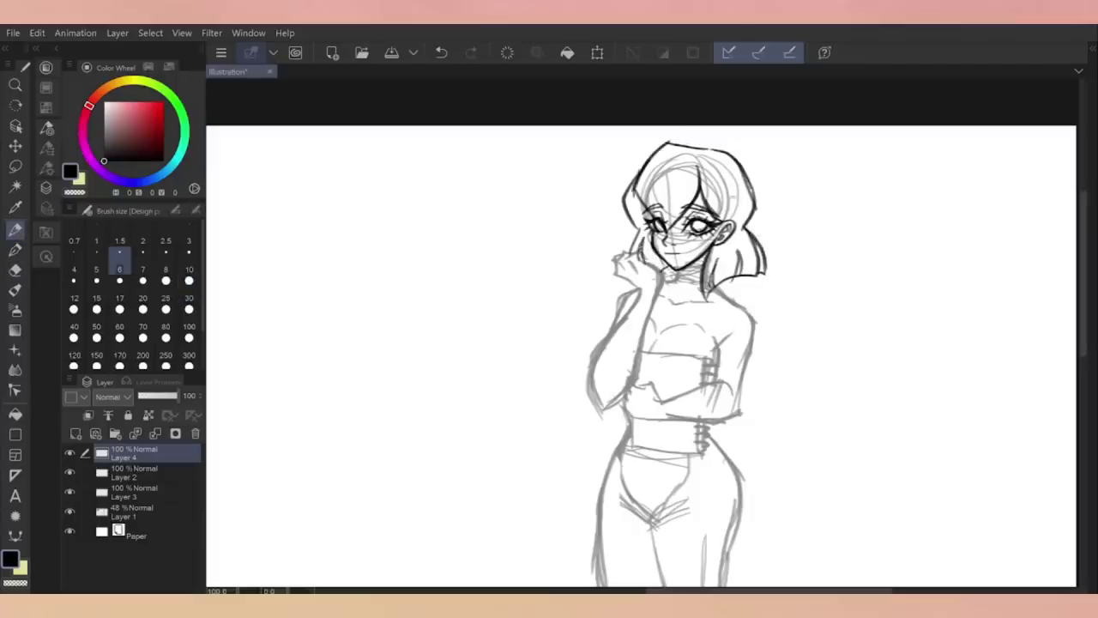
Draw fuller lips on the face and sketch a pointed shirt collar around the neck on Layer 4
click(171, 487)
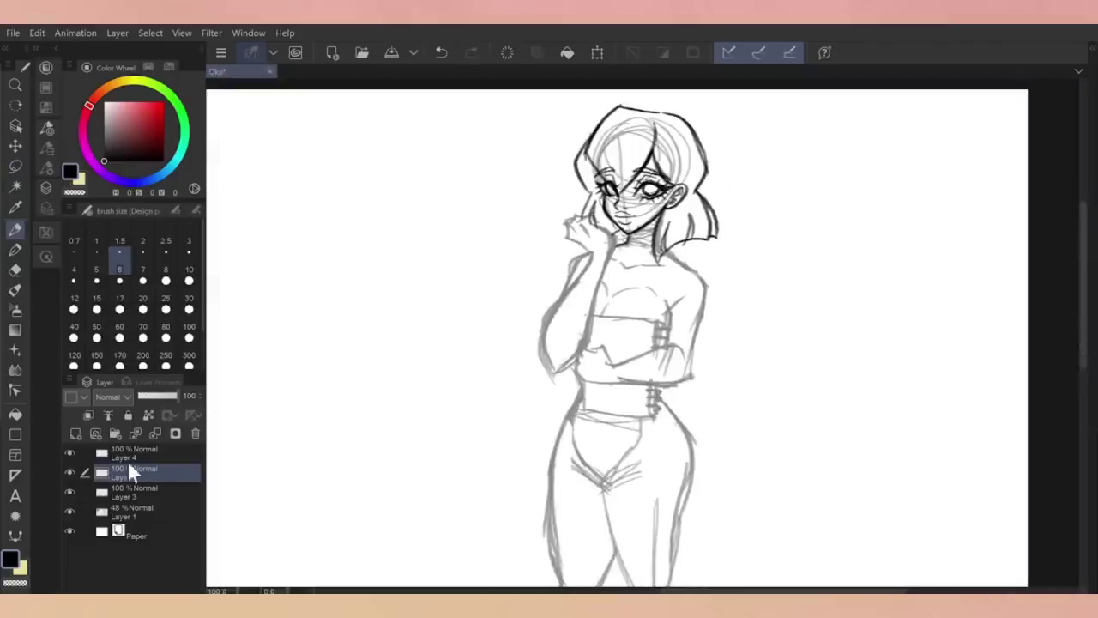
click(69, 453)
click(69, 452)
click(145, 448)
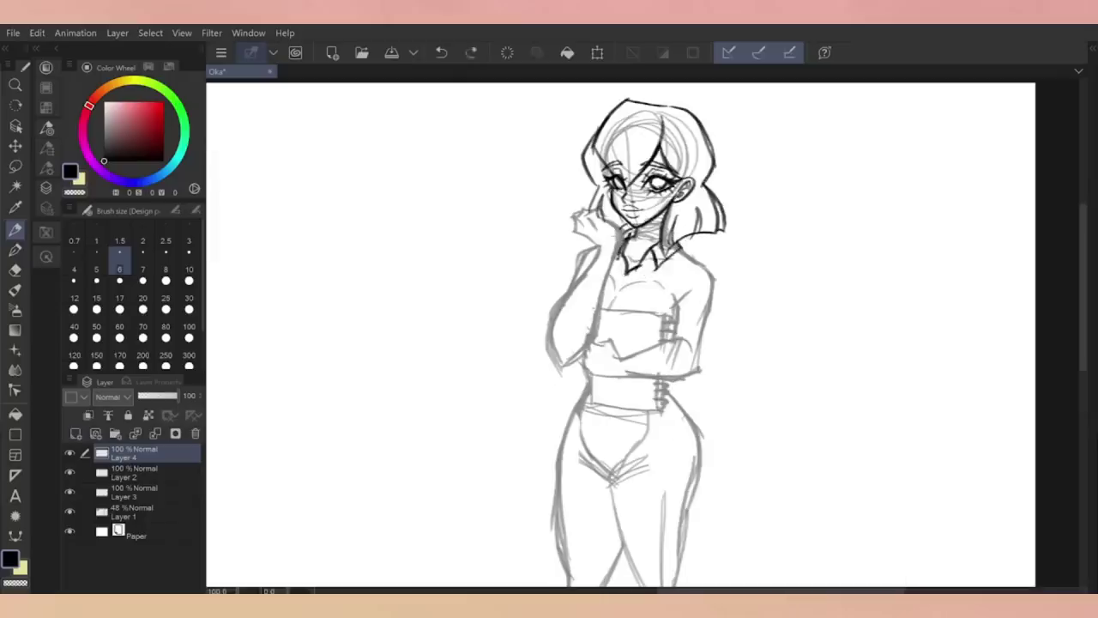
Copy the lassoed face details from Layer 2 and merge the copy back into the layer
click(74, 488)
key(ctrl+plus)
key(m)
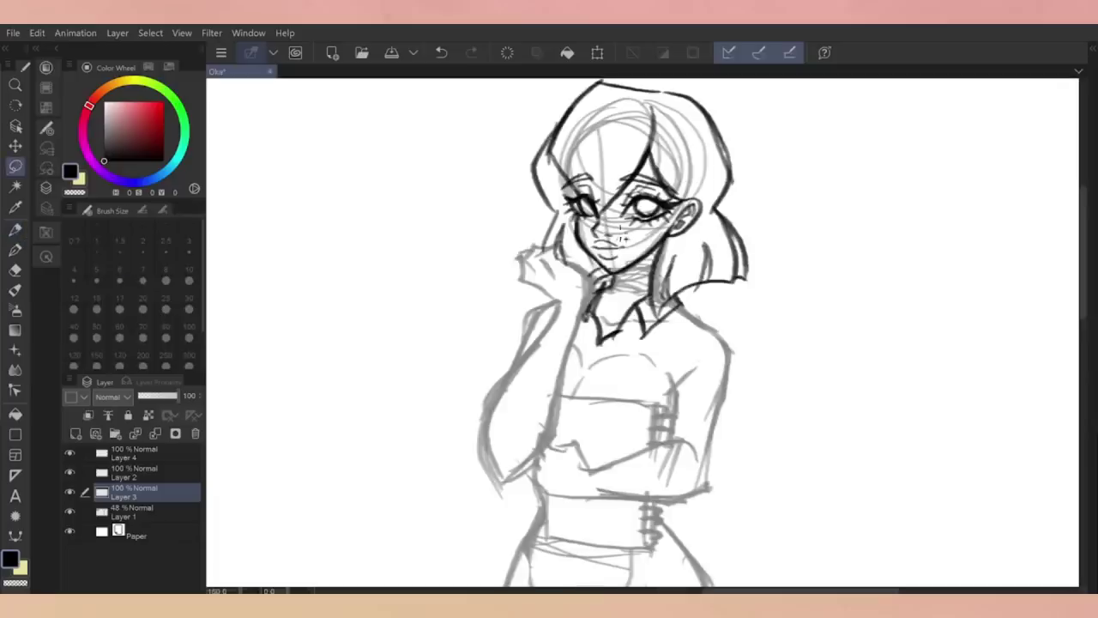
click(37, 33)
key(Escape)
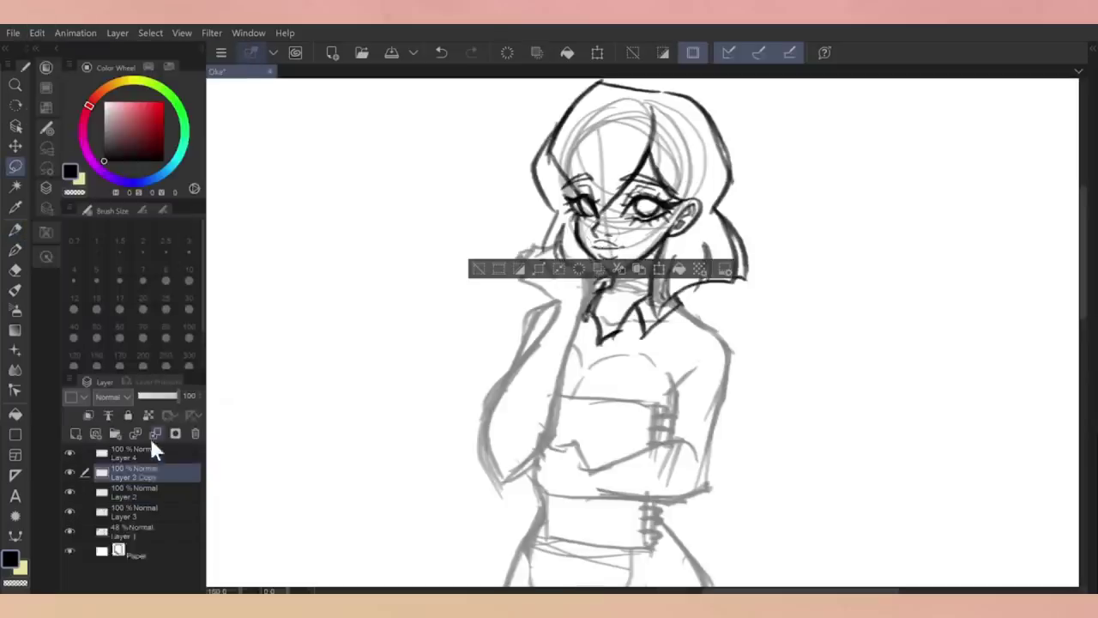
key(ctrl+d)
Draw the shoulder seam, the neckline and a tied bow below the collar on Layer 4
click(155, 453)
key(p)
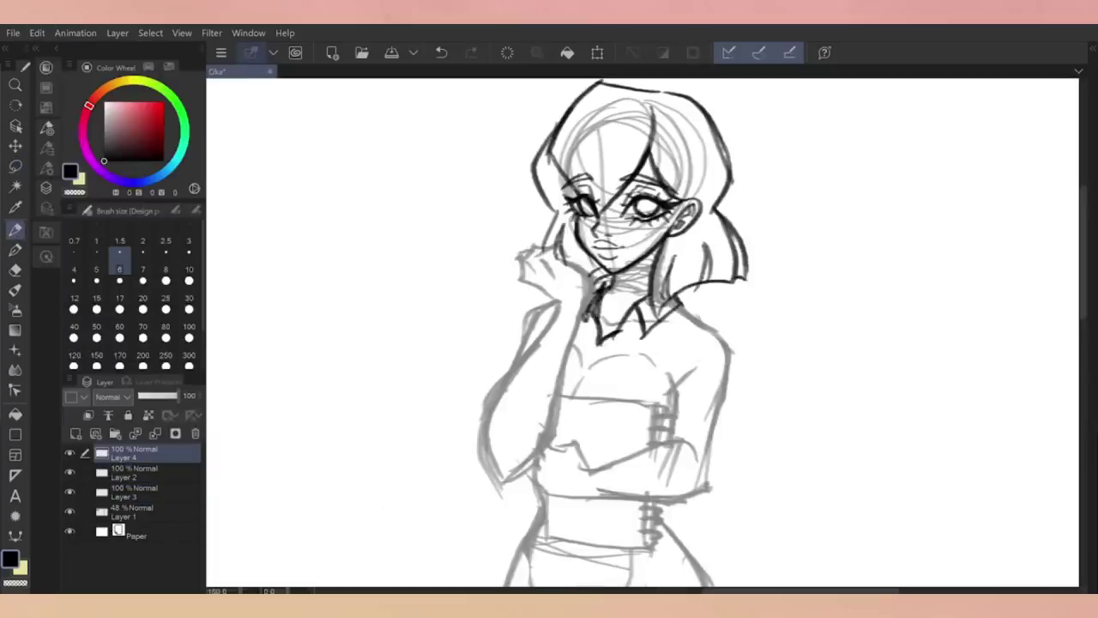
key(ctrl+minus)
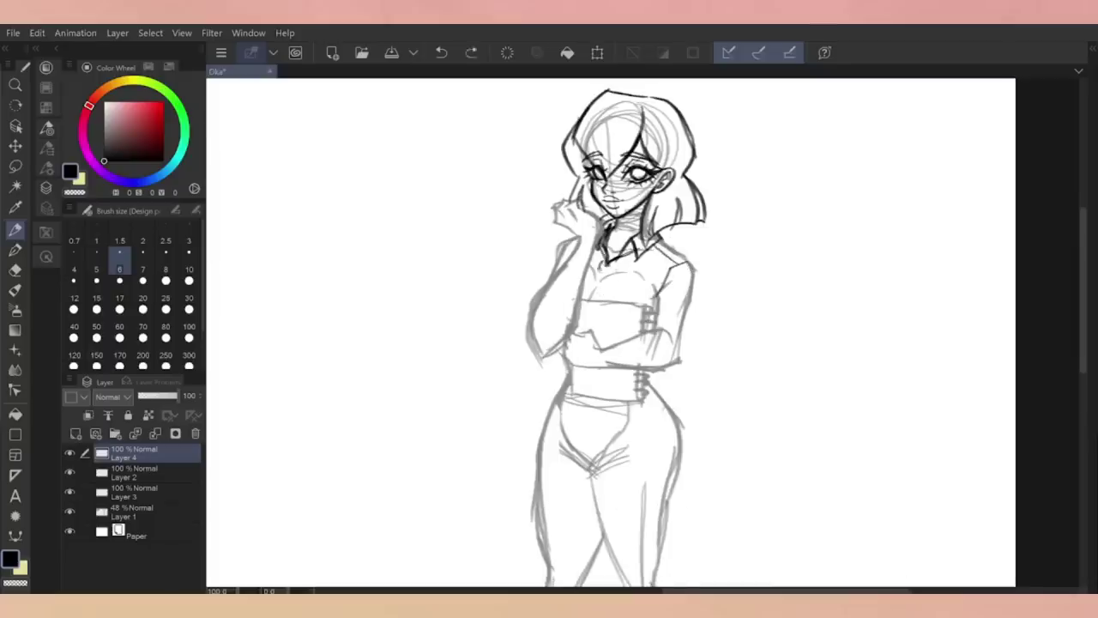
key(ctrl+y)
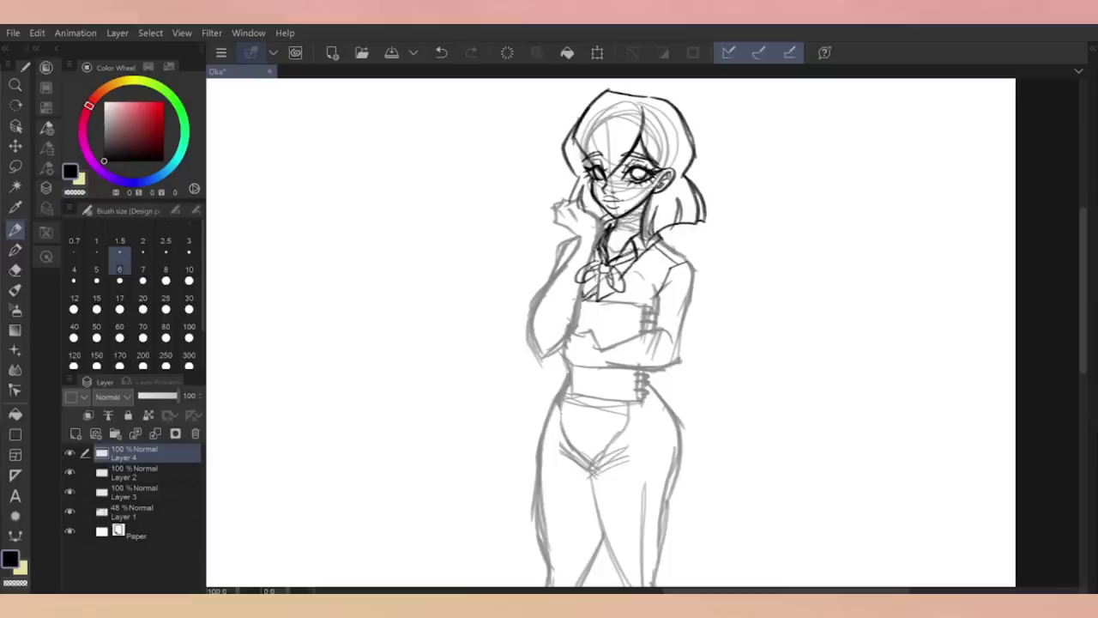
key(ctrl+z)
Draw the pointed hem of the top at the waist and the outline of a short flared skirt
mouse_move(556, 374)
mouse_down()
mouse_move(626, 418)
mouse_move(664, 379)
mouse_up()
key(ctrl+minus)
scroll(611, 335, down, 2)
mouse_move(581, 324)
mouse_down()
mouse_move(669, 336)
mouse_move(693, 326)
mouse_up()
key(ctrl+z)
mouse_move(592, 273)
mouse_down()
mouse_move(570, 324)
mouse_move(699, 404)
mouse_up()
Lasso the skirt lines and reshape them with a transform
key(m)
key(ctrl+t)
drag(674, 369, 689, 385)
key(Return)
Draw the side edges and the pleat folds of the skirt
key(p)
drag(592, 273, 563, 339)
drag(660, 272, 691, 347)
key(ctrl+z)
drag(623, 289, 613, 343)
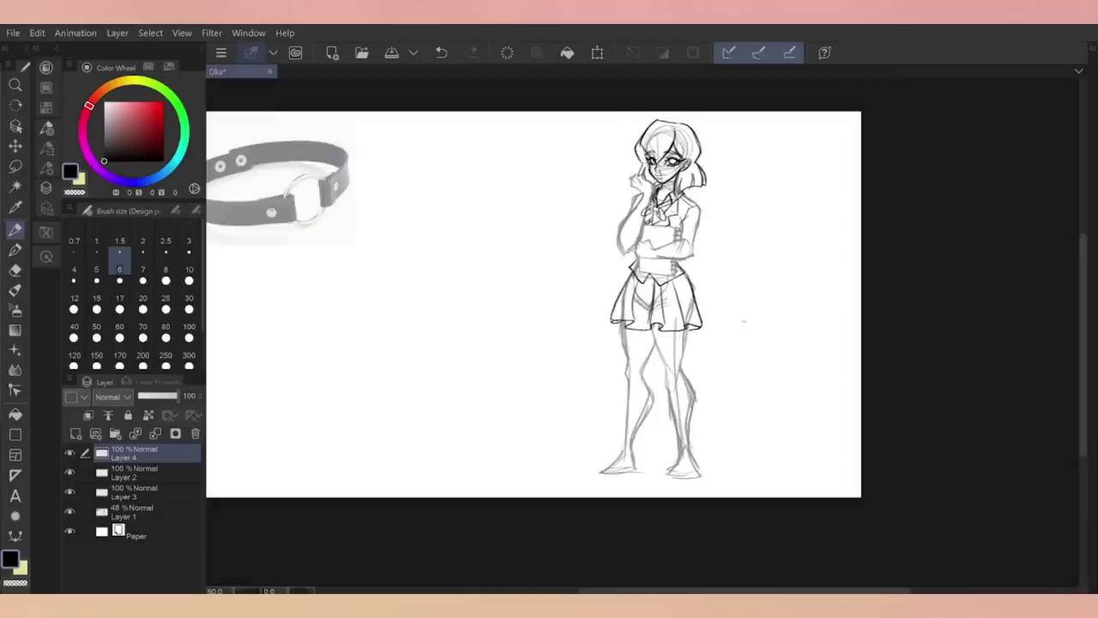
Outline the sleeves and draw lace-up boots with thick soles over both feet
scroll(772, 283, up, 2)
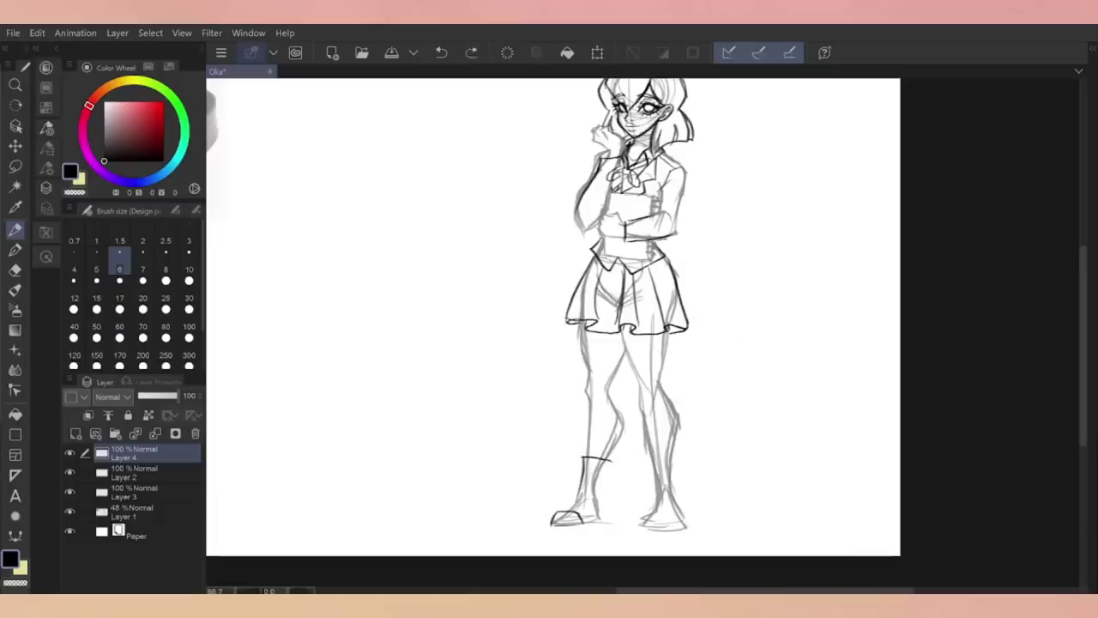
mouse_move(610, 460)
mouse_down()
mouse_move(597, 509)
mouse_move(579, 515)
mouse_up()
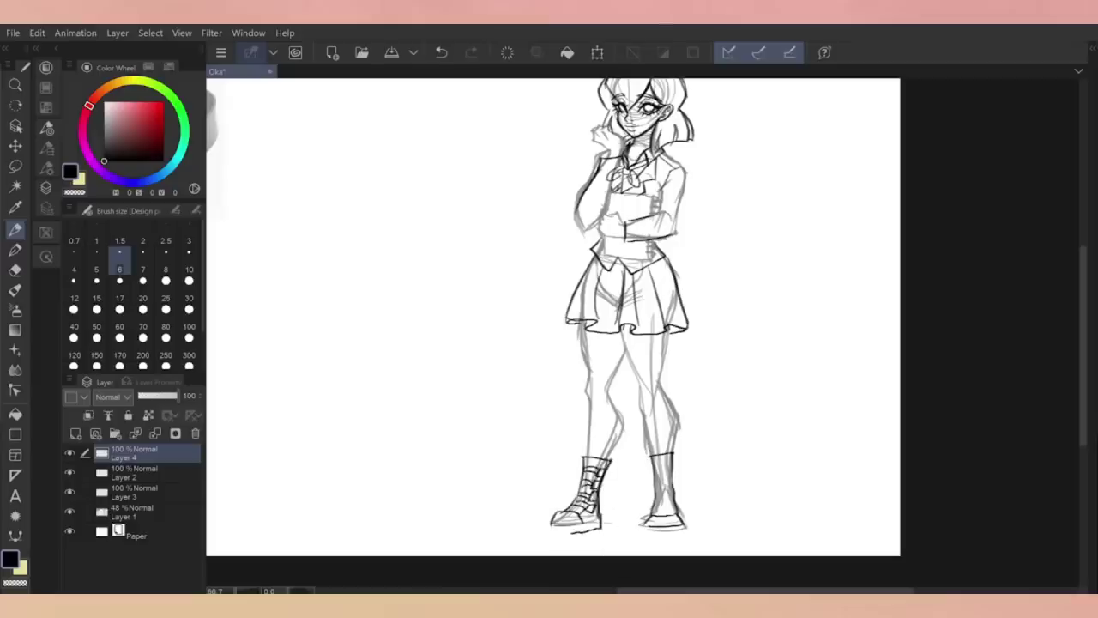
drag(649, 501, 653, 518)
drag(657, 474, 674, 512)
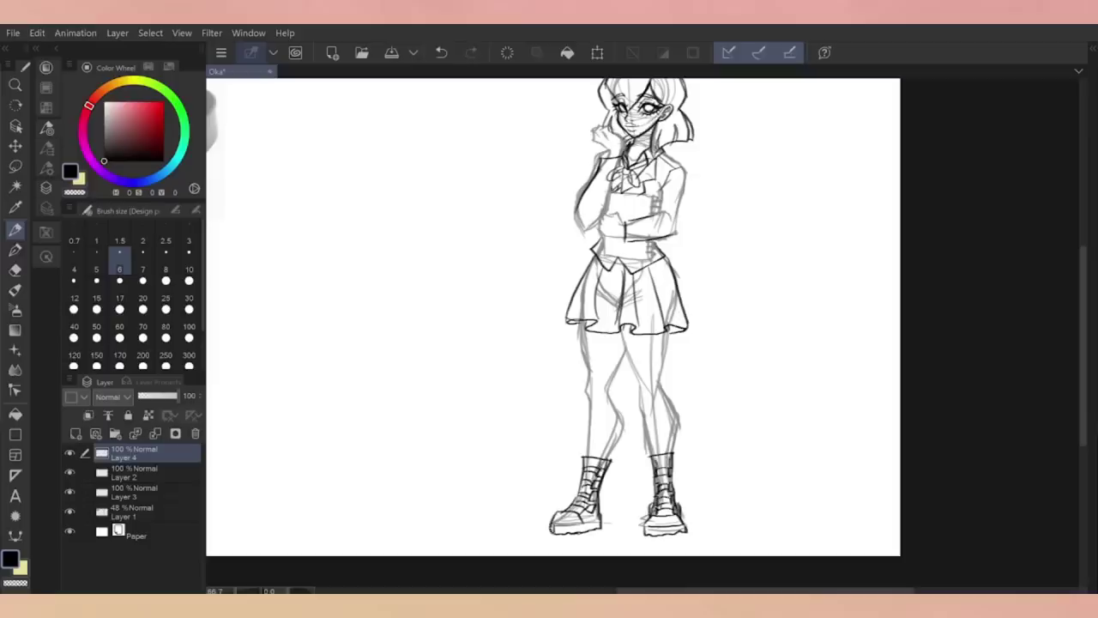
Draw a diagonal fishnet pattern on the character's right leg between the skirt and the boot
drag(621, 340, 585, 401)
drag(617, 414, 588, 459)
mouse_move(582, 329)
mouse_down()
mouse_move(592, 458)
mouse_move(607, 458)
mouse_up()
drag(616, 410, 606, 452)
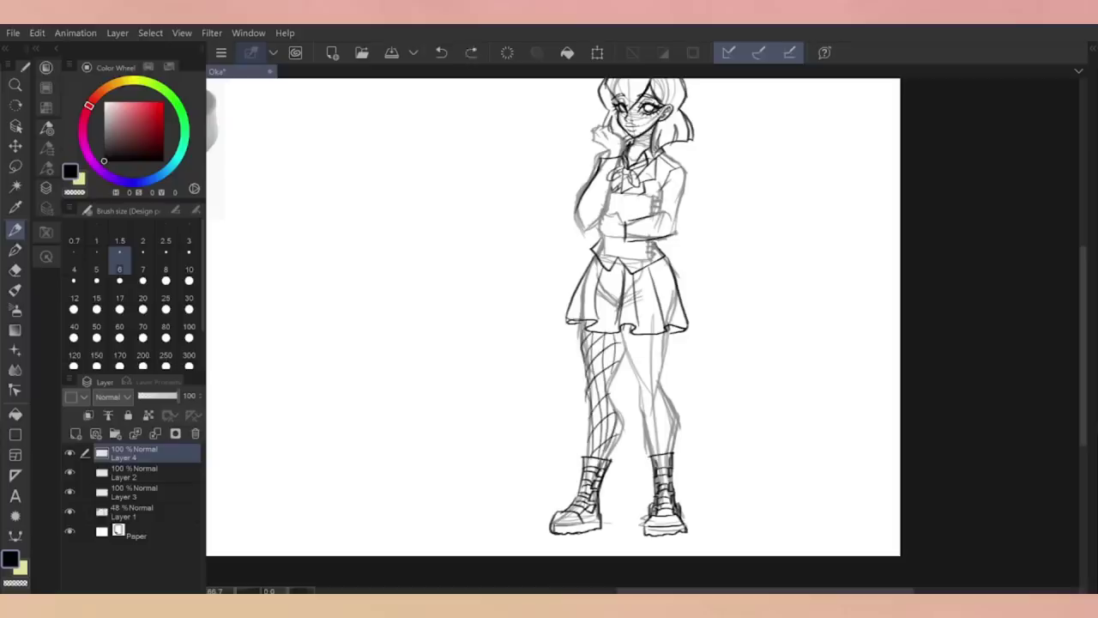
Draw a matching fishnet pattern on the character's left leg, redoing the misplaced strokes
drag(635, 366, 670, 454)
key(ctrl+z)
mouse_move(635, 335)
mouse_down()
mouse_move(660, 453)
mouse_move(644, 454)
mouse_up()
key(ctrl+z)
ctrl+click(648, 419)
mouse_move(659, 386)
mouse_down()
mouse_move(673, 451)
mouse_move(671, 441)
mouse_up()
ctrl+click(652, 420)
scroll(554, 316, down, 3)
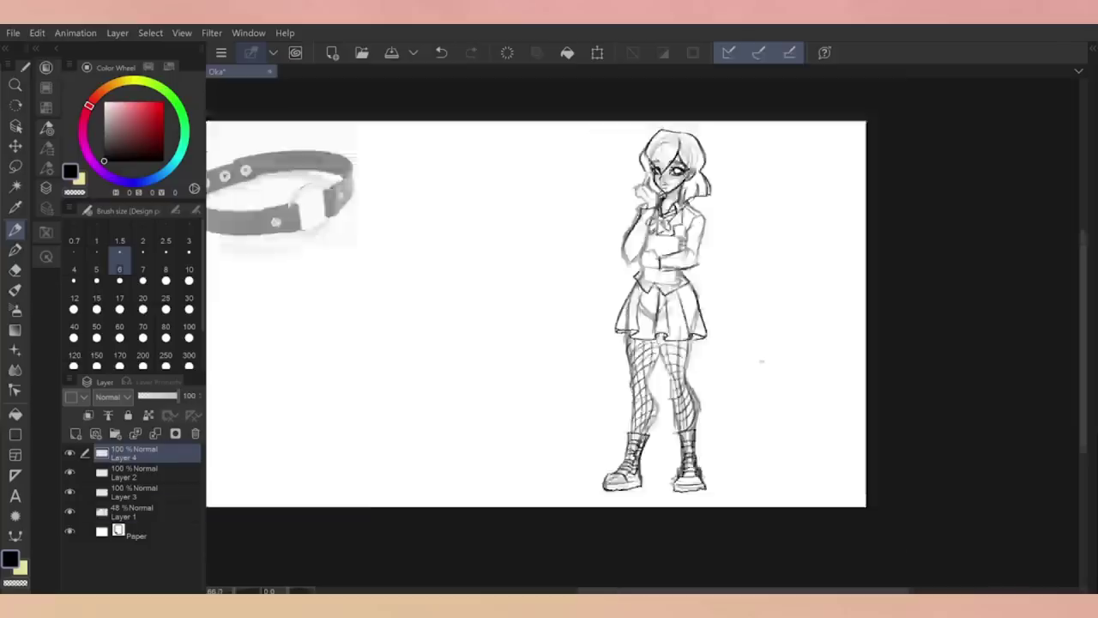
Draw fishnet gloves on the folded hand and the hand raised to the chin
key(e)
scroll(553, 315, up, 2)
scroll(760, 355, up, 2)
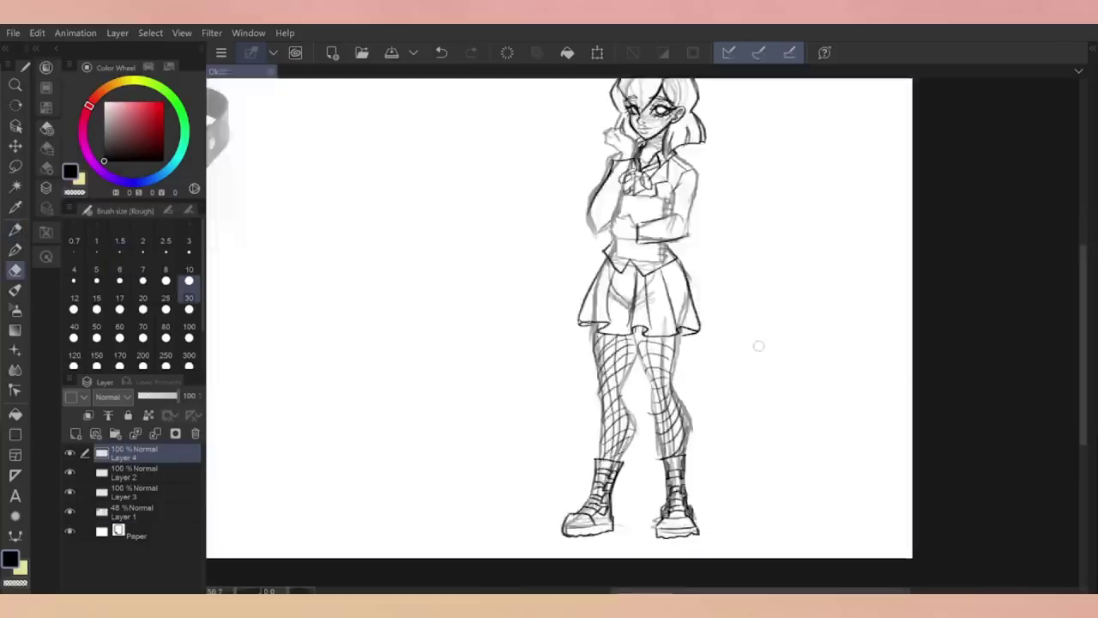
key(p)
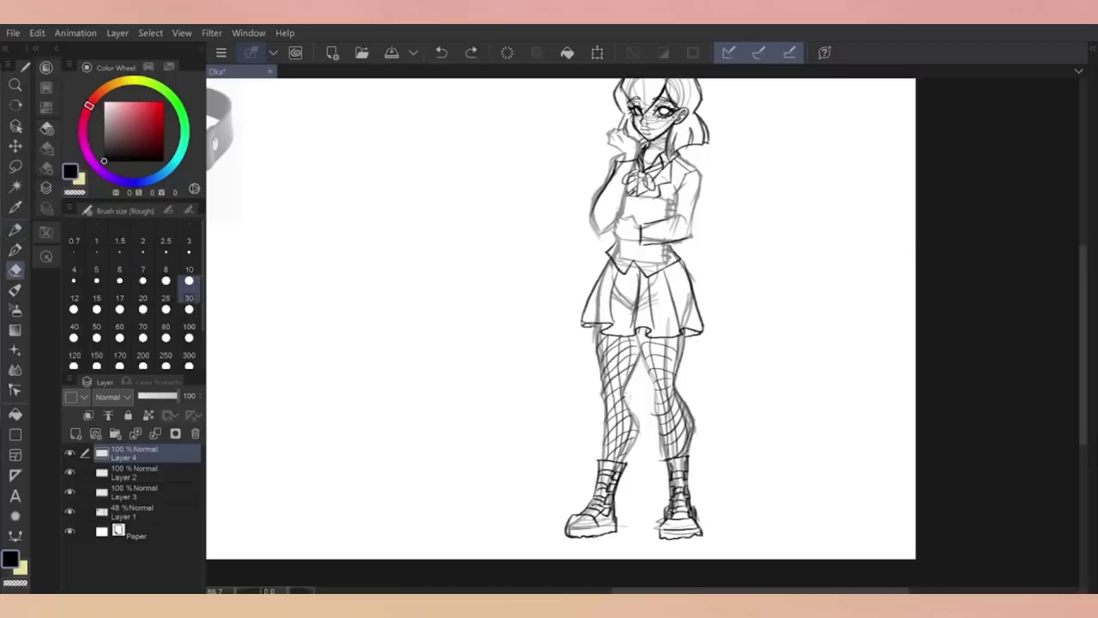
scroll(635, 335, up, 2)
scroll(635, 335, down, 1)
scroll(635, 335, down, 2)
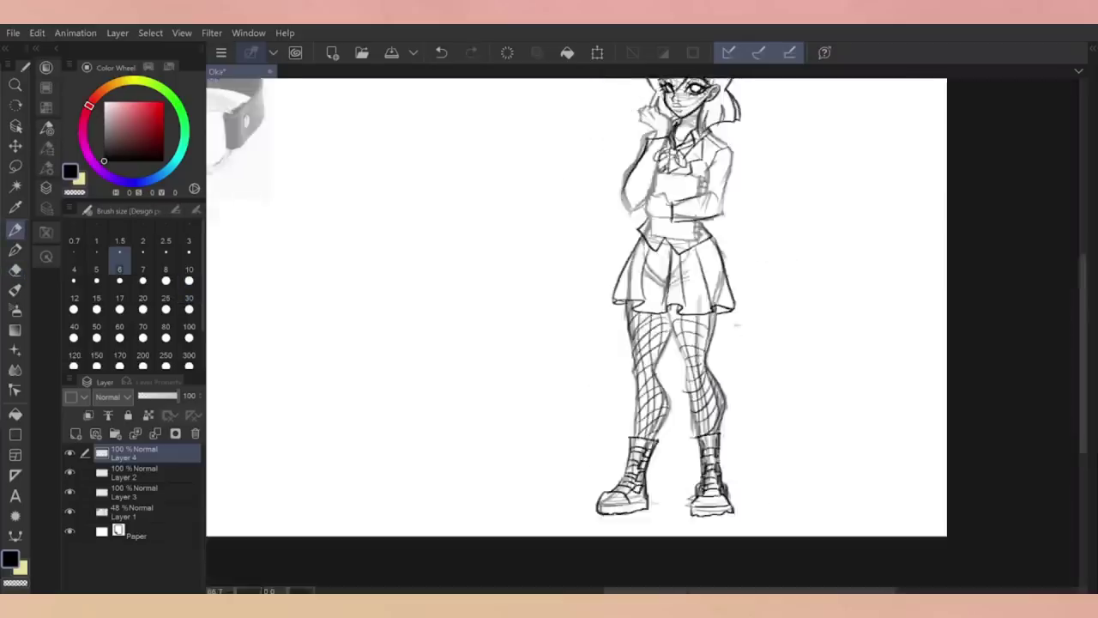
scroll(635, 334, up, 1)
drag(650, 273, 657, 294)
drag(645, 305, 676, 330)
drag(635, 265, 656, 290)
drag(645, 309, 680, 333)
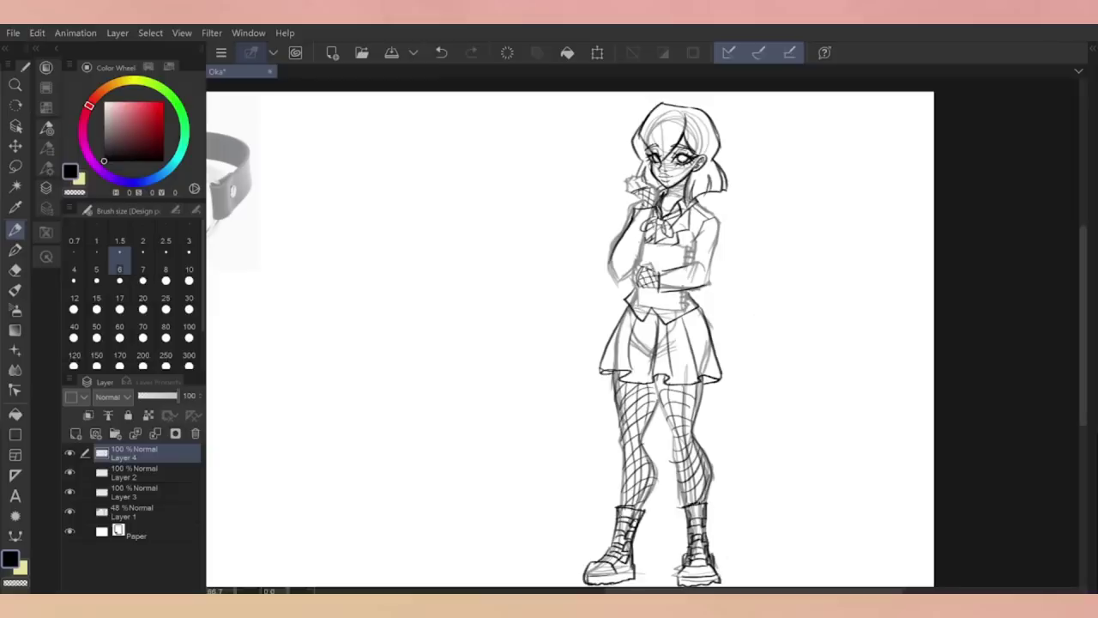
Compare the sketch with and without Layer 4, and draw a choker with a central ring around the neck
key(ctrl+minus)
click(70, 452)
click(69, 452)
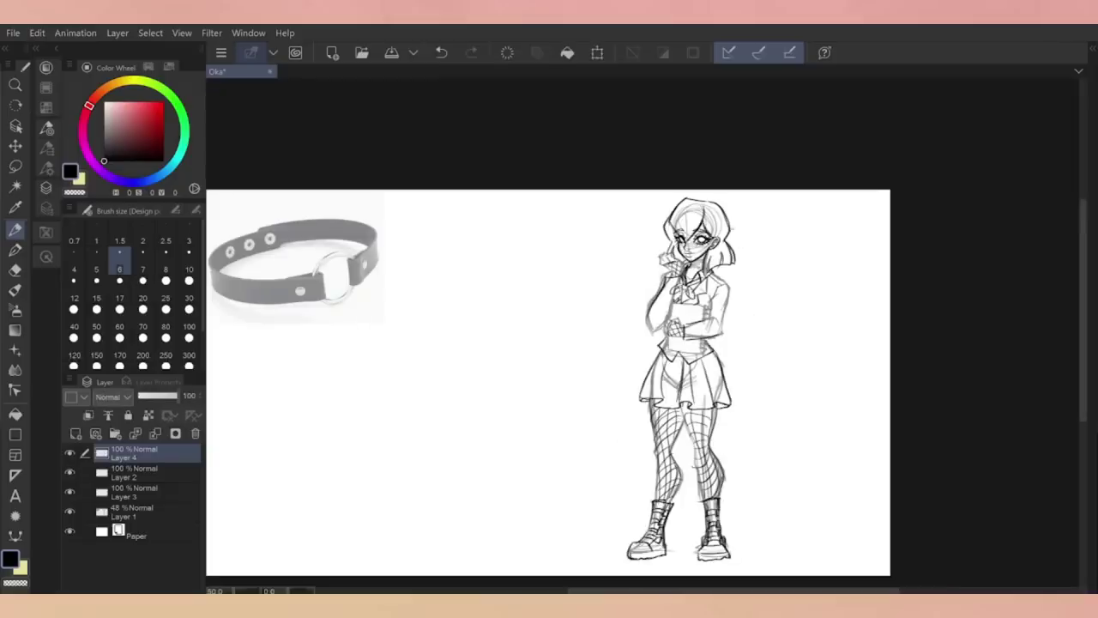
key(ctrl+plus)
key(ctrl+z)
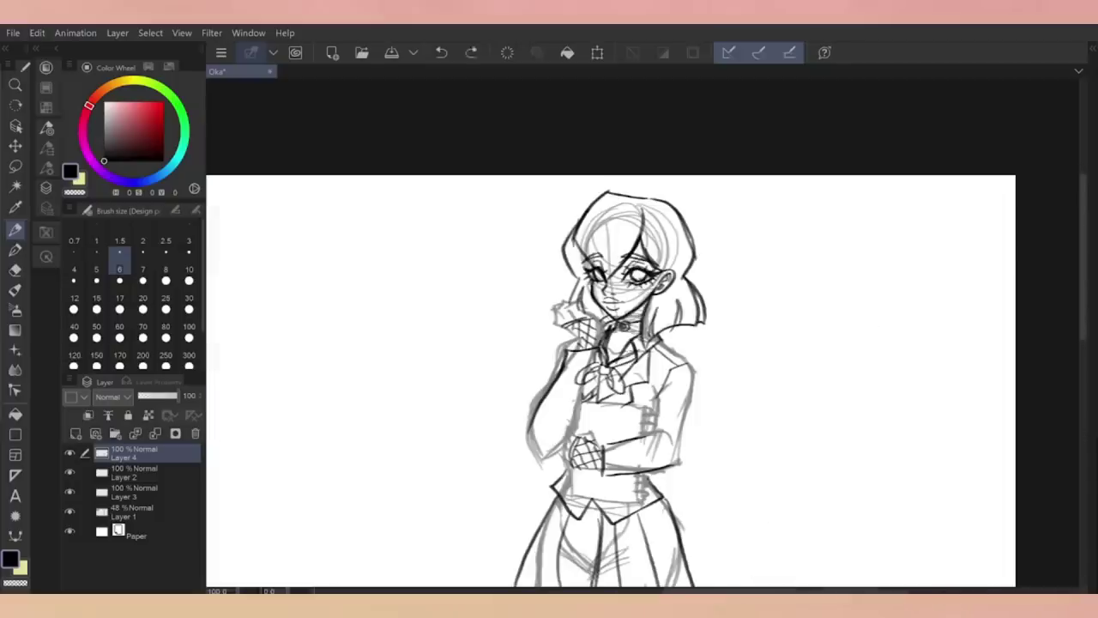
key(ctrl+z)
key(ctrl+y)
key(ctrl+y)
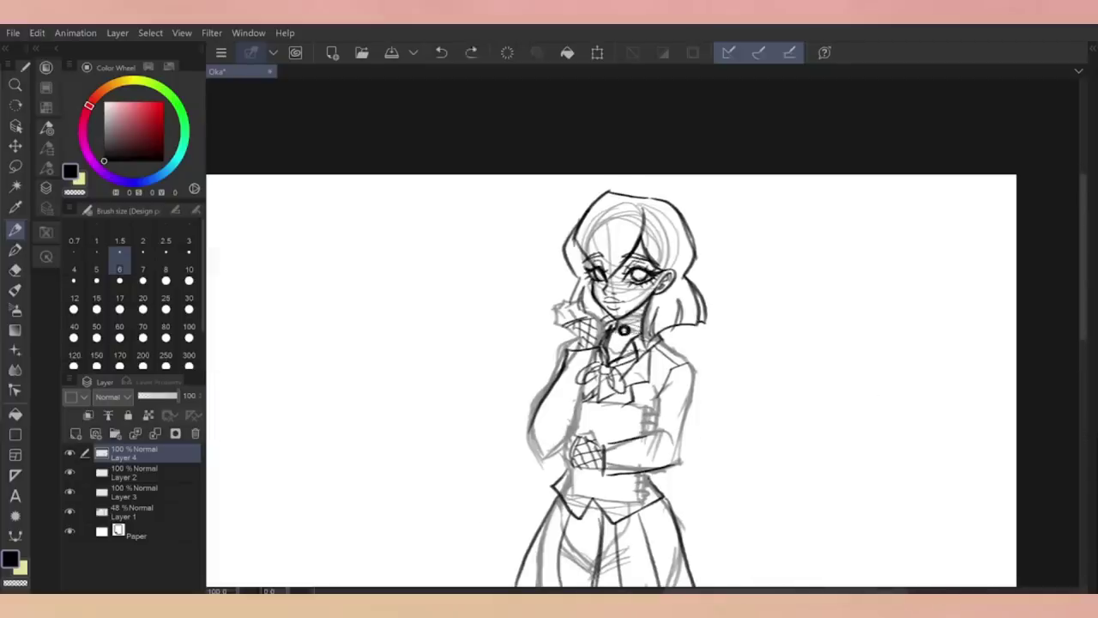
scroll(532, 403, up, 2)
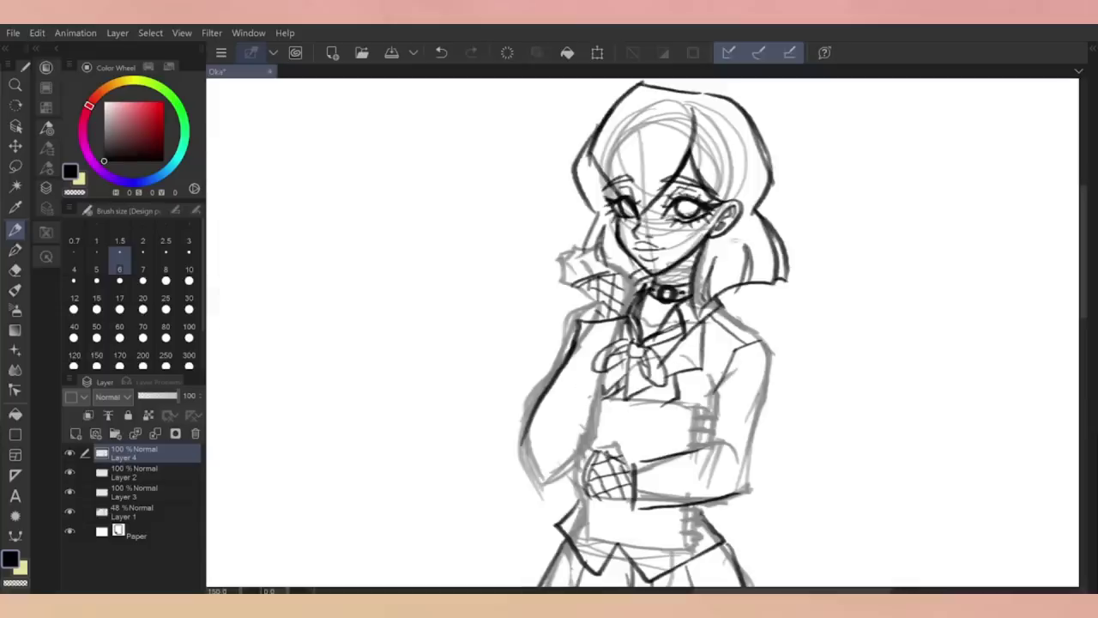
Try to rotate the standing character's left leg outward from the hip across the sketch layers
click(133, 493)
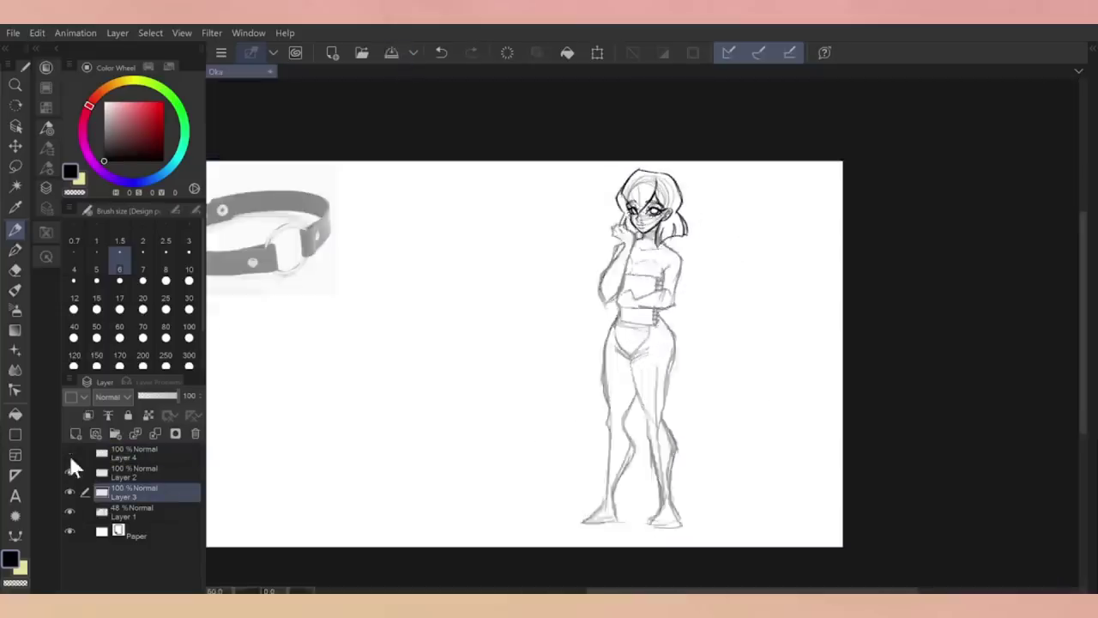
key(m)
mouse_move(674, 331)
mouse_down()
mouse_move(629, 375)
mouse_move(707, 461)
mouse_up()
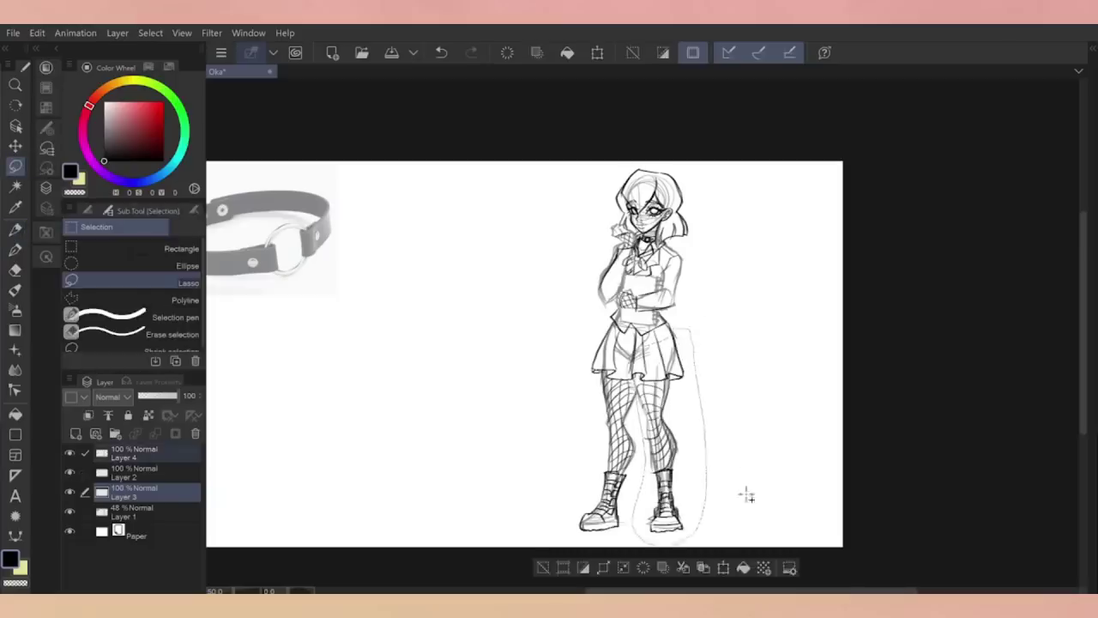
key(ctrl+t)
key(Escape)
click(76, 511)
key(ctrl+t)
drag(818, 507, 712, 515)
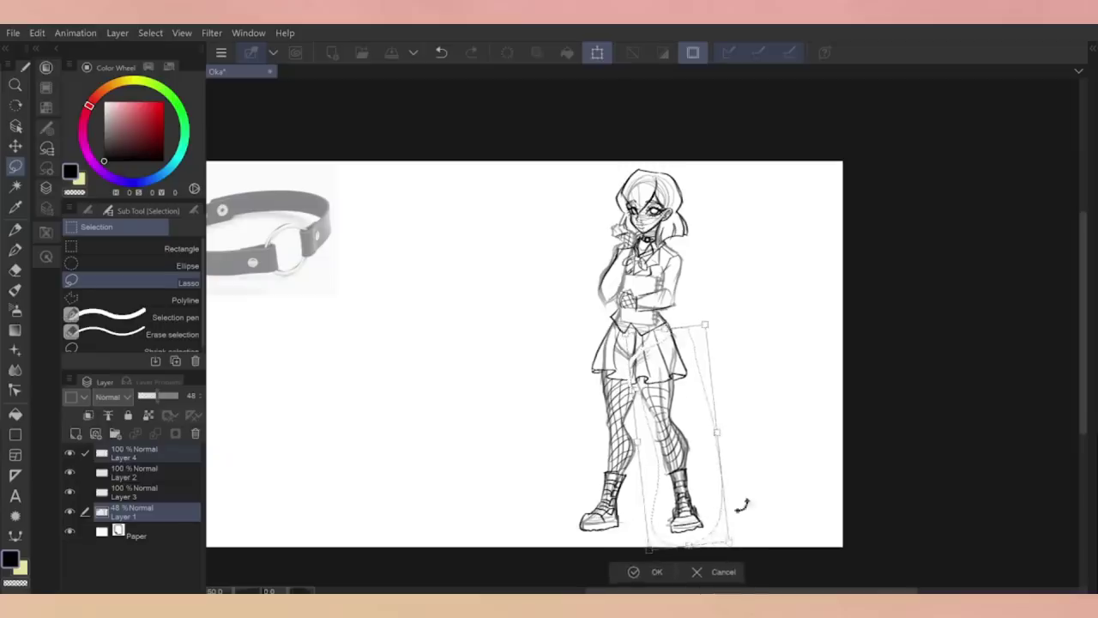
click(646, 571)
key(ctrl+z)
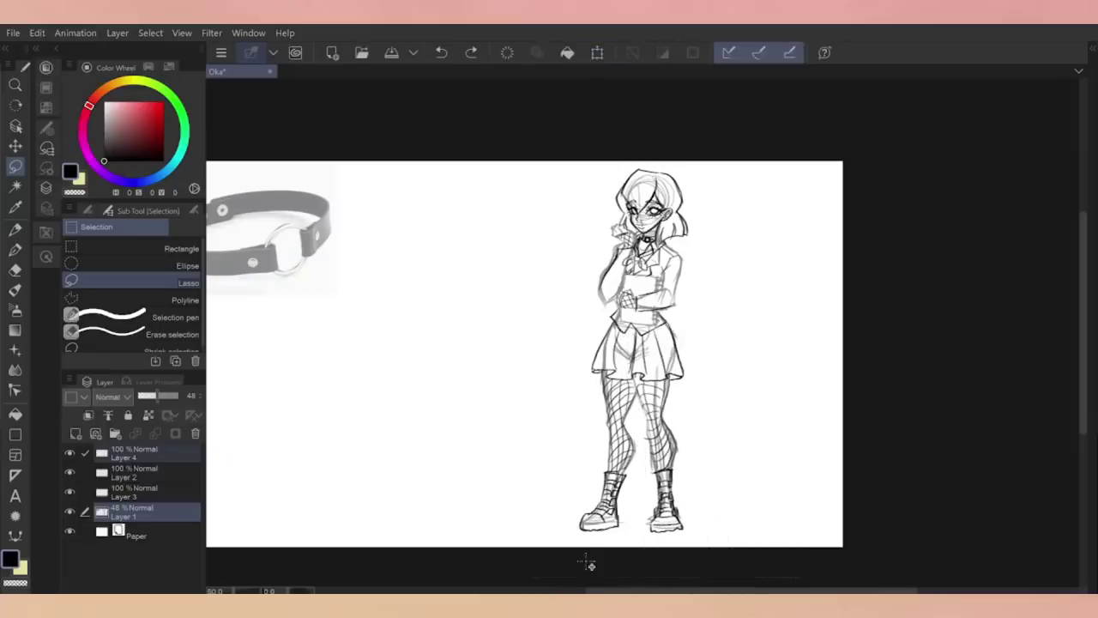
Widen the skirt's flare and the left leg's stance, and clear the choker reference image beside the figure
click(129, 453)
key(p)
drag(604, 362, 588, 369)
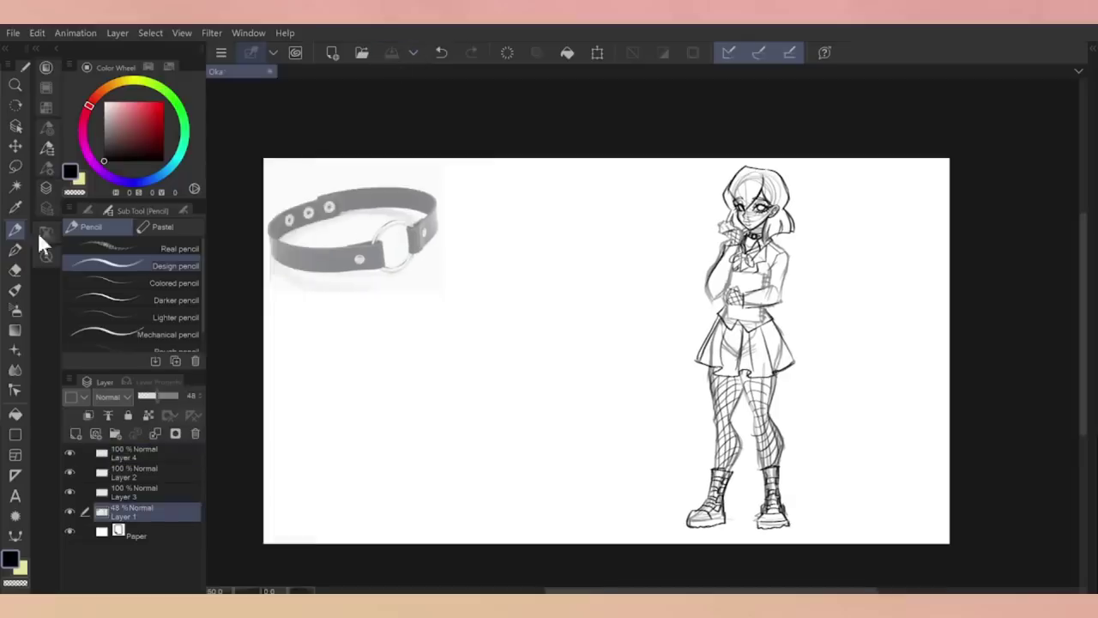
key(m)
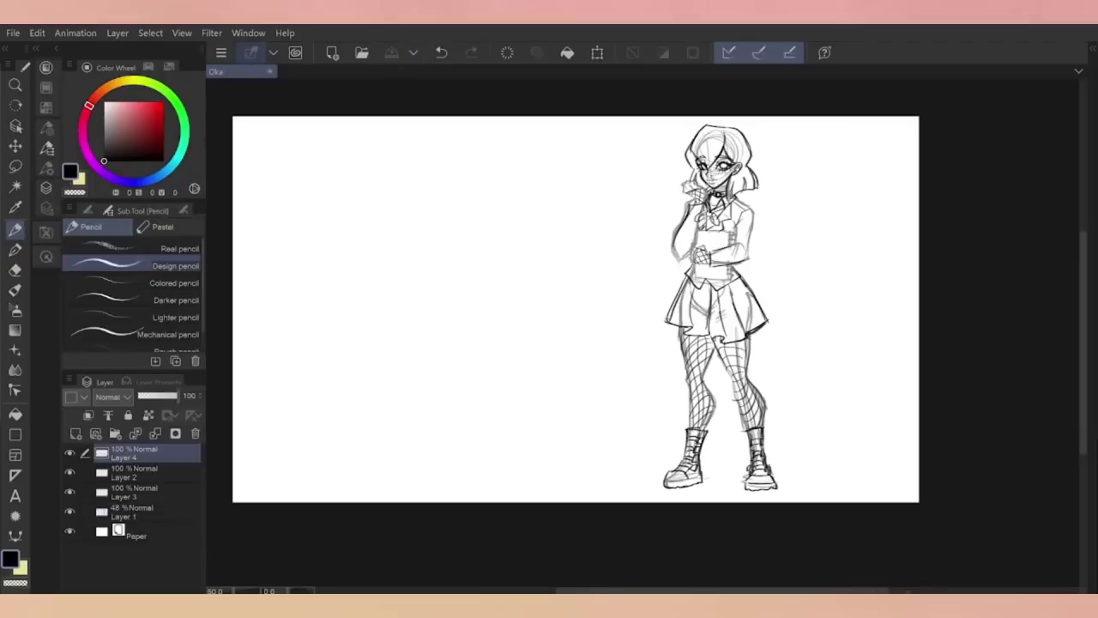
Sketch a front-view head on Layer 3 with a skull circle, vertical centre line and tapered jaw
click(133, 492)
drag(515, 151, 512, 292)
drag(456, 224, 511, 300)
drag(575, 216, 507, 301)
drag(515, 144, 449, 197)
Sketch a side-view head below the front view with a skull circle, straight face line and jaw
drag(343, 298, 399, 344)
drag(378, 302, 283, 378)
drag(412, 333, 416, 459)
drag(336, 410, 410, 446)
Draw the necks under both the front-view and side-view heads
mouse_move(496, 295)
mouse_down()
mouse_move(491, 324)
mouse_move(533, 326)
mouse_up()
drag(498, 302, 531, 319)
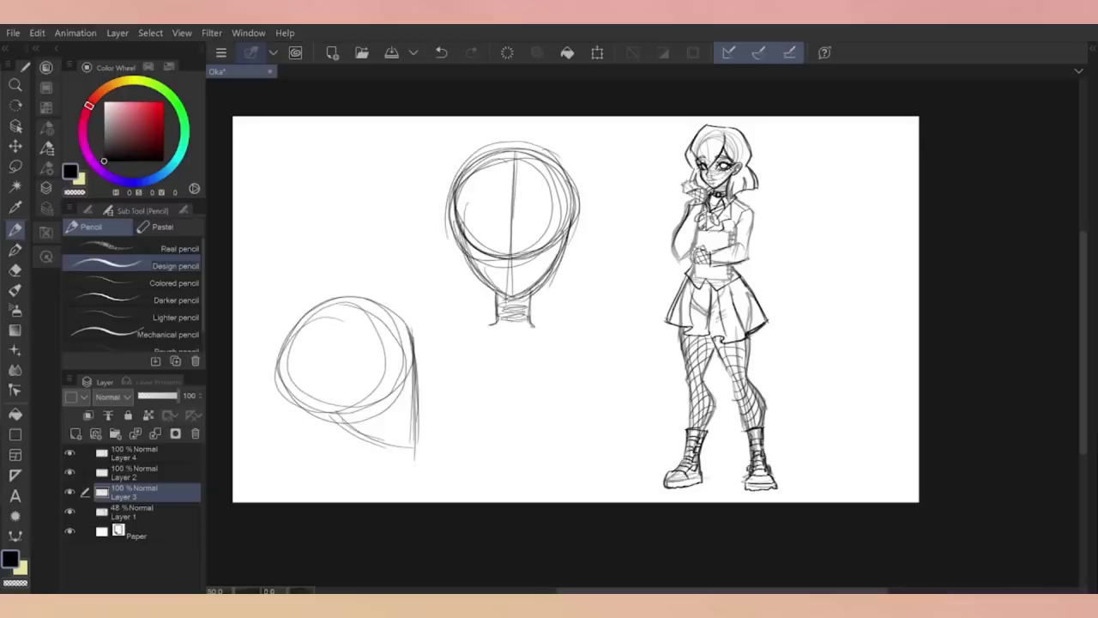
mouse_move(332, 419)
mouse_down()
mouse_move(367, 448)
mouse_move(376, 477)
mouse_move(319, 476)
mouse_up()
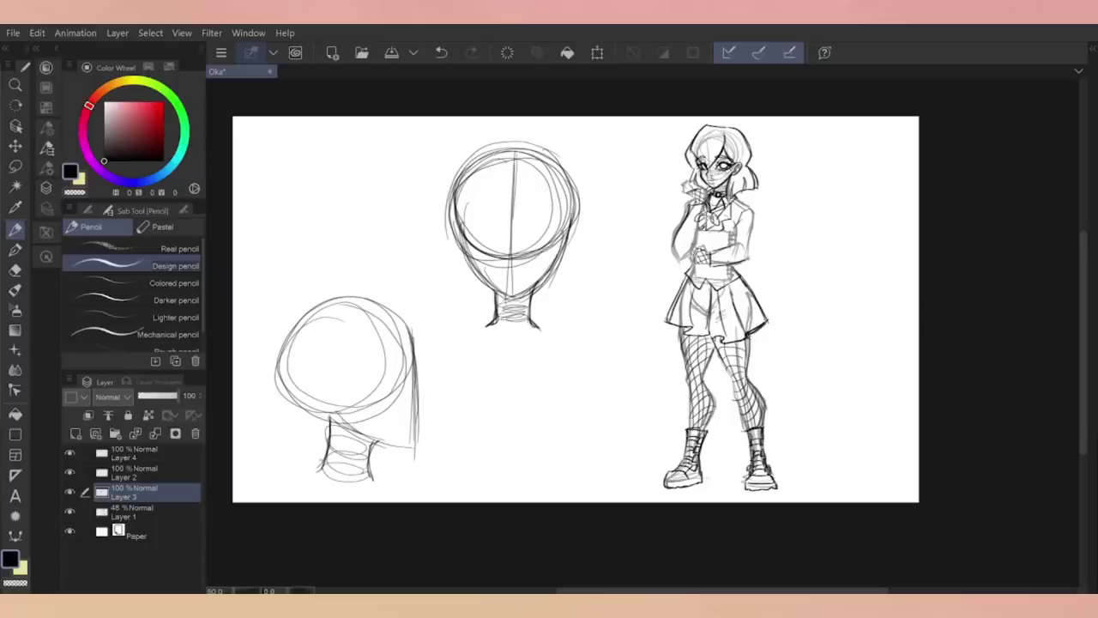
Draw the front-view head's left eye on Layer 2 with heavy lids, a crease and lashes
click(137, 472)
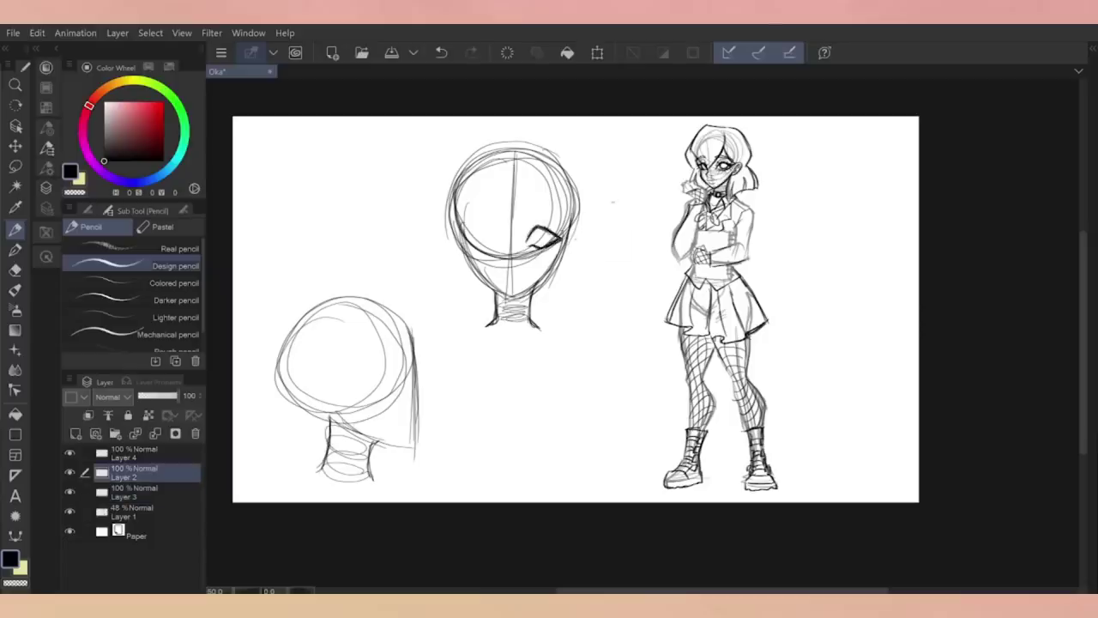
scroll(566, 334, up, 4)
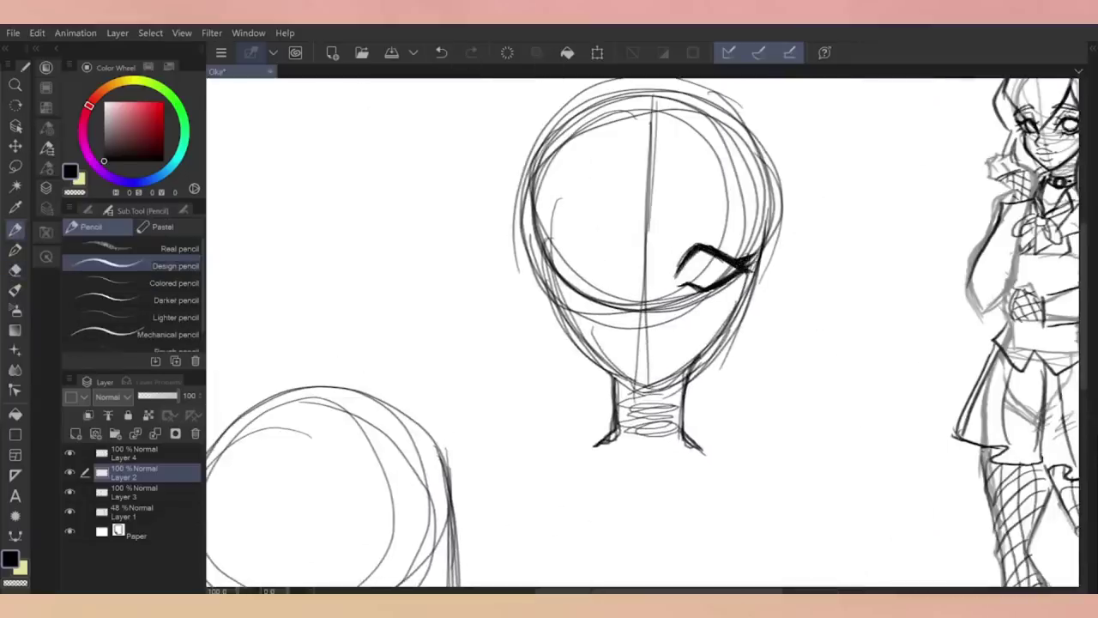
drag(705, 254, 733, 240)
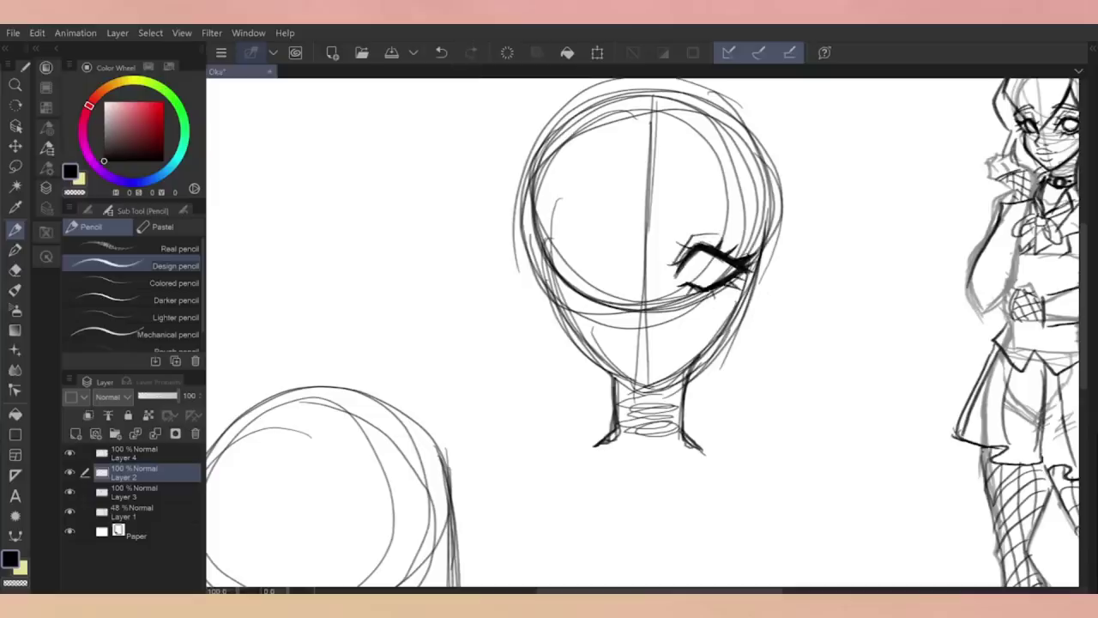
Duplicate the finished eye, mirror it and place it on the opposite side of the front-view face
key(m)
key(ctrl+t)
mouse_move(784, 260)
mouse_down()
mouse_move(483, 265)
mouse_move(733, 297)
mouse_up()
drag(678, 266, 584, 261)
click(557, 368)
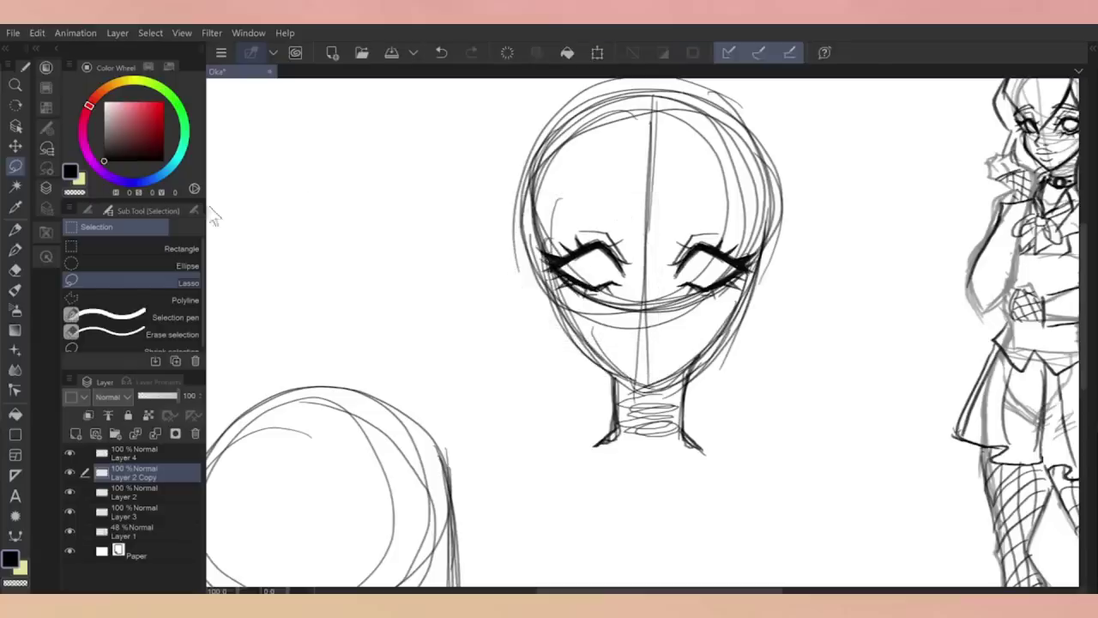
Add irises, brows, nose, lips and ears to the front-view face, and draw the side view's profile features
key(p)
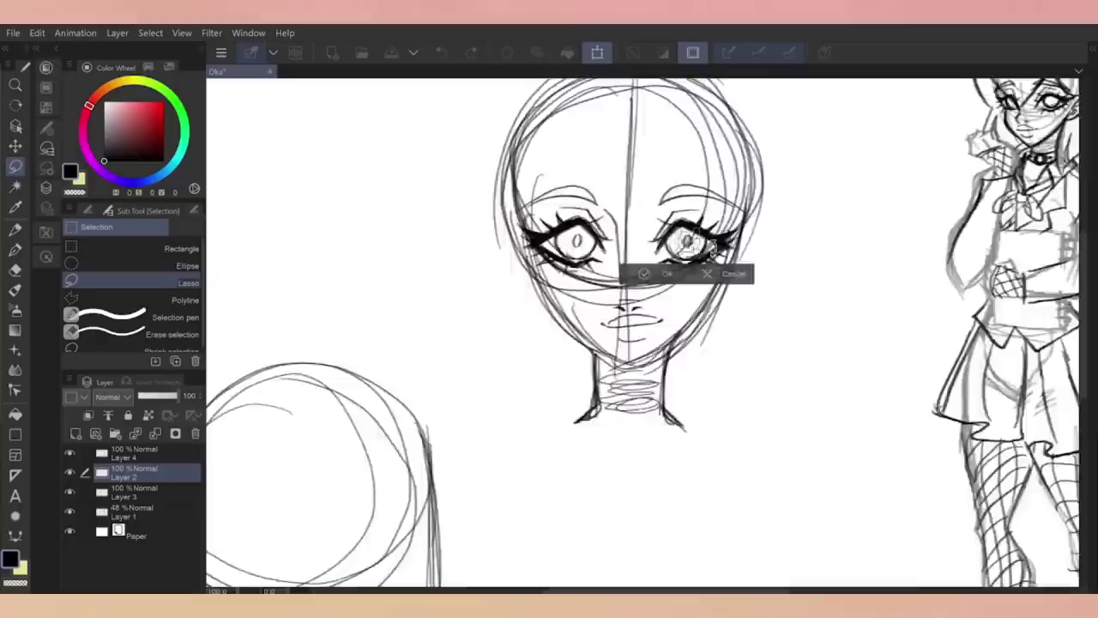
scroll(662, 272, up, 3)
scroll(802, 261, down, 3)
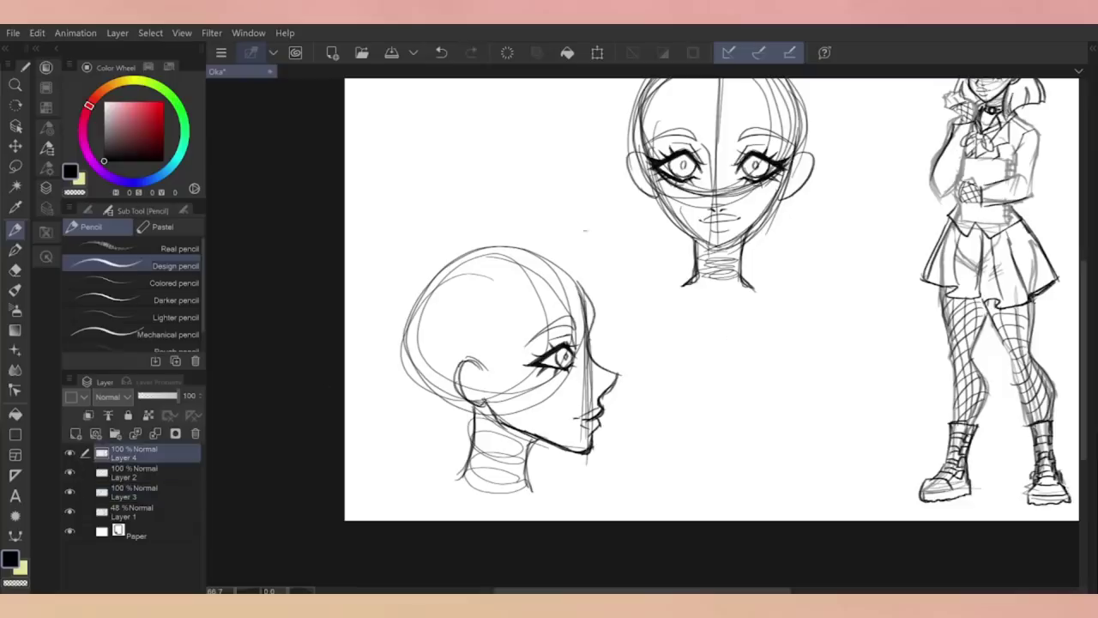
Sketch the side-view head's hair on Layer 4 with a raised fringe, swept side strand and long back lengths
drag(501, 224, 601, 364)
mouse_move(515, 287)
mouse_down()
mouse_move(592, 352)
mouse_move(485, 369)
mouse_up()
drag(592, 330, 562, 377)
drag(499, 234, 382, 348)
drag(459, 373, 386, 483)
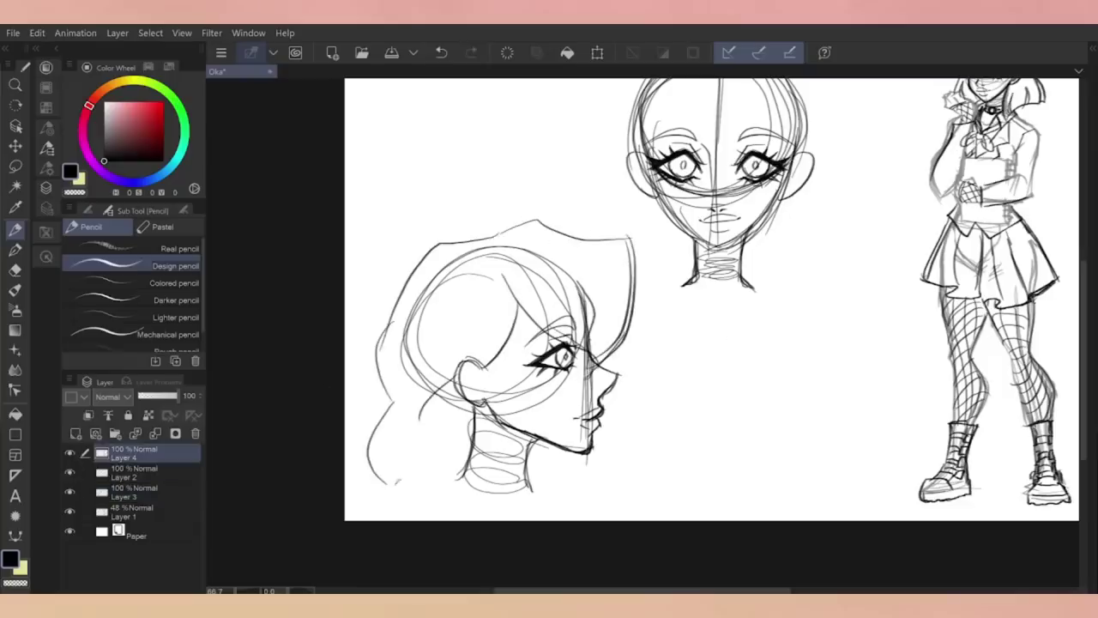
drag(502, 408, 391, 514)
drag(580, 448, 532, 519)
Sketch the front-view head's bangs and crown outline, redoing the misplaced strands
drag(686, 257, 602, 391)
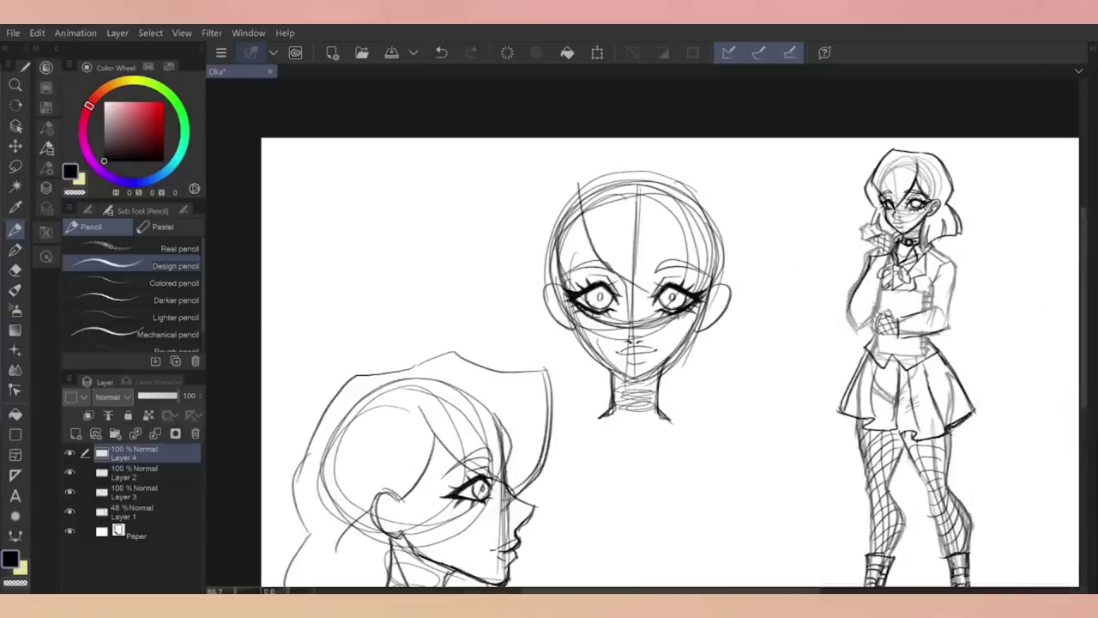
drag(566, 190, 635, 317)
key(ctrl+z)
drag(568, 182, 636, 320)
key(ctrl+z)
drag(592, 214, 642, 320)
key(ctrl+z)
drag(562, 194, 705, 191)
drag(566, 203, 635, 342)
key(ctrl+z)
drag(697, 193, 643, 319)
key(ctrl+z)
Add the front-view head's face-framing strands and outer hair sides, and undo the flared lower lock
drag(571, 205, 596, 281)
drag(691, 237, 717, 296)
drag(566, 246, 577, 300)
drag(722, 194, 755, 283)
drag(549, 196, 520, 291)
drag(727, 316, 748, 404)
key(ctrl+z)
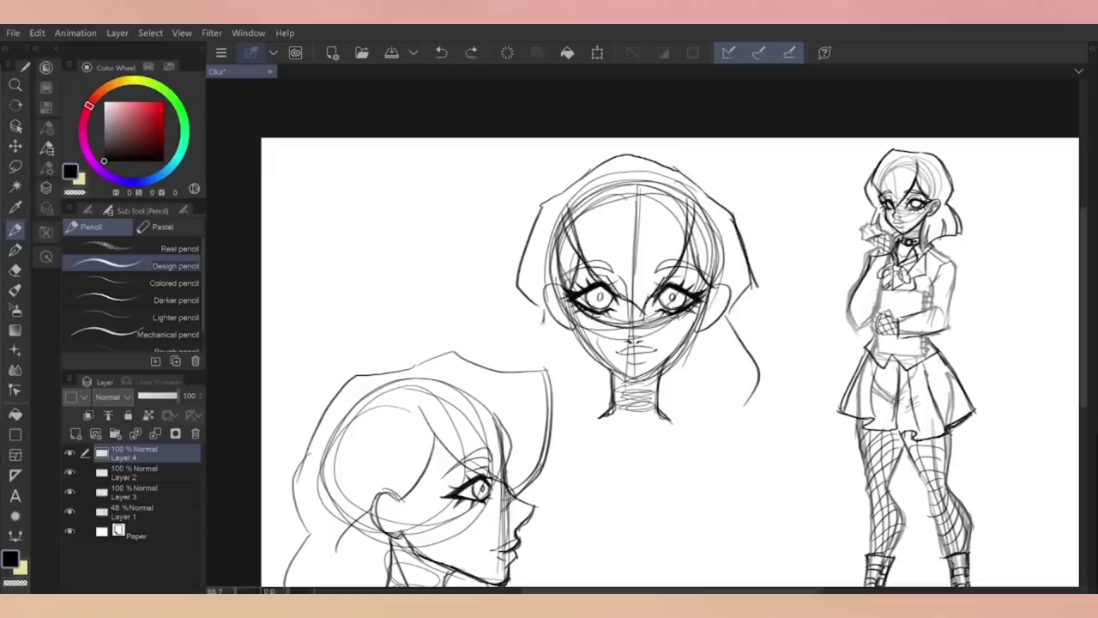
Try to draw shoulder lines sloping out from the front-view head's neck
drag(602, 391, 556, 425)
drag(665, 397, 736, 438)
click(442, 54)
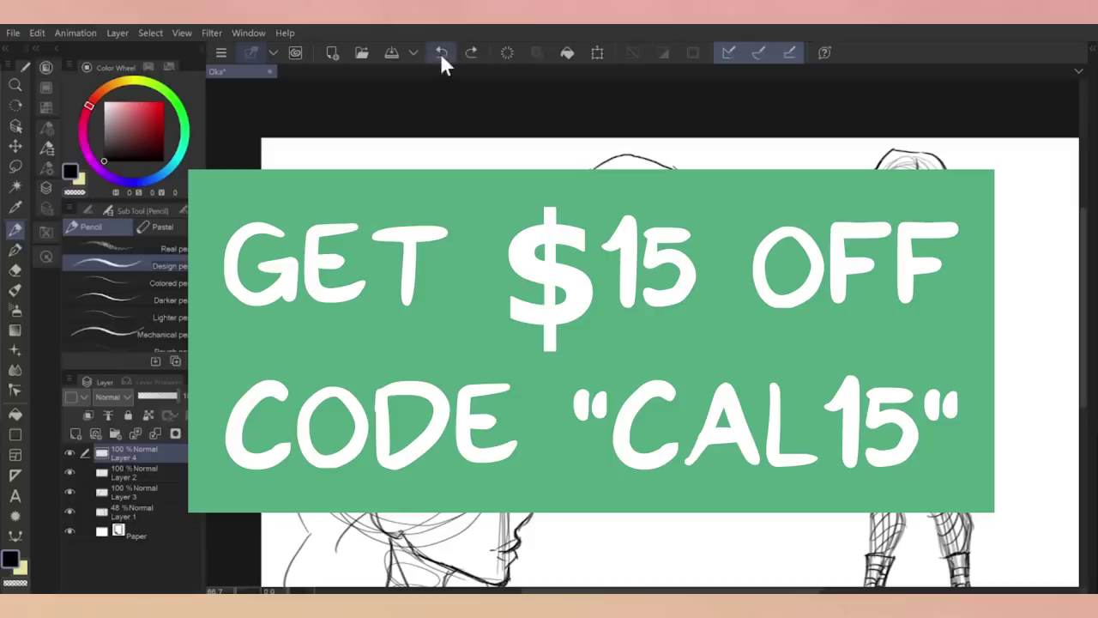
Draw the long hair lengths beside the front-view head's neck and the sloping shoulder lines below
key(e)
key(p)
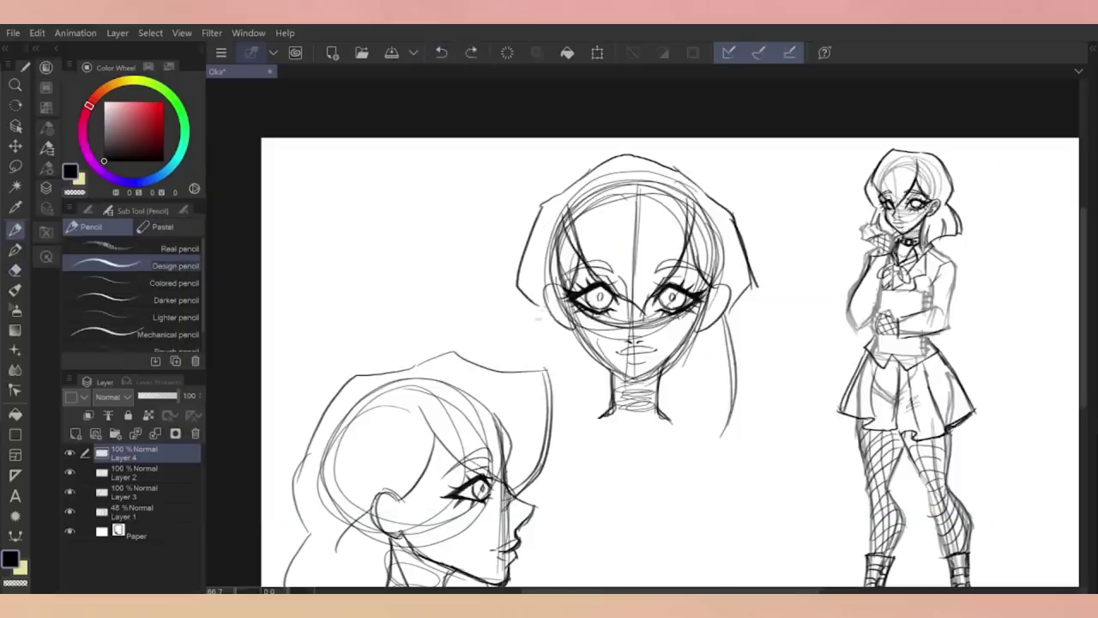
drag(542, 307, 530, 376)
drag(754, 262, 737, 316)
drag(540, 207, 520, 289)
drag(739, 311, 730, 429)
drag(564, 413, 611, 391)
drag(665, 398, 729, 446)
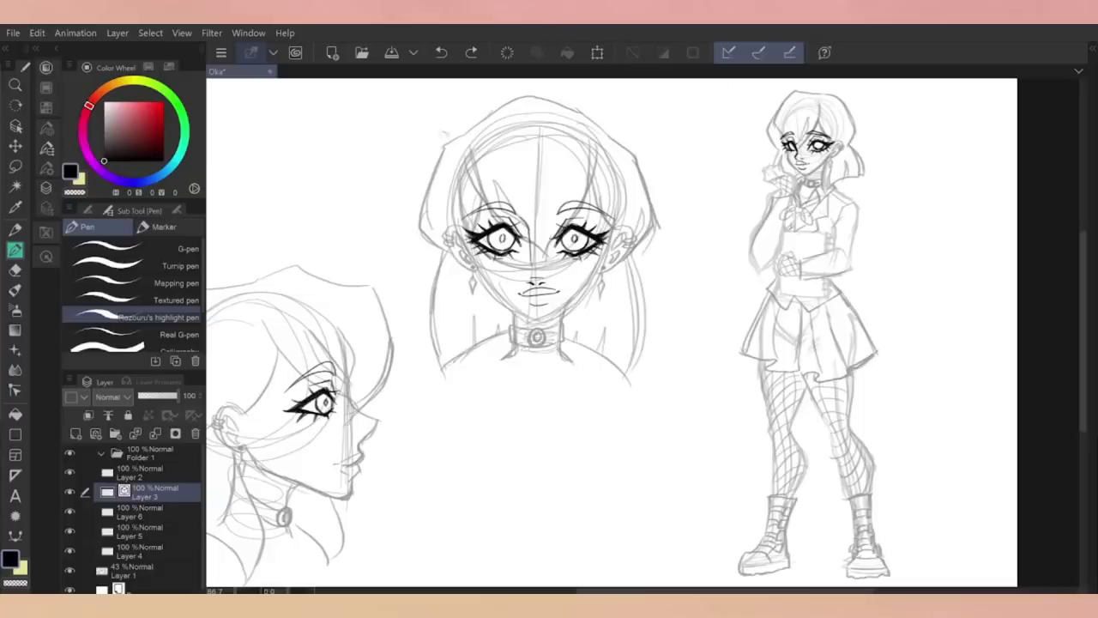
Hide Layer 2 and ink the standing character's parted bangs on Layer 3, redoing the misplaced strokes
scroll(687, 343, up, 3)
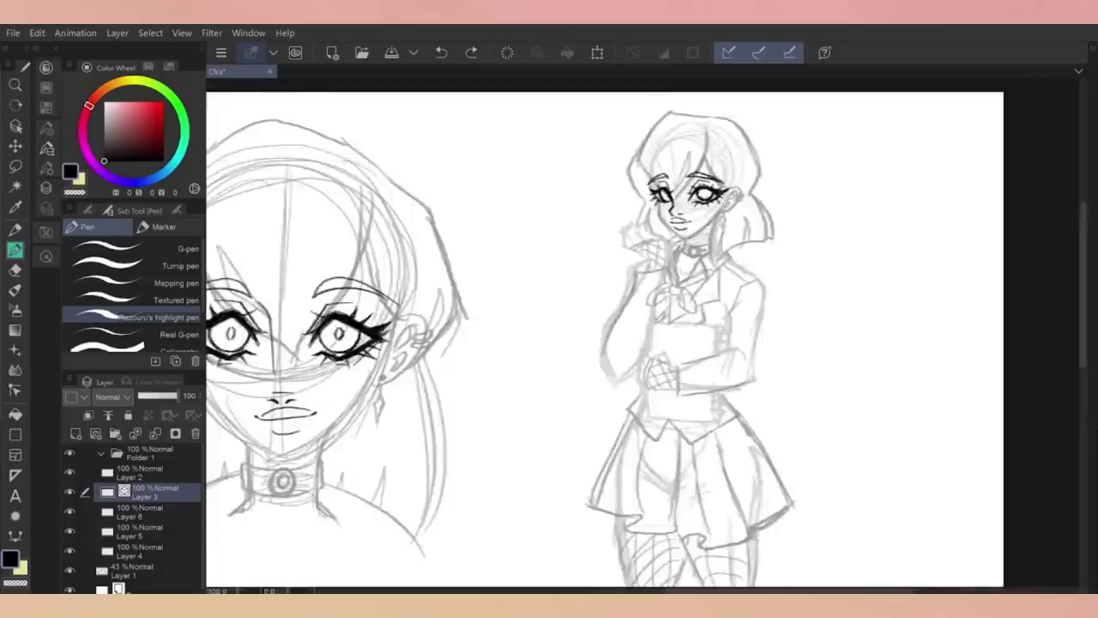
drag(701, 130, 672, 202)
click(70, 471)
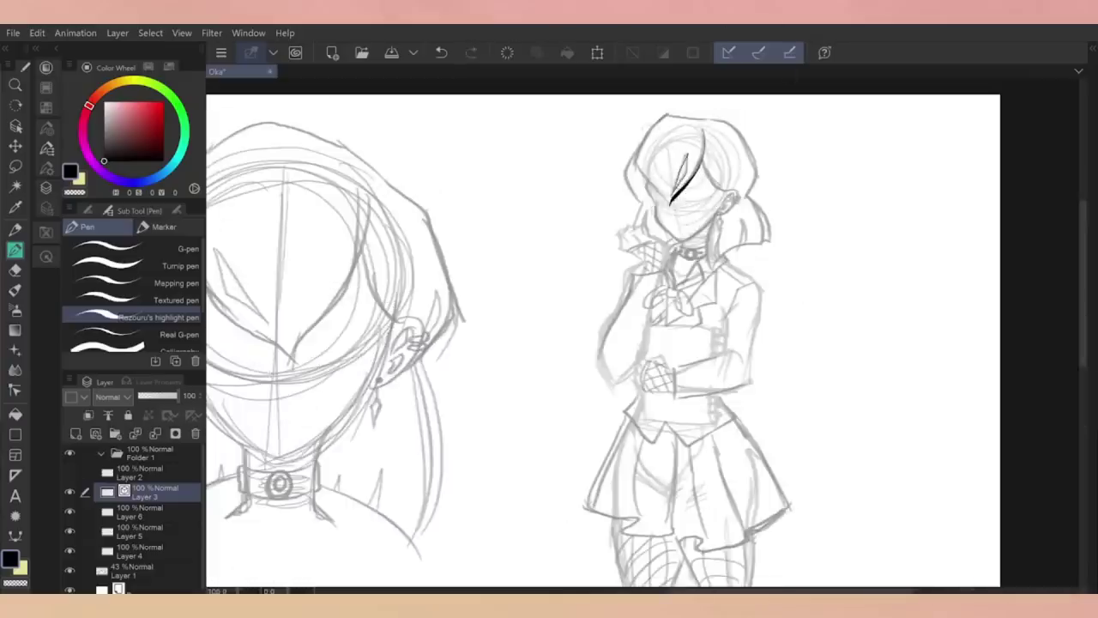
key(ctrl+z)
mouse_move(668, 114)
mouse_down()
mouse_move(672, 202)
mouse_move(636, 171)
mouse_move(672, 203)
mouse_up()
key(ctrl+z)
drag(702, 156, 727, 188)
key(e)
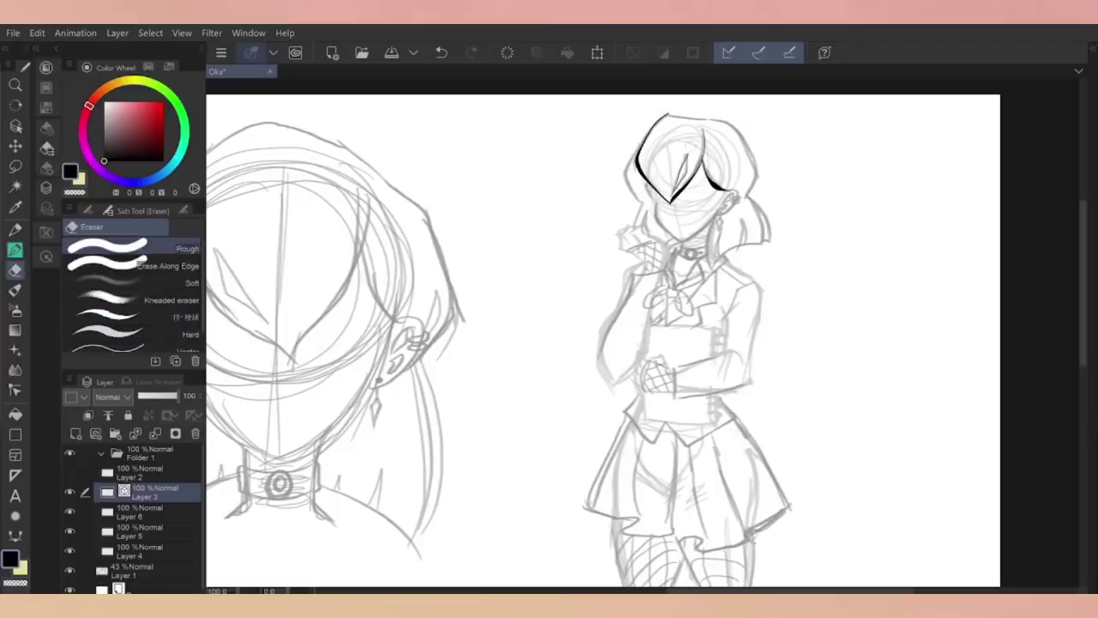
Ink the standing character's crown, left side hair, bottom hair edge, inner fringe strand and jawline
key(p)
mouse_move(646, 135)
mouse_down()
mouse_move(633, 228)
mouse_move(687, 187)
mouse_up()
click(441, 52)
click(129, 248)
drag(729, 159, 670, 204)
key(ctrl+z)
drag(709, 118, 755, 190)
drag(769, 225, 714, 271)
drag(688, 154, 674, 192)
key(ctrl+z)
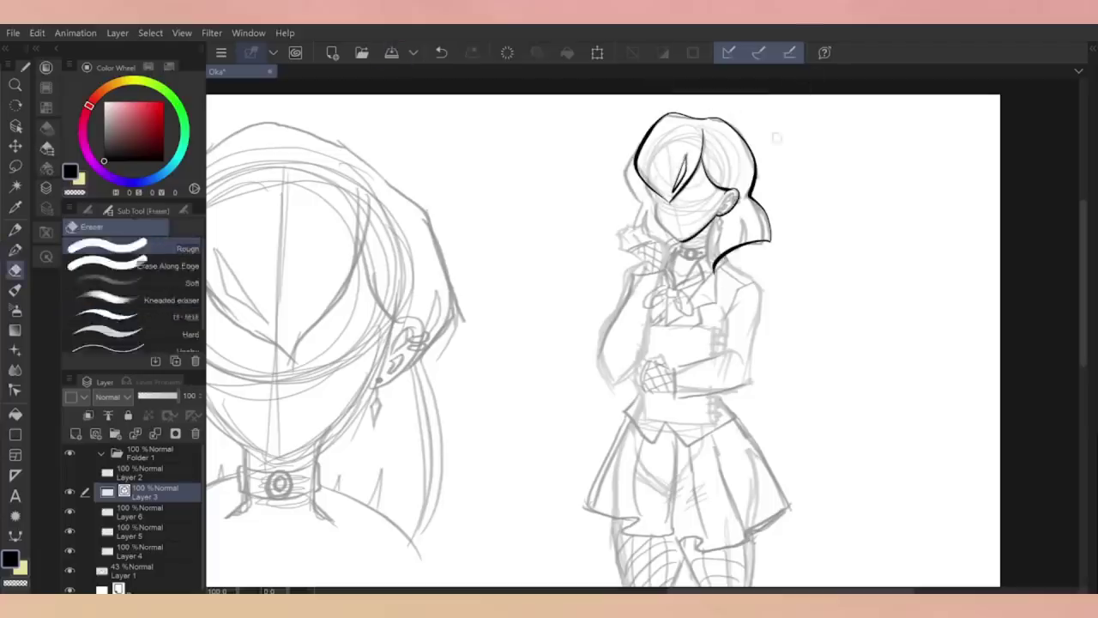
Ink the hair behind the face, the lock beside the neck and the inner strands, erasing stray line ends
drag(642, 153, 637, 230)
drag(758, 214, 753, 251)
scroll(760, 179, up, 2)
mouse_move(740, 208)
mouse_down()
mouse_move(728, 258)
mouse_move(690, 268)
mouse_up()
drag(685, 215, 679, 291)
key(e)
drag(743, 248, 745, 271)
drag(697, 274, 685, 296)
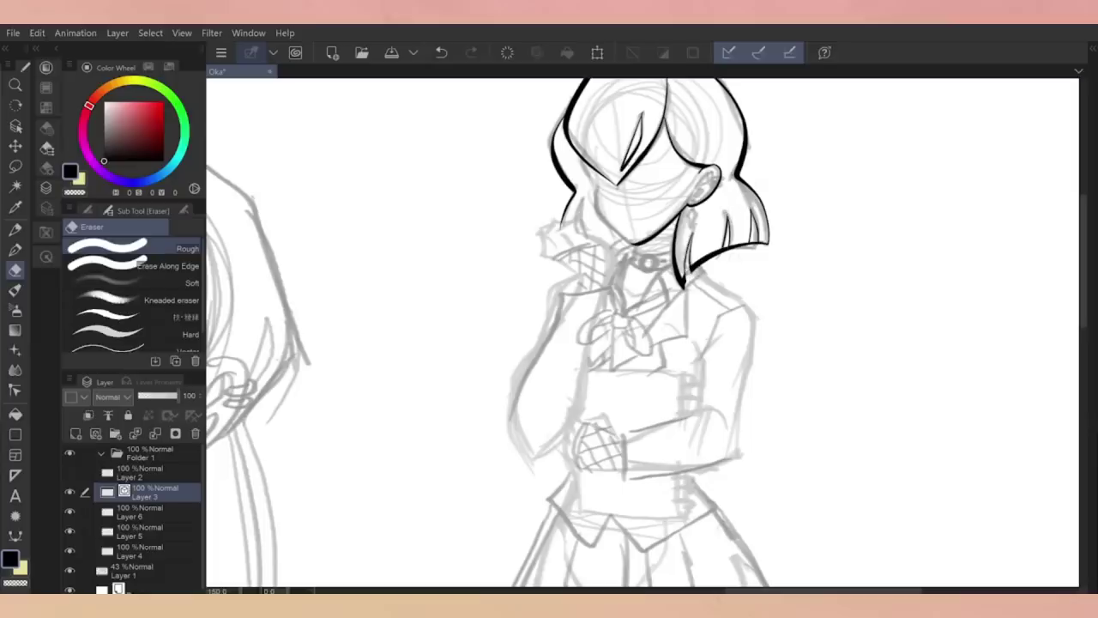
Ink the ear's inner details and the choker with its central ring and studs
key(y)
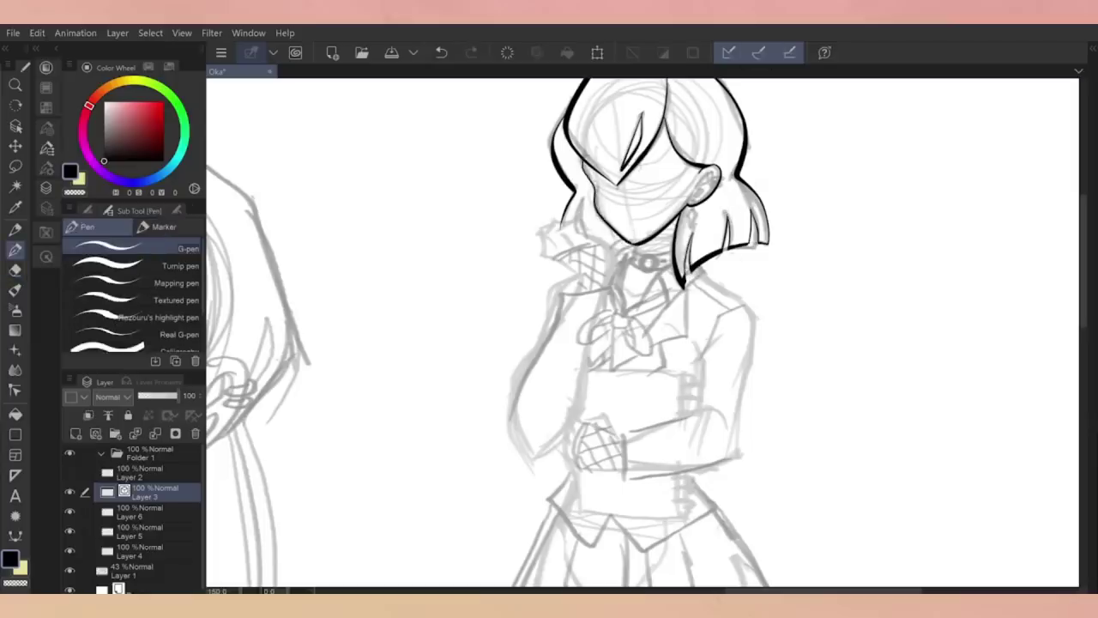
key(p)
scroll(750, 144, up, 1)
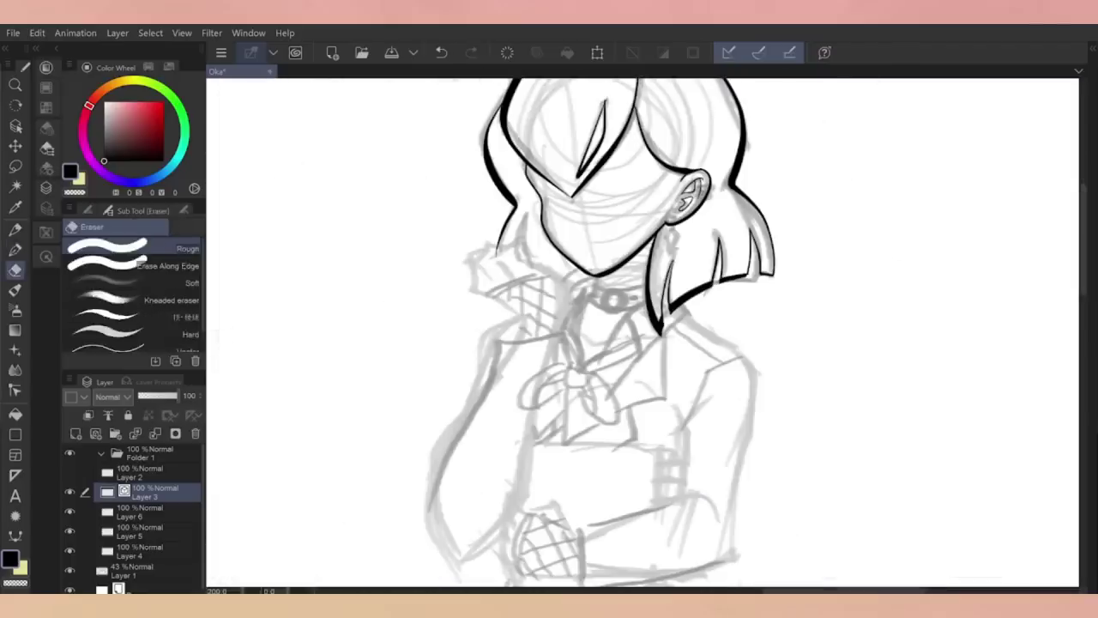
key(u)
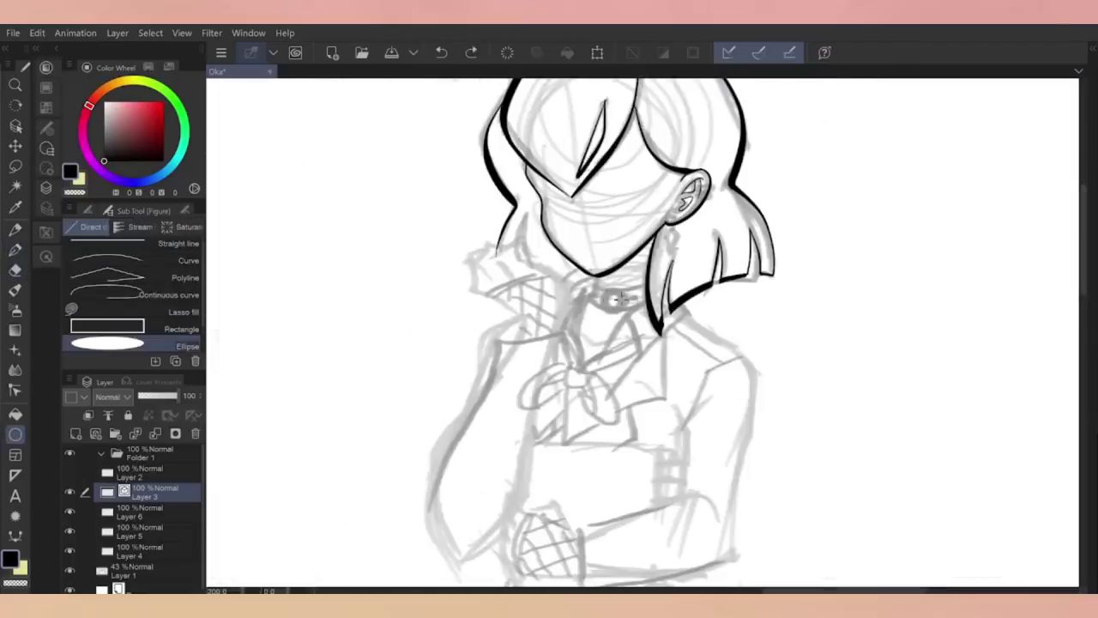
key(p)
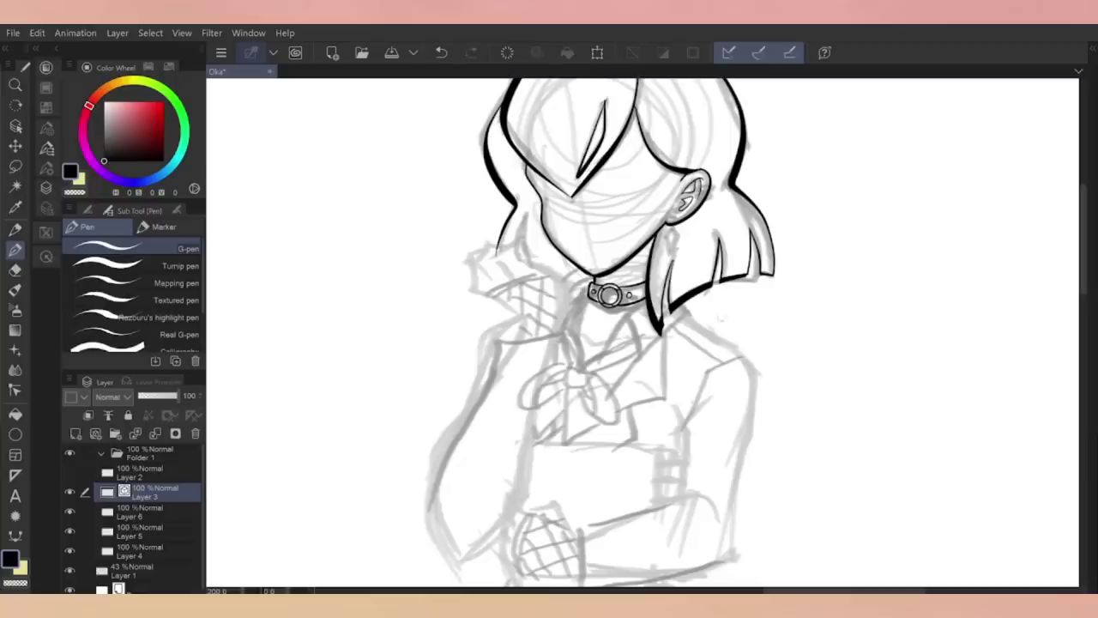
Ink the open shirt collar beneath the choker, redoing the misplaced strokes
drag(627, 302, 643, 364)
drag(687, 307, 637, 367)
key(ctrl+z)
key(ctrl+z)
drag(573, 292, 626, 348)
key(ctrl+z)
key(e)
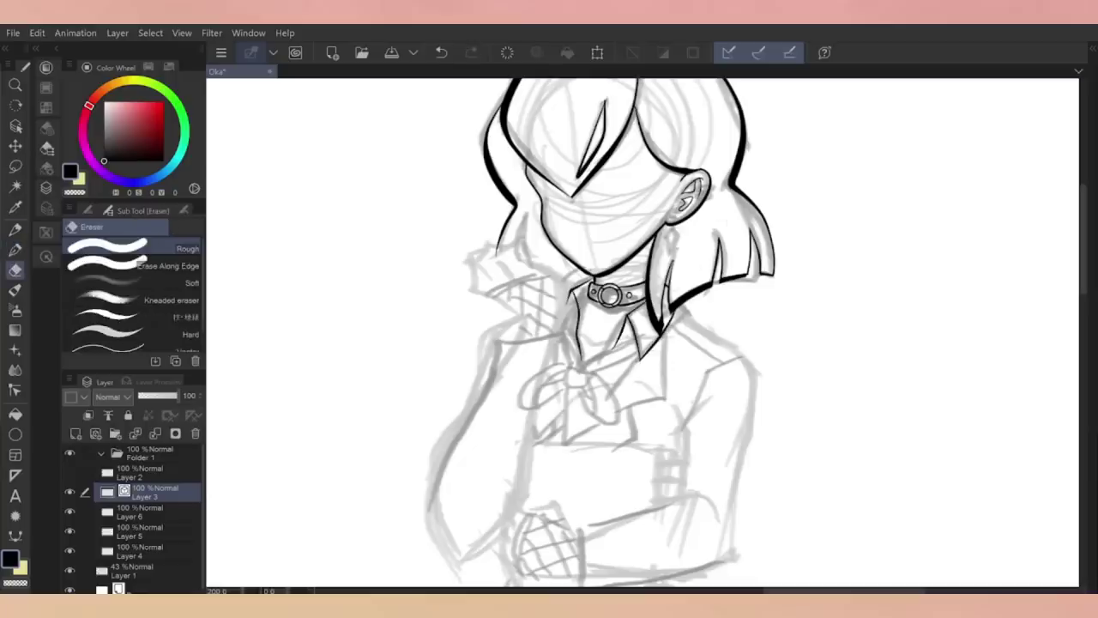
key(p)
scroll(618, 303, up, 3)
scroll(645, 276, down, 3)
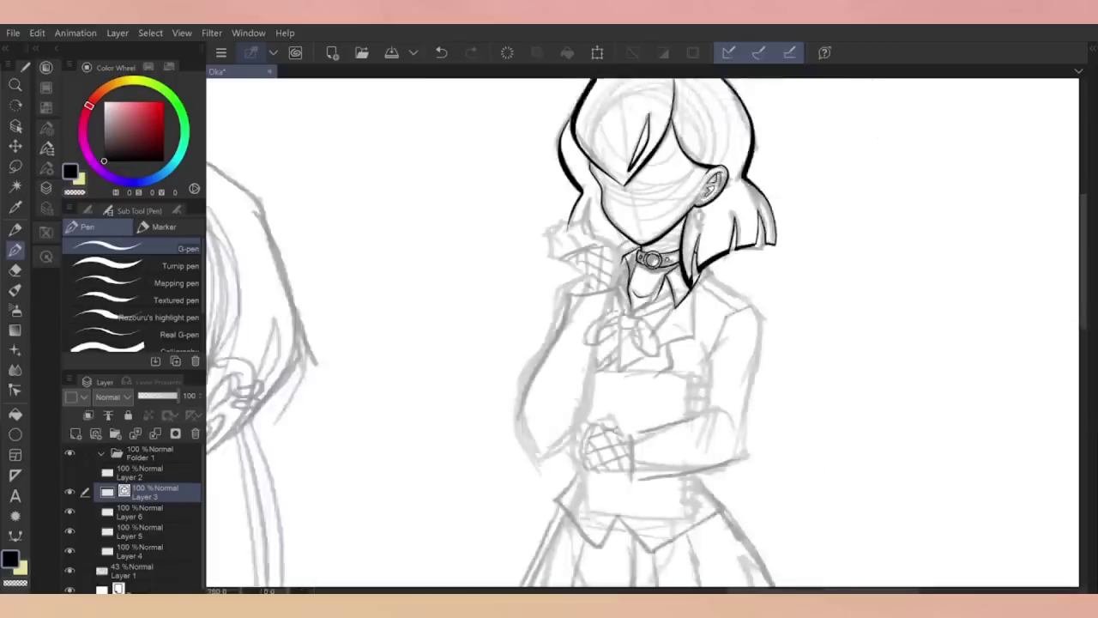
Ink the raised hand's knuckles, fingers and wrist beside the chin
key(ctrl+z)
drag(600, 300, 629, 325)
drag(568, 225, 601, 244)
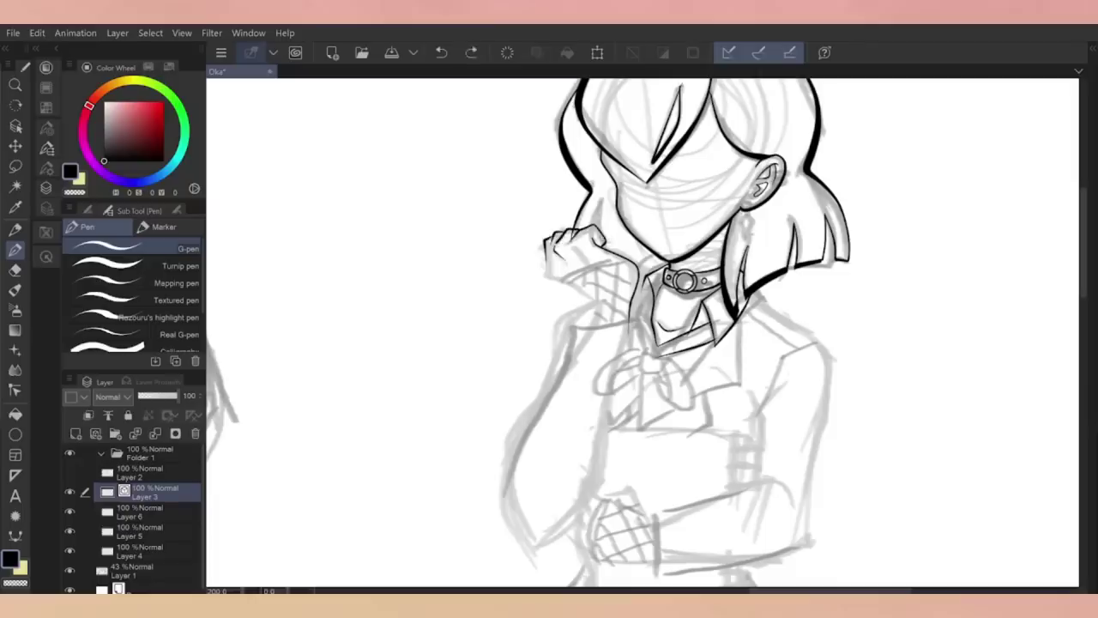
drag(599, 283, 590, 343)
key(e)
key(p)
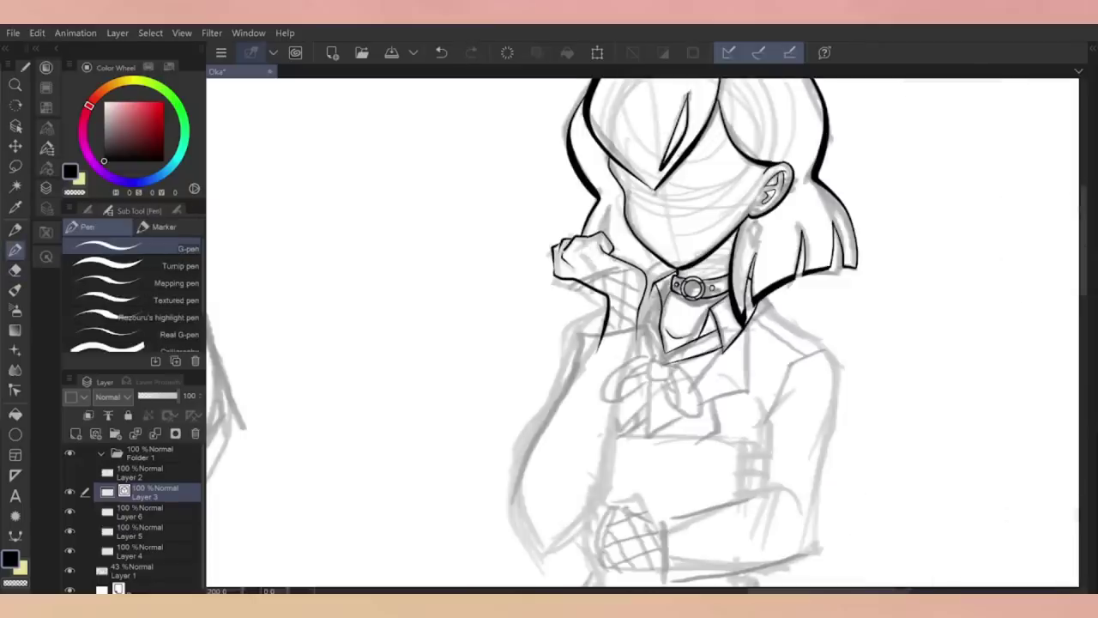
key(y)
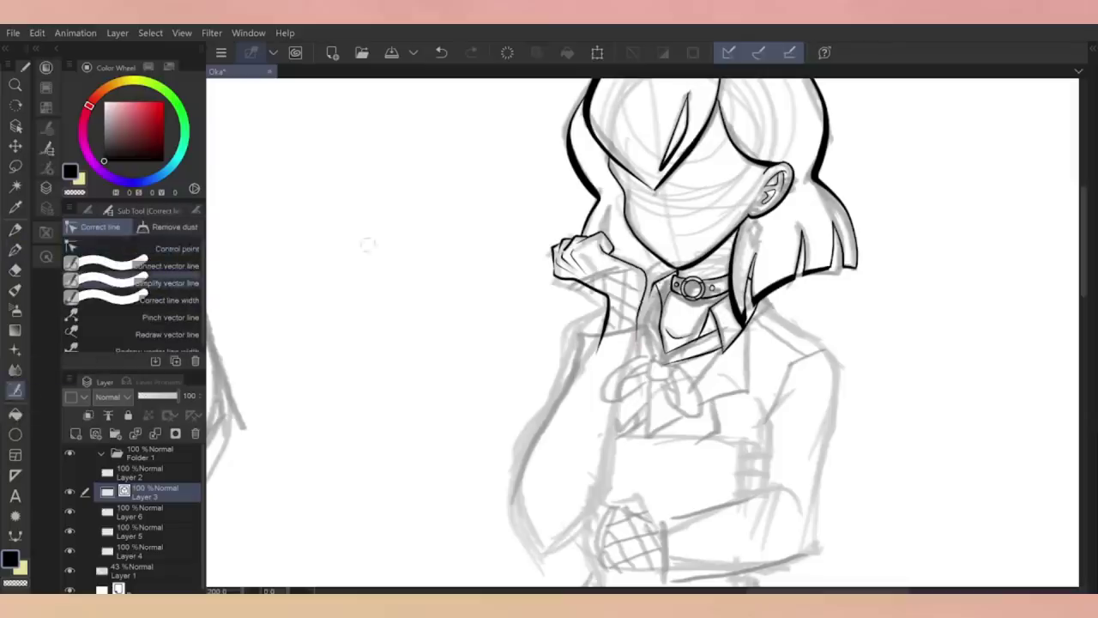
Ink the raised arm's sleeve from the cuff at the wrist down around the bent elbow
key(p)
mouse_move(644, 325)
mouse_down()
mouse_move(579, 339)
mouse_move(631, 364)
mouse_up()
key(ctrl+z)
scroll(635, 343, down, 2)
drag(639, 253, 528, 472)
drag(582, 267, 523, 448)
drag(602, 241, 527, 404)
key(y)
key(p)
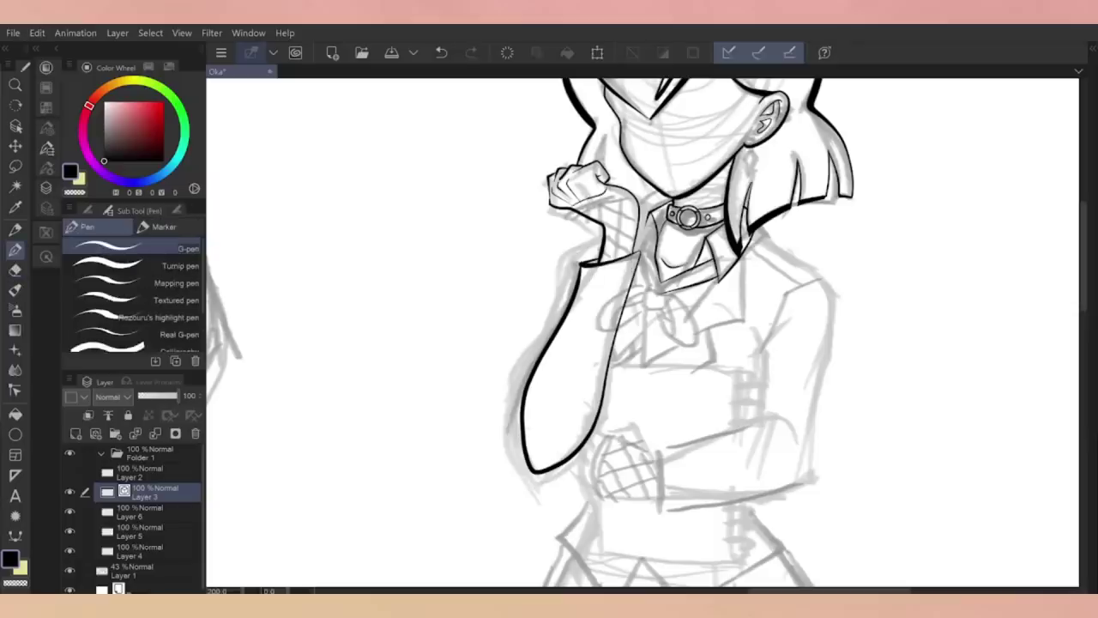
Ink the neck bow's knot and its drooping loops beneath the collar
key(y)
key(p)
drag(650, 286, 695, 353)
key(e)
key(p)
drag(659, 300, 667, 348)
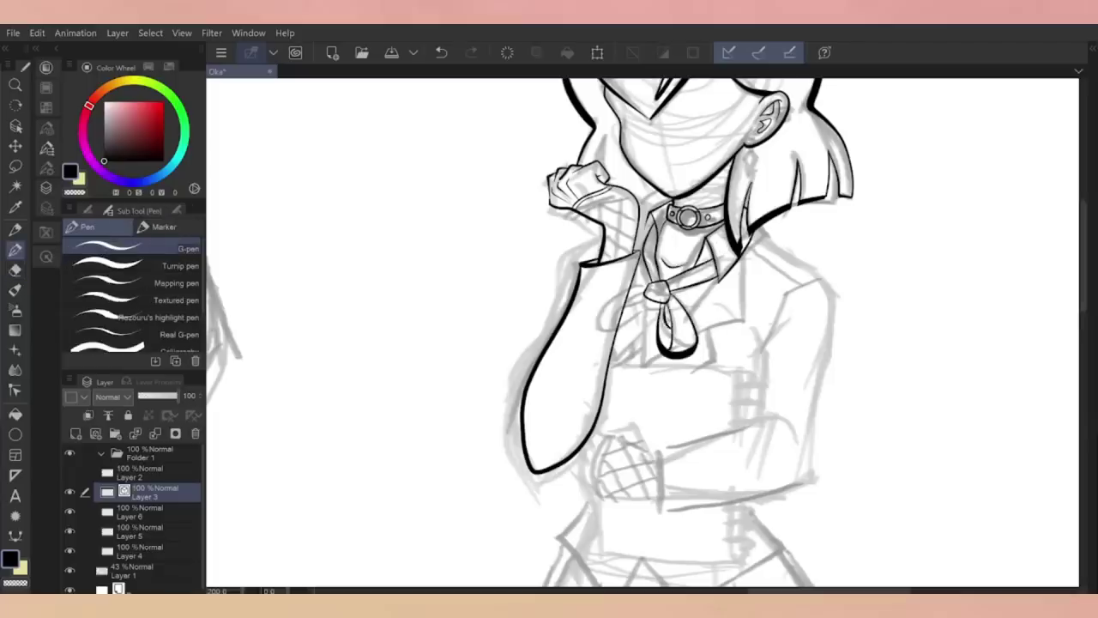
drag(621, 288, 647, 281)
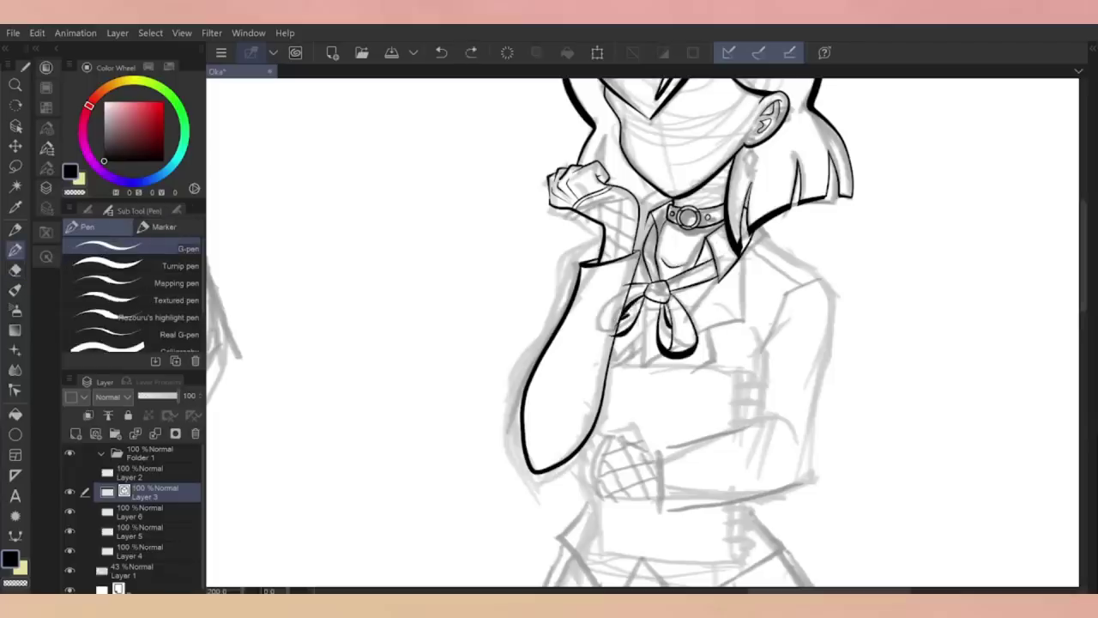
key(e)
key(p)
Ink the pointed jacket lapel and the bow's ribbon ends, cleaning up the overlapping strokes
key(e)
key(ctrl+minus)
key(p)
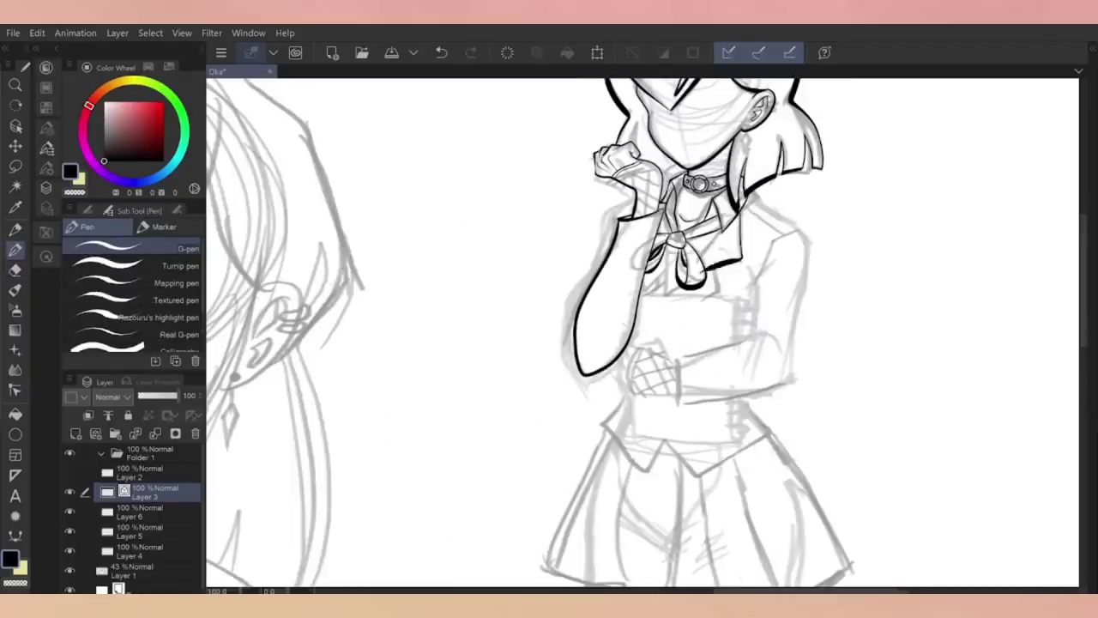
drag(721, 286, 680, 303)
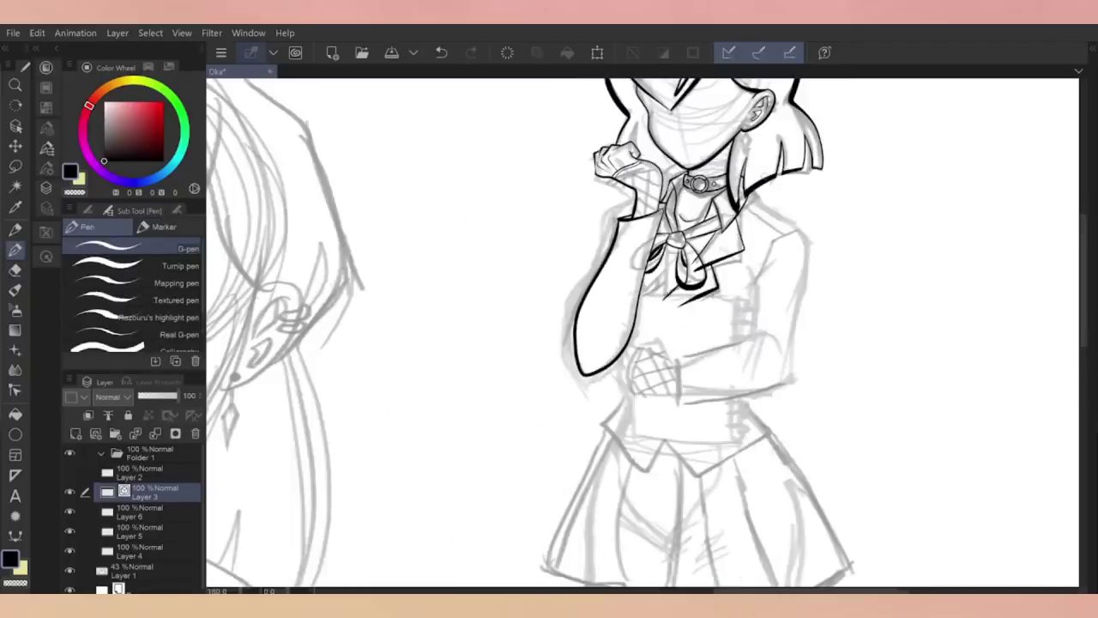
key(e)
key(p)
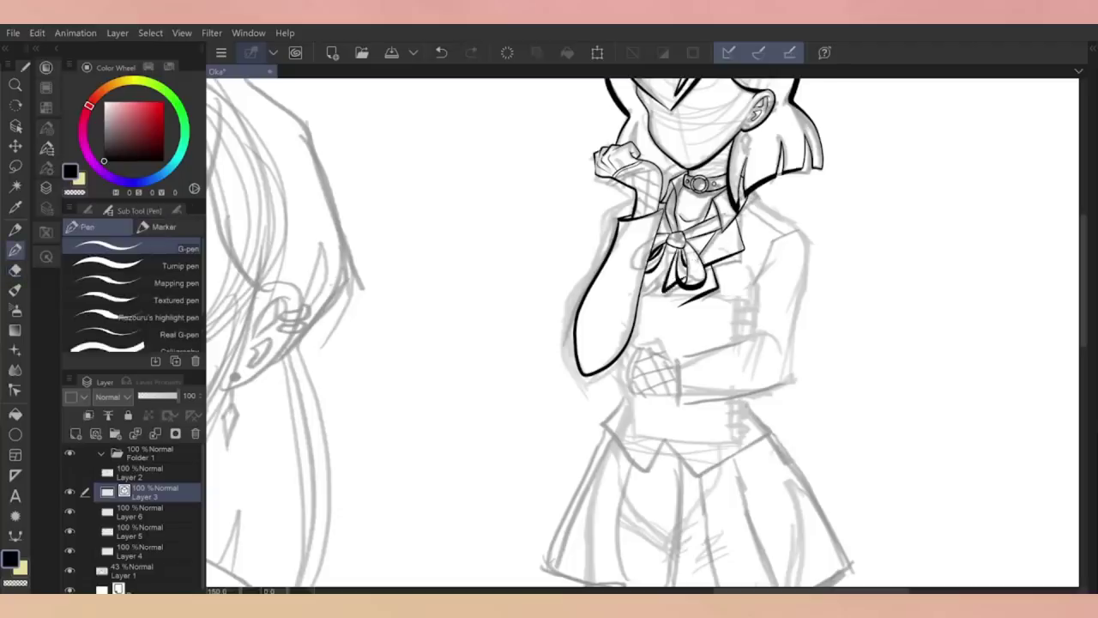
key(e)
Ink the folded arm's sleeve from the shoulder around the elbow and along the forearm to the cuff
scroll(685, 240, up, 3)
scroll(685, 240, down, 4)
key(p)
drag(813, 251, 831, 438)
drag(719, 456, 830, 439)
drag(762, 400, 828, 412)
key(ctrl+z)
mouse_move(717, 421)
mouse_down()
mouse_move(775, 395)
mouse_move(721, 454)
mouse_up()
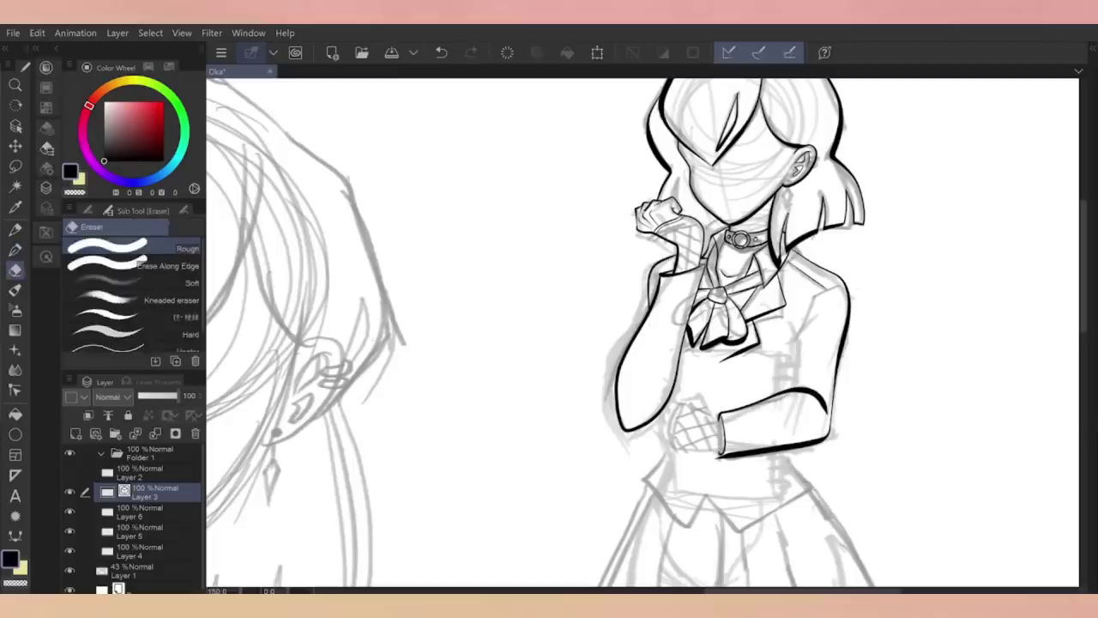
Draw a tall rectangle for the book held against the torso and erase its overlap with the arms
key(u)
mouse_move(683, 352)
mouse_down()
mouse_move(776, 351)
mouse_move(769, 495)
mouse_move(677, 496)
mouse_up()
key(e)
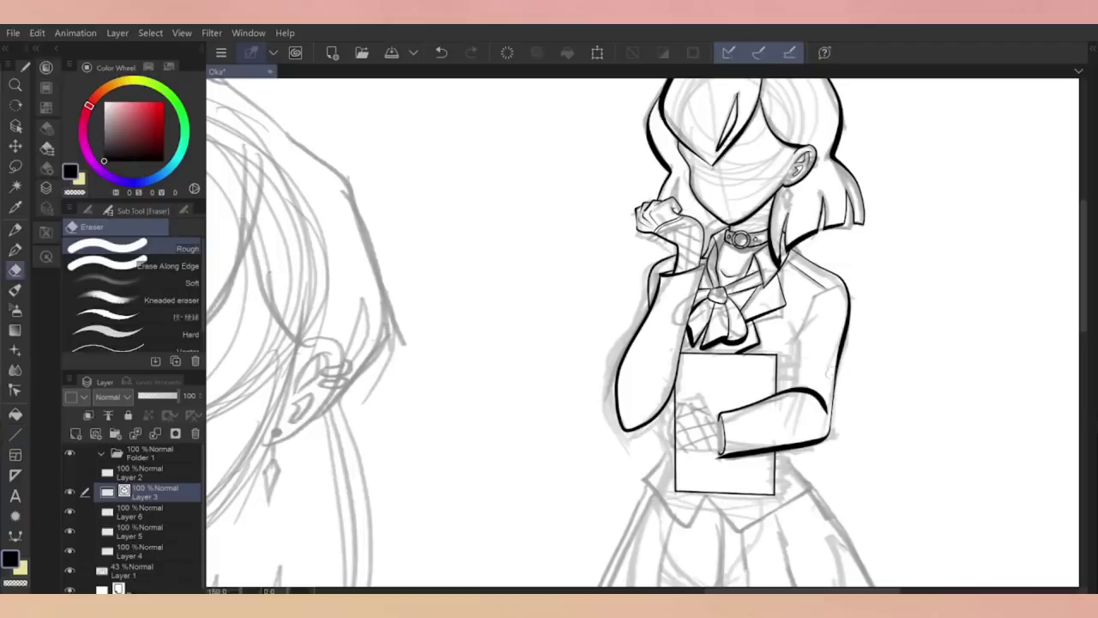
scroll(738, 248, up, 3)
scroll(738, 248, down, 3)
Try to draw a straight line parallel to the book's long side as its thickness
key(u)
scroll(699, 343, up, 2)
drag(698, 288, 699, 470)
scroll(823, 412, down, 3)
scroll(815, 399, up, 2)
key(ctrl+z)
drag(704, 232, 705, 378)
scroll(761, 266, down, 3)
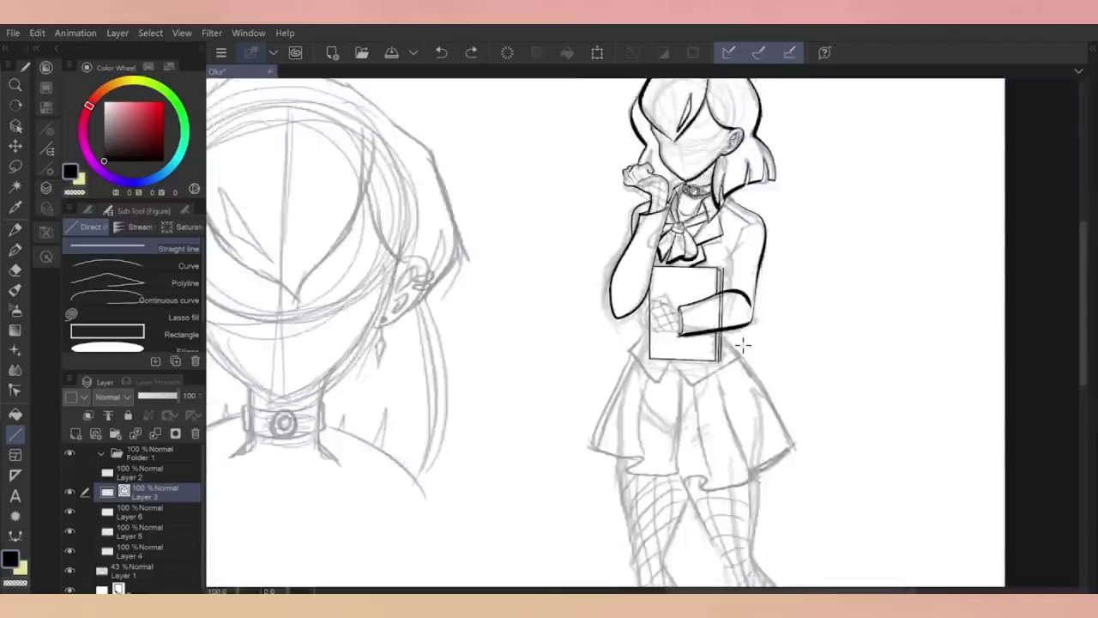
scroll(699, 365, up, 3)
key(ctrl+z)
key(ctrl+z)
Add the book's thickness with straight lines along its side and bottom edges, erasing where they cross the arm
drag(704, 177, 702, 381)
drag(562, 362, 704, 364)
scroll(879, 336, down, 3)
scroll(878, 337, up, 3)
drag(558, 315, 693, 319)
key(e)
scroll(661, 335, up, 2)
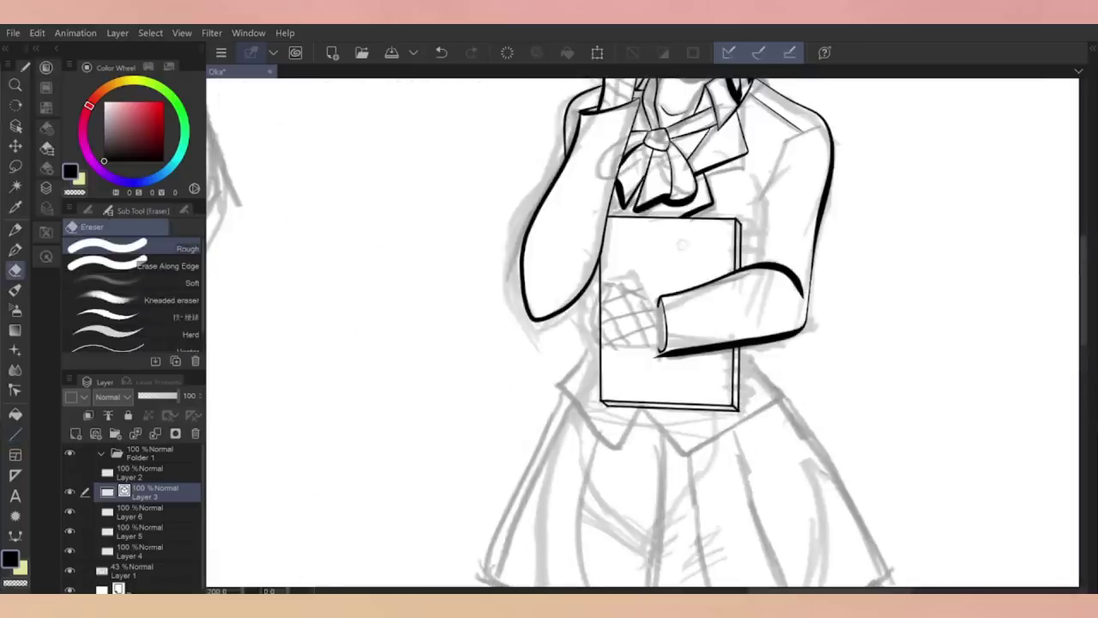
Ink the outline, fingers and knuckles of the hand gripping the book
key(p)
key(ctrl+z)
mouse_move(592, 340)
mouse_down()
mouse_move(635, 345)
mouse_move(586, 319)
mouse_up()
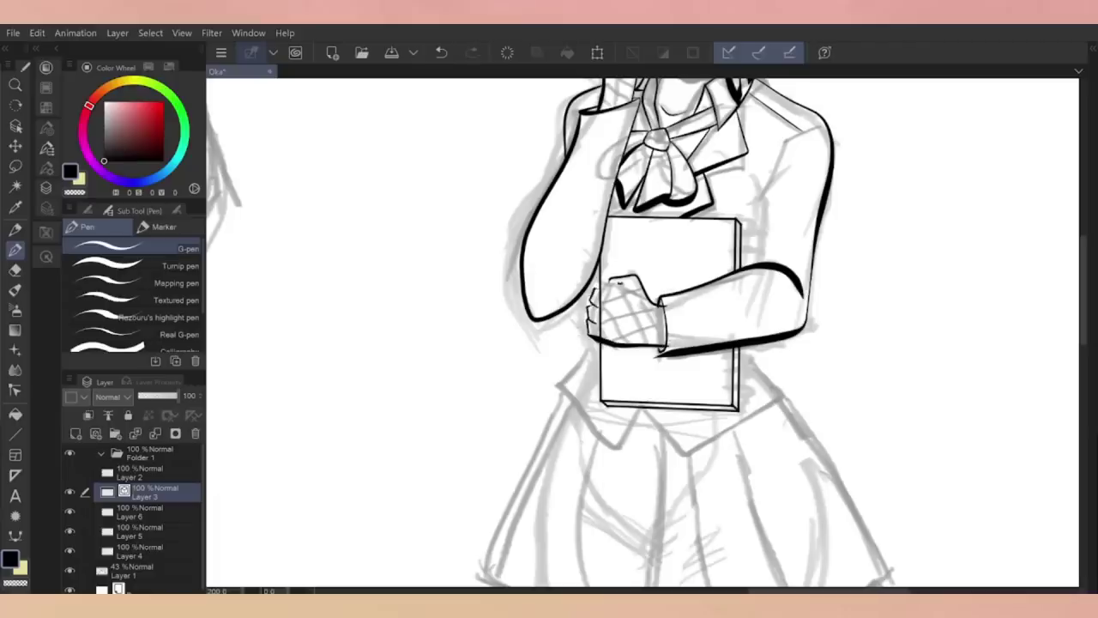
key(e)
key(p)
mouse_move(594, 284)
mouse_down()
mouse_move(608, 318)
mouse_move(663, 328)
mouse_up()
drag(611, 290, 645, 312)
Redraw the upper contour of the book-holding hand between the fingers and the cuff
scroll(822, 319, up, 3)
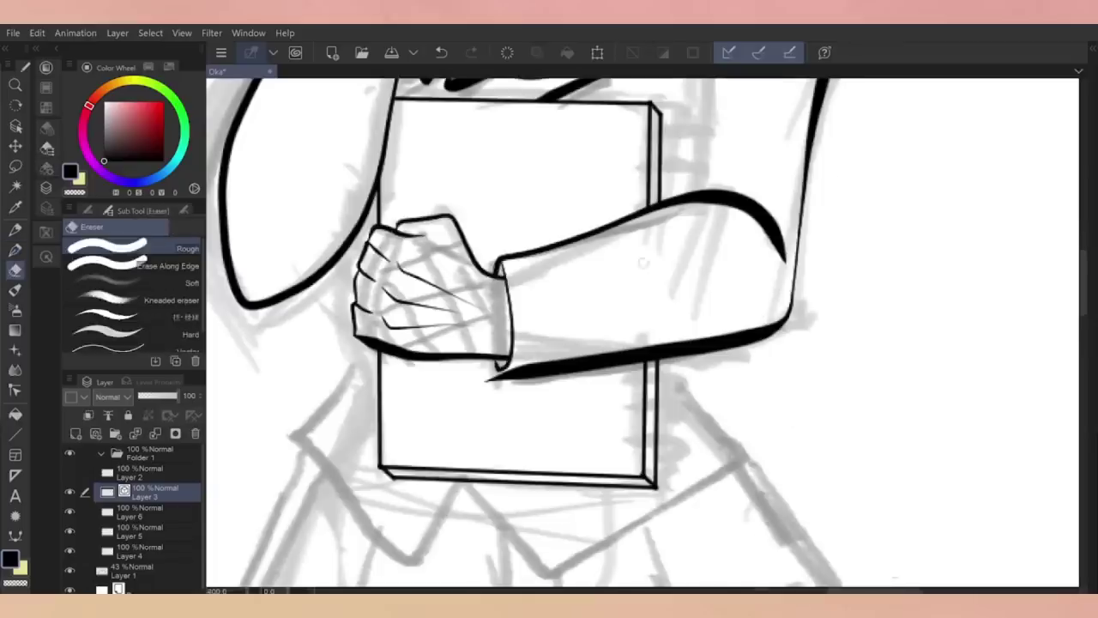
drag(472, 204, 519, 291)
key(ctrl+z)
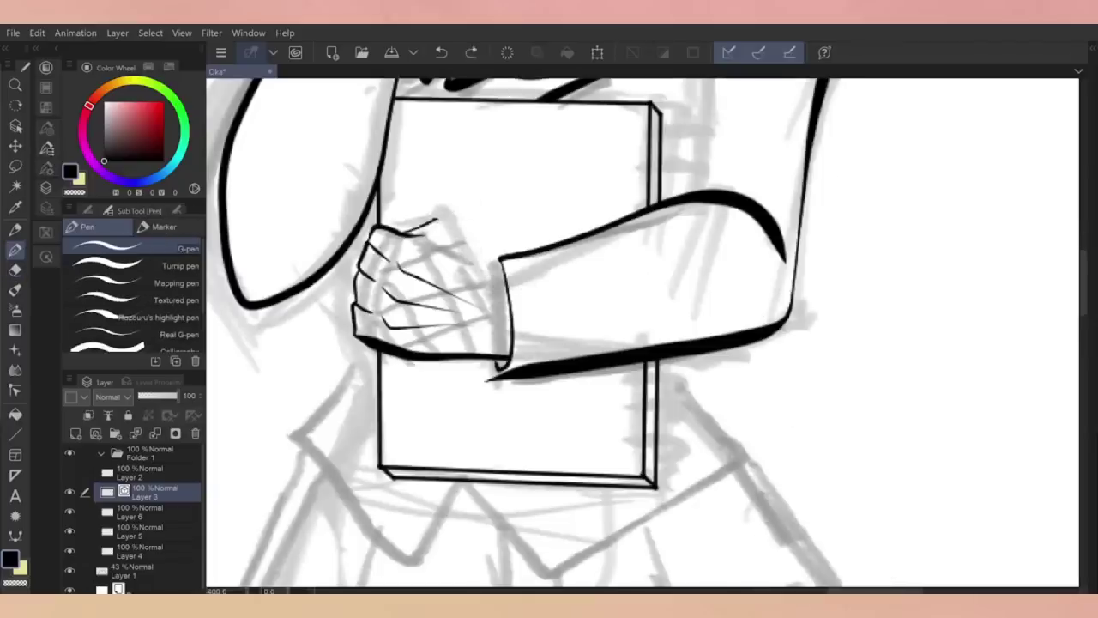
scroll(549, 335, down, 3)
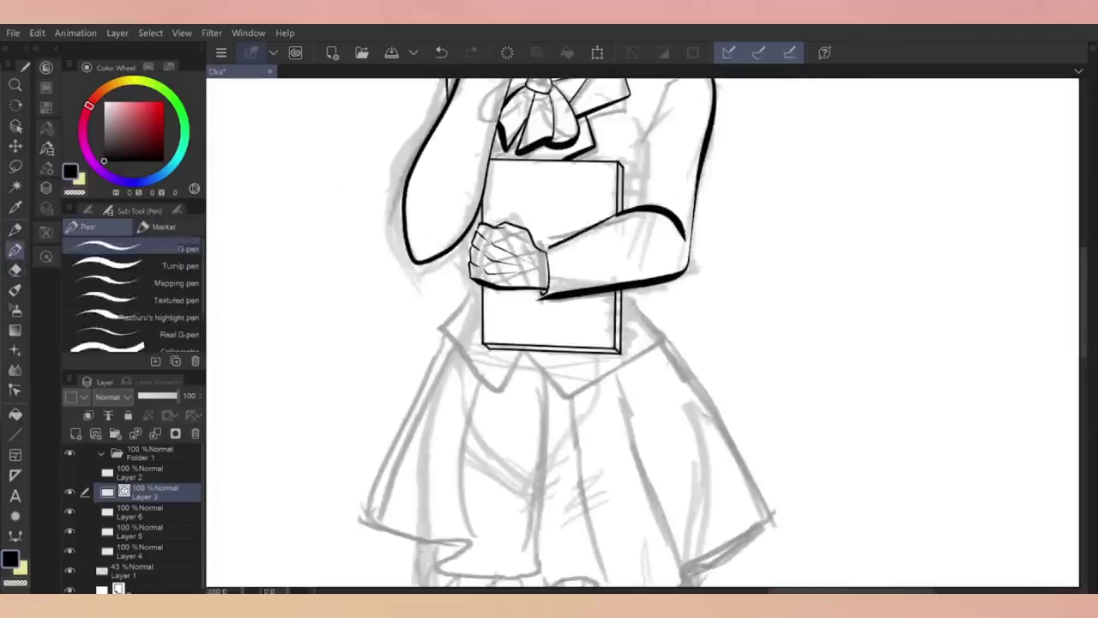
Ink the fingerless glove's edge across the book-holding hand's fingers and the mesh on the raised hand
drag(539, 293, 490, 188)
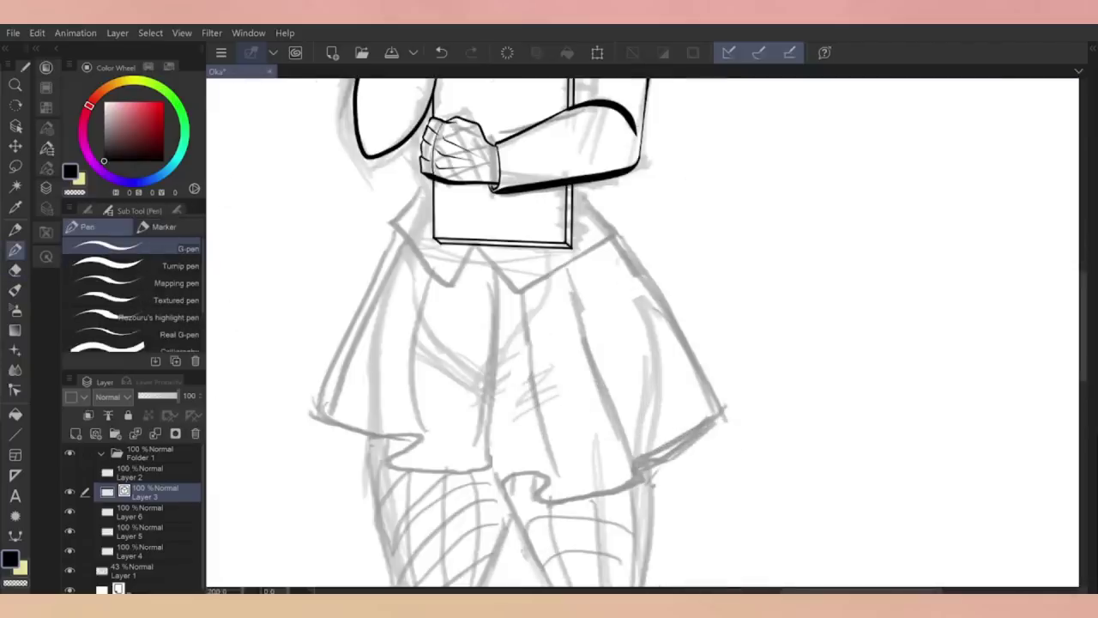
scroll(472, 149, up, 3)
key(e)
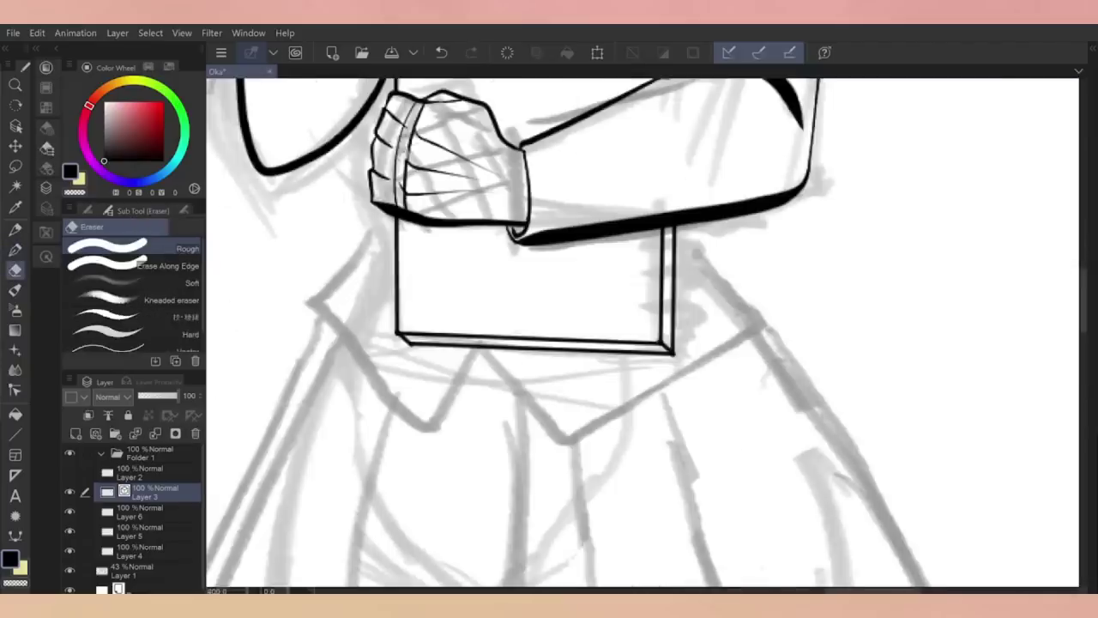
scroll(644, 334, up, 2)
key(p)
scroll(643, 335, down, 4)
scroll(643, 335, up, 1)
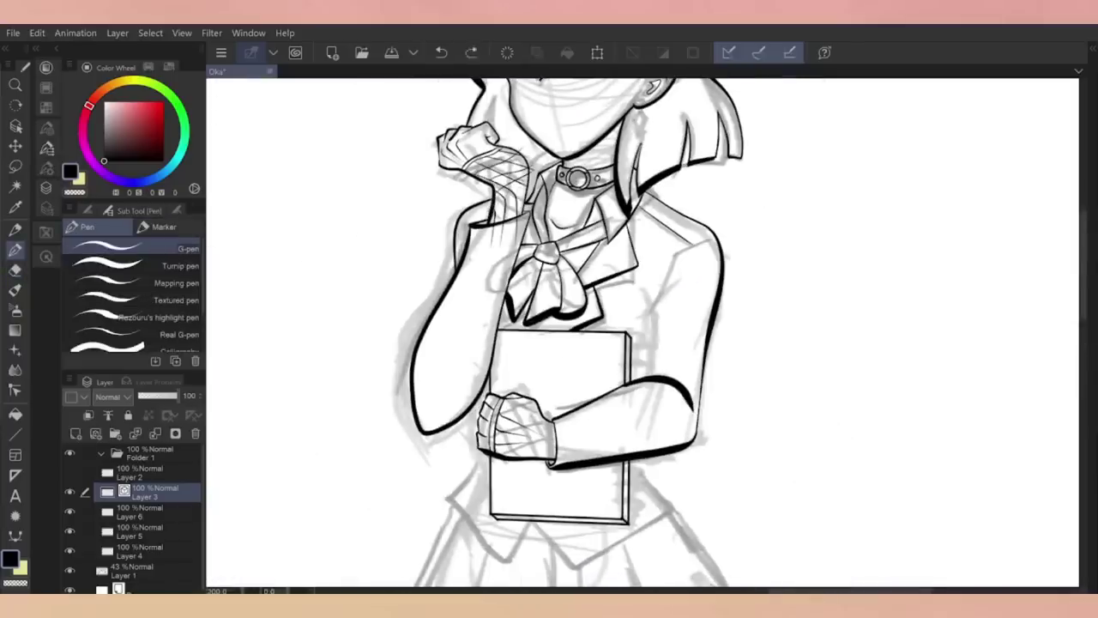
Ink crisscrossing mesh lines over the glove of the hand holding the book
key(e)
scroll(550, 335, up, 1)
scroll(644, 335, down, 2)
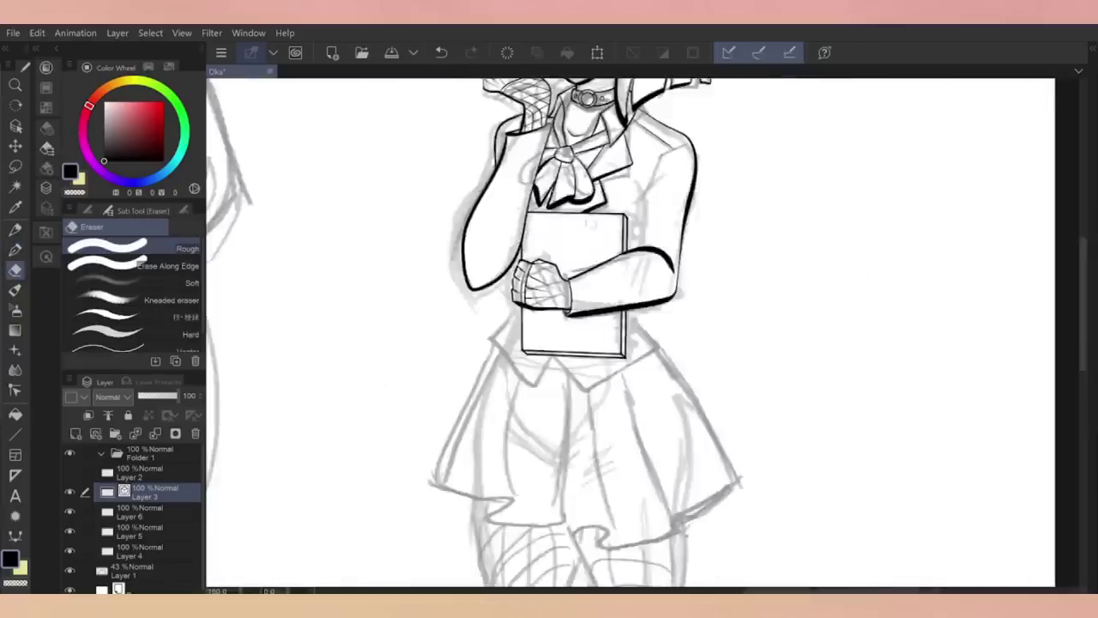
scroll(643, 334, up, 2)
key(p)
key(ctrl+z)
drag(598, 213, 581, 270)
drag(571, 218, 556, 269)
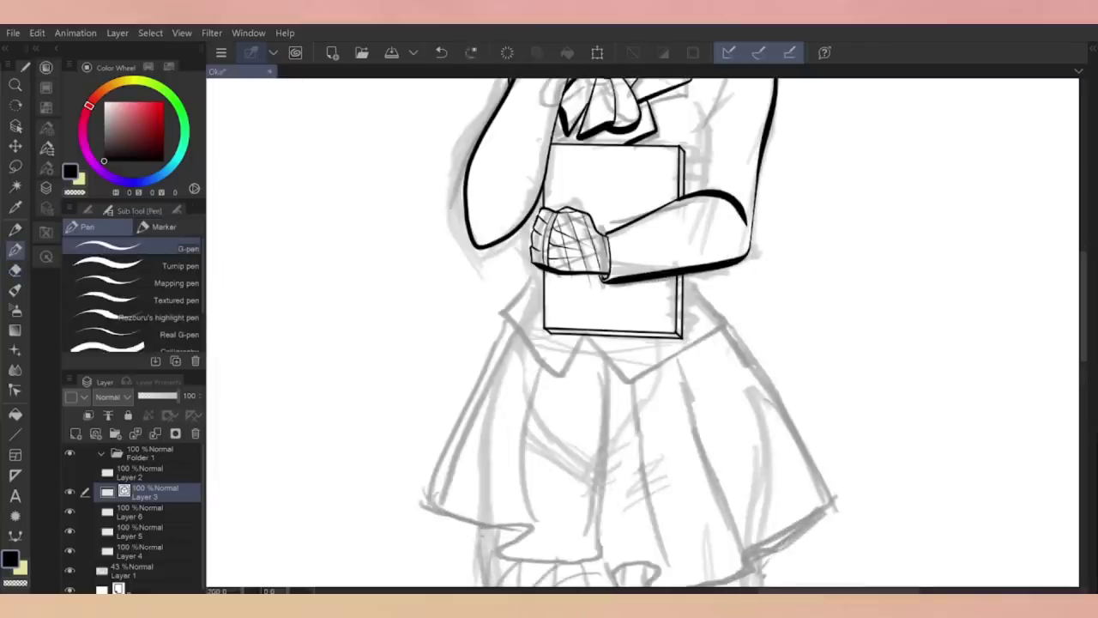
drag(586, 234, 568, 270)
drag(580, 215, 559, 247)
key(e)
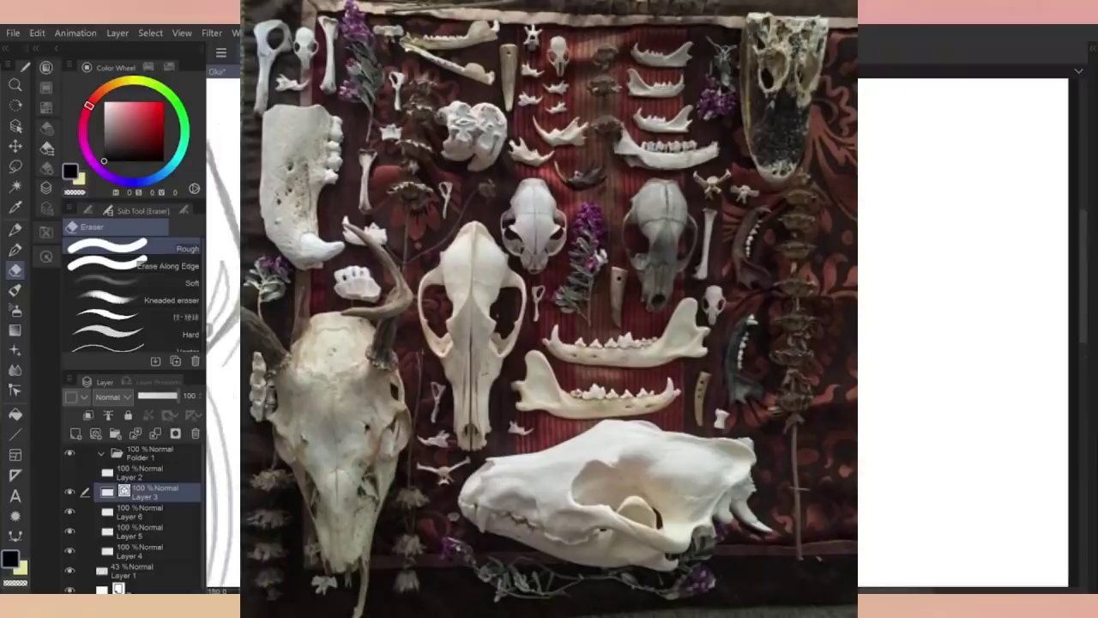
Ink the jacket's pointed hem below the book and the pleated skirt with its folds
key(p)
key(e)
key(p)
key(e)
key(p)
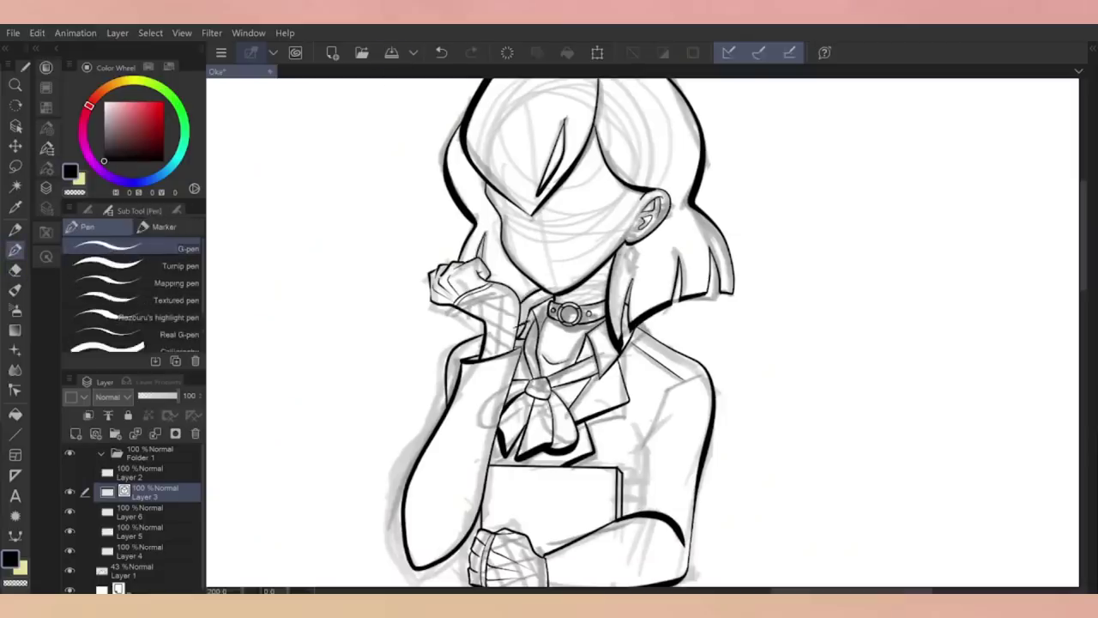
scroll(584, 309, up, 3)
key(e)
scroll(584, 309, down, 5)
key(p)
key(e)
key(p)
key(e)
key(p)
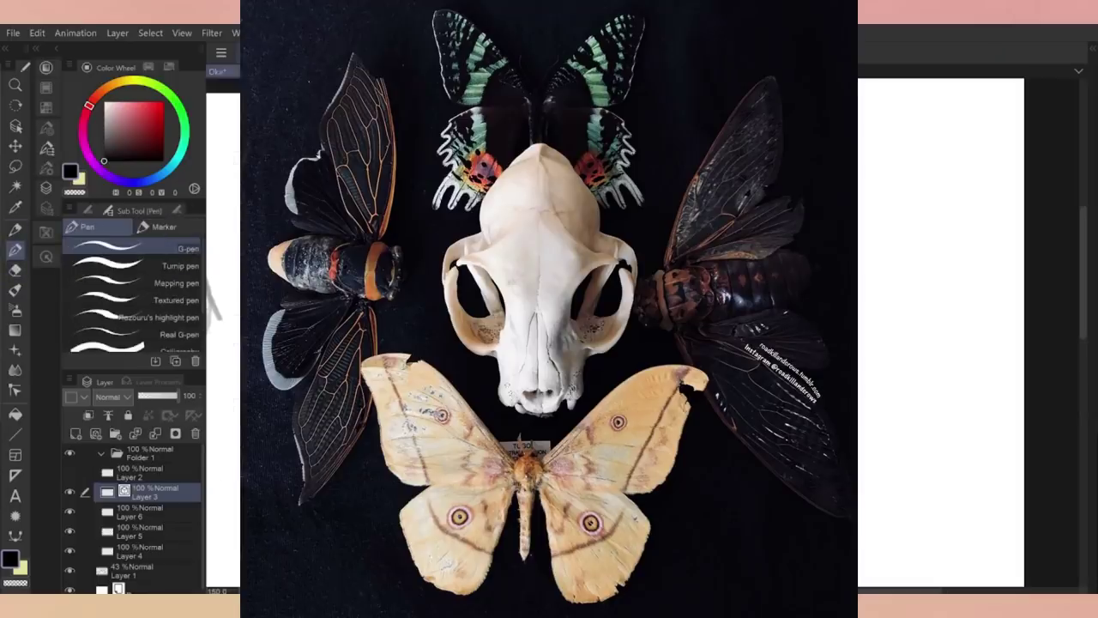
key(e)
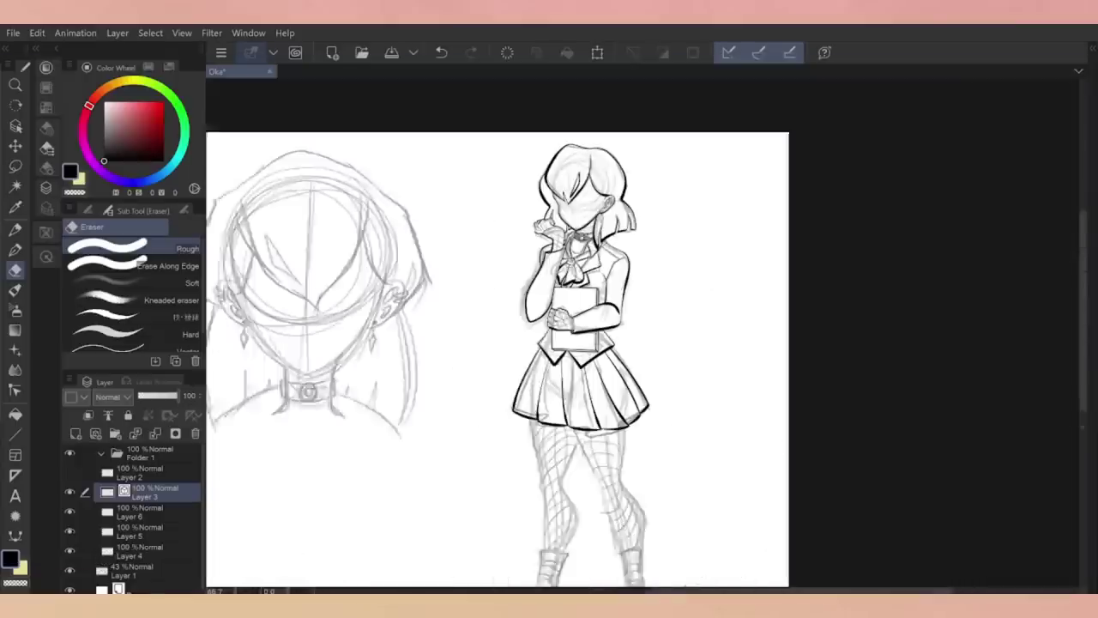
Toggle the visibility of Layer 1, the sketch, to check the inked figure
click(70, 570)
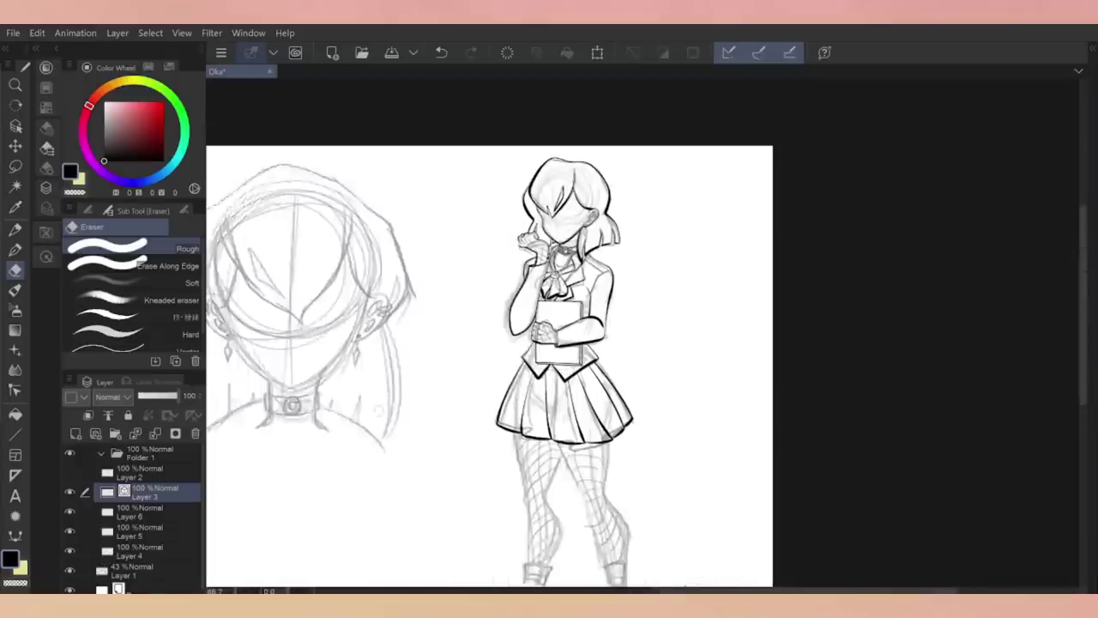
click(69, 570)
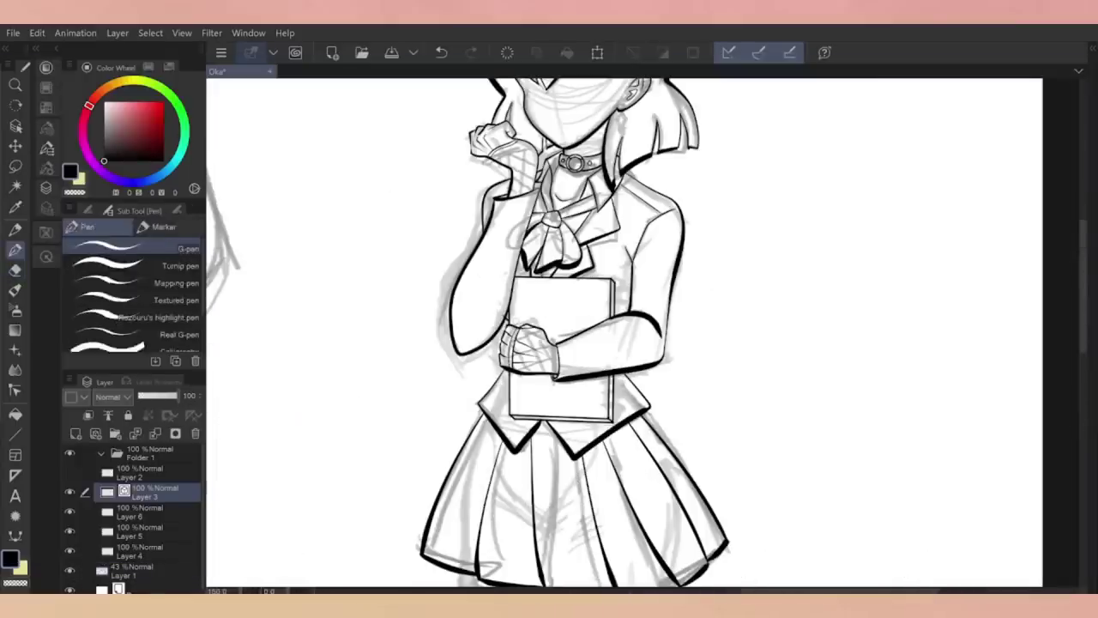
key(e)
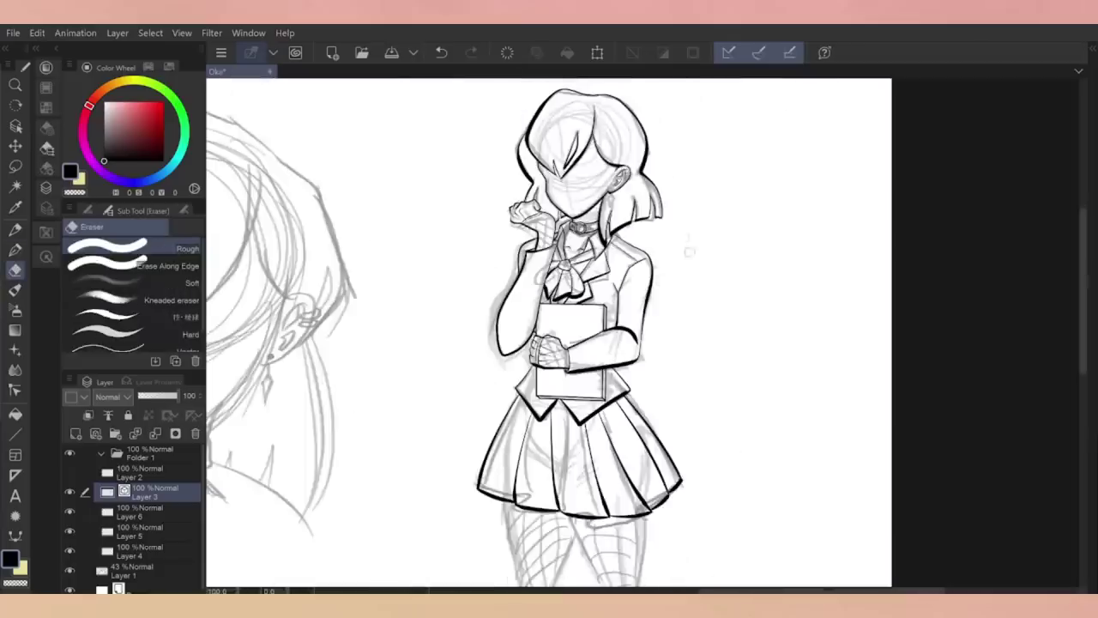
click(70, 570)
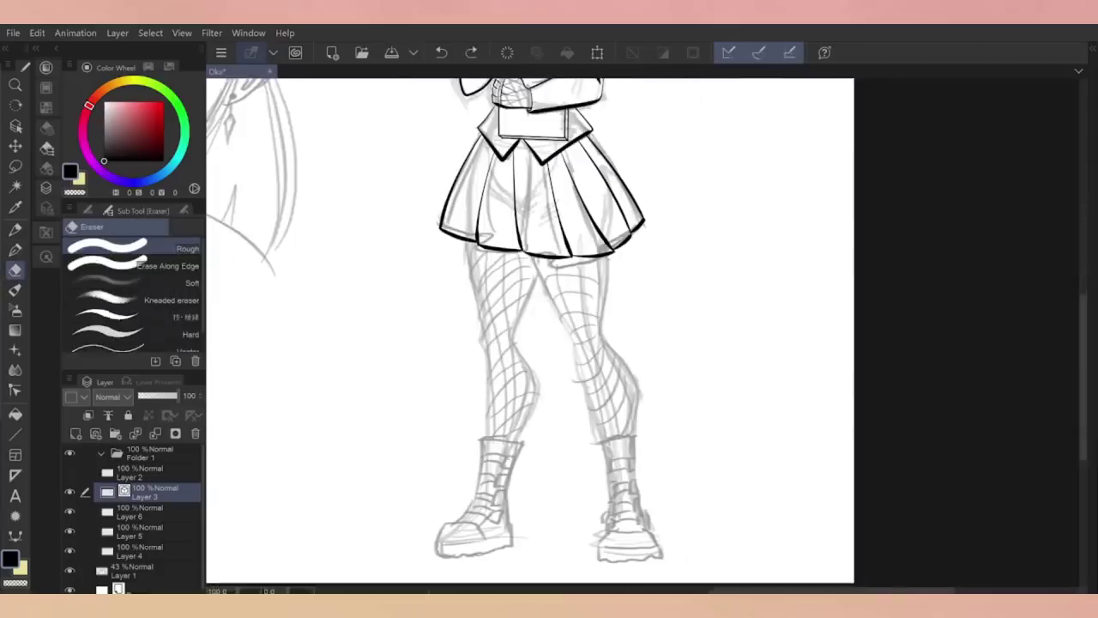
Ink the contours of both legs from the skirt hem past the knees to the boot tops
key(p)
key(p)
drag(573, 352, 604, 442)
drag(603, 255, 634, 442)
drag(464, 242, 491, 453)
key(ctrl+z)
drag(538, 275, 513, 468)
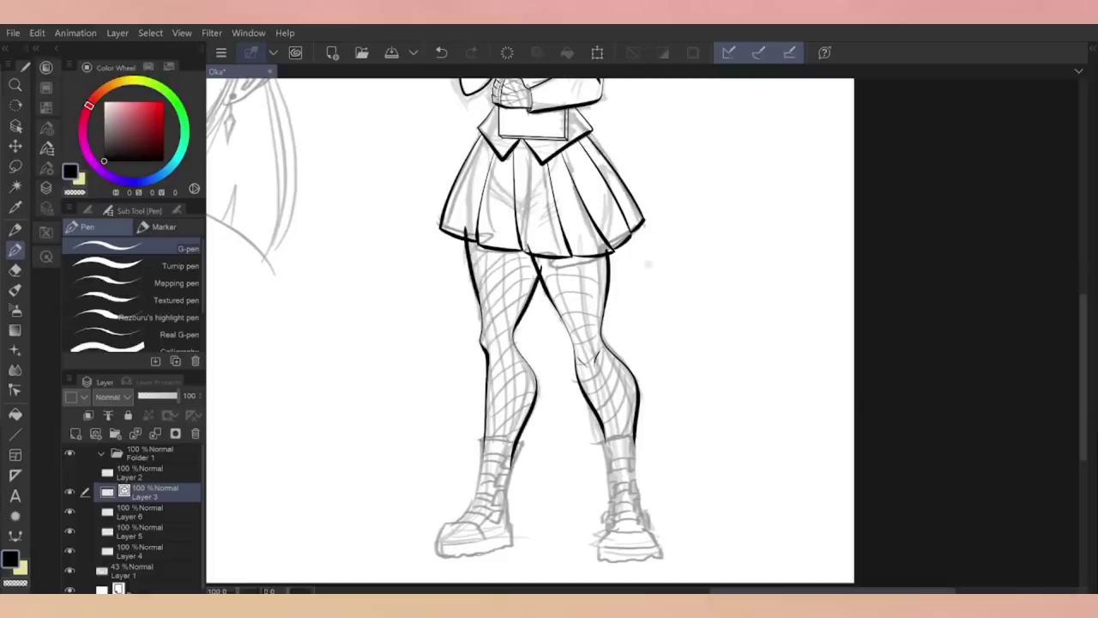
key(e)
key(p)
Ink the back edge and jagged sole of the boot turned to the side
key(ctrl+z)
drag(549, 383, 535, 468)
drag(465, 481, 468, 501)
key(e)
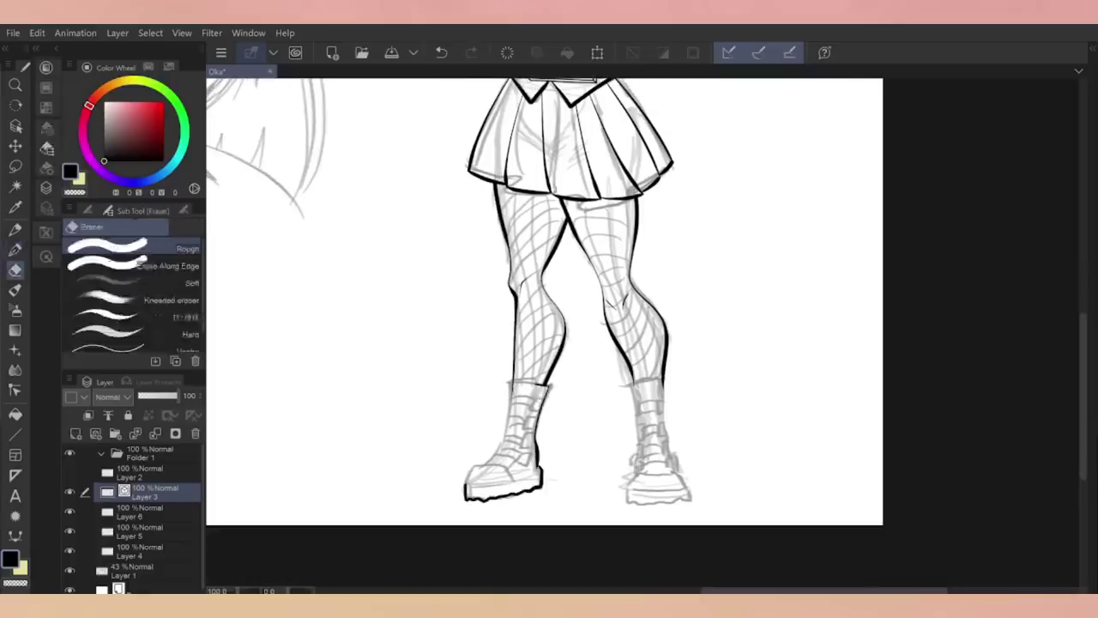
drag(549, 386, 541, 410)
Ink the side-turned boot's top rim, its curved straps and their square buckles
key(p)
key(e)
mouse_move(495, 376)
mouse_down()
mouse_move(550, 360)
mouse_move(530, 378)
mouse_up()
key(p)
drag(487, 438, 515, 433)
drag(482, 448, 515, 442)
drag(473, 464, 516, 454)
drag(464, 473, 525, 453)
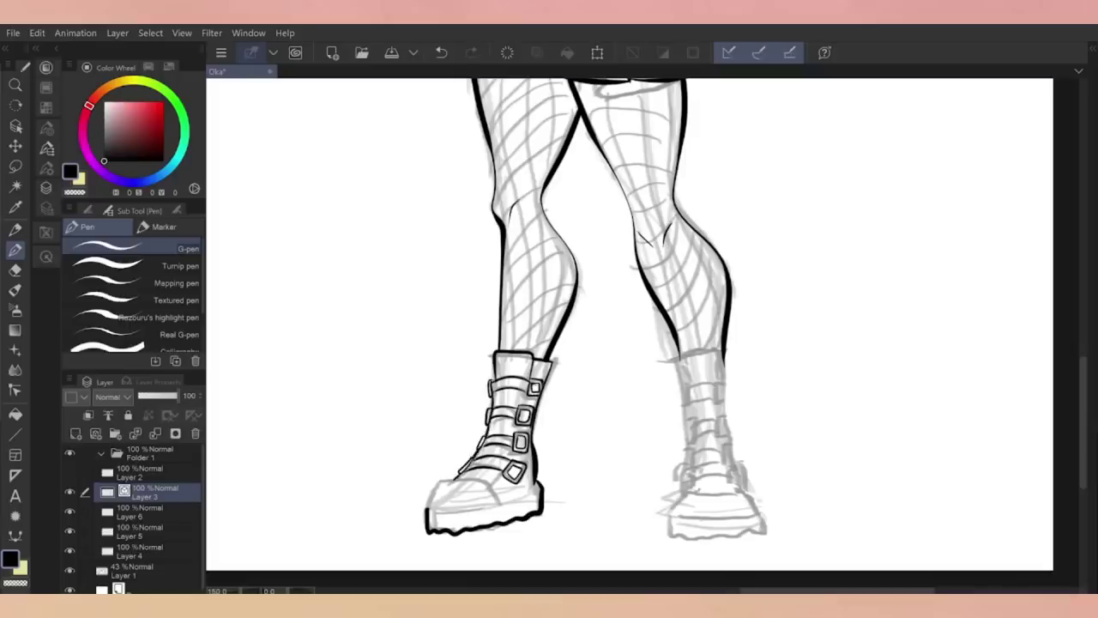
Refine the strap ends on the side-turned boot and ink its rounded toe cap and upper sole line
scroll(518, 373, up, 4)
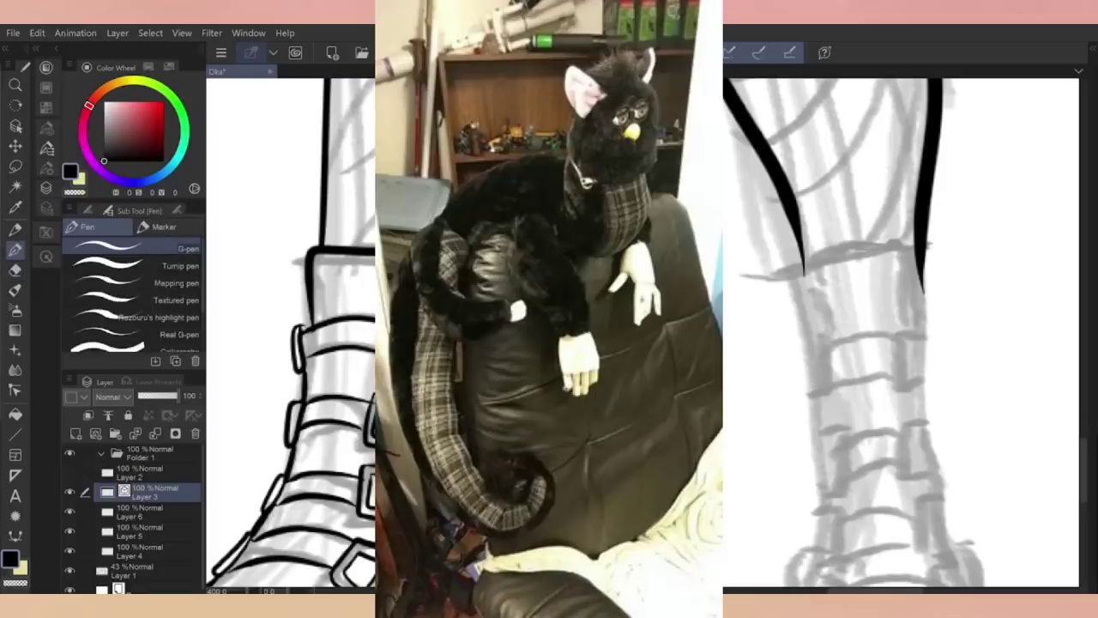
key(e)
key(p)
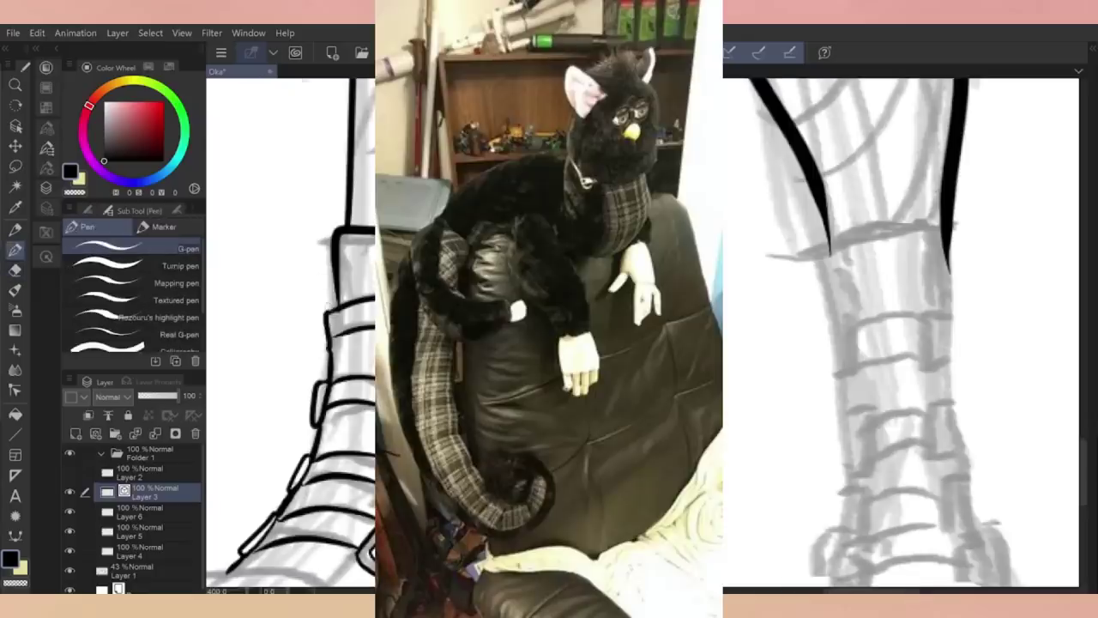
scroll(517, 372, down, 3)
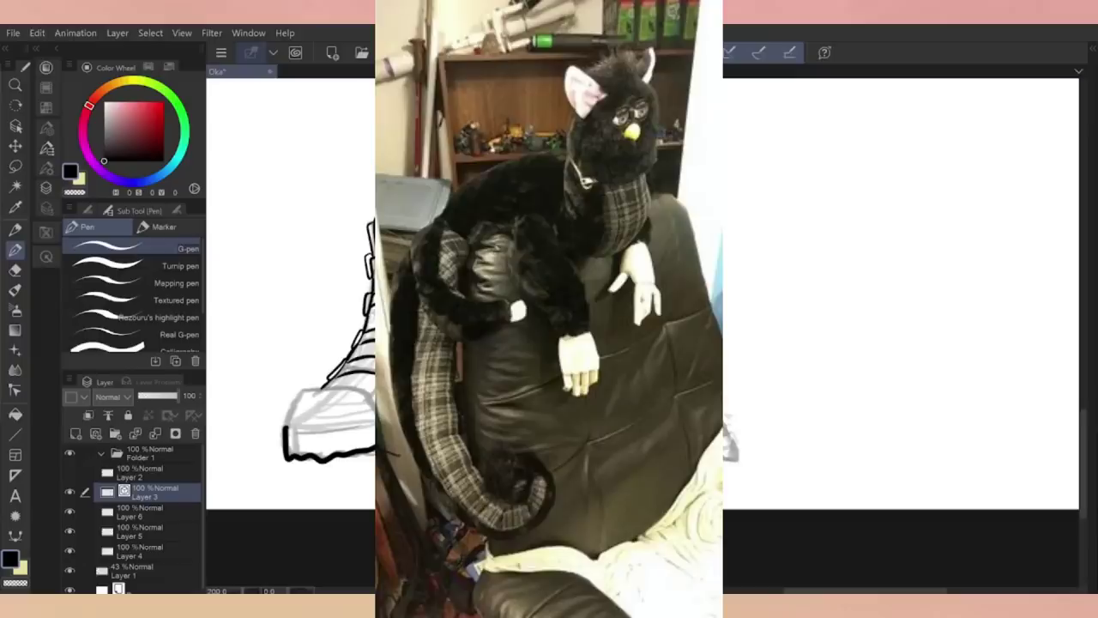
key(e)
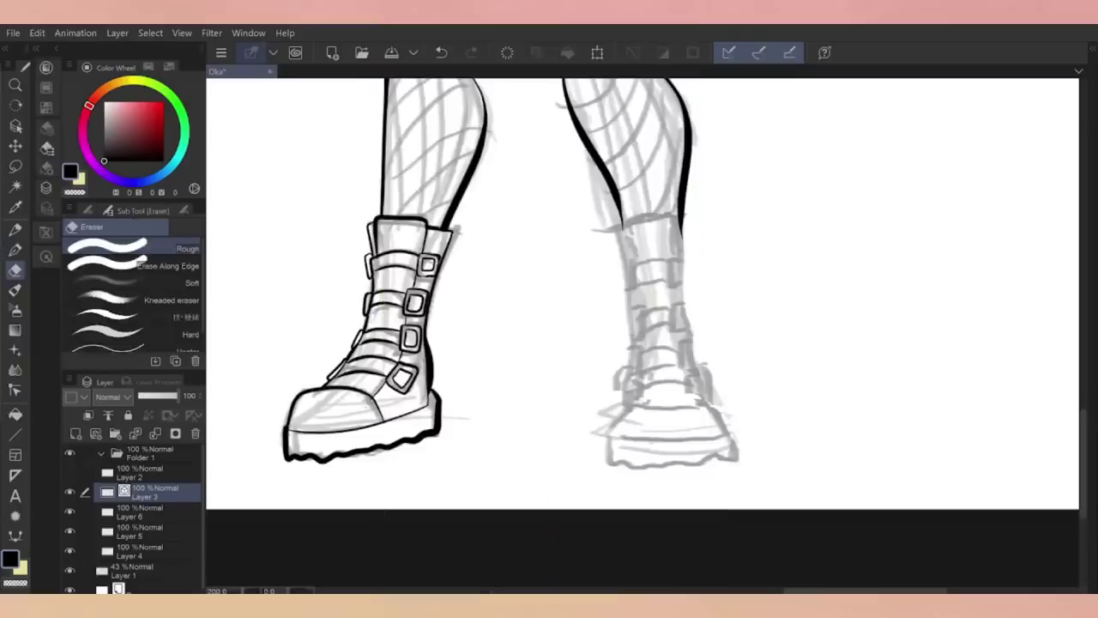
Ink the front-facing boot's side contours, top rim, toe line and the square buckles along both edges
key(p)
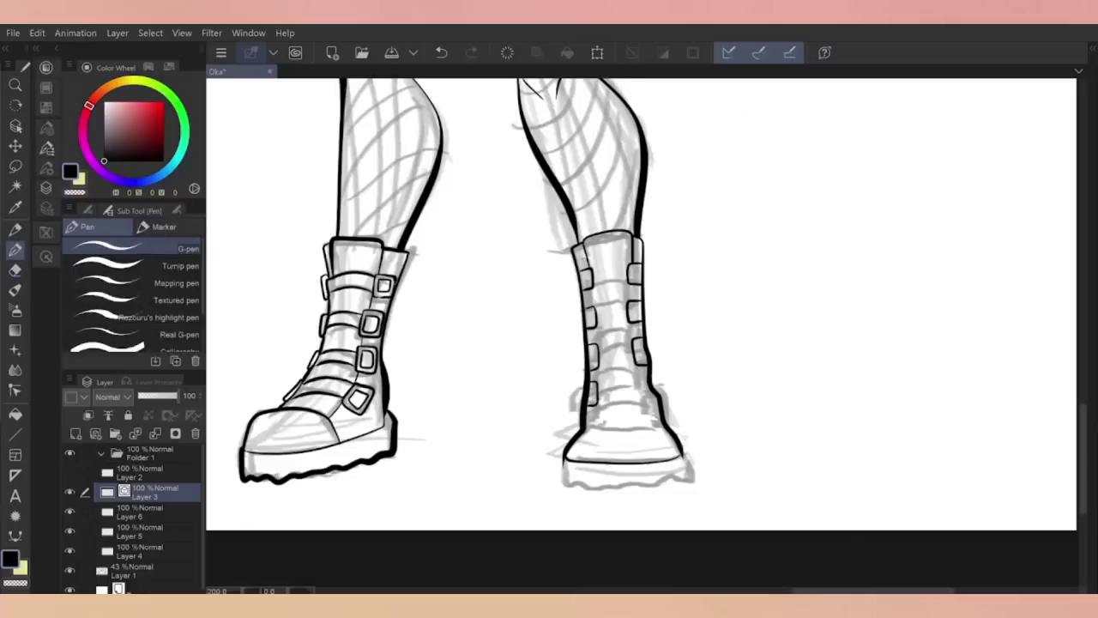
key(ctrl+z)
key(ctrl+plus)
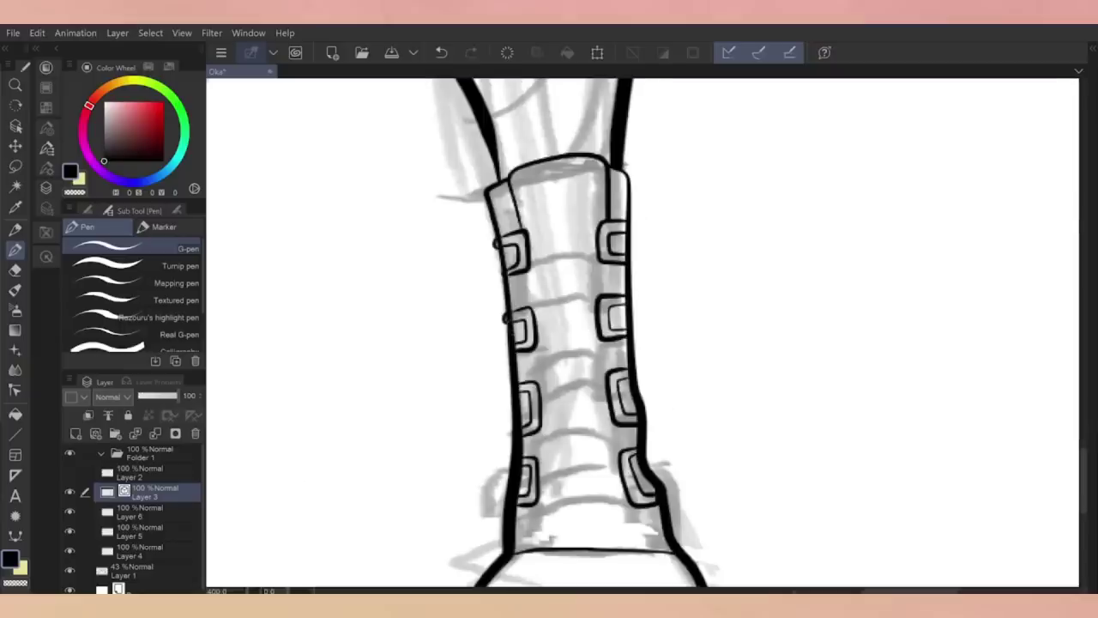
Erase the front-facing boot's outline across the left row of buckles and ink the small rounded buckle ends there
drag(505, 314)
key(e)
key(ctrl+z)
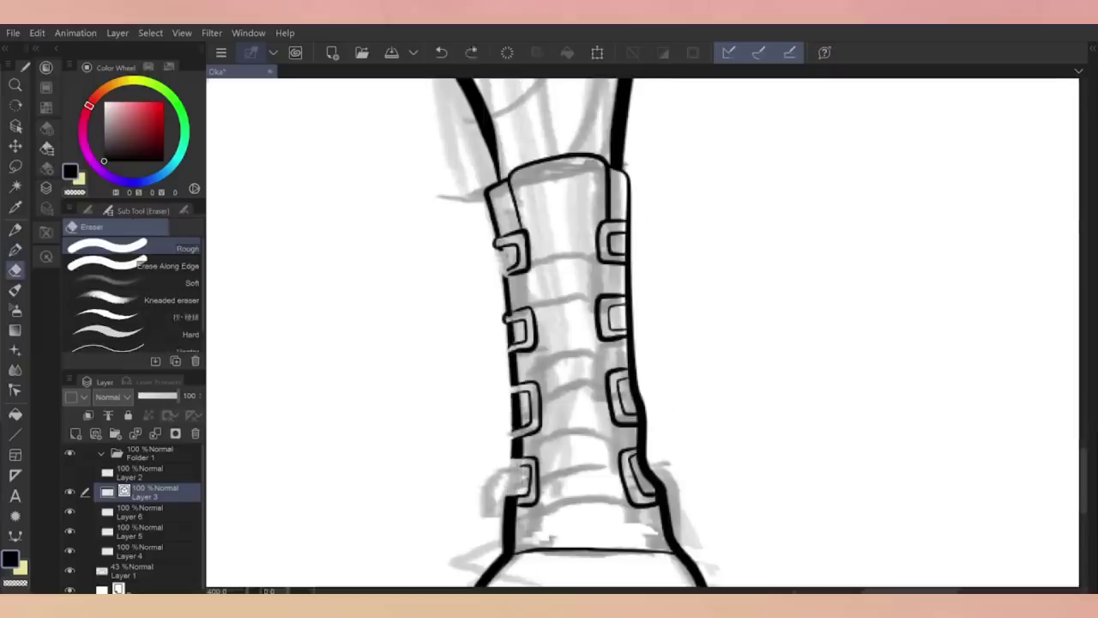
key(p)
key(ctrl+minus)
key(ctrl+plus)
key(ctrl+z)
key(ctrl+z)
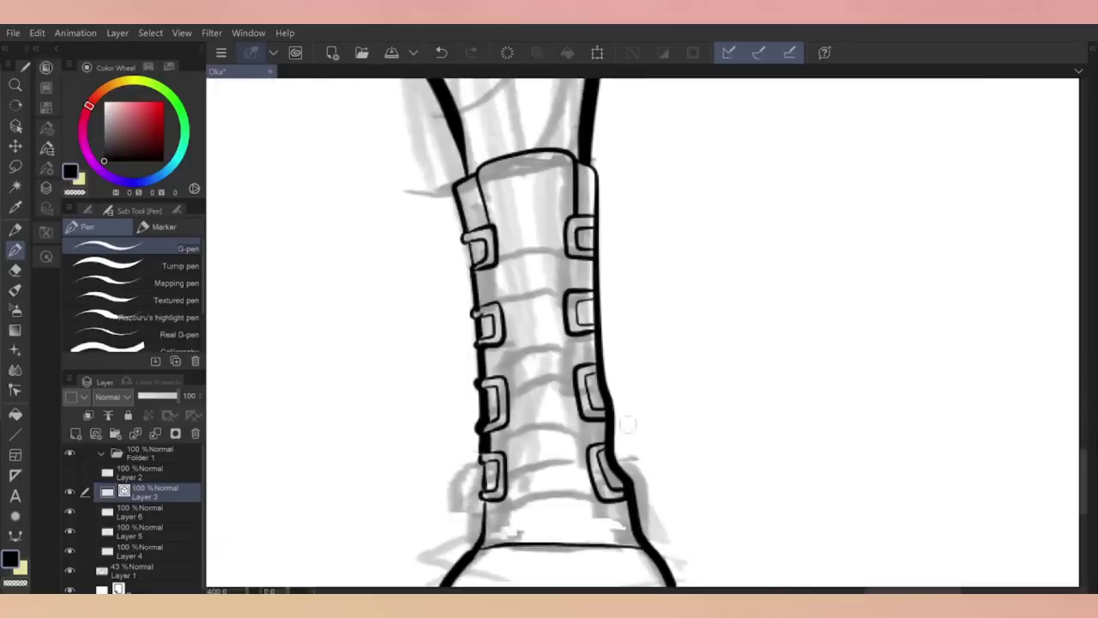
Open the outline at the right row of buckles on the front-facing boot and adjust the buckle lines with the Control point tool
key(ctrl+minus)
key(ctrl+plus)
key(ctrl+plus)
key(y)
key(ctrl+z)
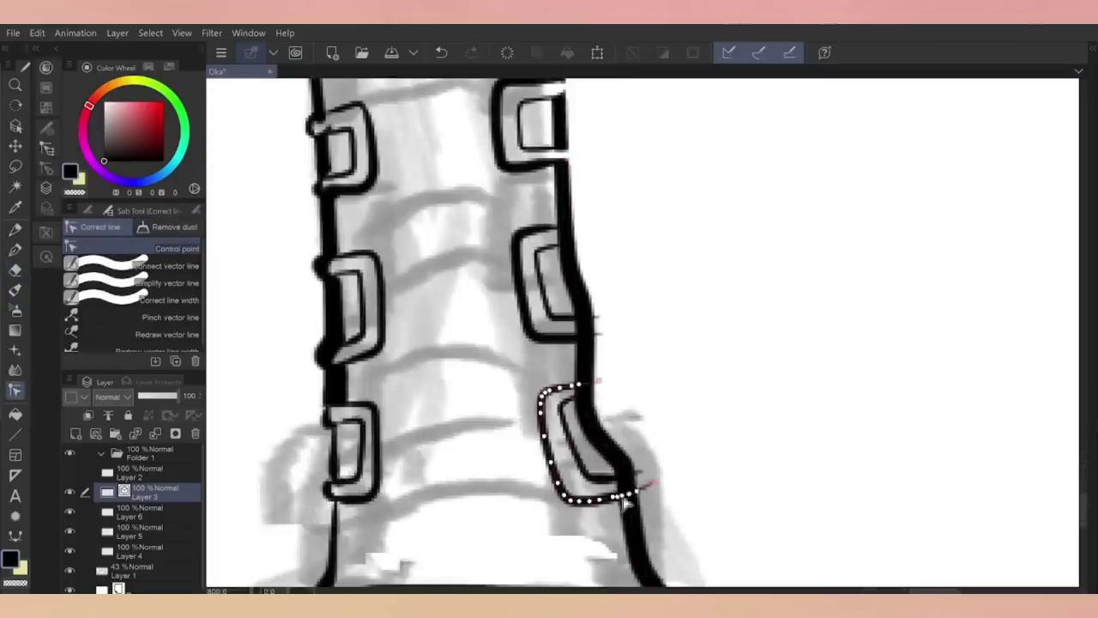
key(p)
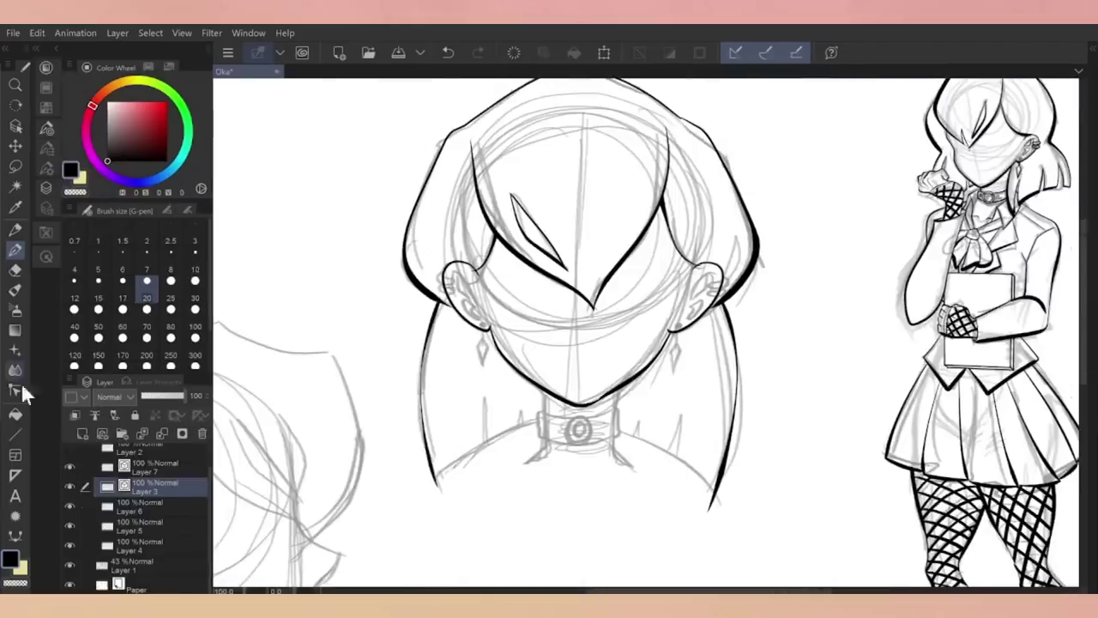
Ink the front head view's neck and the curved lower hair edges running from the neck to the outer tips
key(p)
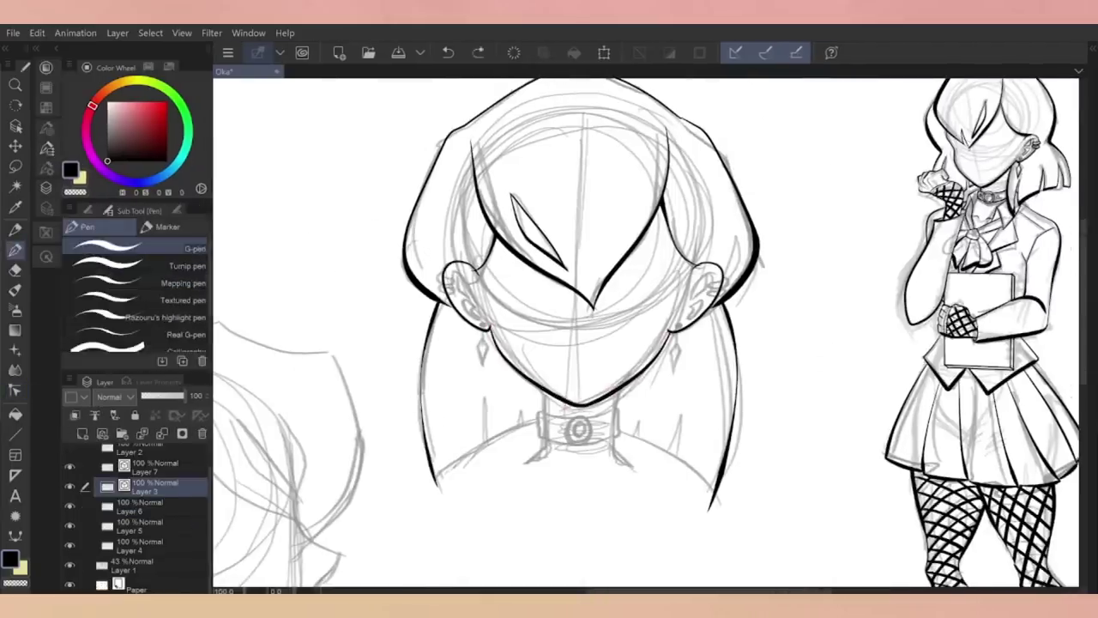
drag(549, 416, 431, 487)
drag(610, 429, 727, 517)
key(e)
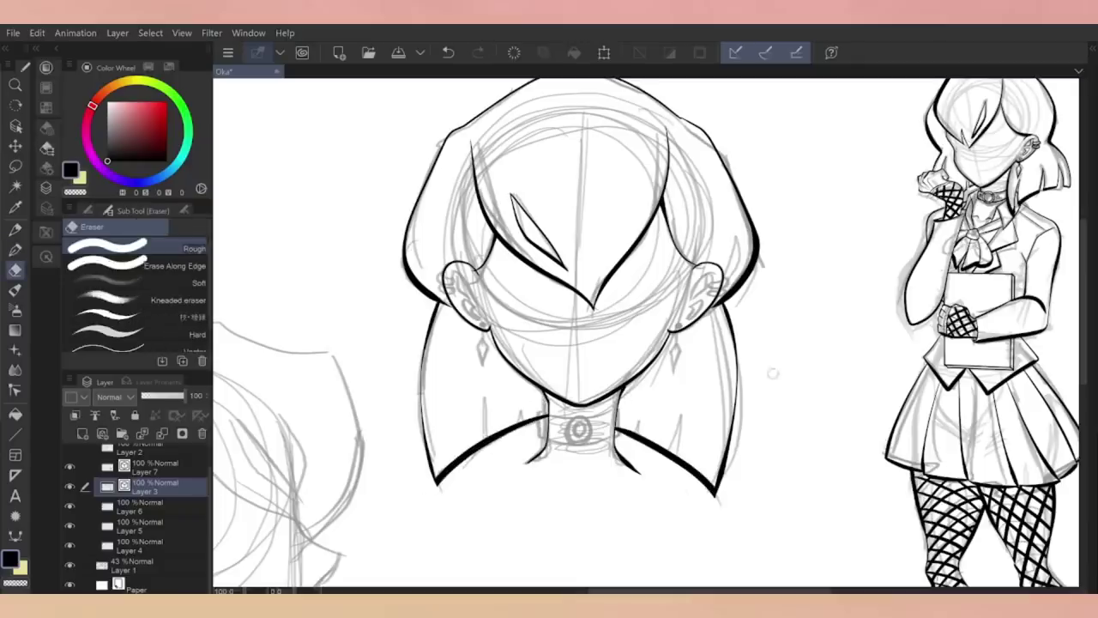
Ink the inner folds and ring piercings of the ear on the front head view
key(p)
scroll(496, 257, up, 1)
drag(453, 325, 470, 345)
drag(434, 276, 462, 315)
Ink pointed slits along the front view's lower hair edges and erase the hem line where it crosses them
drag(480, 534, 476, 472)
drag(536, 508, 530, 486)
drag(755, 549, 769, 515)
drag(707, 523, 709, 506)
drag(600, 386, 579, 300)
key(e)
drag(600, 343, 652, 413)
key(ctrl+z)
key(p)
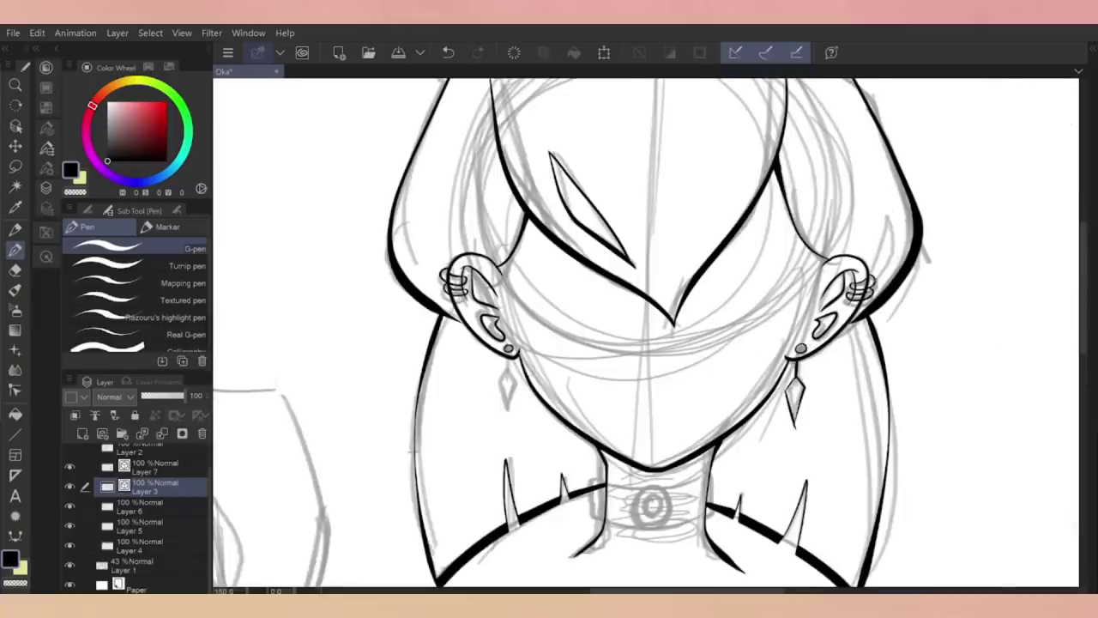
Clean up the overlapping ear lines around the ring piercings on the front head view
key(e)
scroll(652, 343, up, 3)
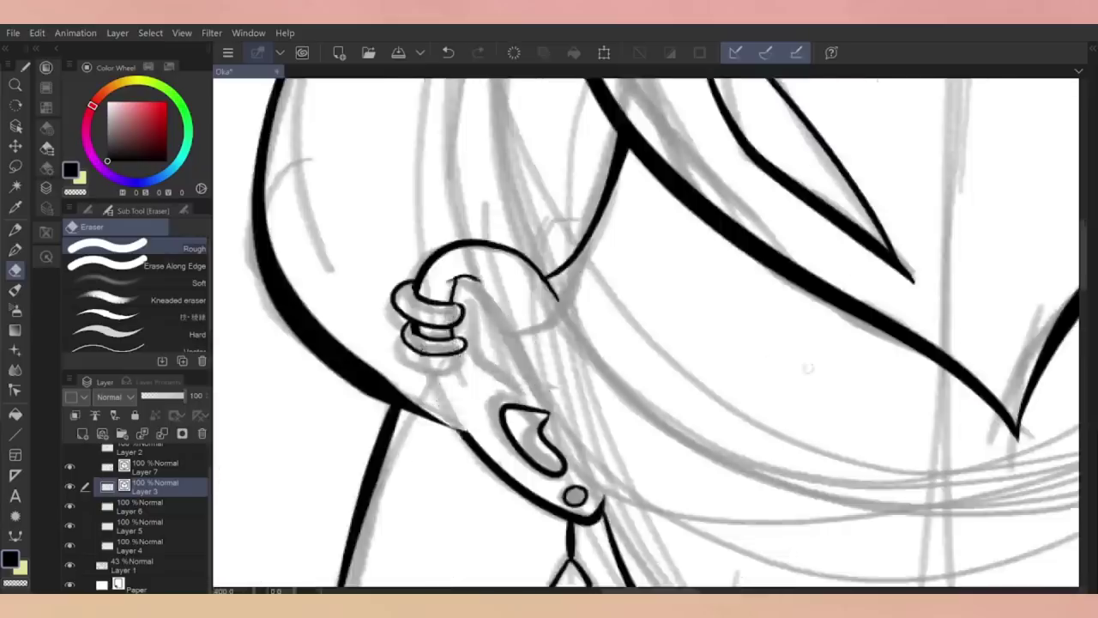
scroll(652, 344, down, 4)
key(ctrl+z)
drag(601, 429, 601, 352)
Draw the front view's round choker buckle with the Ellipse tool and ink the choker band around the neck
key(p)
key(u)
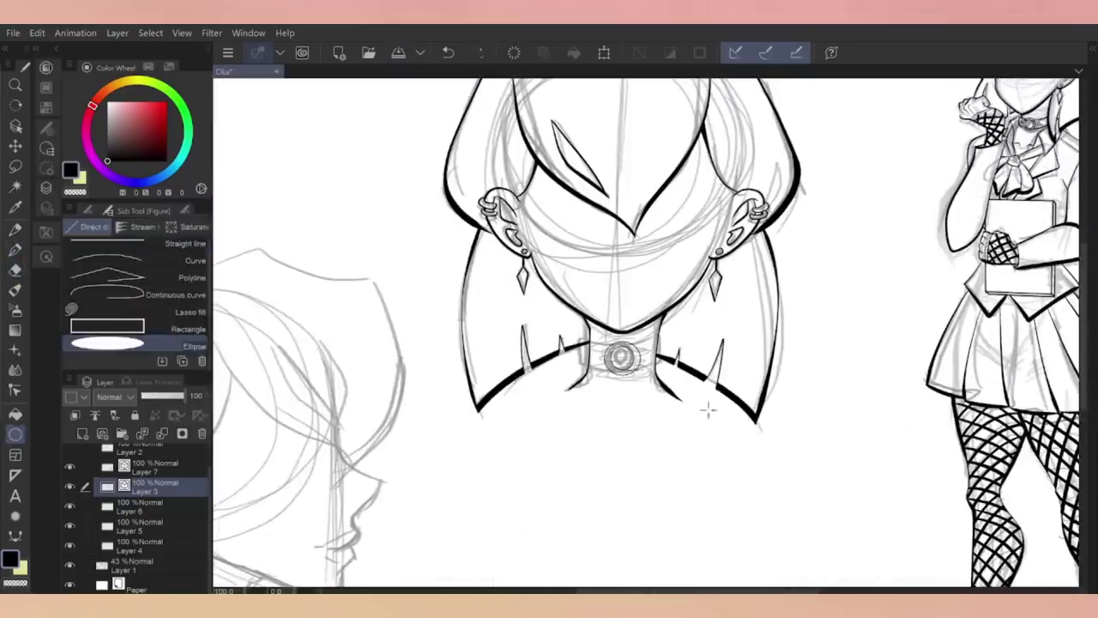
scroll(694, 453, up, 2)
key(p)
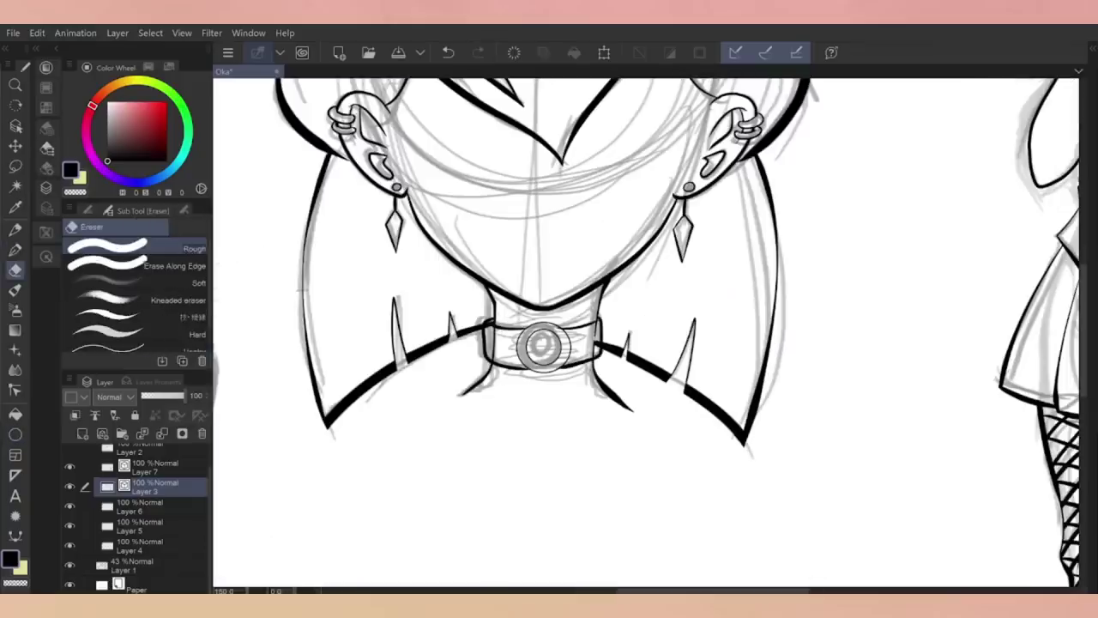
scroll(574, 314, up, 1)
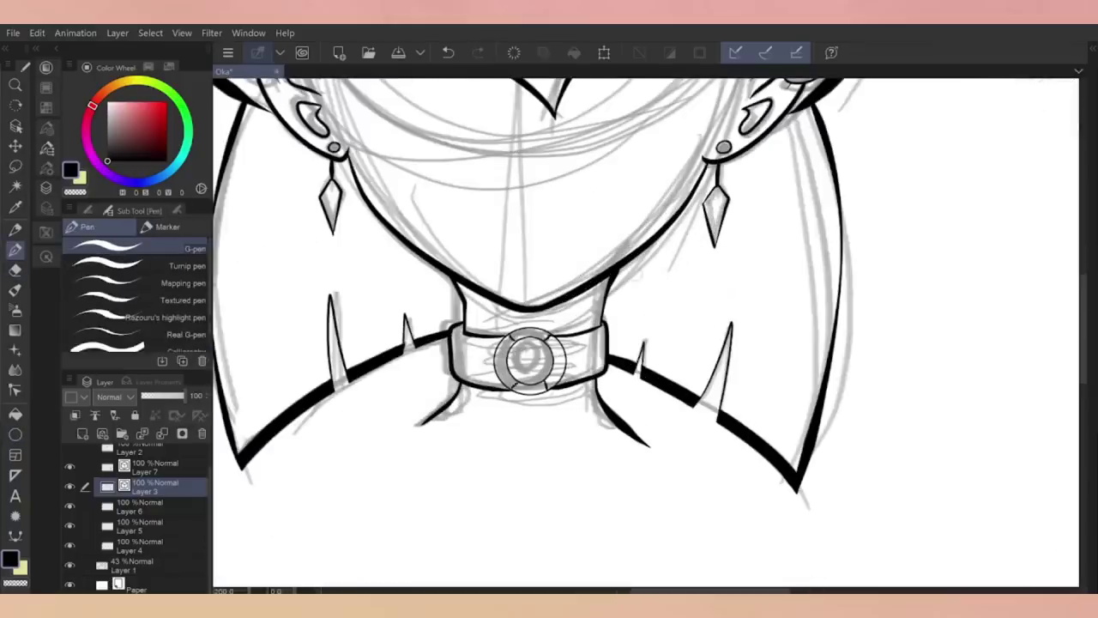
scroll(585, 310, down, 3)
Ink the side head view's crown, front hair contour and swept fringe with its narrow slit
drag(585, 311, 505, 379)
scroll(504, 379, up, 2)
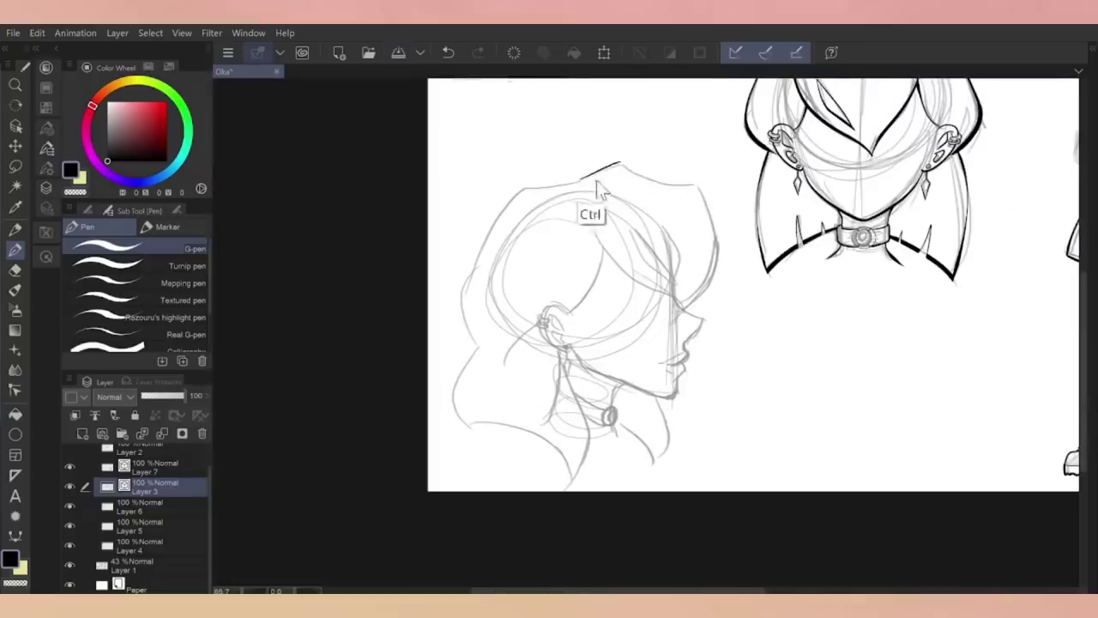
mouse_move(611, 166)
mouse_down()
mouse_move(705, 189)
mouse_move(674, 319)
mouse_up()
drag(587, 211, 676, 319)
key(ctrl+z)
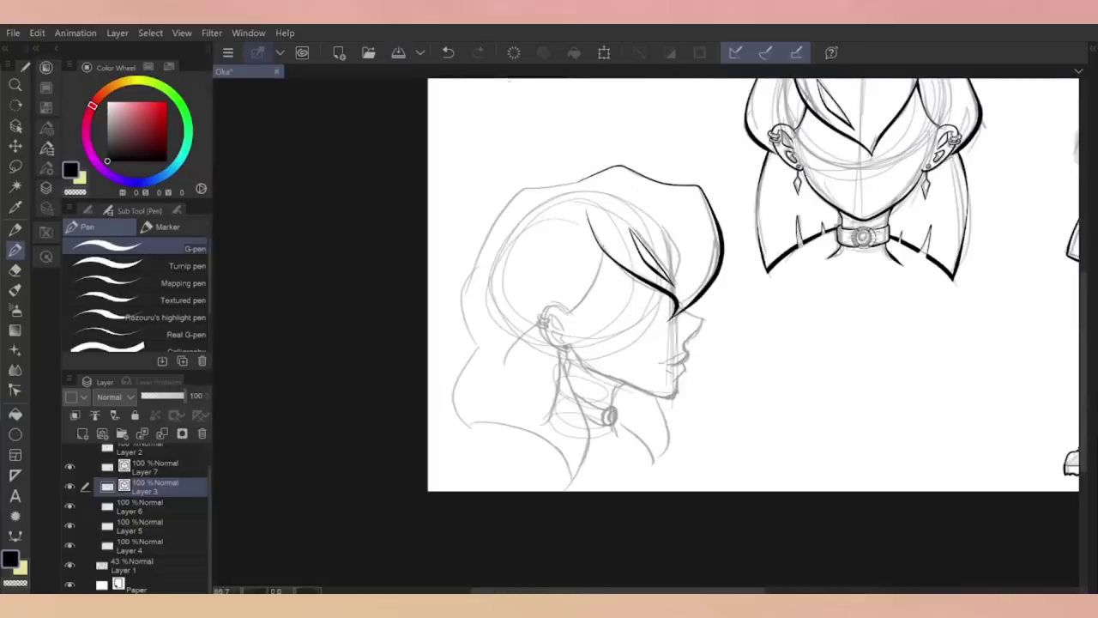
Ink the side view's back hair contour, the ear with the jaw, and the hair strand falling behind the ear
mouse_move(580, 180)
mouse_down()
mouse_move(461, 309)
mouse_move(467, 433)
mouse_up()
scroll(694, 316, up, 1)
mouse_move(507, 308)
mouse_down()
mouse_move(514, 378)
mouse_move(557, 412)
mouse_up()
key(y)
key(p)
drag(508, 359, 522, 551)
key(ctrl+z)
Ink the side view's lower back hair edge, the lock beneath the chin, the front of the neck and the choker
drag(371, 468, 530, 546)
mouse_move(637, 413)
mouse_down()
mouse_move(666, 472)
mouse_move(643, 530)
mouse_up()
drag(604, 410, 576, 467)
key(e)
key(p)
key(ctrl+z)
key(ctrl+y)
drag(522, 419, 579, 442)
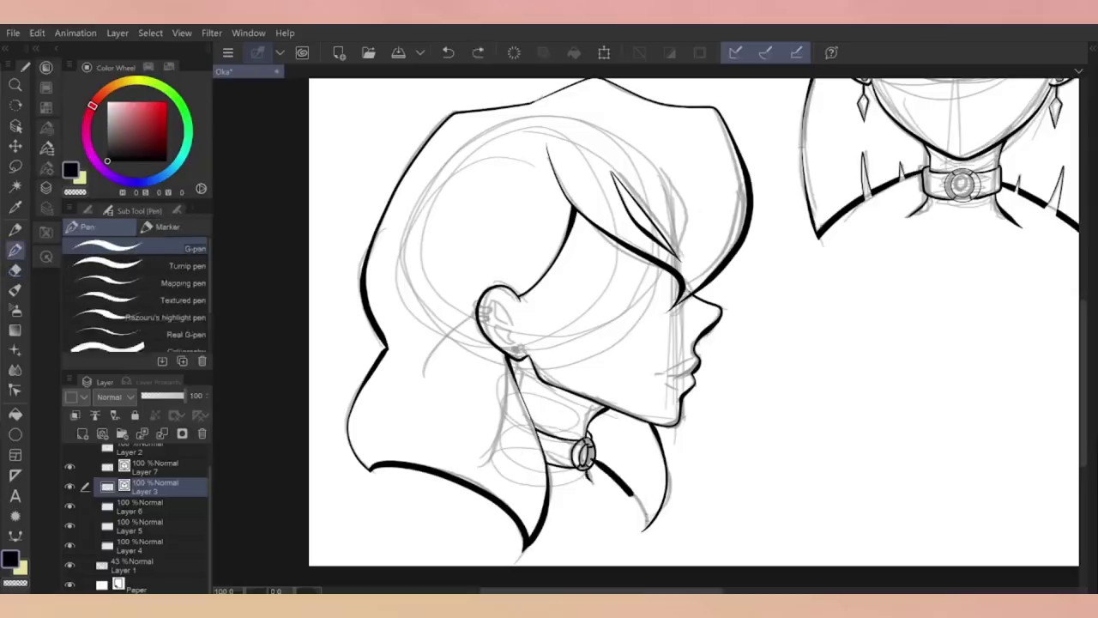
Finish the side view's throat line and ink the ear's inner folds, ring piercings and diamond-shaped earring
drag(589, 483, 594, 460)
drag(508, 279, 520, 299)
drag(513, 302, 522, 317)
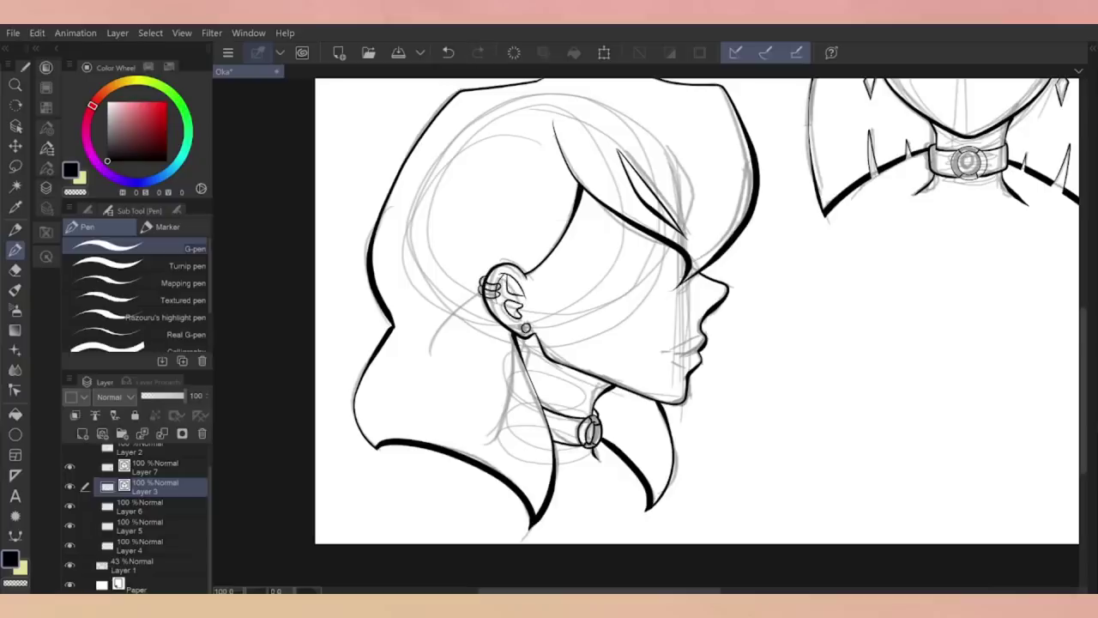
key(e)
scroll(497, 312, up, 5)
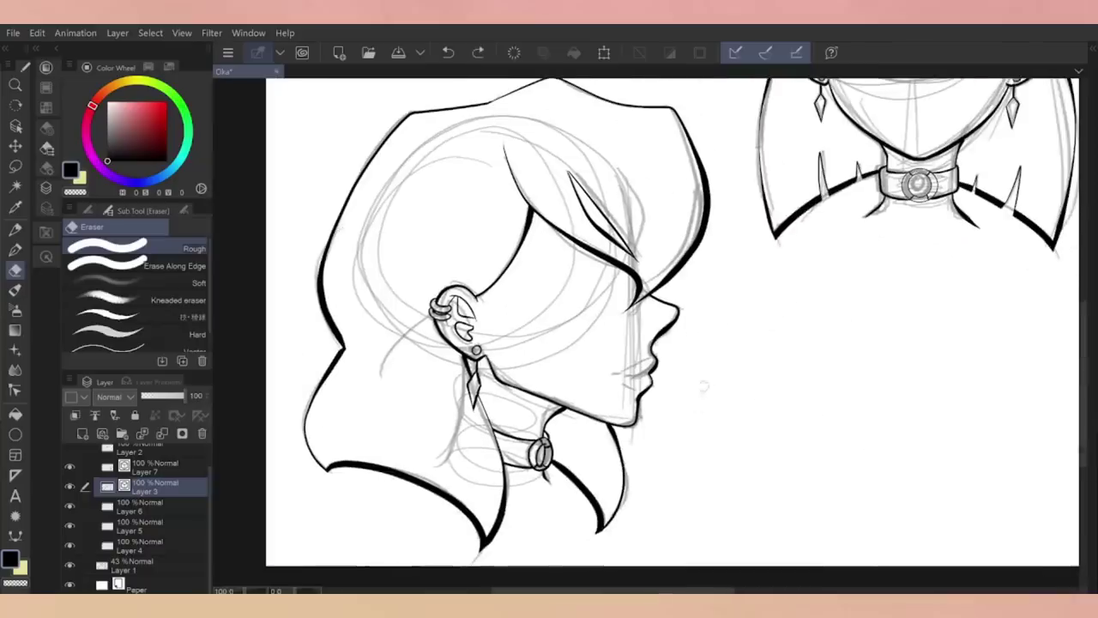
key(p)
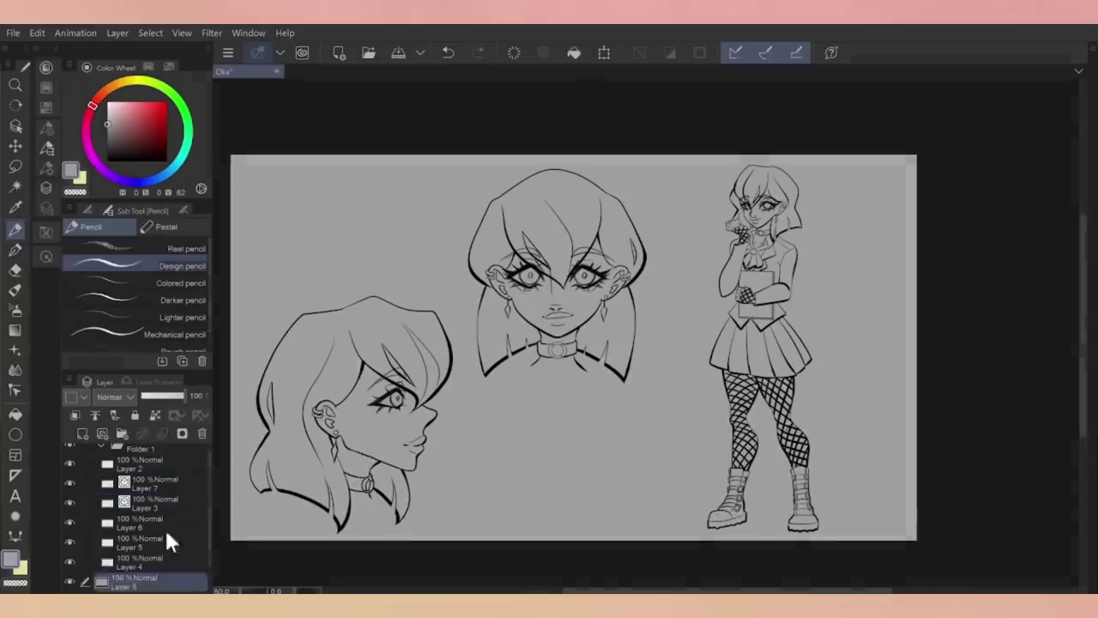
Fill the side view's face, ear and neck with a pale pinkish-white skin colour on Layer 4
click(141, 562)
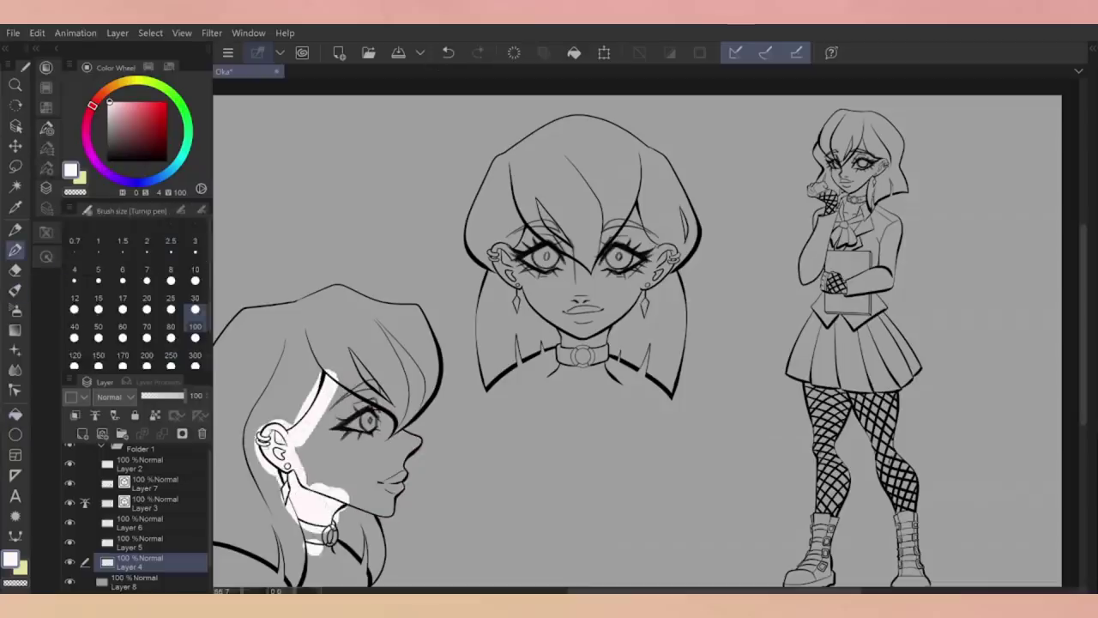
key(e)
key(ctrl+z)
key(ctrl+z)
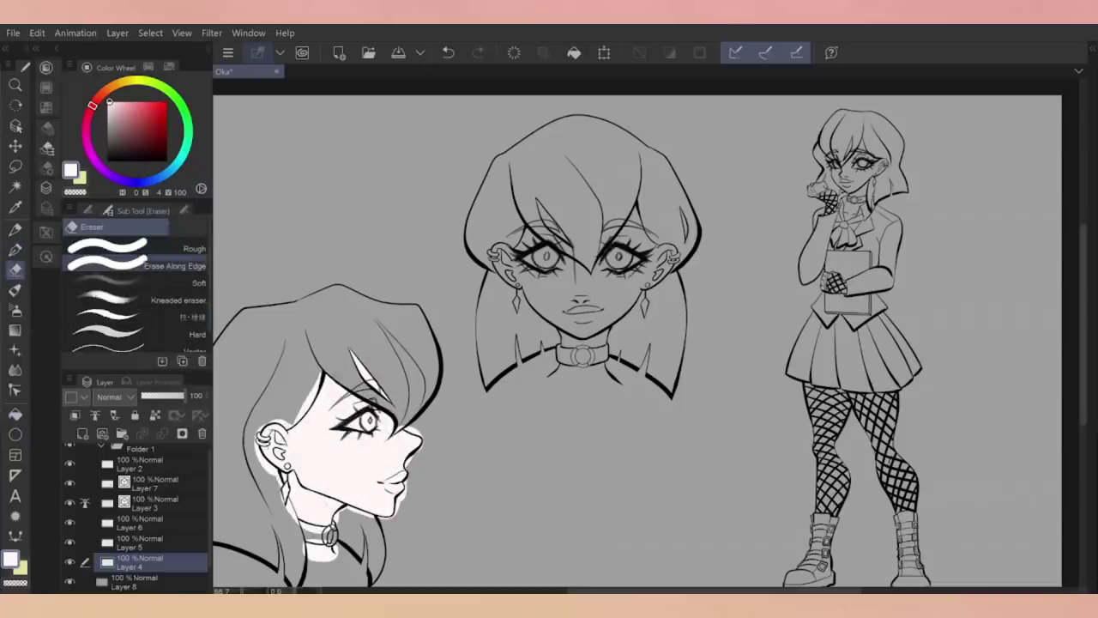
Fill the front view's face, ears and neck with the pale skin colour and trim the spill with Erase Along Edge
key(p)
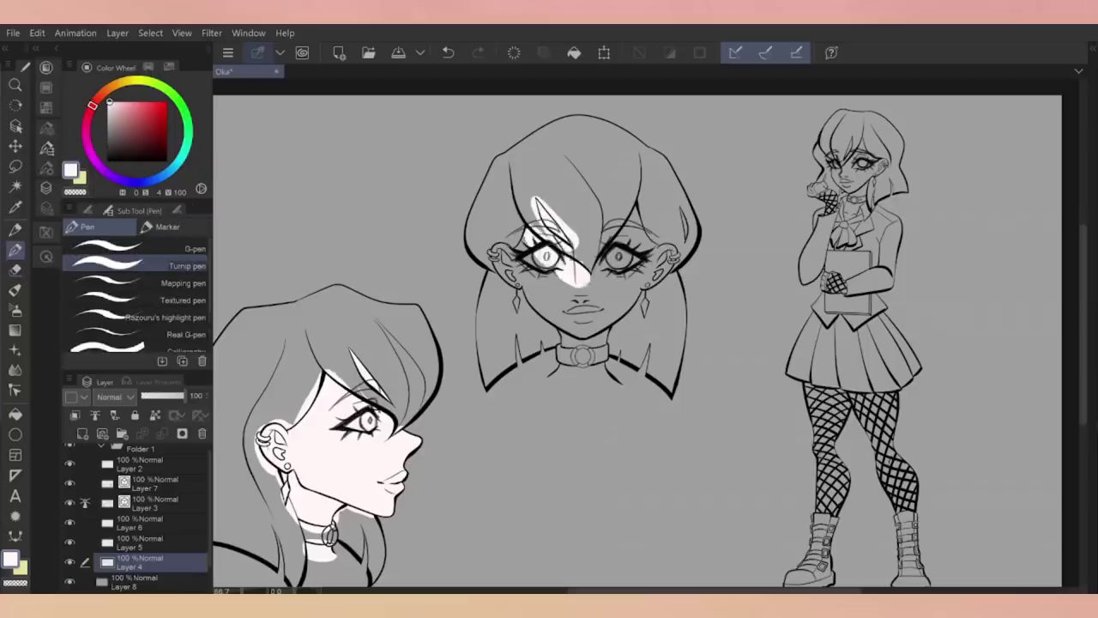
drag(582, 354, 600, 388)
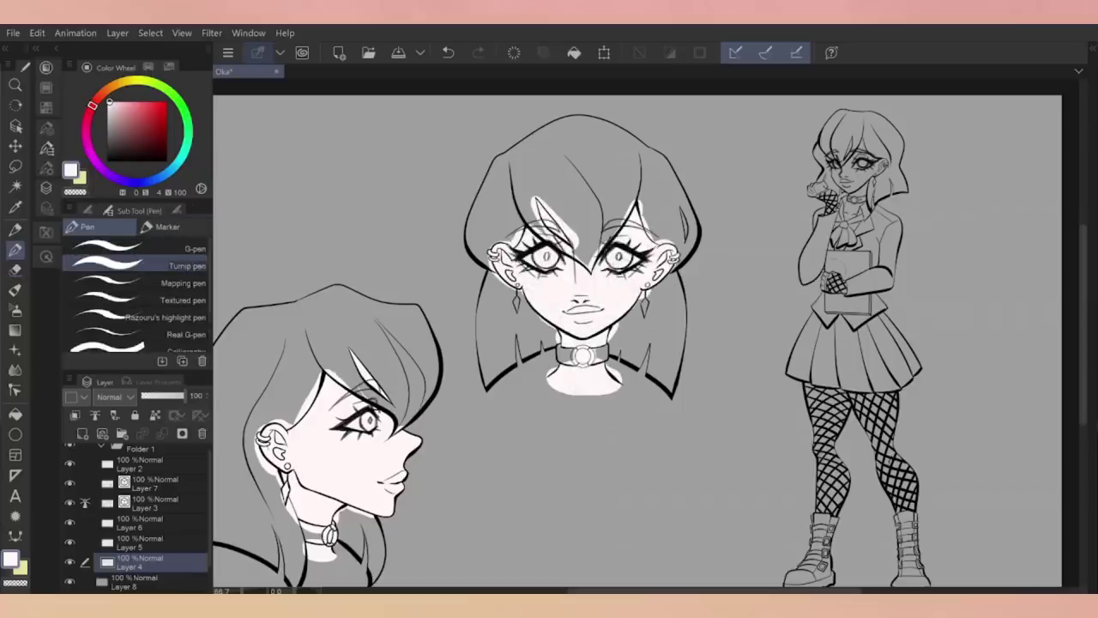
click(154, 502)
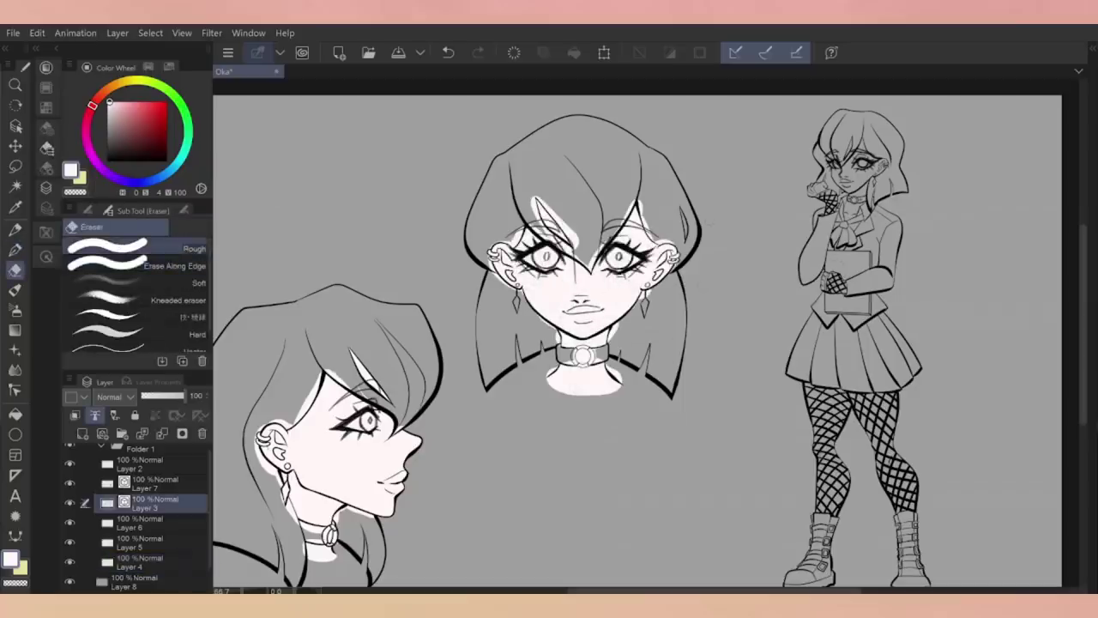
click(137, 562)
click(171, 266)
key(ctrl+z)
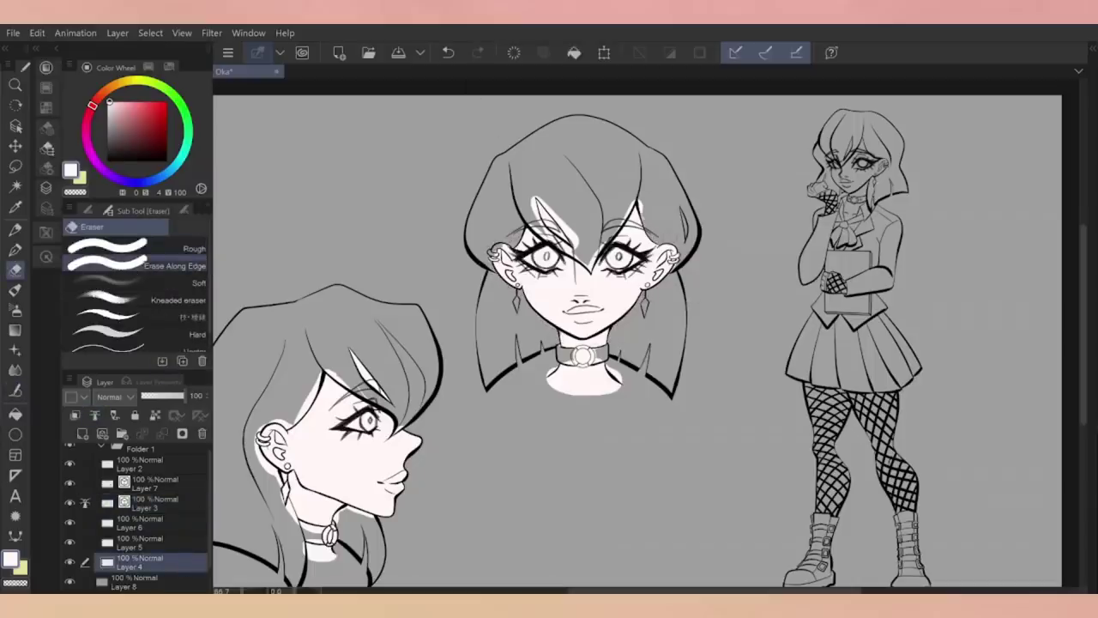
scroll(569, 352, up, 2)
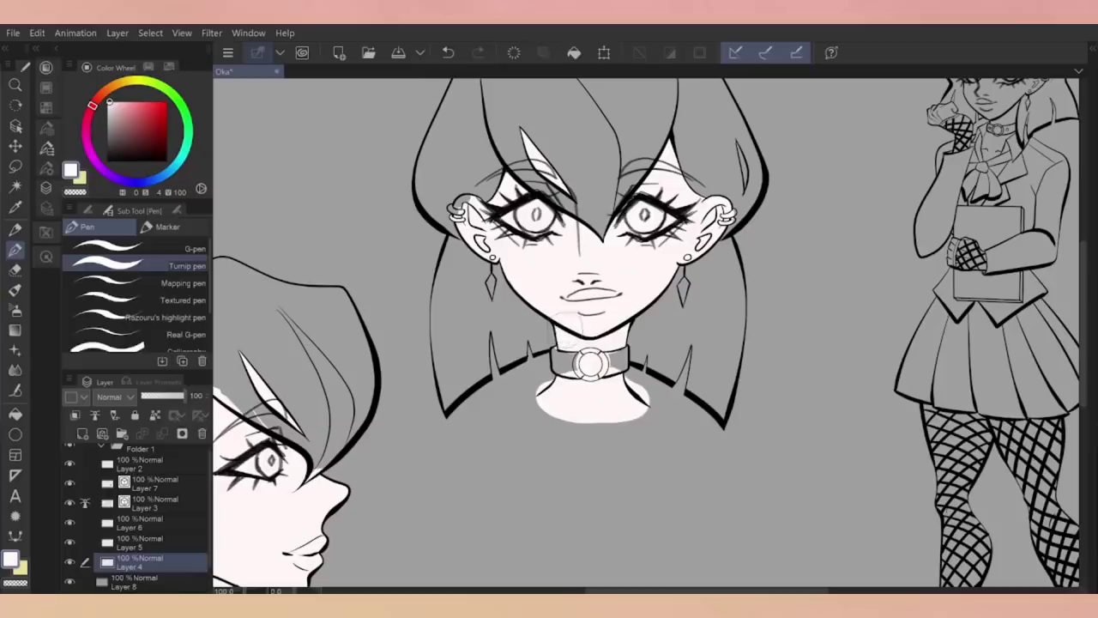
key(p)
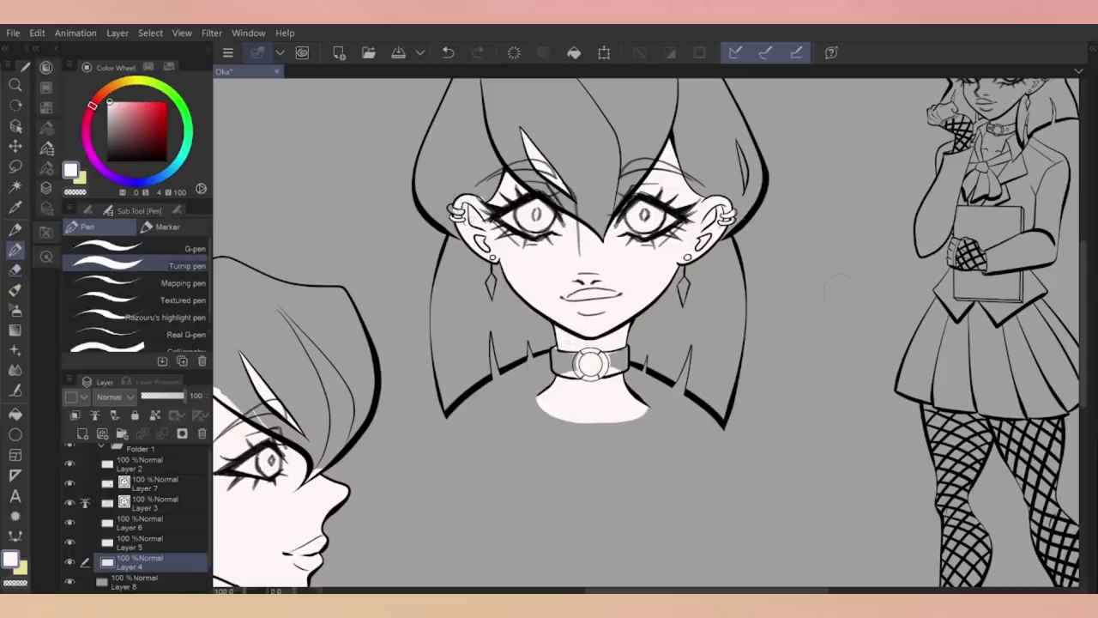
Paint the pale skin colour on the standing figure's face, neck and both hands
scroll(649, 257, down, 2)
drag(618, 215, 648, 270)
drag(640, 193, 639, 274)
scroll(644, 240, up, 2)
drag(558, 240, 592, 309)
drag(562, 442, 622, 494)
scroll(601, 344, down, 1)
Paint the pale skin colour beneath the fishnets on both of the standing figure's legs
drag(600, 454, 631, 184)
drag(592, 343, 605, 523)
drag(730, 352, 759, 524)
drag(695, 386, 763, 532)
Trim the skin colour spilling outside both leg outlines and over the boot tops with Erase Along Edge
key(e)
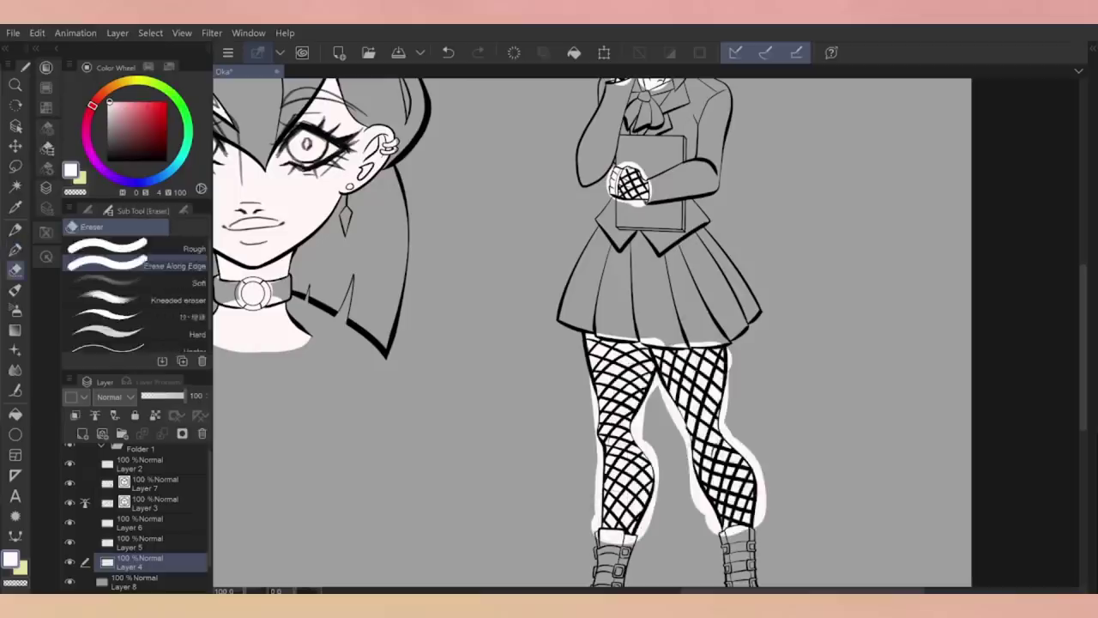
drag(597, 417, 611, 539)
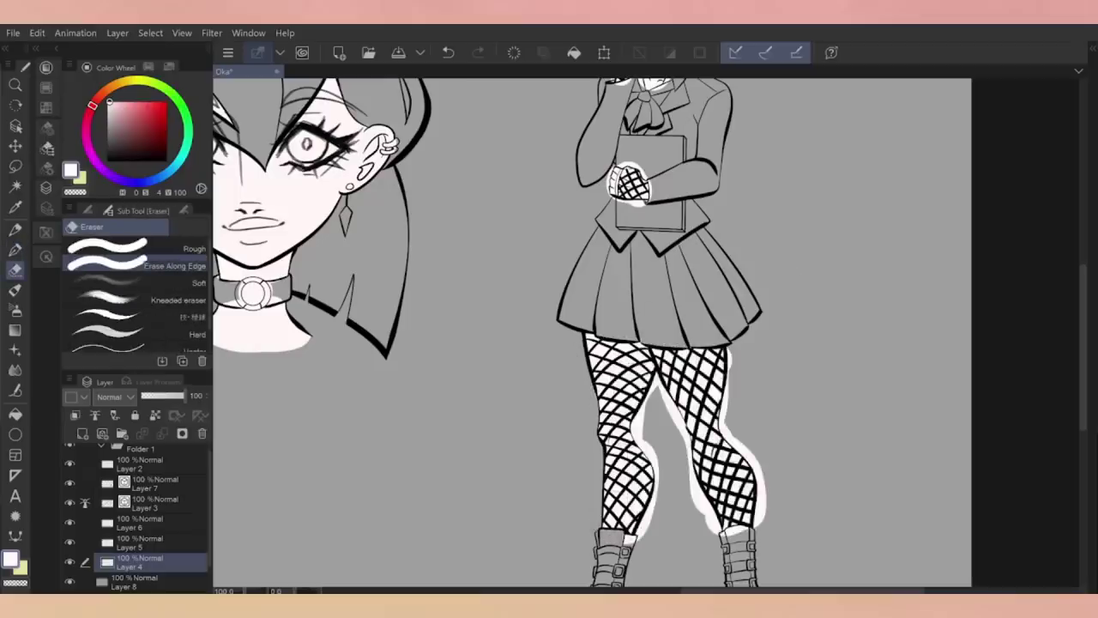
drag(665, 386, 716, 536)
drag(729, 404, 759, 532)
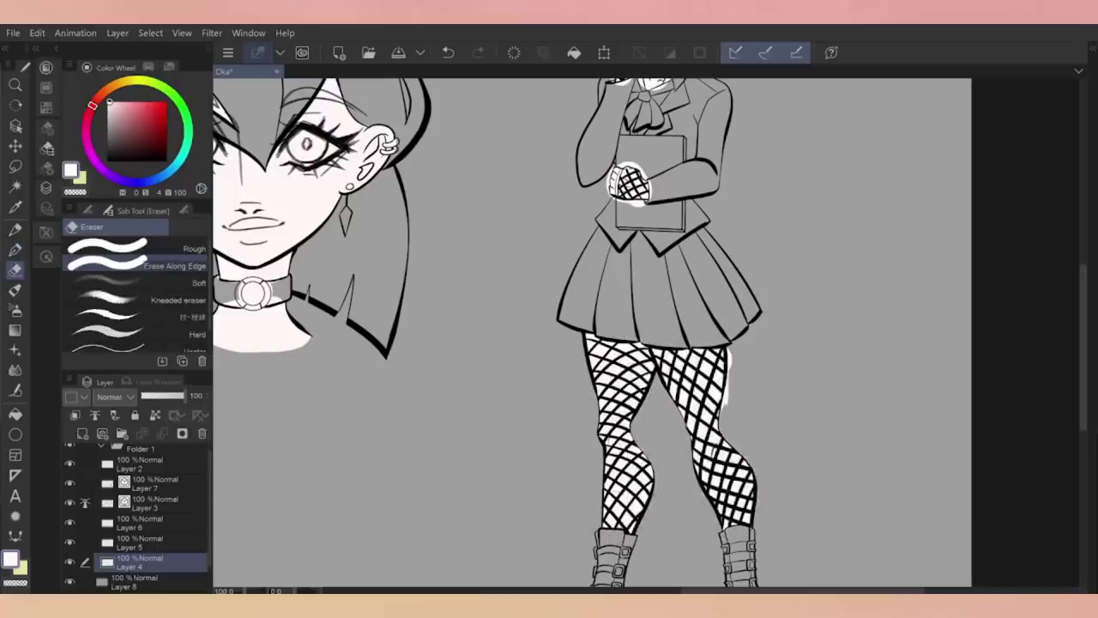
drag(717, 352, 729, 416)
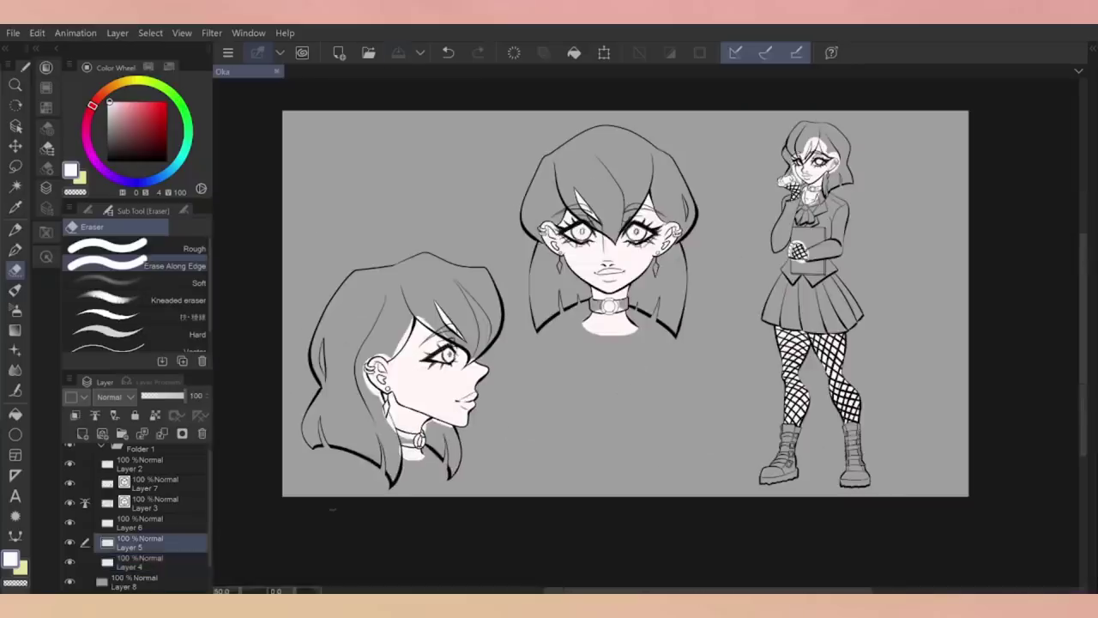
Fill the side view's main hair mass with dark purple (H 263, S 40, V 15) on Layer 5 and trim its outer edge
mouse_move(145, 112)
mouse_down()
mouse_move(132, 146)
mouse_move(179, 169)
mouse_move(117, 178)
mouse_up()
key(p)
mouse_move(403, 279)
mouse_down()
mouse_move(468, 354)
mouse_move(330, 315)
mouse_move(399, 485)
mouse_up()
mouse_move(381, 343)
mouse_down()
mouse_move(408, 292)
mouse_move(451, 292)
mouse_up()
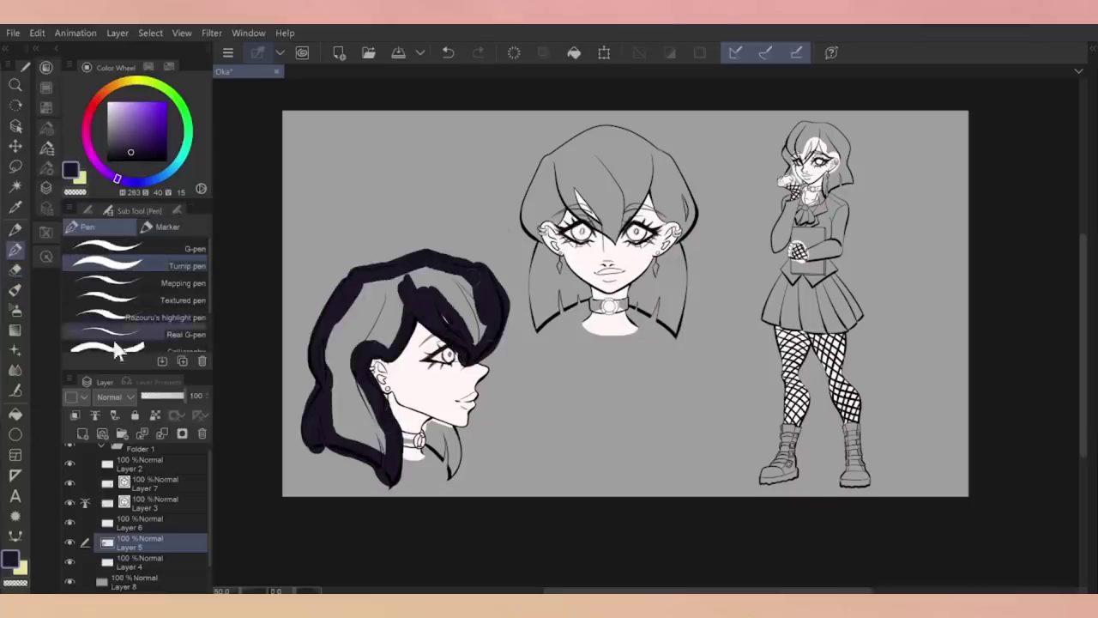
key(g)
click(395, 404)
key(e)
drag(509, 273, 503, 360)
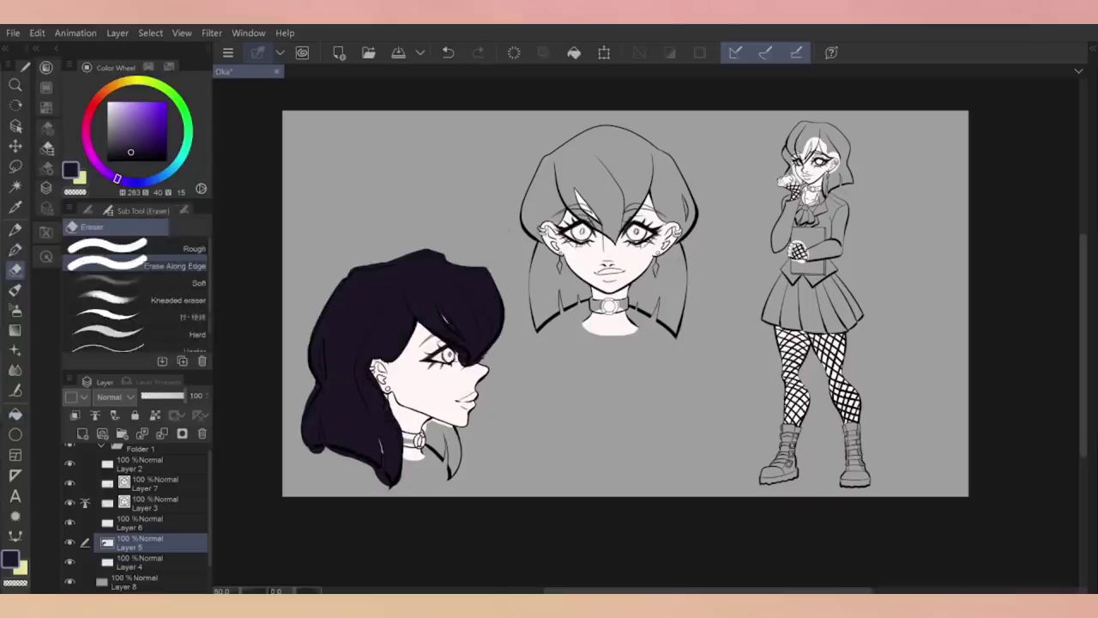
Paint the side view's hair lock beneath the chin dark purple and trim it to the linework
key(p)
drag(420, 421, 463, 476)
key(e)
key(ctrl+z)
scroll(439, 442, up, 3)
drag(446, 410, 447, 502)
key(p)
scroll(441, 429, down, 3)
scroll(442, 426, up, 3)
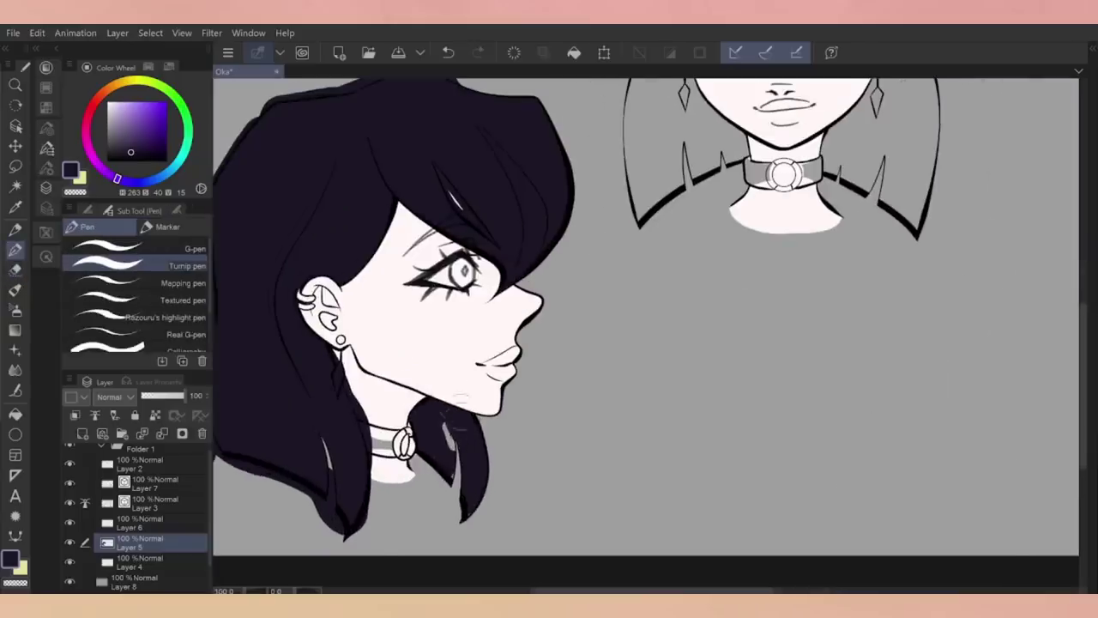
Erase the purple spilling past the side view's hair outline and out of the pointed slits in the hair and fringe
scroll(442, 429, down, 3)
key(e)
mouse_move(429, 354)
mouse_down()
mouse_move(405, 465)
mouse_move(417, 539)
mouse_up()
scroll(442, 429, up, 3)
drag(275, 472, 290, 257)
drag(515, 167, 583, 250)
drag(549, 344, 583, 427)
key(p)
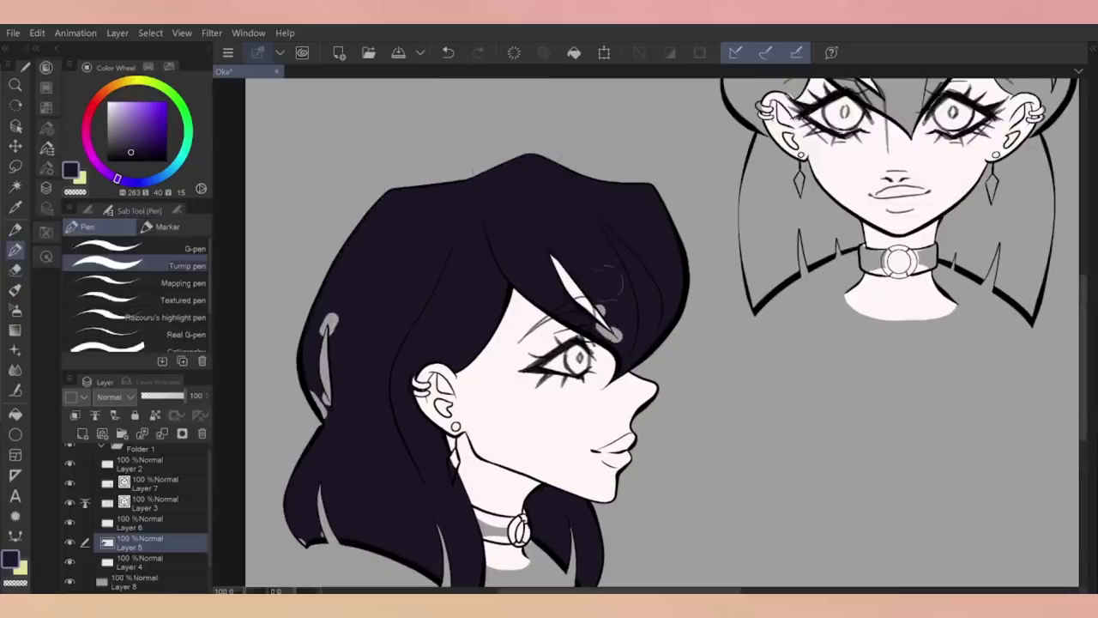
Fill the hair of the front view and the standing pose with dark purple (H 263, S 40, V 15) on Layer 5
key(g)
key(p)
drag(895, 137, 773, 189)
key(g)
click(659, 171)
click(139, 562)
key(p)
scroll(901, 298, down, 2)
key(g)
click(139, 543)
click(666, 197)
scroll(666, 257, up, 2)
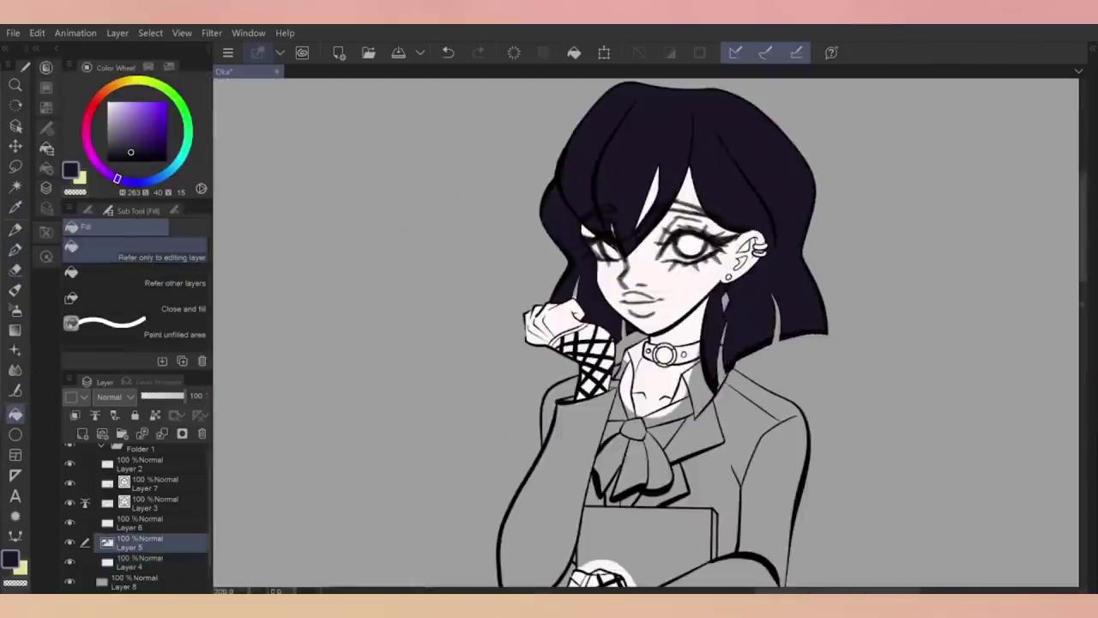
Clean up the dark purple along the standing pose's hair outline with Erase Along Edge
key(e)
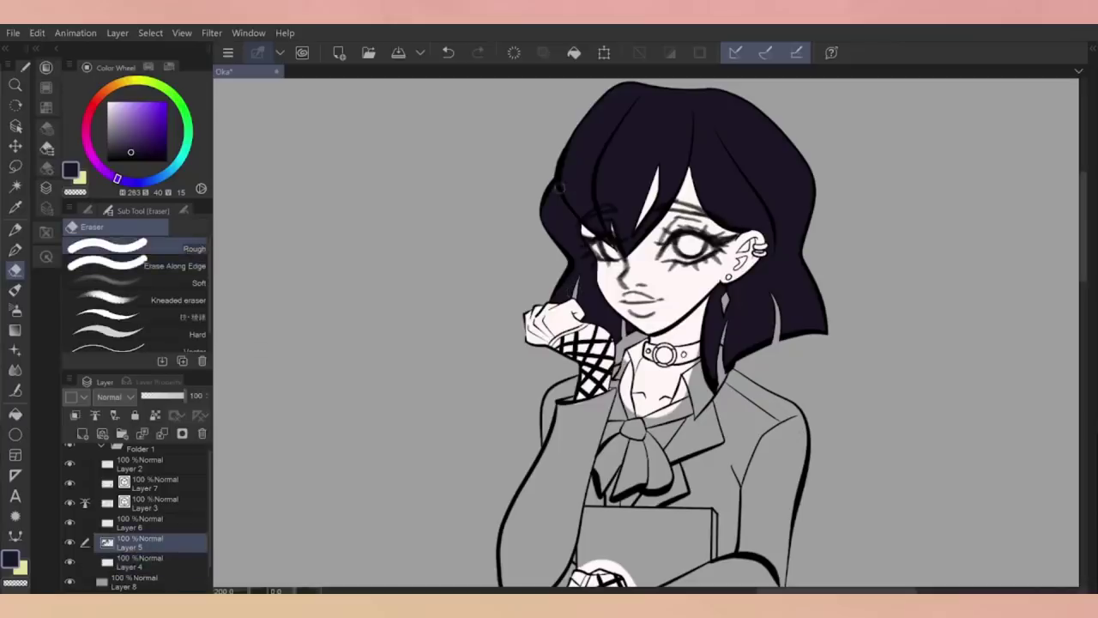
key(p)
key(e)
key(ctrl+0)
Fill the standing pose's jacket with dark purple on Layer 6 and tidy the colour around the raised sleeve and collar
click(155, 525)
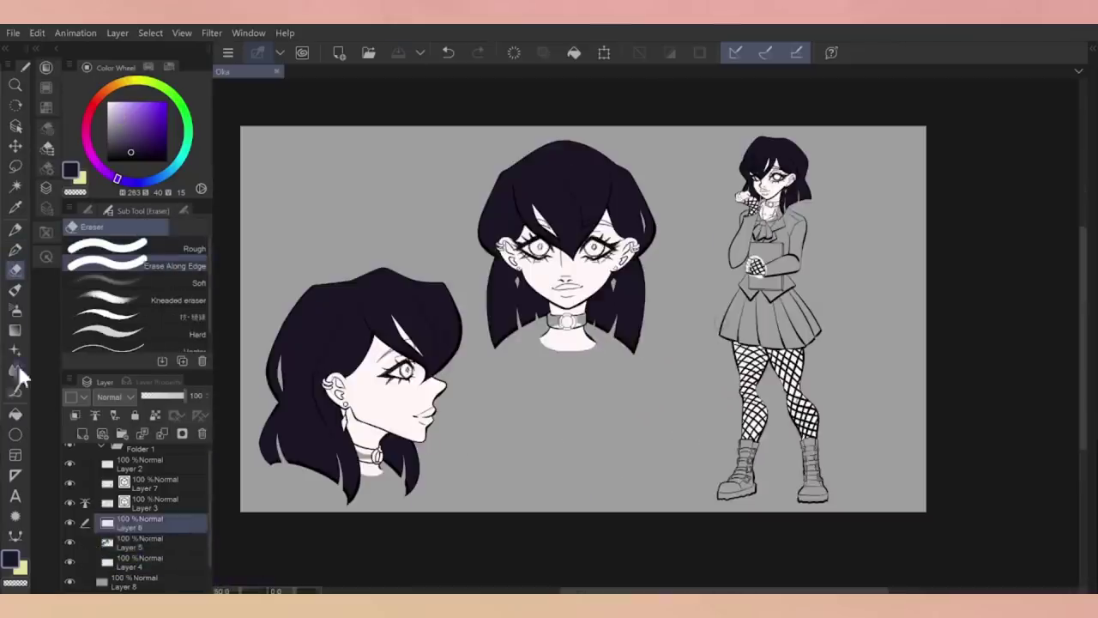
key(g)
scroll(798, 326, up, 3)
scroll(686, 189, up, 2)
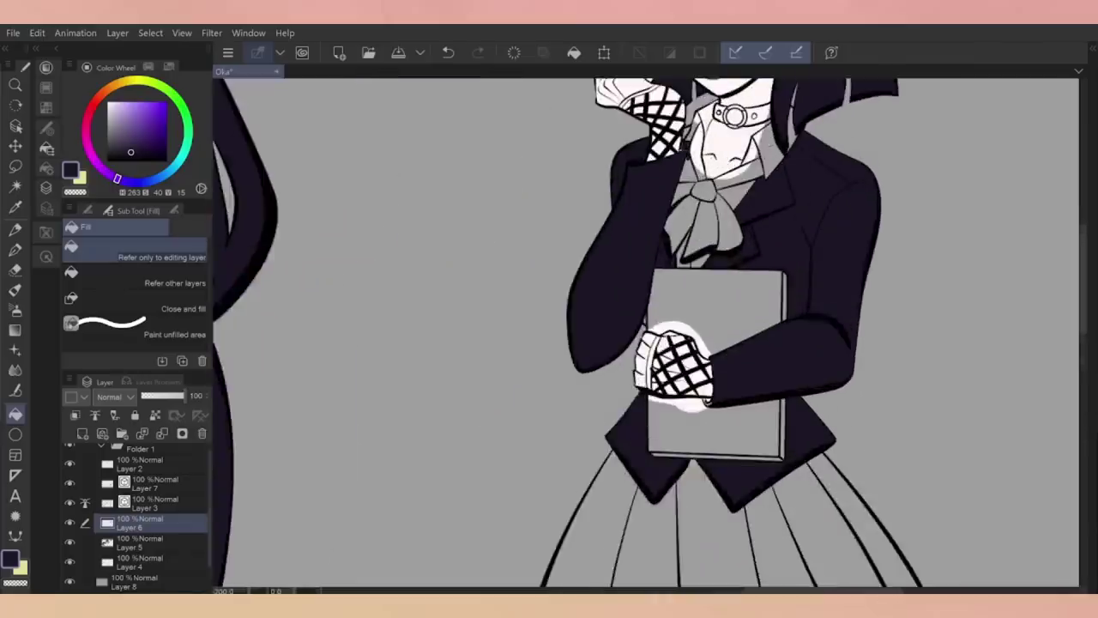
key(p)
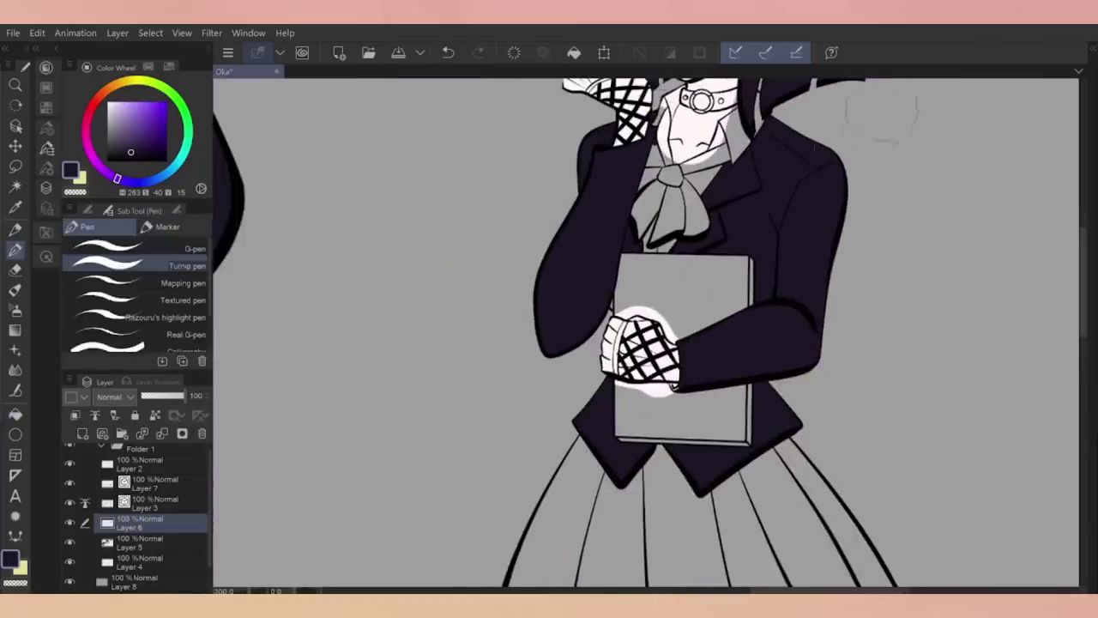
key(ctrl+0)
scroll(824, 189, up, 5)
key(e)
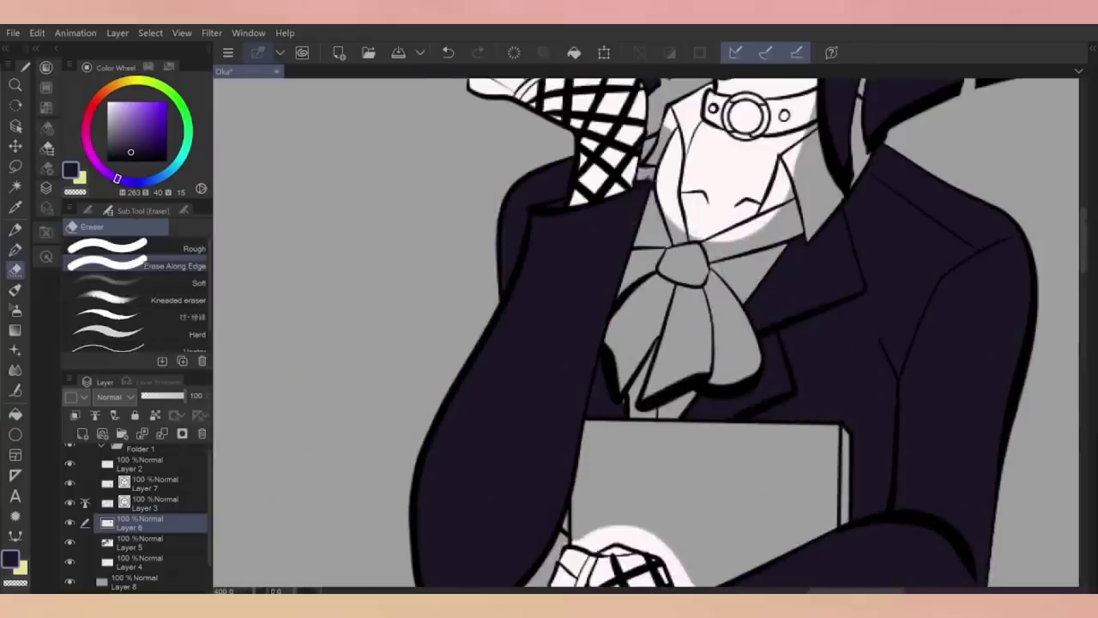
key(ctrl+z)
key(p)
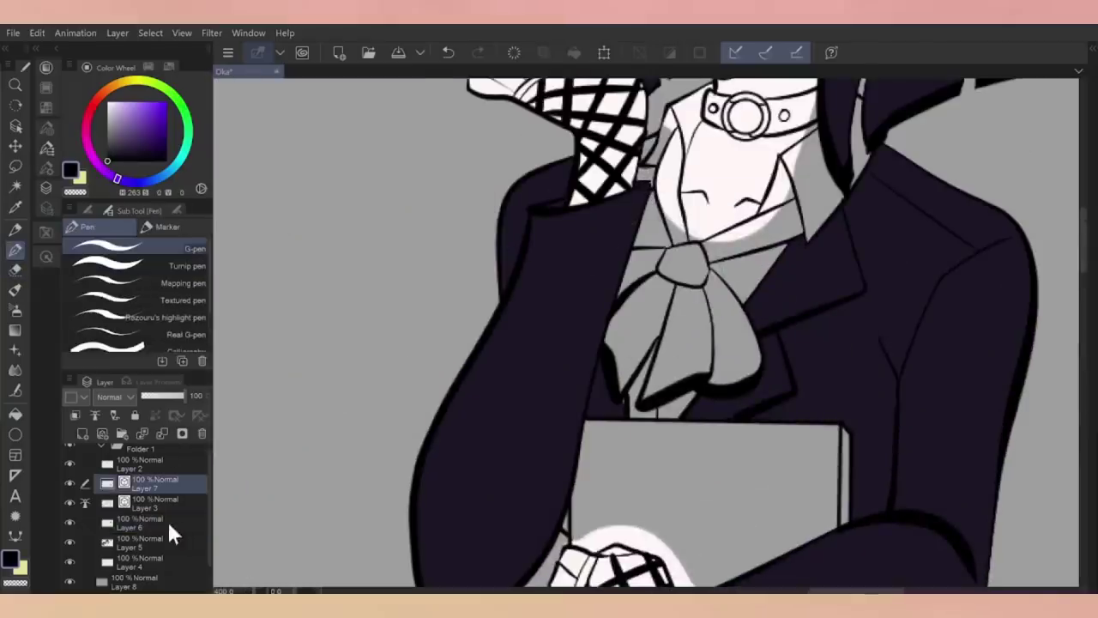
click(172, 525)
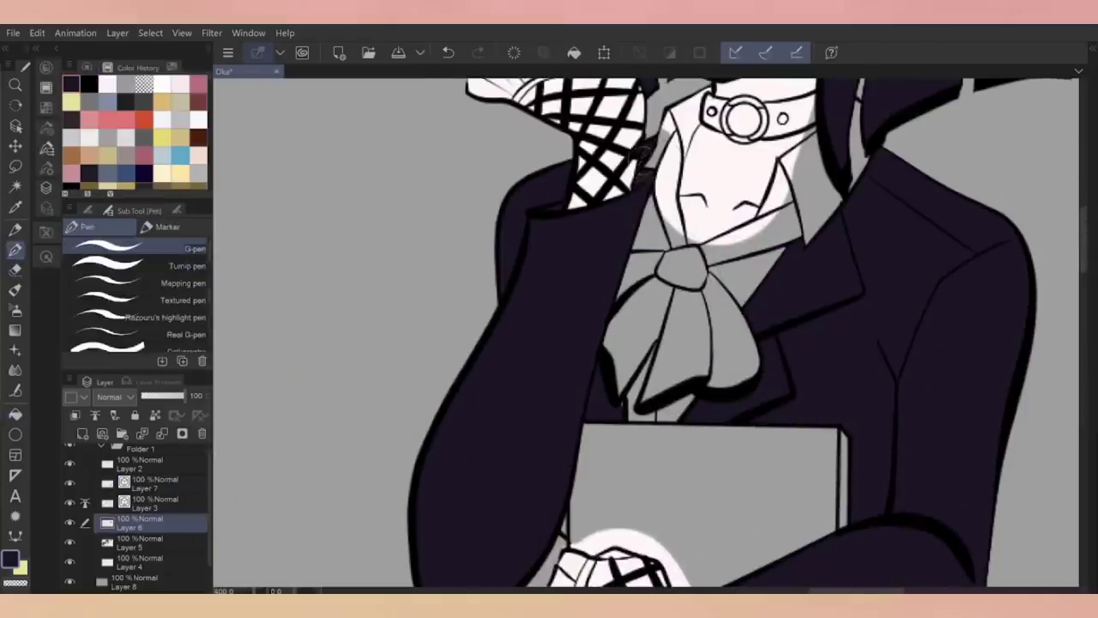
Fill both boots of the standing pose with dark purple on Layer 6, leaving the buckles uncoloured
scroll(901, 243, down, 3)
scroll(901, 242, down, 3)
key(g)
click(600, 496)
click(699, 485)
scroll(635, 446, up, 3)
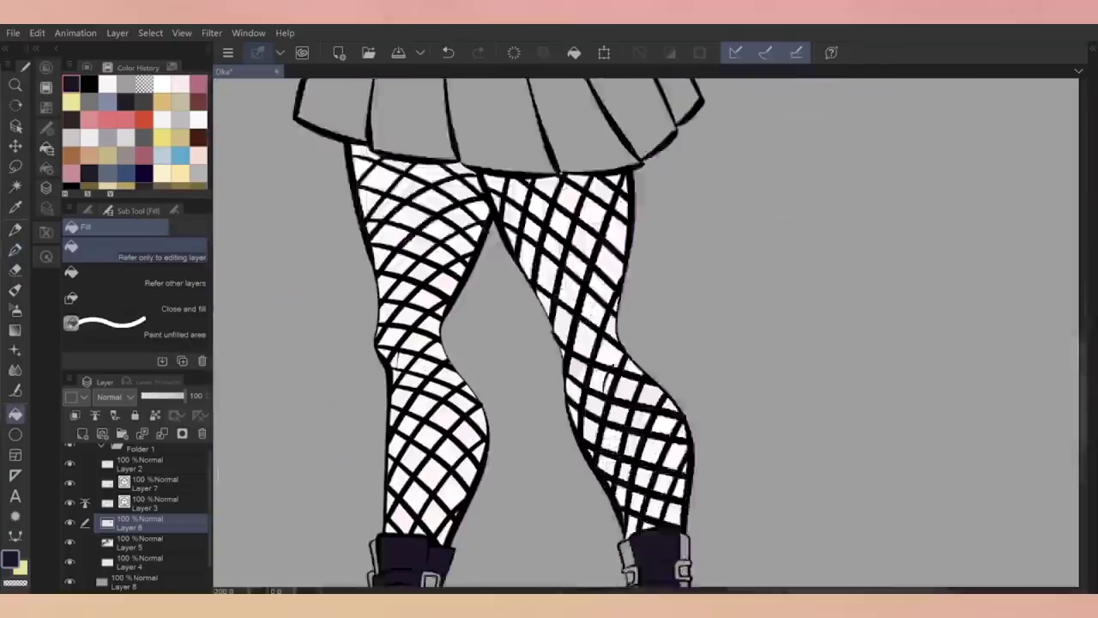
scroll(643, 335, down, 3)
key(p)
scroll(755, 463, down, 2)
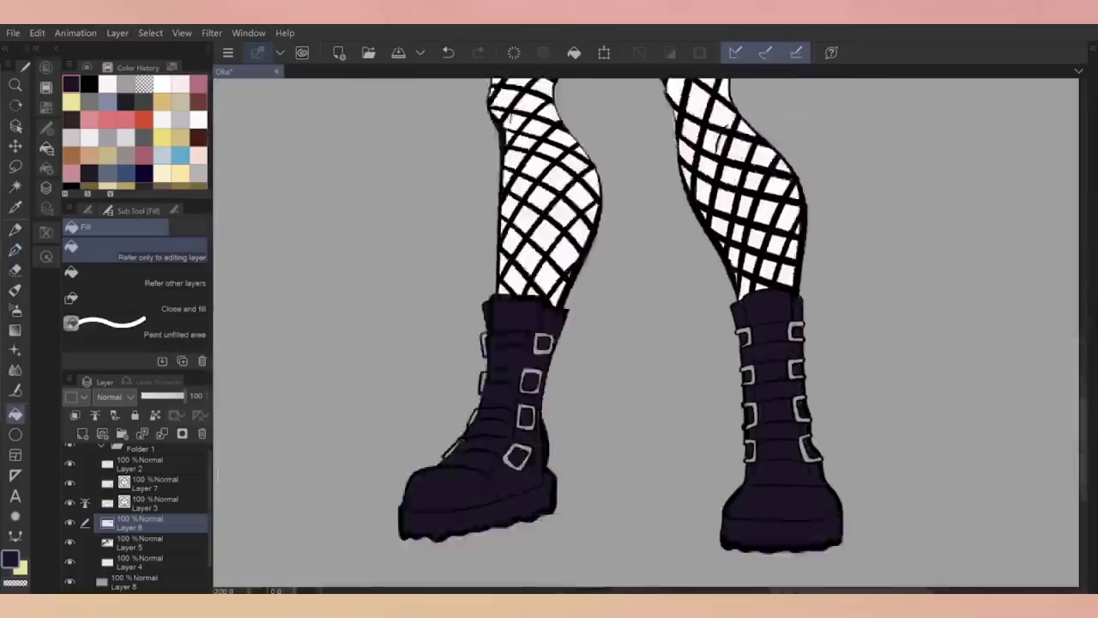
Paint the remaining gaps in and around the boot buckles dark purple with the G-pen
scroll(755, 463, up, 3)
scroll(703, 318, down, 2)
scroll(644, 334, up, 2)
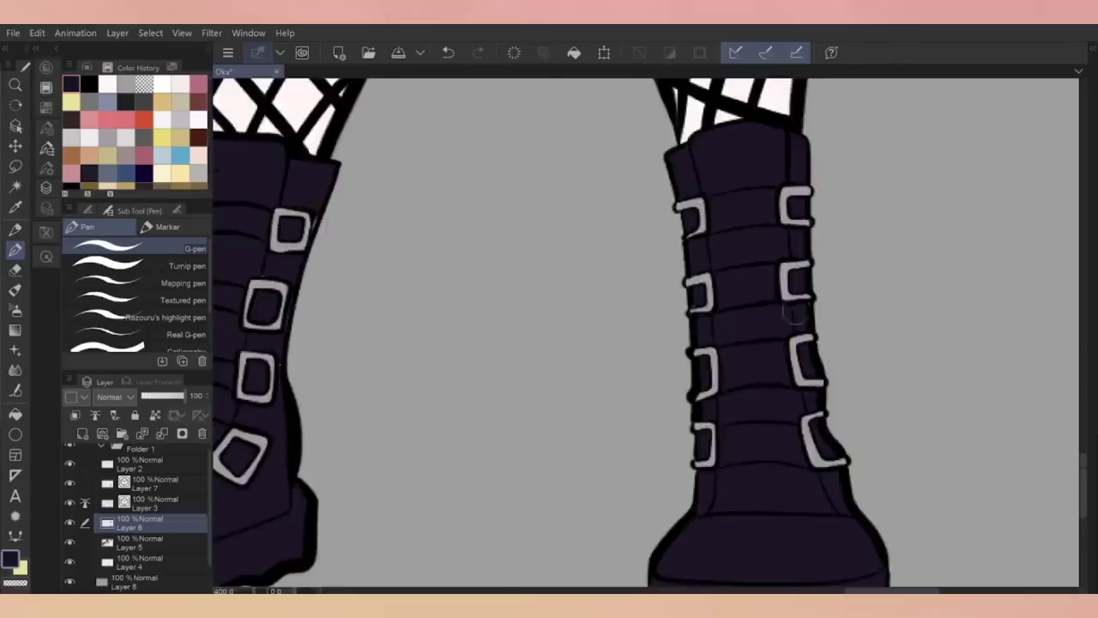
scroll(586, 209, up, 3)
scroll(650, 333, down, 3)
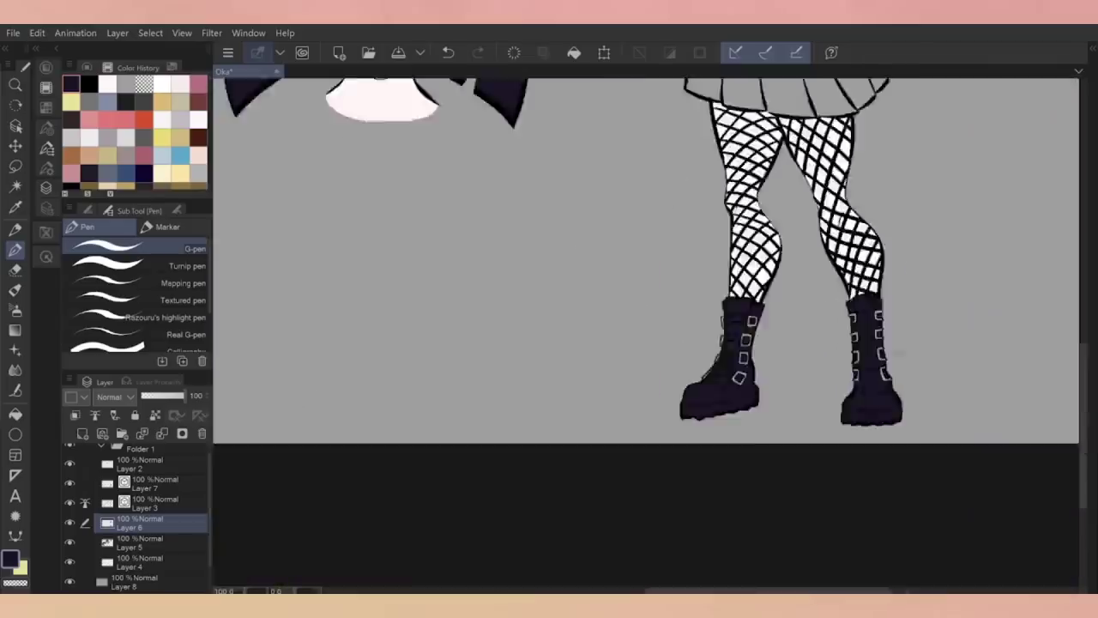
Turn the background white and colour the buckles of the left-hand boot grey on Layer 6
scroll(650, 333, up, 5)
key(g)
scroll(649, 333, down, 4)
scroll(626, 348, up, 3)
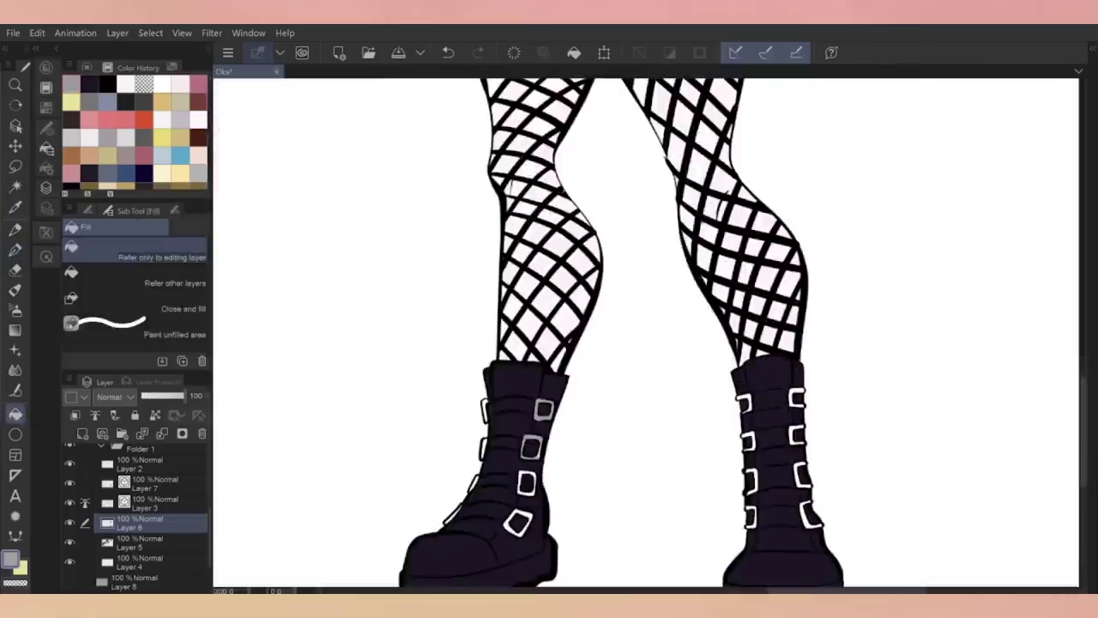
scroll(485, 489, up, 3)
key(p)
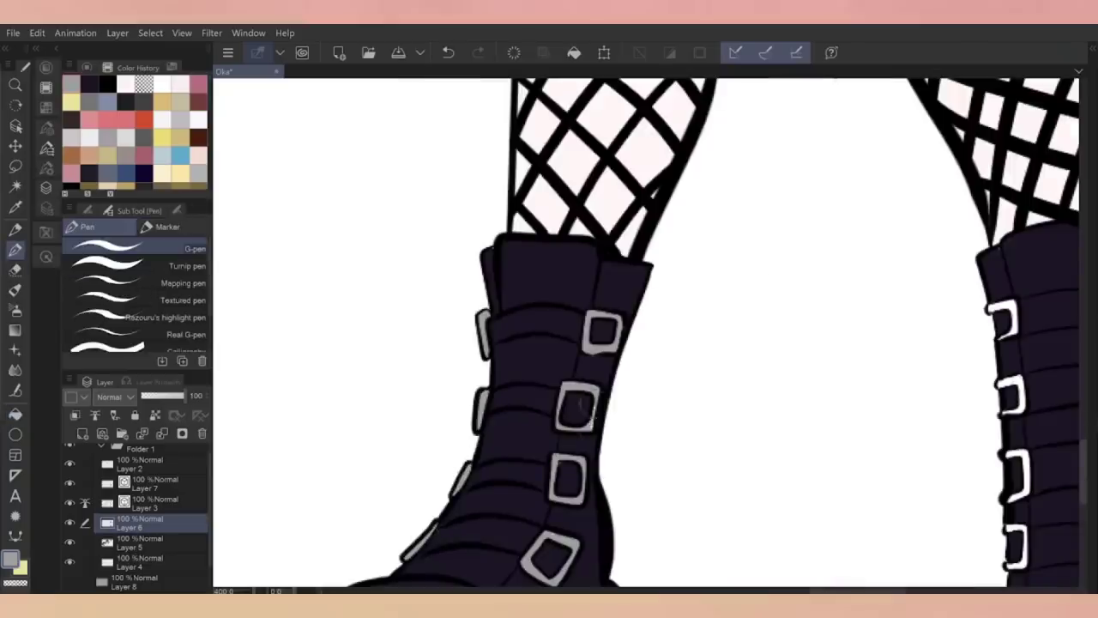
Fill the buckles of the right-hand boot with the same grey
drag(858, 343, 446, 296)
key(g)
click(668, 260)
click(670, 334)
click(699, 494)
click(679, 415)
click(580, 428)
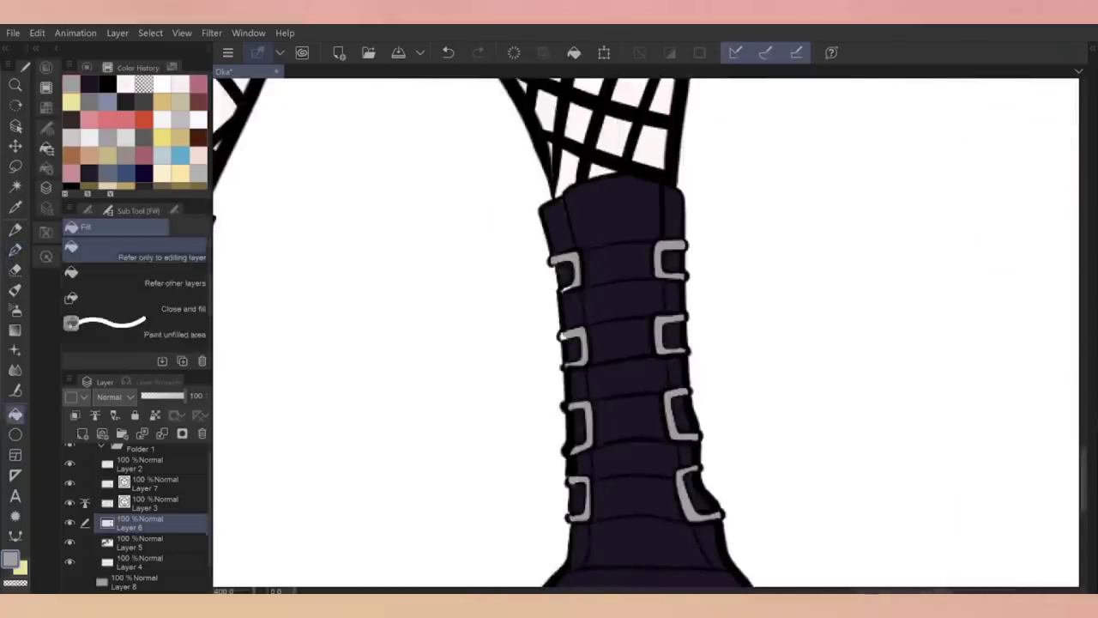
Touch up the right-hand boot around its buckles with dark purple
key(p)
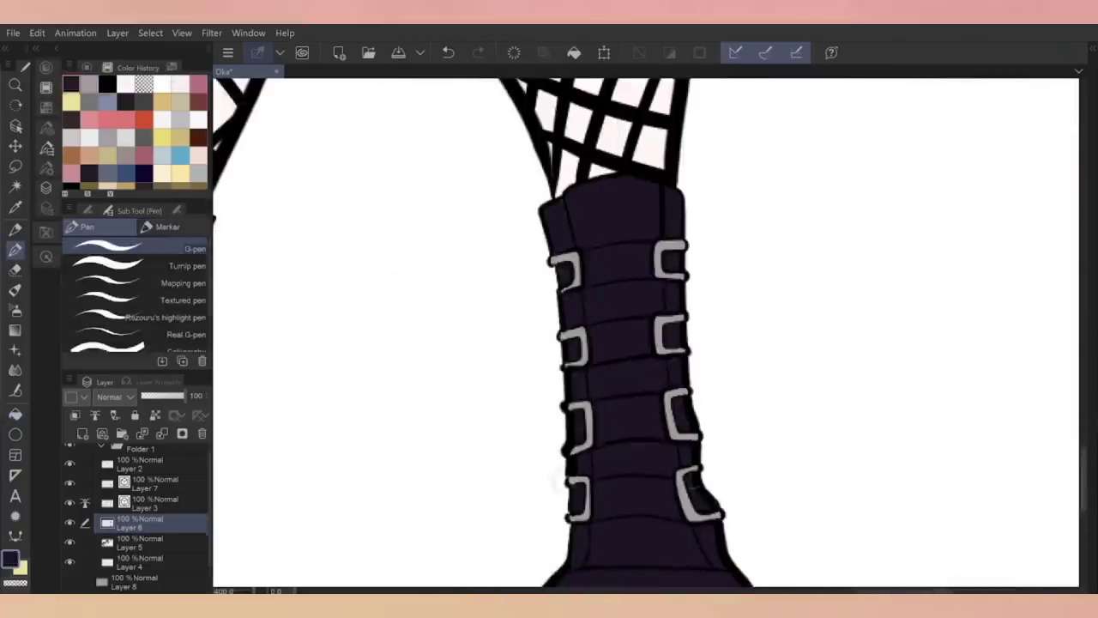
scroll(626, 335, down, 3)
drag(600, 172, 592, 480)
scroll(515, 258, up, 3)
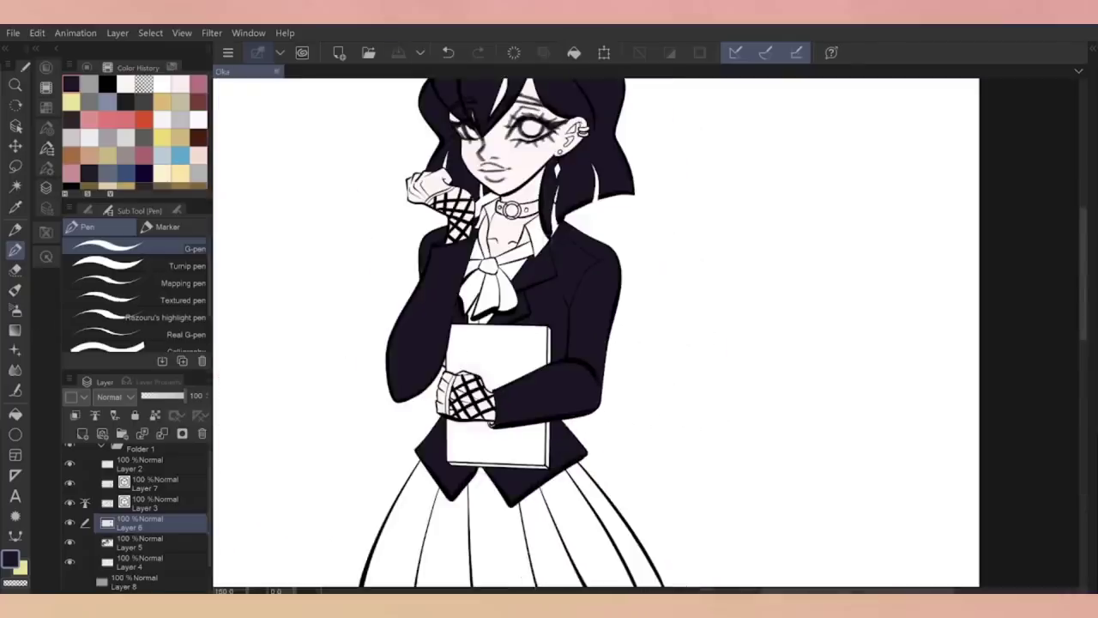
Colour the standing pose's choker band dark purple, keeping its ring and studs uncoloured
key(g)
scroll(523, 185, up, 3)
key(p)
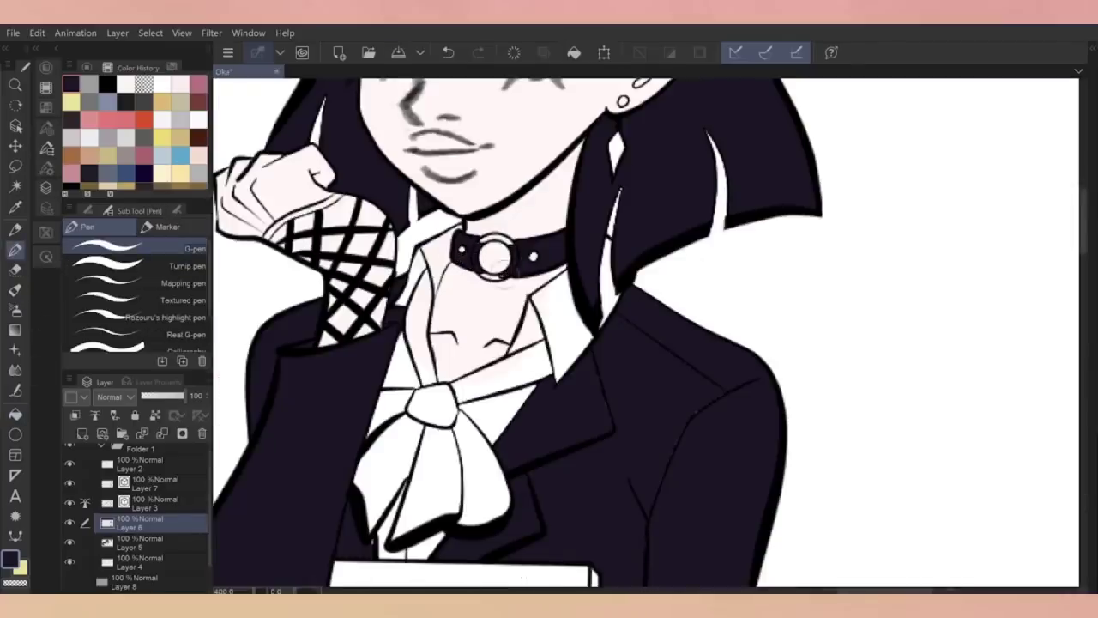
scroll(726, 314, down, 3)
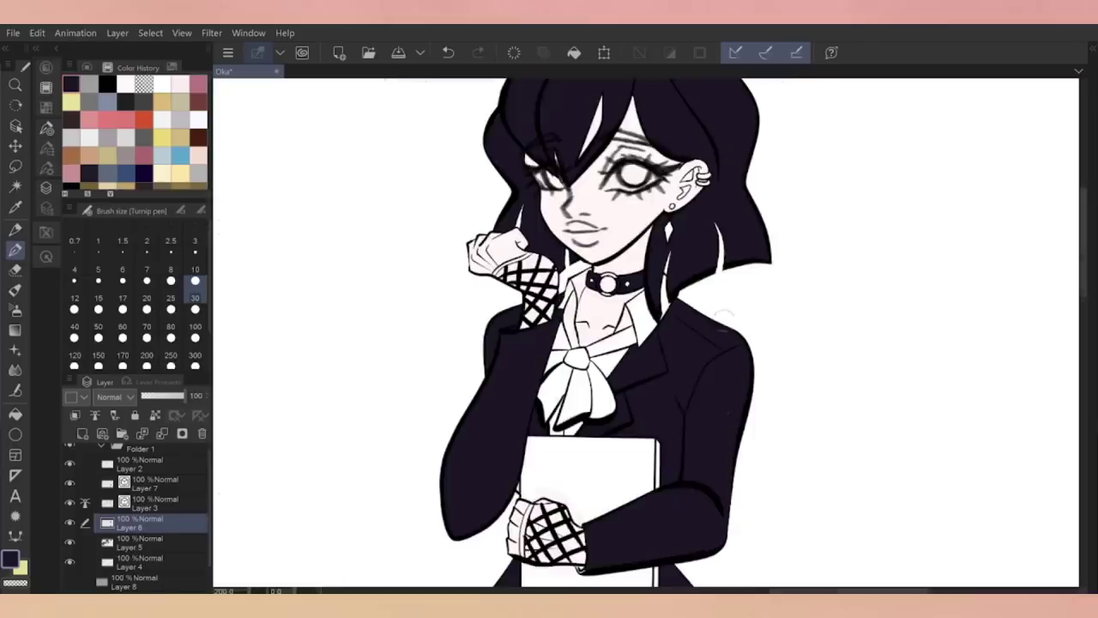
Colour the choker rings and the ear cuffs grey on Layer 6
scroll(645, 333, up, 3)
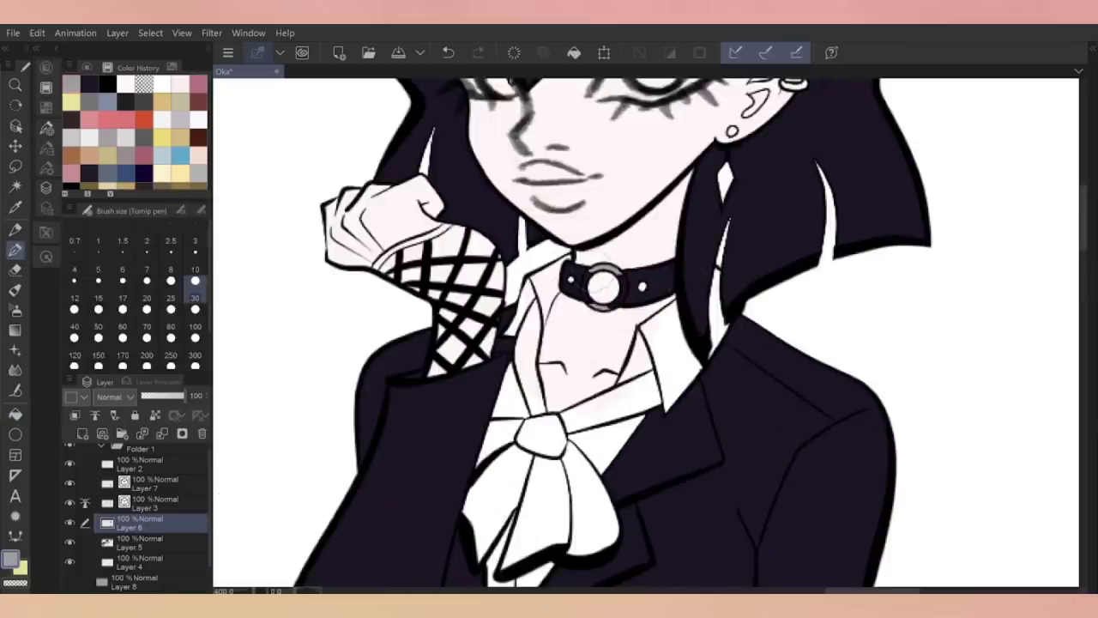
scroll(645, 333, down, 5)
scroll(646, 333, up, 4)
key(g)
scroll(635, 222, up, 3)
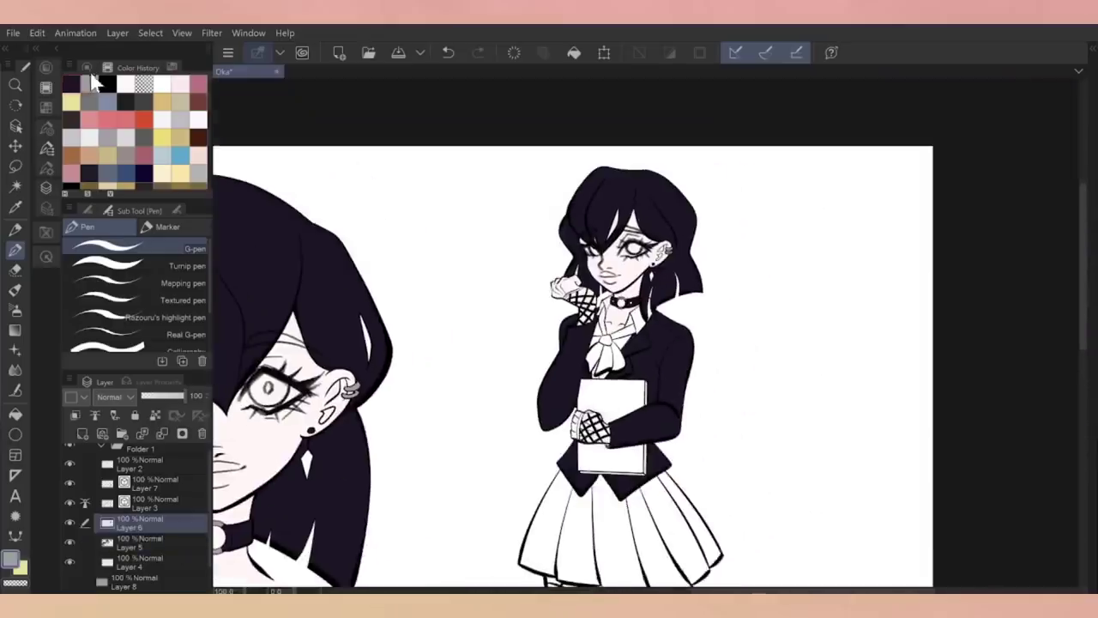
Fill the standing pose's shirt with light grey (H 0, S 1, V 85) and its neck bow with muted purple (H 264, S 20, V 31)
click(86, 67)
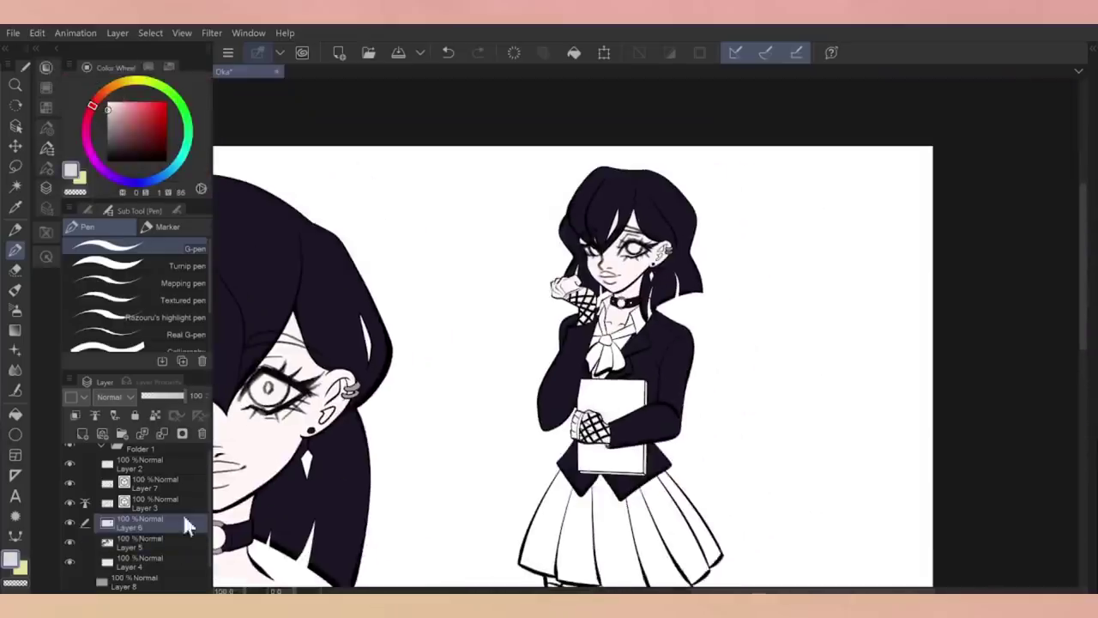
key(g)
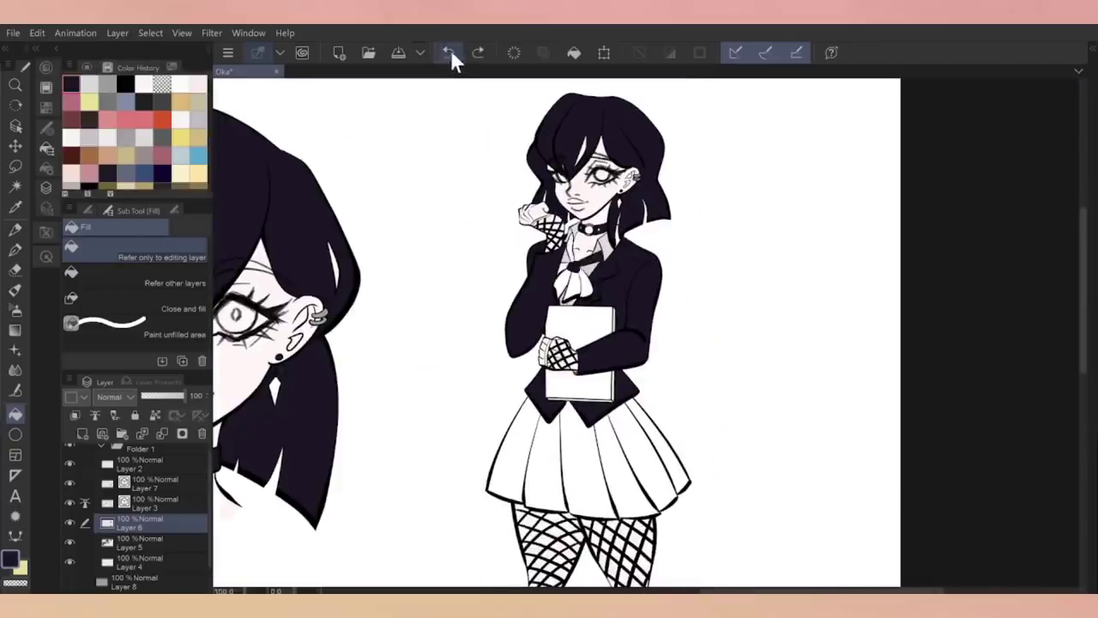
key(p)
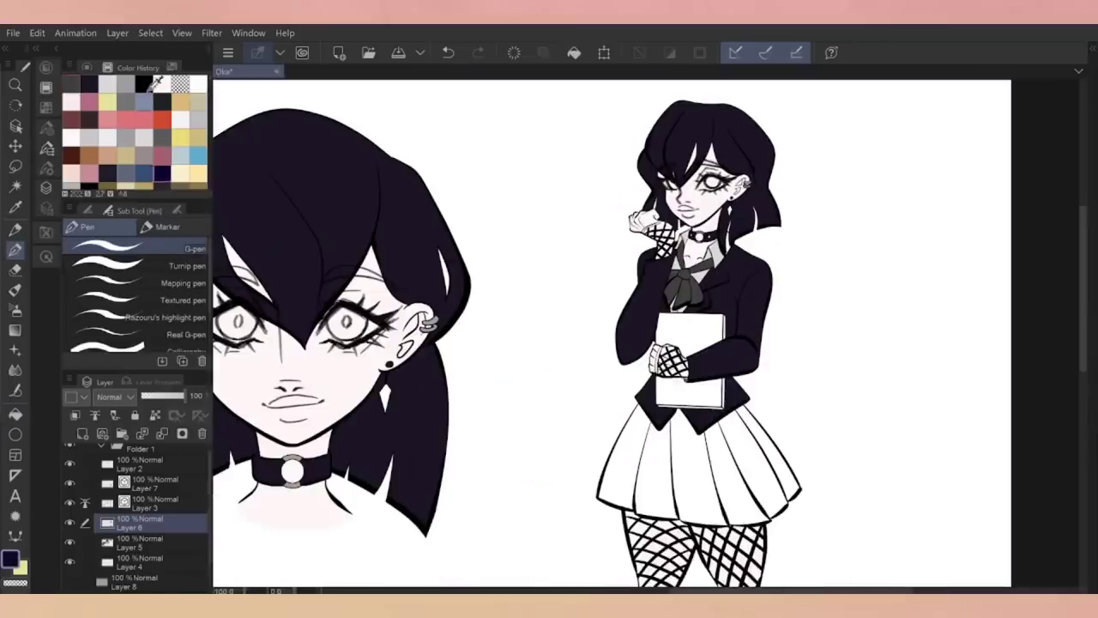
click(15, 413)
Add the Checkered pattern 02 material and limit it to the skirt with a skirt fill on Layer 9 beneath it
click(50, 256)
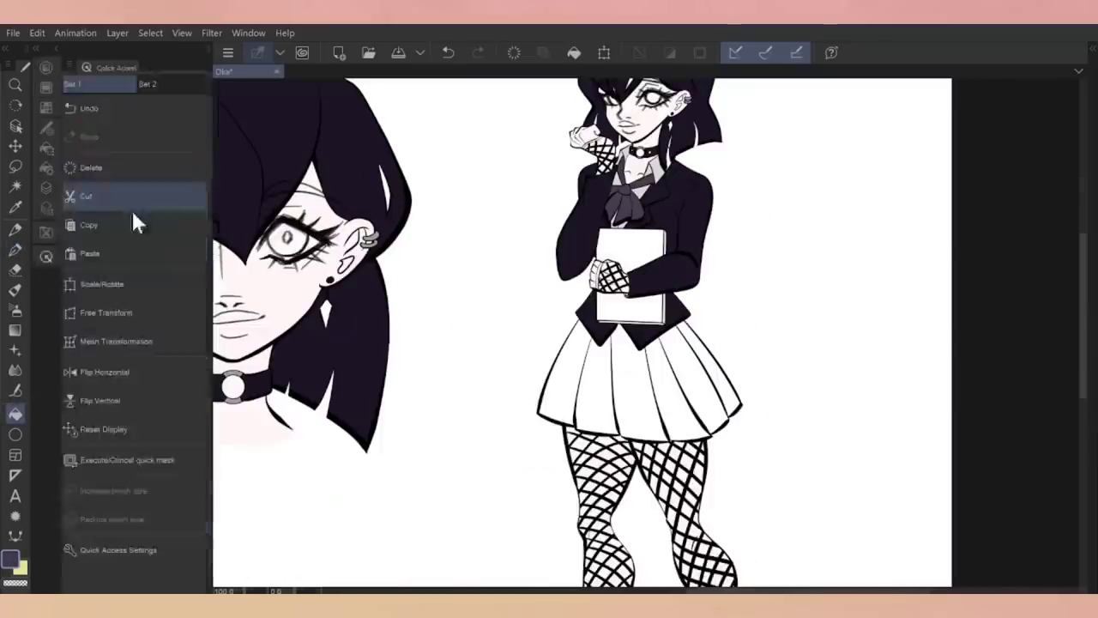
drag(178, 92, 583, 335)
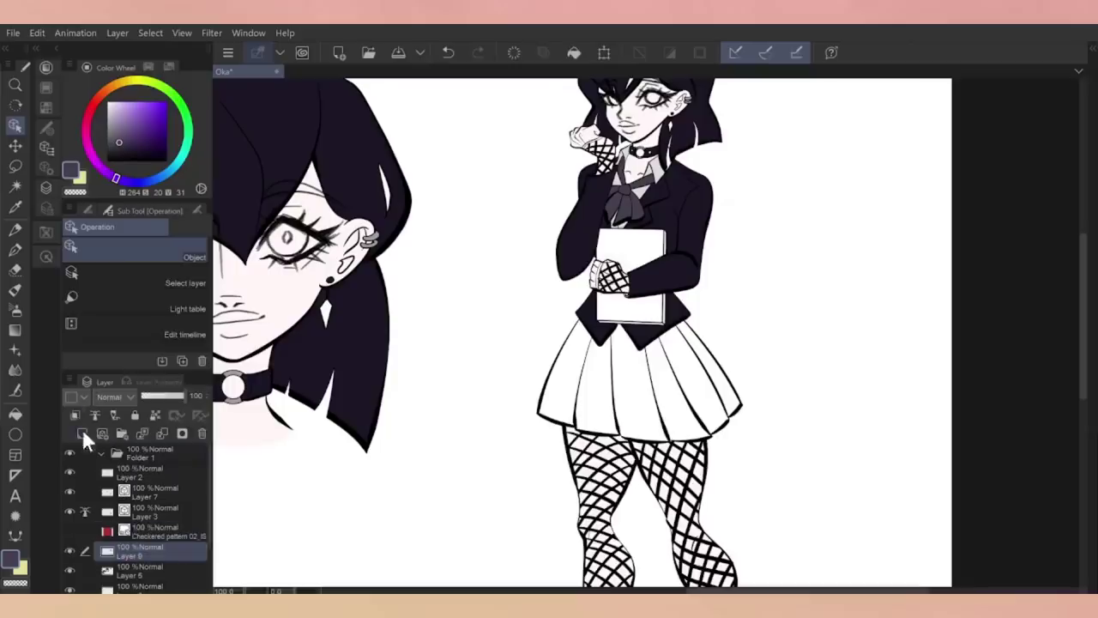
key(g)
click(639, 377)
click(86, 530)
Recolour the red skirt plaid to a muted grey with the Hue/Saturation/Luminosity tonal correction
click(37, 33)
mouse_move(248, 312)
click(309, 311)
key(Return)
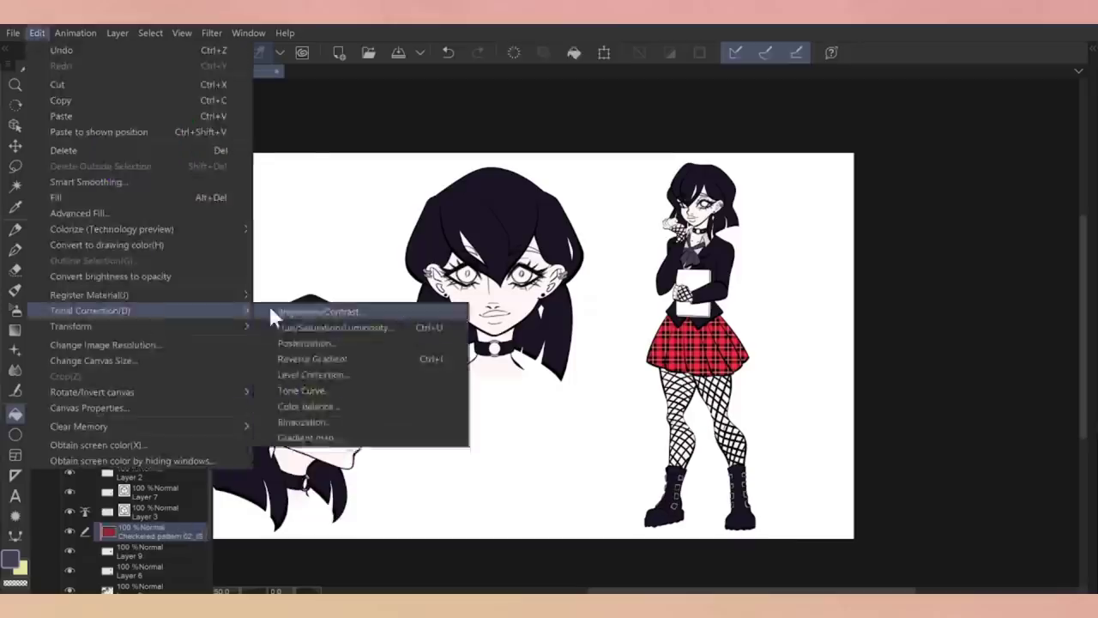
click(300, 327)
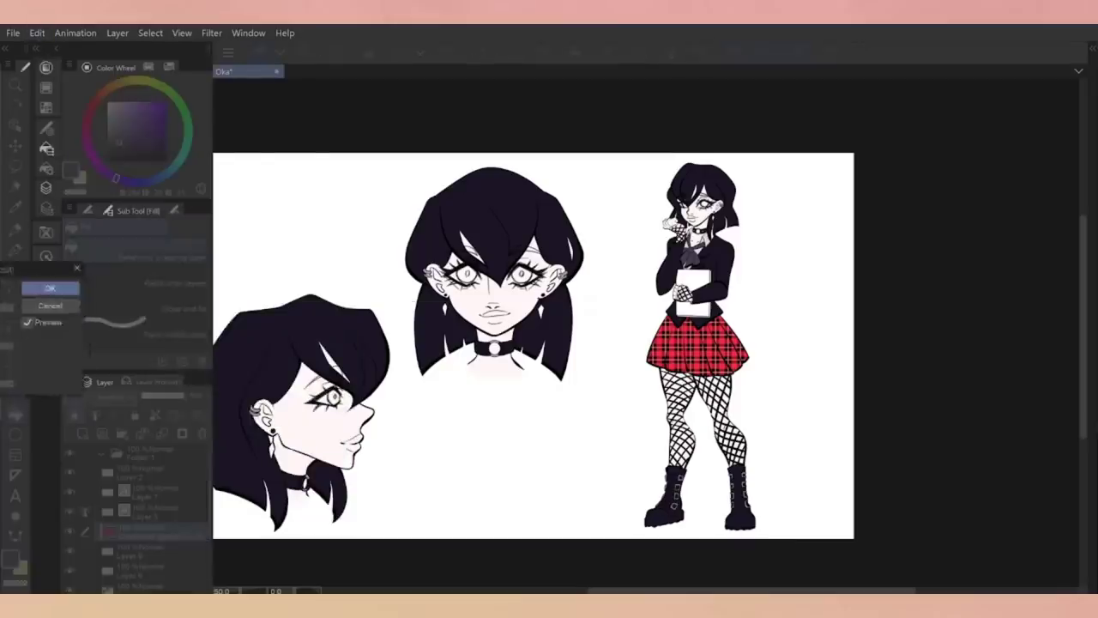
click(566, 317)
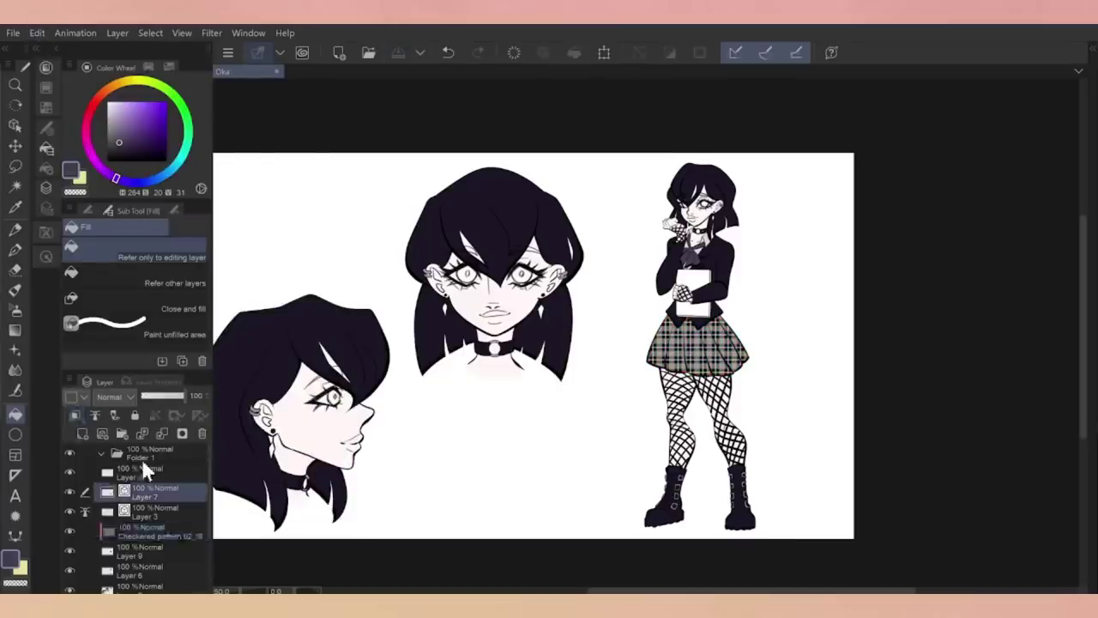
Create a new layer above Layer 7 and paint the eye whites of the front and side views light grey (H 1, S 4, V 83)
click(156, 498)
key(ctrl+shift+n)
scroll(550, 344, up, 5)
click(92, 104)
key(p)
mouse_move(601, 218)
mouse_down()
mouse_move(648, 241)
mouse_move(678, 227)
mouse_up()
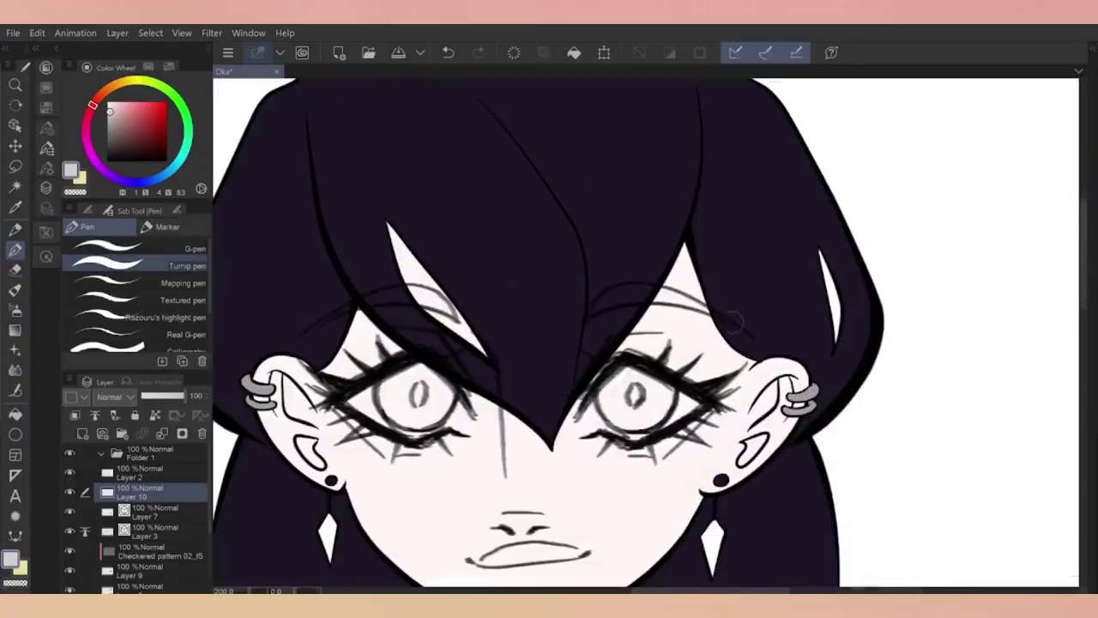
mouse_move(605, 377)
mouse_down()
mouse_move(699, 433)
mouse_move(463, 416)
mouse_up()
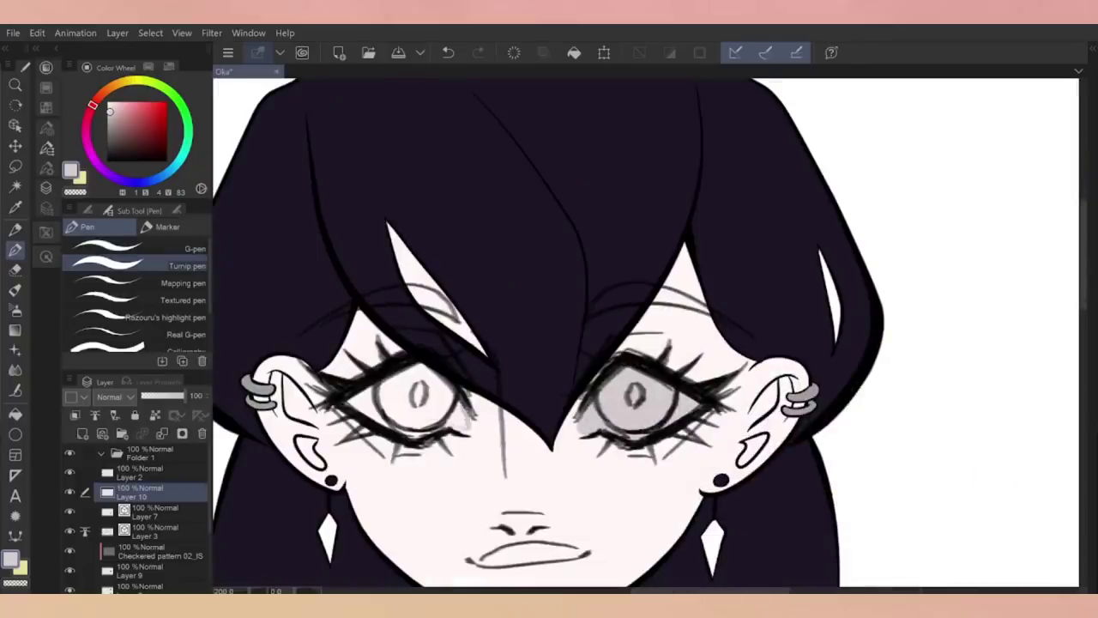
drag(343, 394, 472, 424)
drag(395, 403, 463, 421)
drag(601, 377, 630, 395)
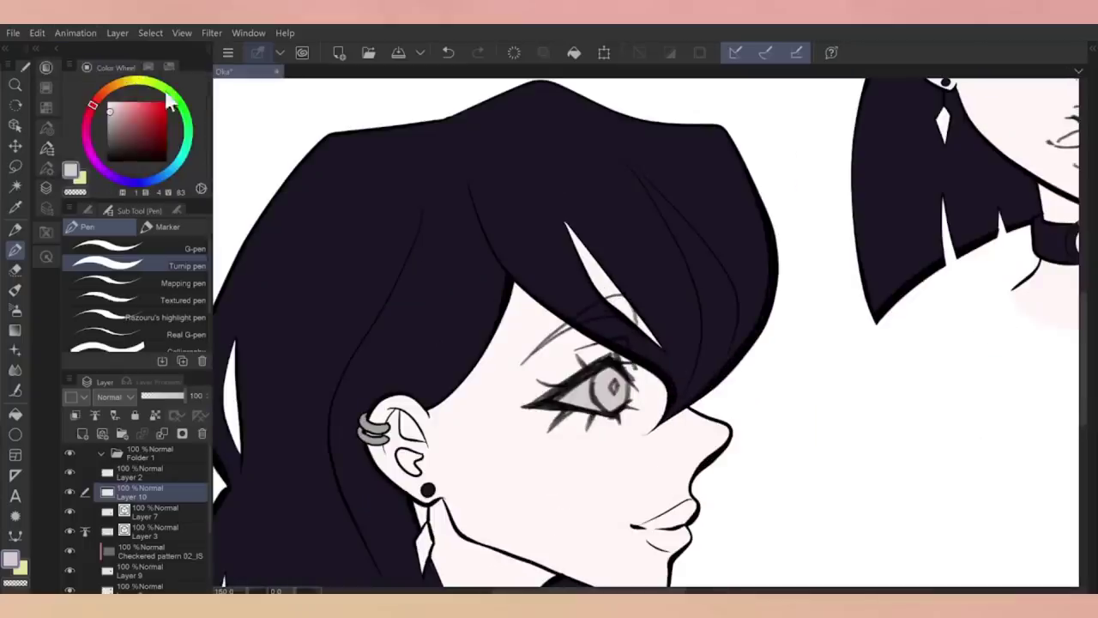
Paint the irises teal green on the new layer in the front view and the standing pose
click(155, 122)
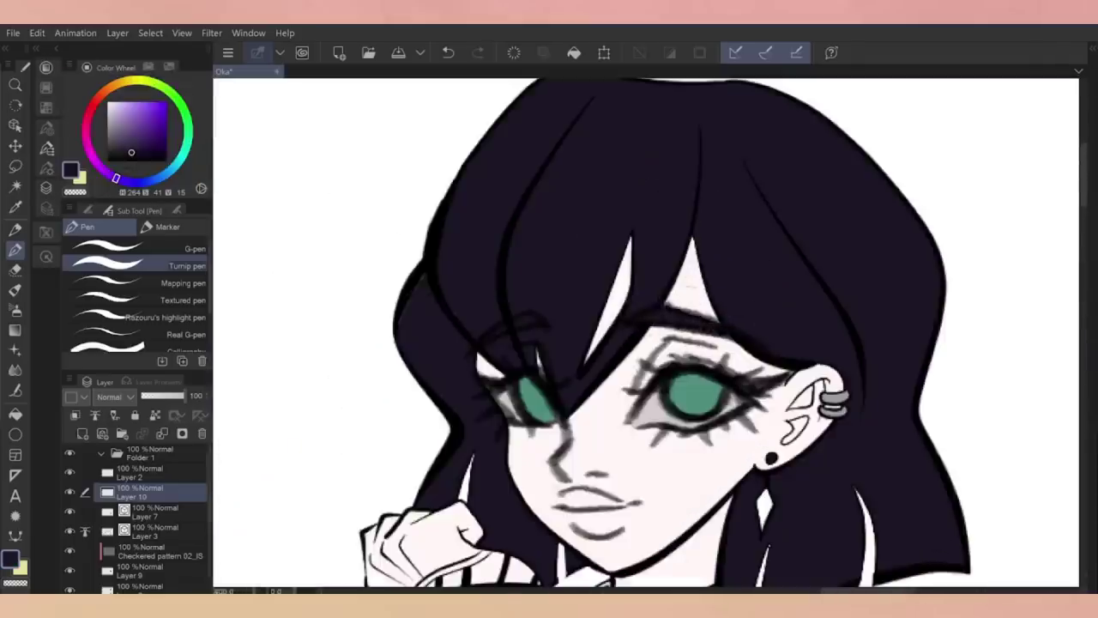
Paint the eyebrows of the standing pose and front view dark purple (H 264, S 41, V 15) on Layer 10
drag(668, 319, 719, 306)
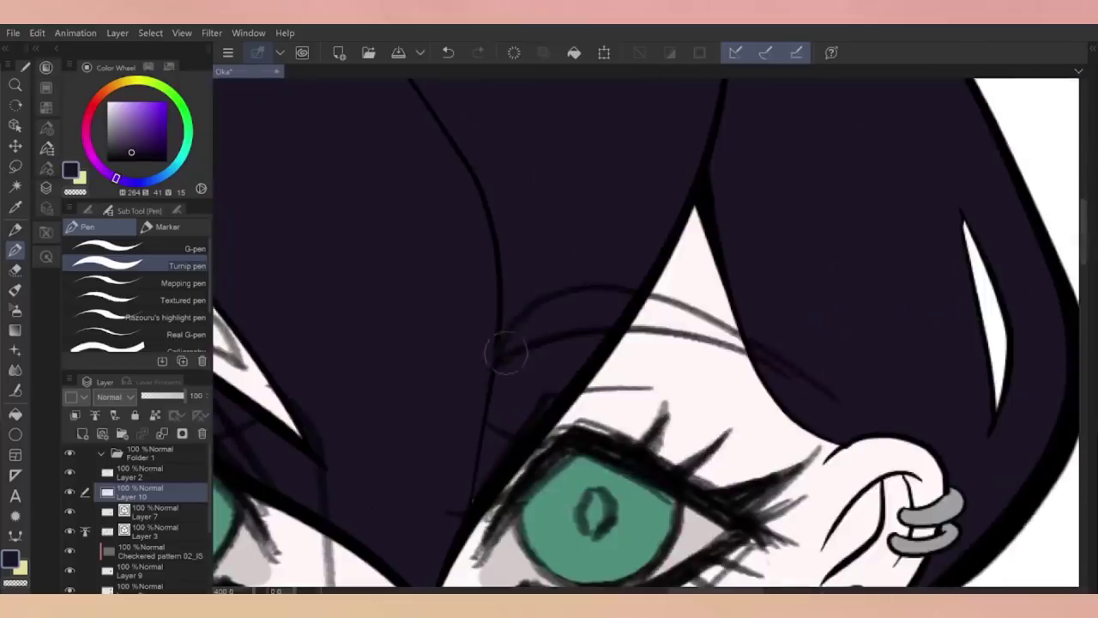
drag(626, 300, 756, 334)
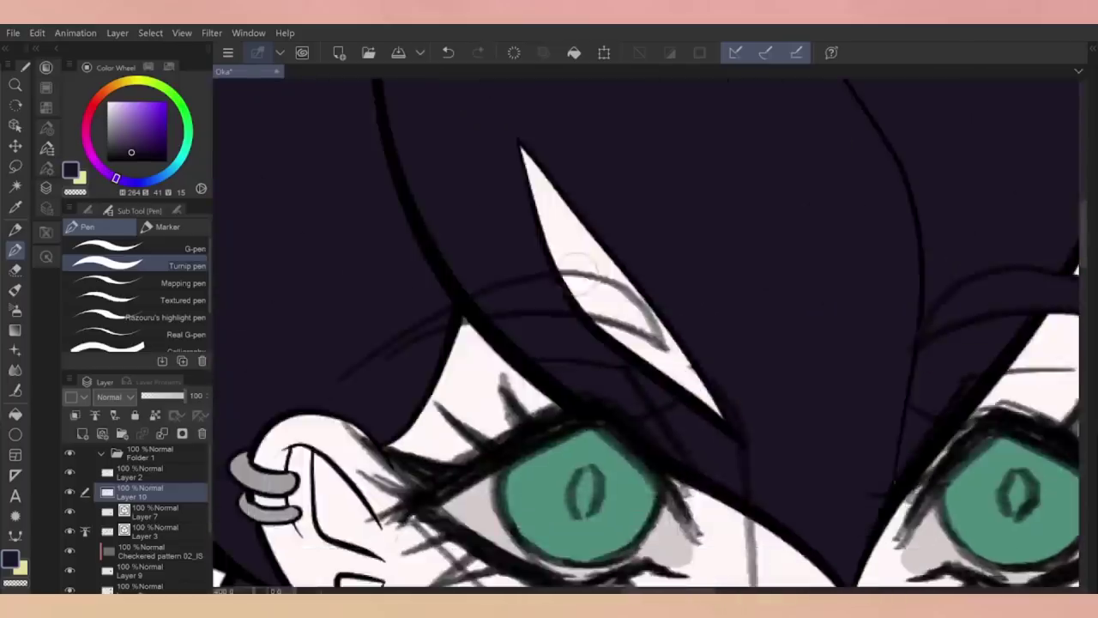
drag(558, 274, 656, 339)
drag(614, 283, 678, 353)
drag(592, 314, 541, 296)
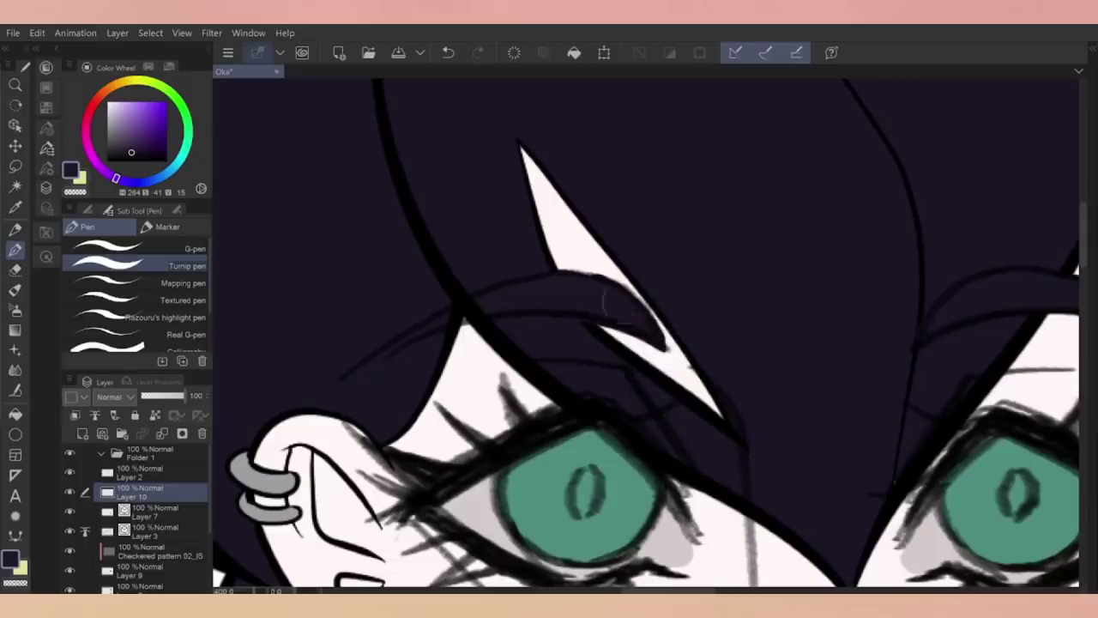
Ink the profile head's eyebrow over the sketch on Layer 10 in dark purple with the Turnip pen
key(e)
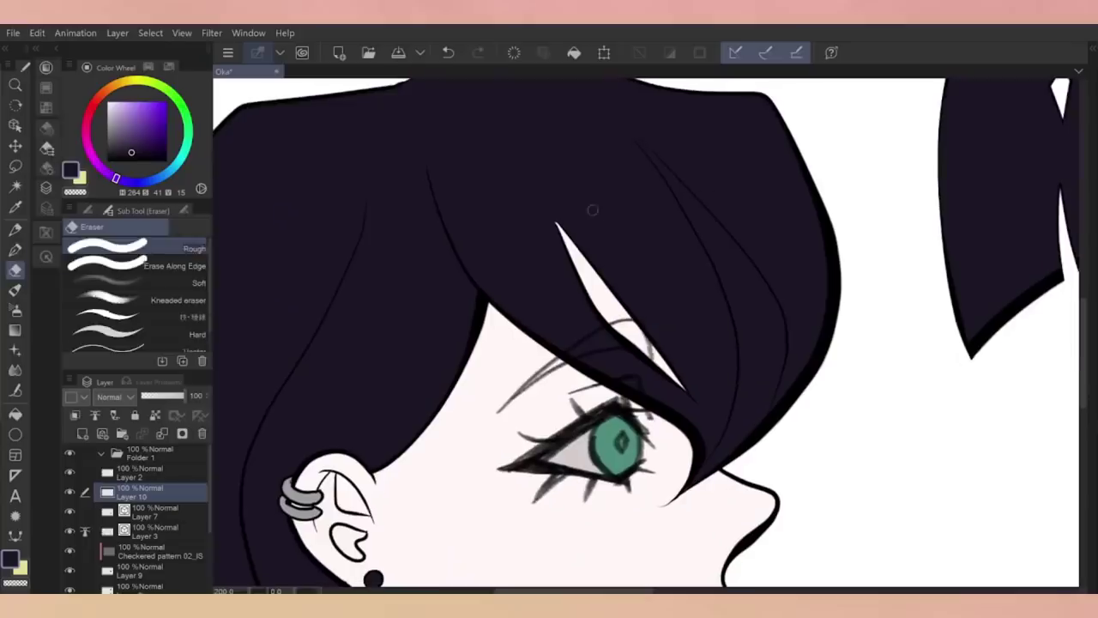
key(p)
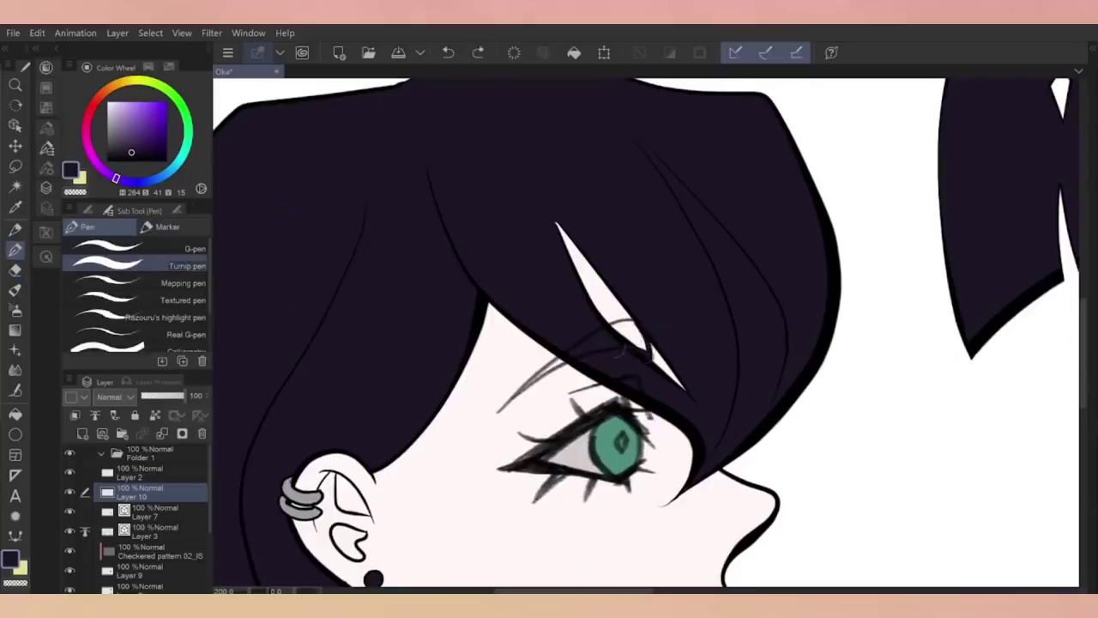
drag(611, 326, 639, 319)
key(ctrl+z)
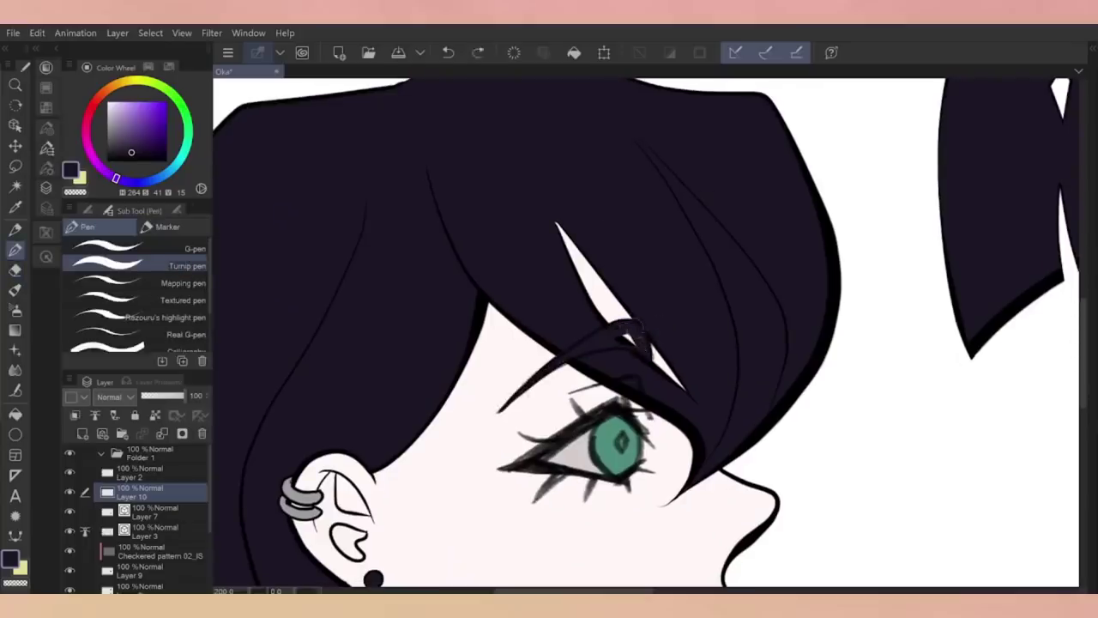
scroll(821, 393, down, 6)
Add a new layer above the checkered pattern and fill the drop earrings with the teal green of the eyes
key(ctrl+shift+n)
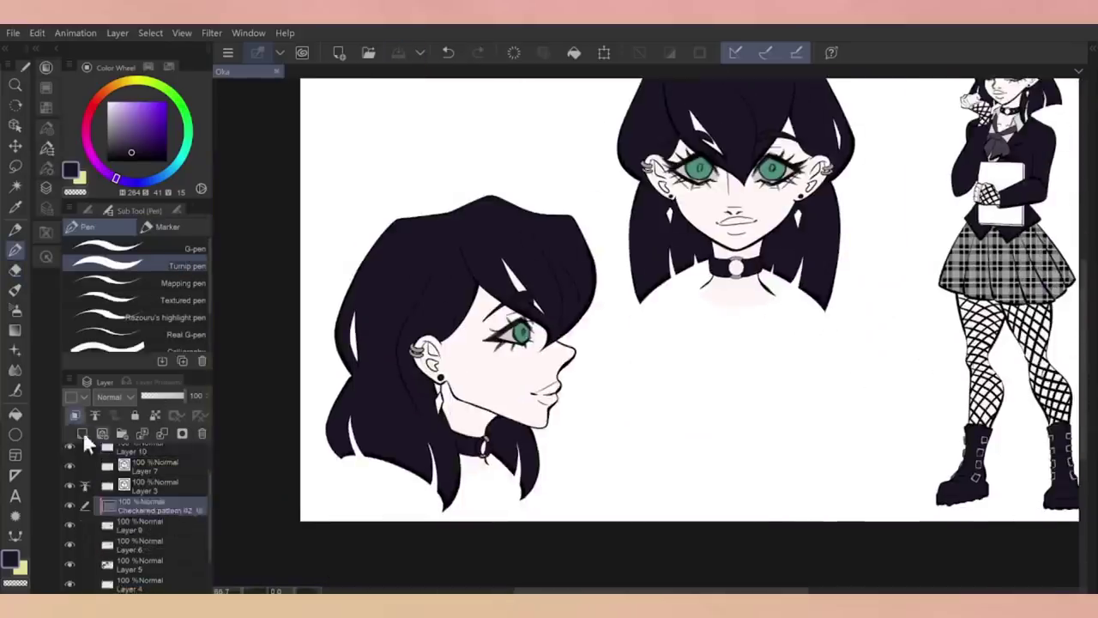
key(g)
click(138, 67)
click(72, 83)
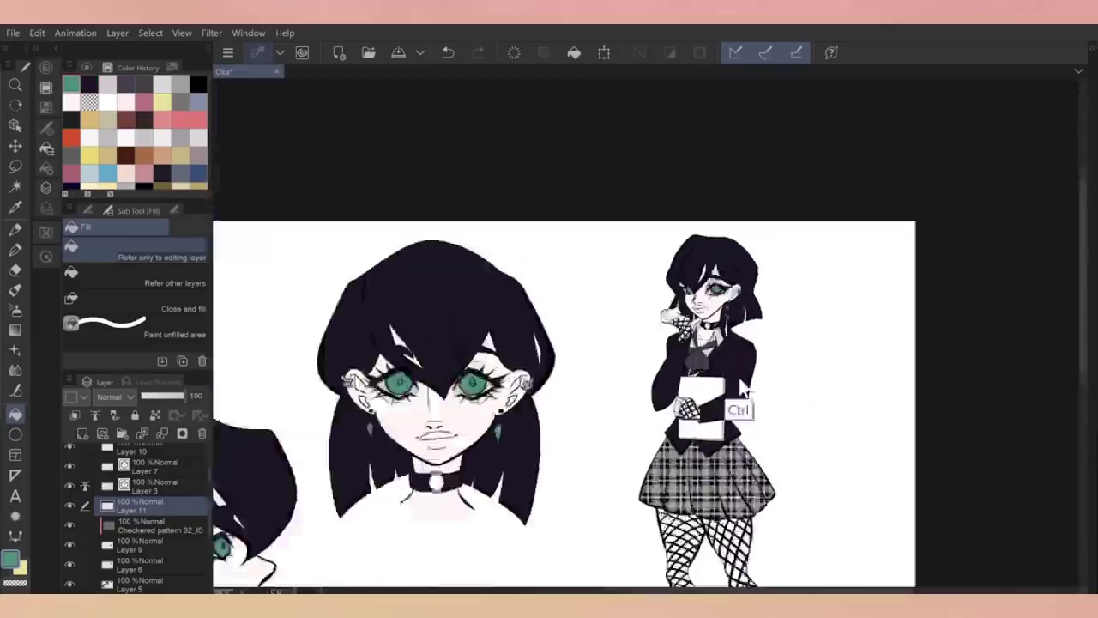
Fill the full-body figure's notebook cover khaki and its page edges white on another new layer
key(ctrl+shift+n)
click(108, 120)
scroll(639, 283, up, 3)
click(637, 285)
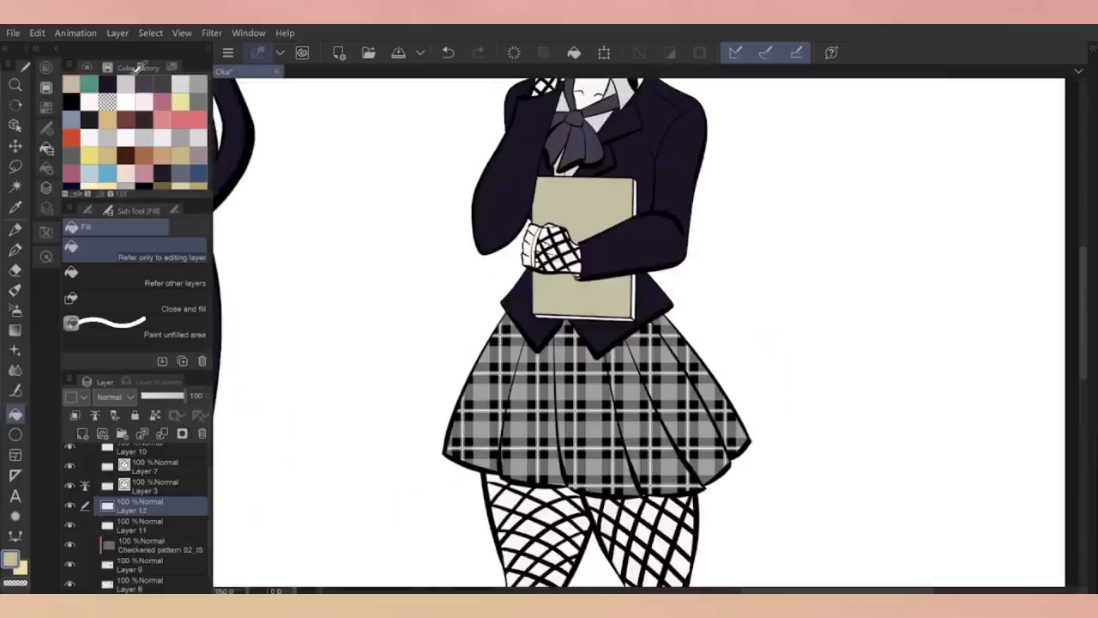
click(124, 82)
scroll(138, 515, down, 3)
scroll(644, 334, up, 2)
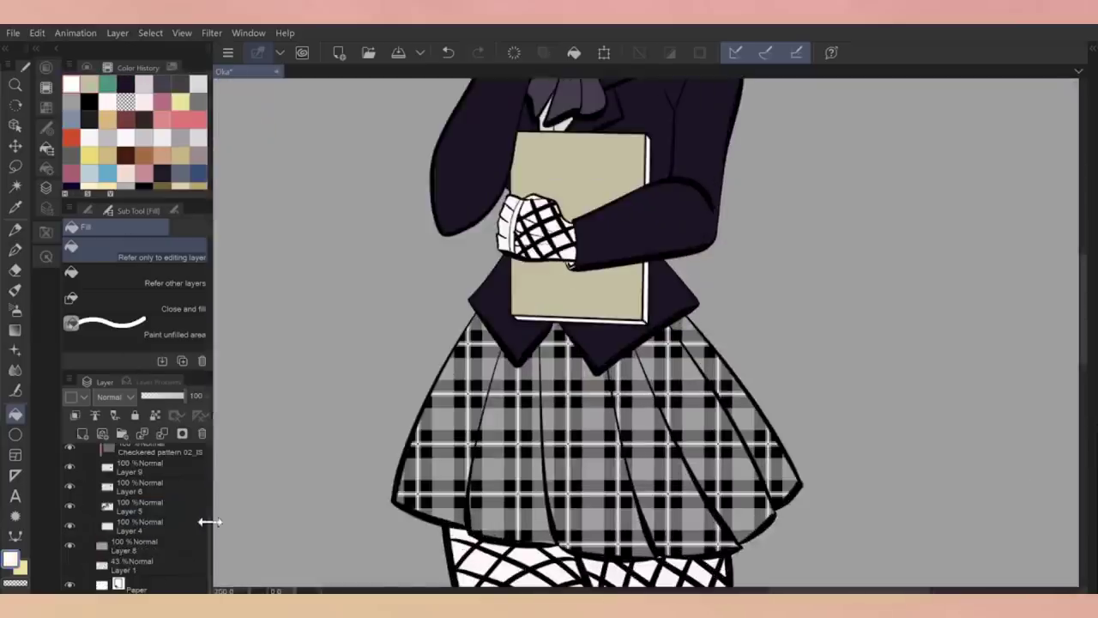
Draw black spiral binding rings along the notebook's edge on Layer 3 with the G-pen
scroll(145, 515, up, 3)
click(154, 487)
click(127, 67)
key(p)
scroll(656, 147, up, 2)
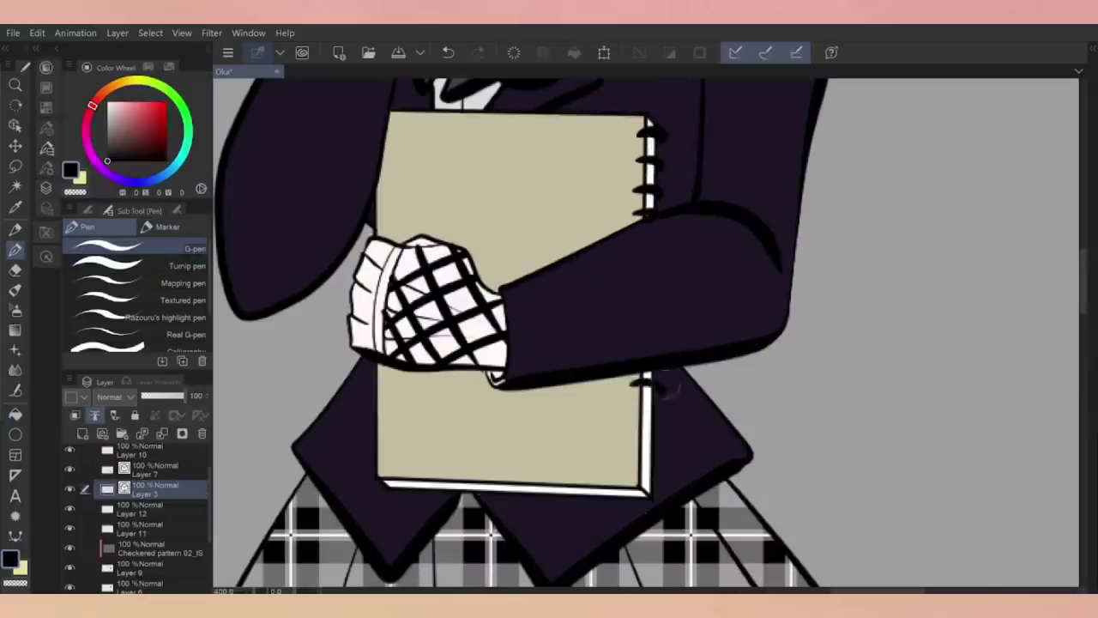
drag(629, 411, 662, 422)
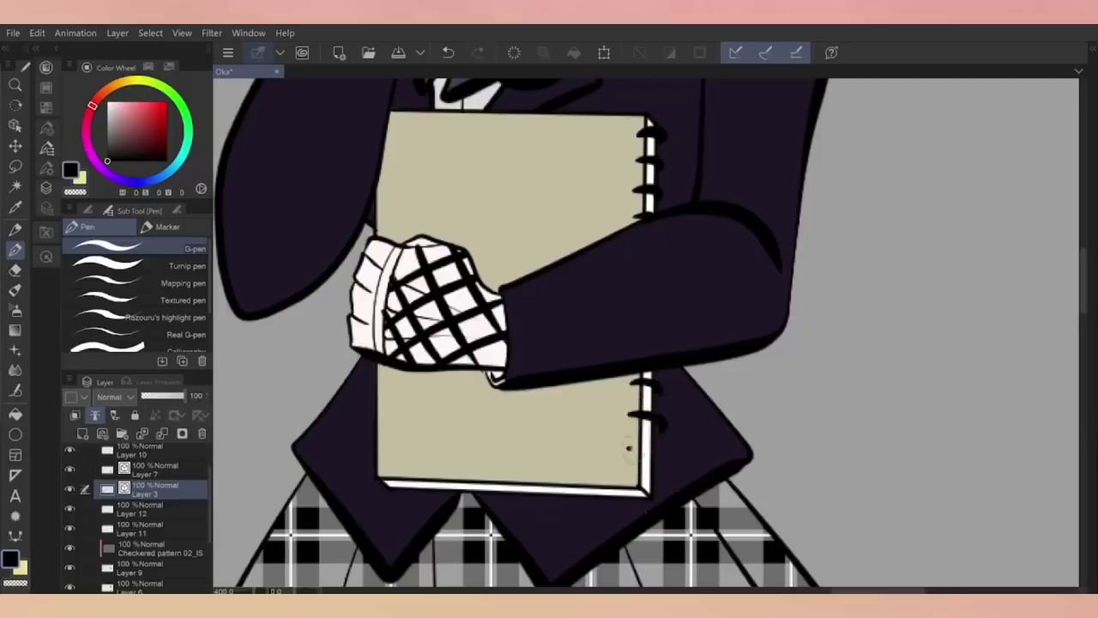
Undo the notebook's binding rings and redraw them thinner and more widely spaced along the same edge
key(ctrl+z)
key(ctrl+z)
key(ctrl+z)
key(ctrl+z)
key(ctrl+z)
key(ctrl+z)
key(ctrl+z)
key(ctrl+z)
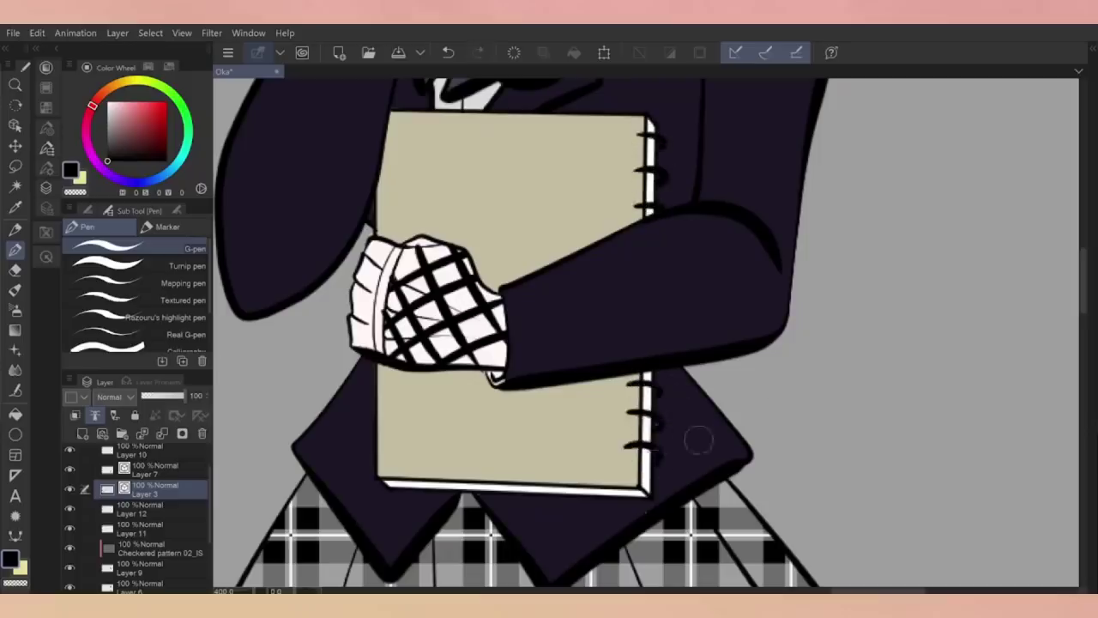
scroll(760, 458, down, 3)
scroll(760, 458, up, 3)
scroll(667, 162, down, 3)
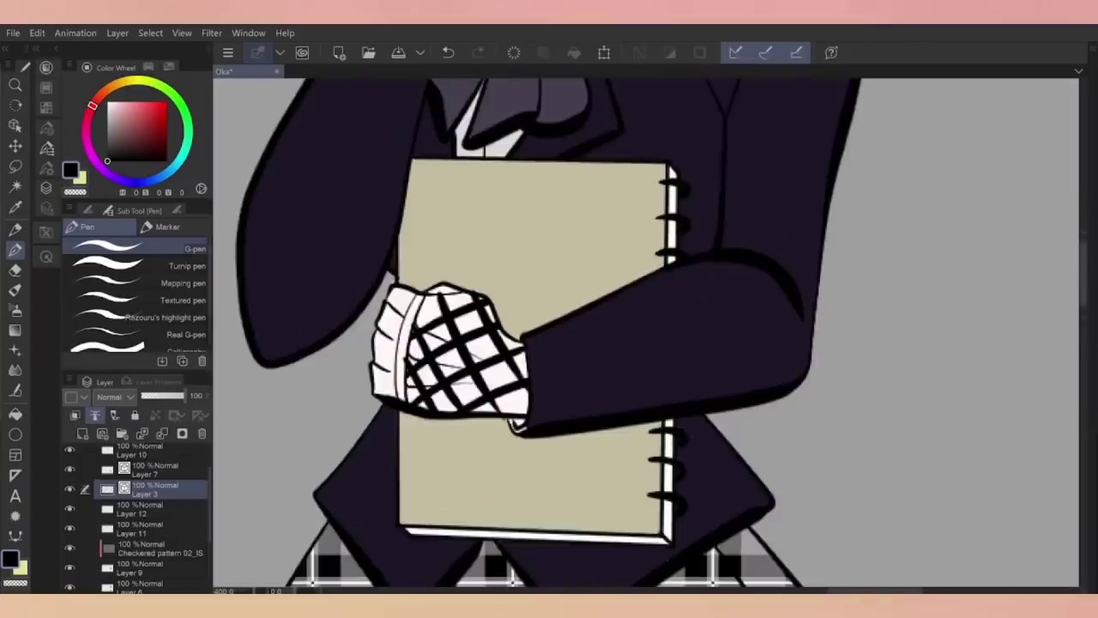
Airbrush soft pink blush onto the profile head's cheek, forehead and nose on Layer 13, using the Soft airbrush
scroll(668, 161, down, 3)
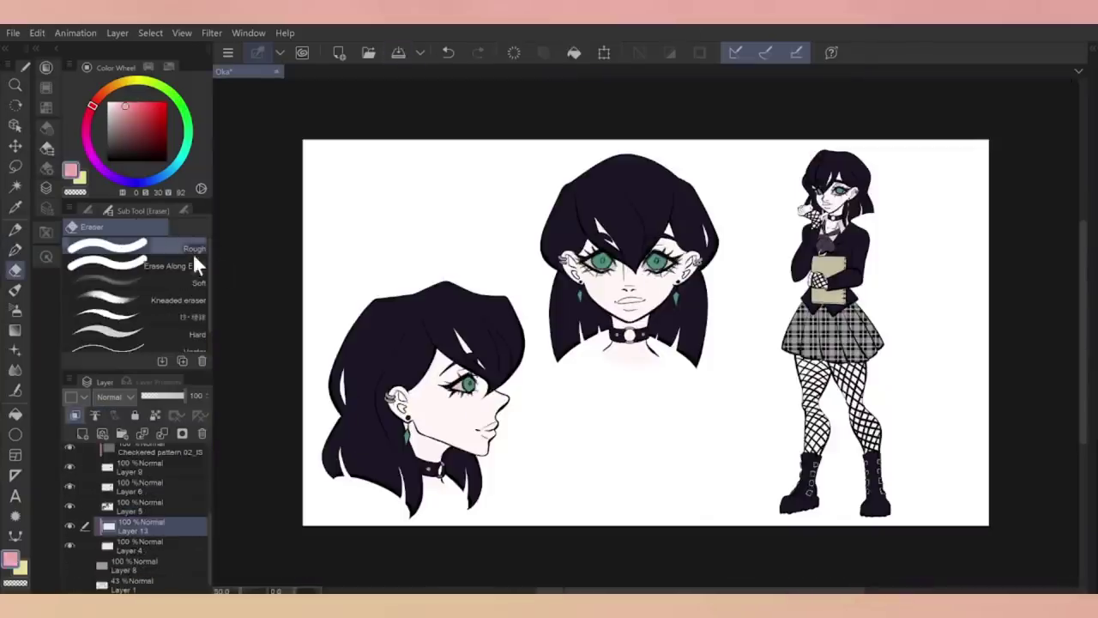
click(15, 309)
click(87, 210)
drag(430, 393, 464, 409)
click(171, 354)
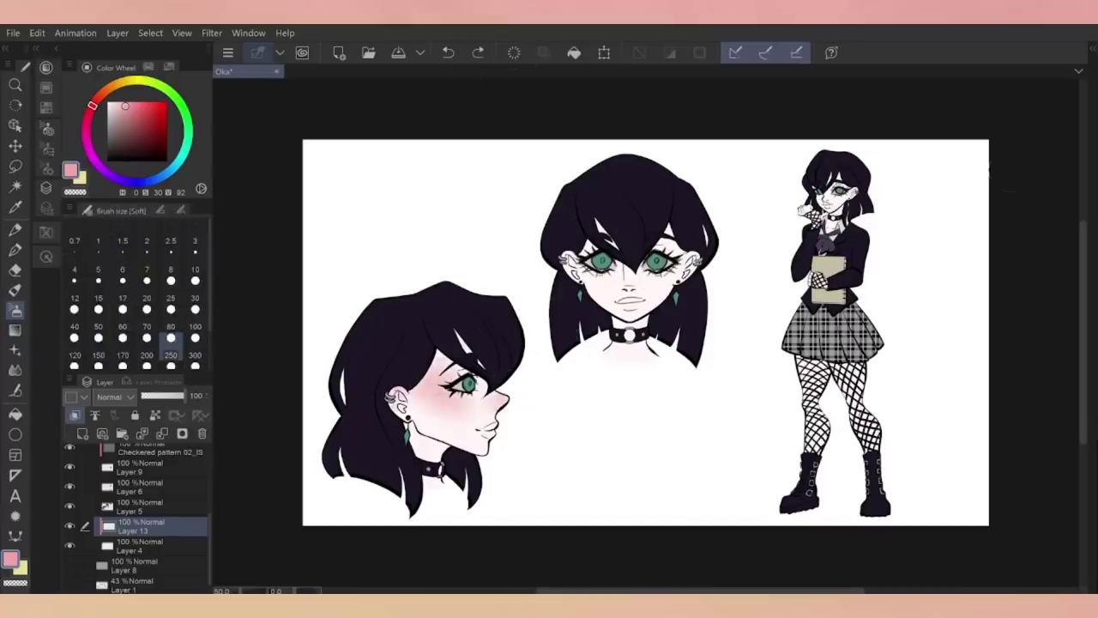
Airbrush pink blush onto the front-view head's cheeks, ears and nose with the Soft airbrush
key(ctrl+plus)
key(e)
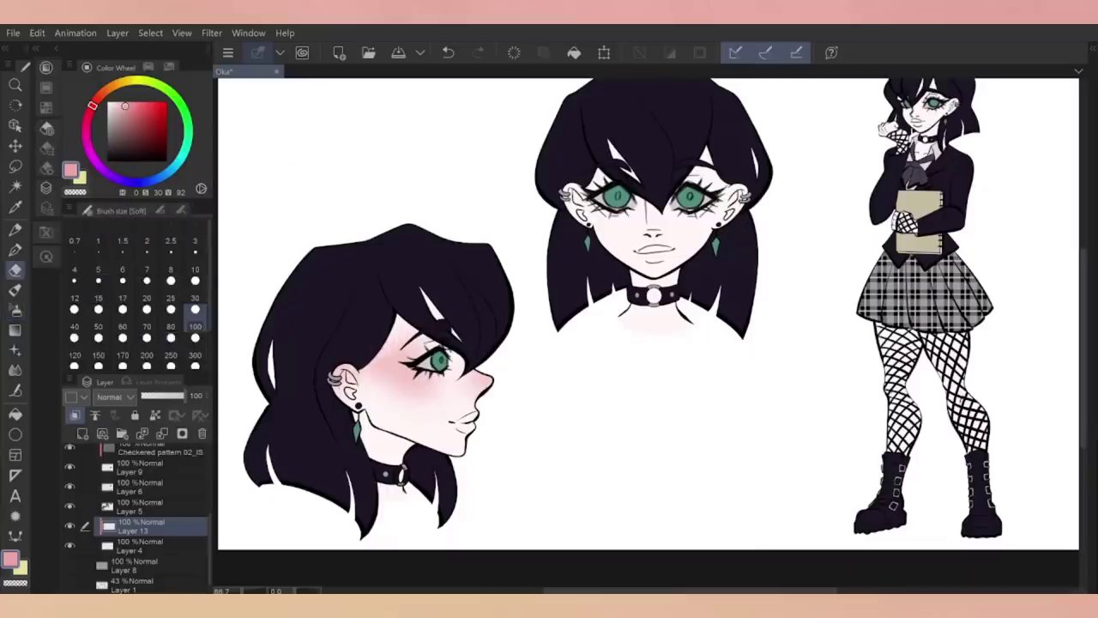
click(14, 309)
click(98, 355)
drag(690, 215, 712, 222)
drag(592, 225, 630, 232)
click(171, 326)
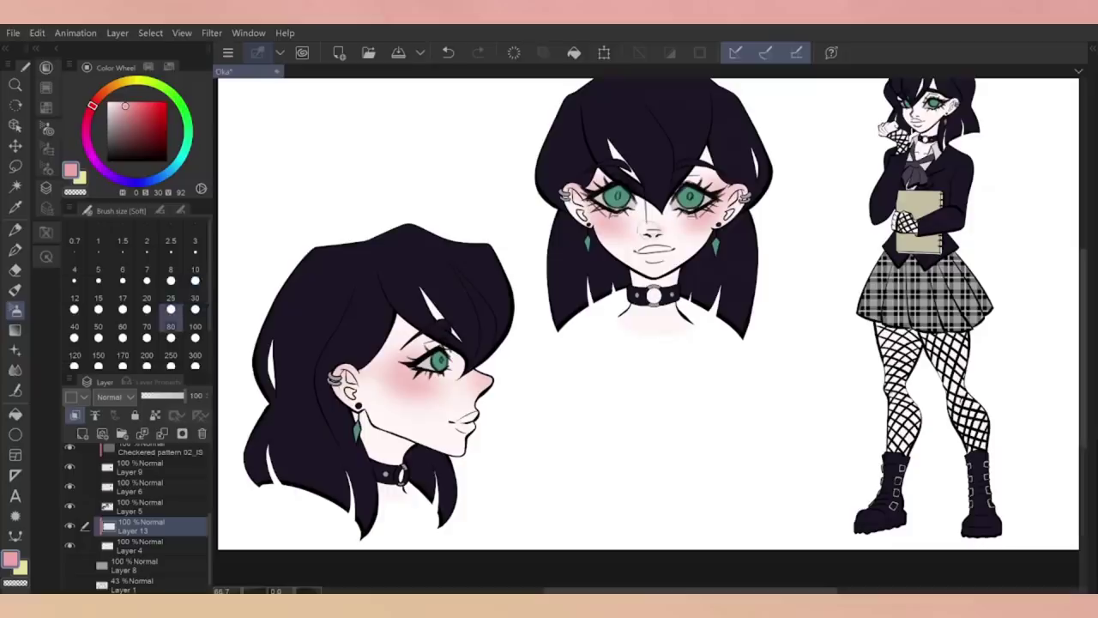
key(ctrl+plus)
key(ctrl+plus)
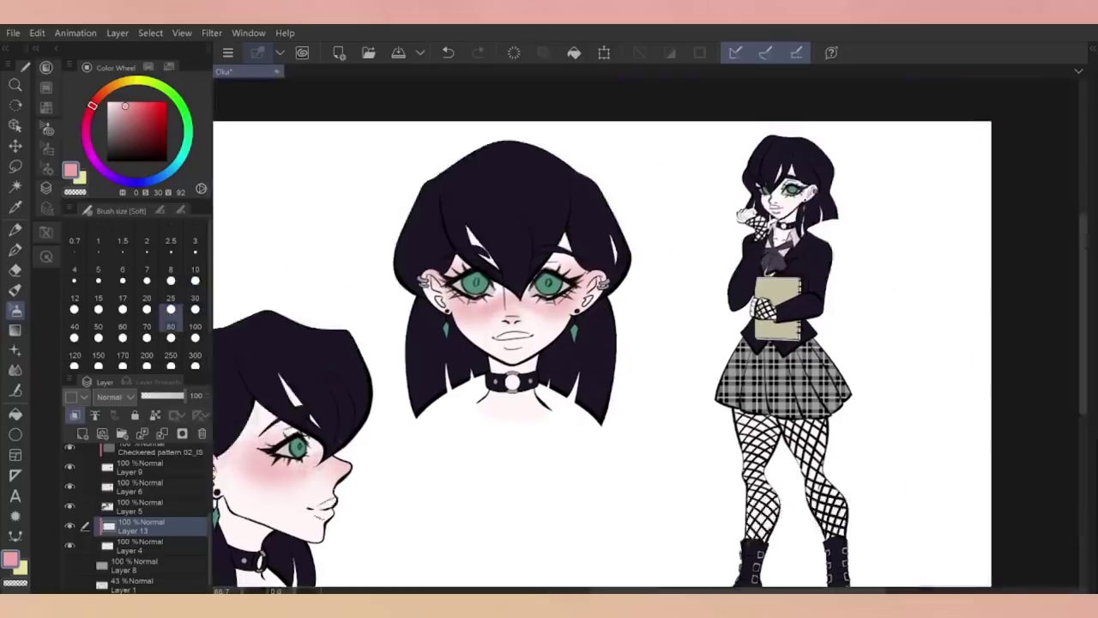
Airbrush pink blush onto the full-body figure's face with the Soft airbrush at size 70
click(147, 326)
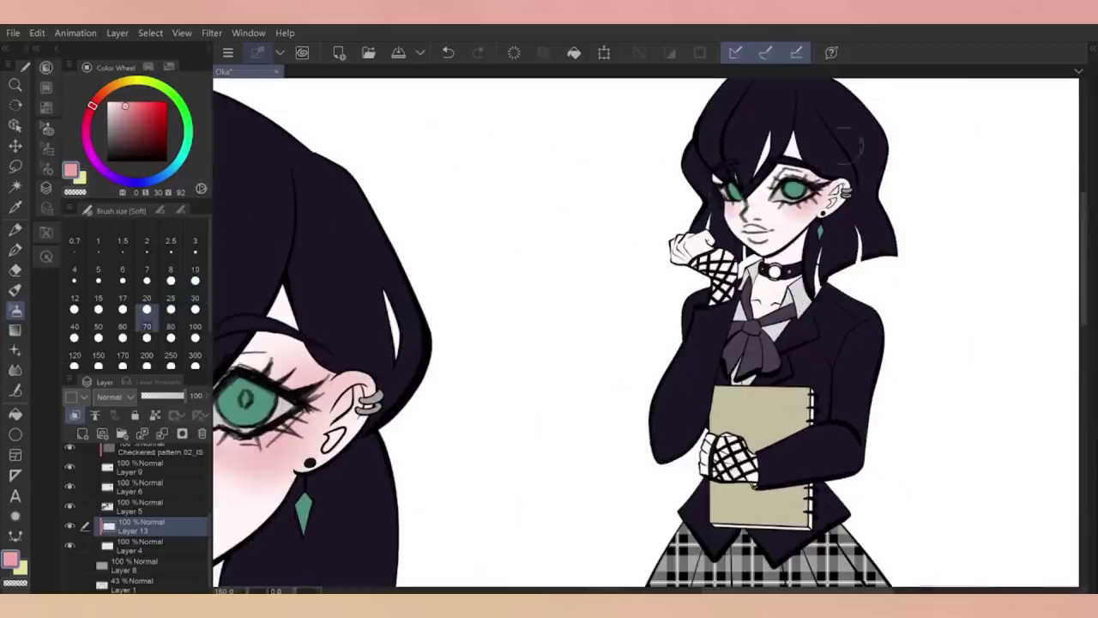
scroll(558, 335, left, 5)
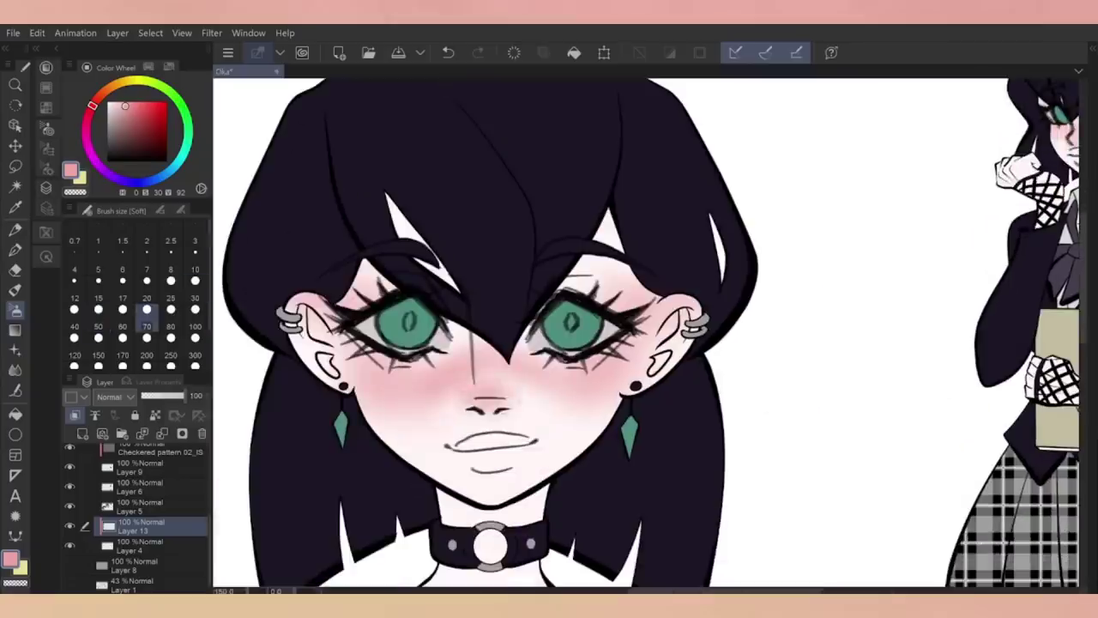
key(ctrl+minus)
key(ctrl+minus)
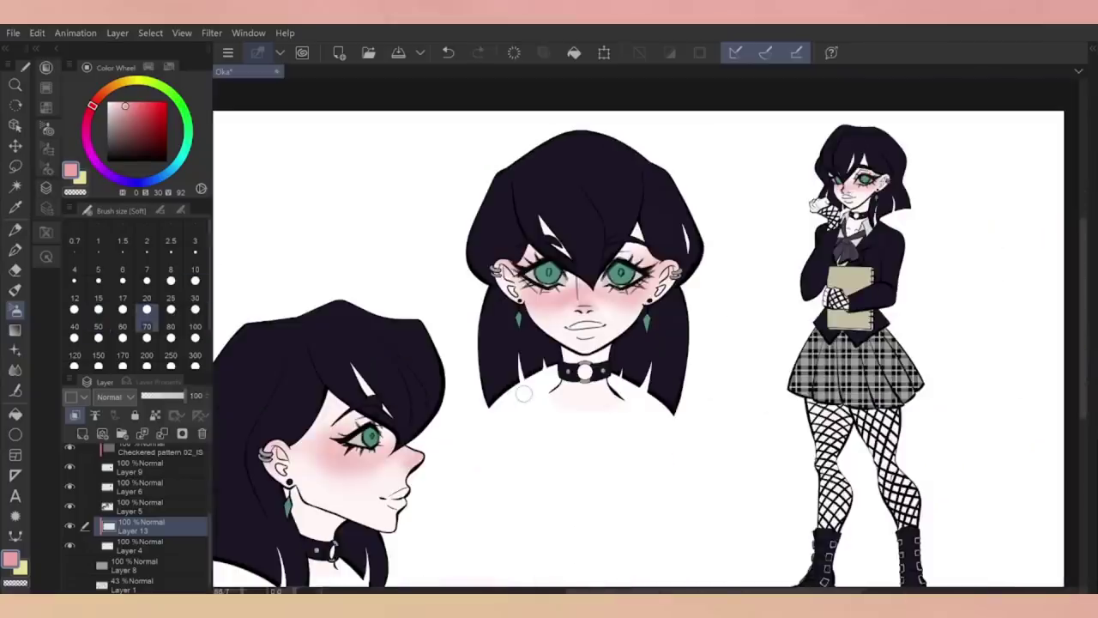
Add pink airbrush blush to the full-body figure's hands, chest, thighs and knees
click(170, 326)
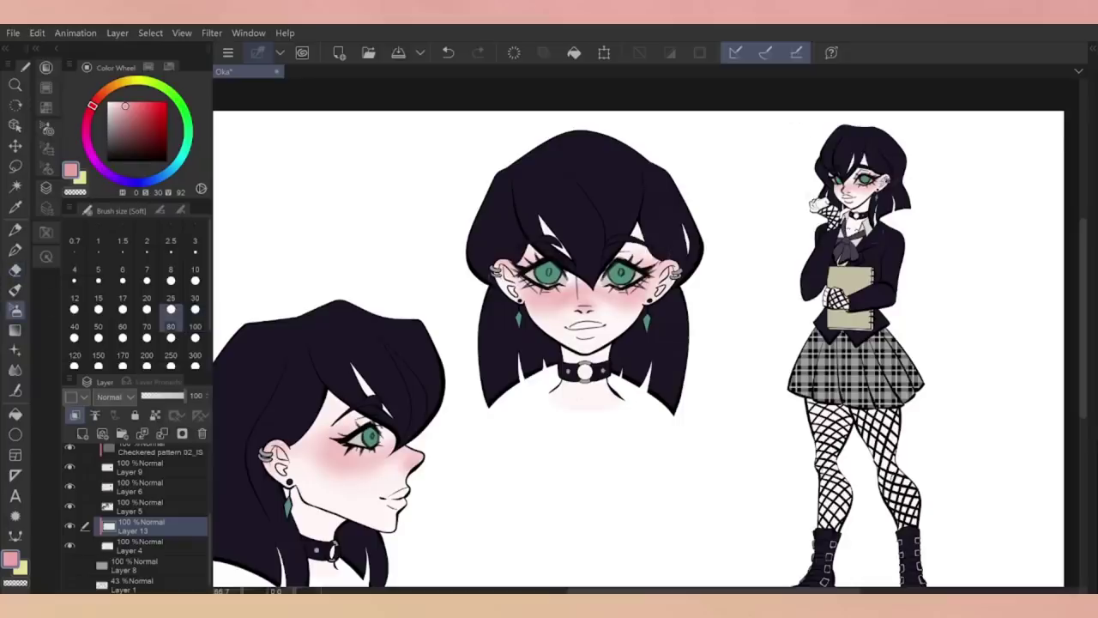
key(ctrl+plus)
key(ctrl+plus)
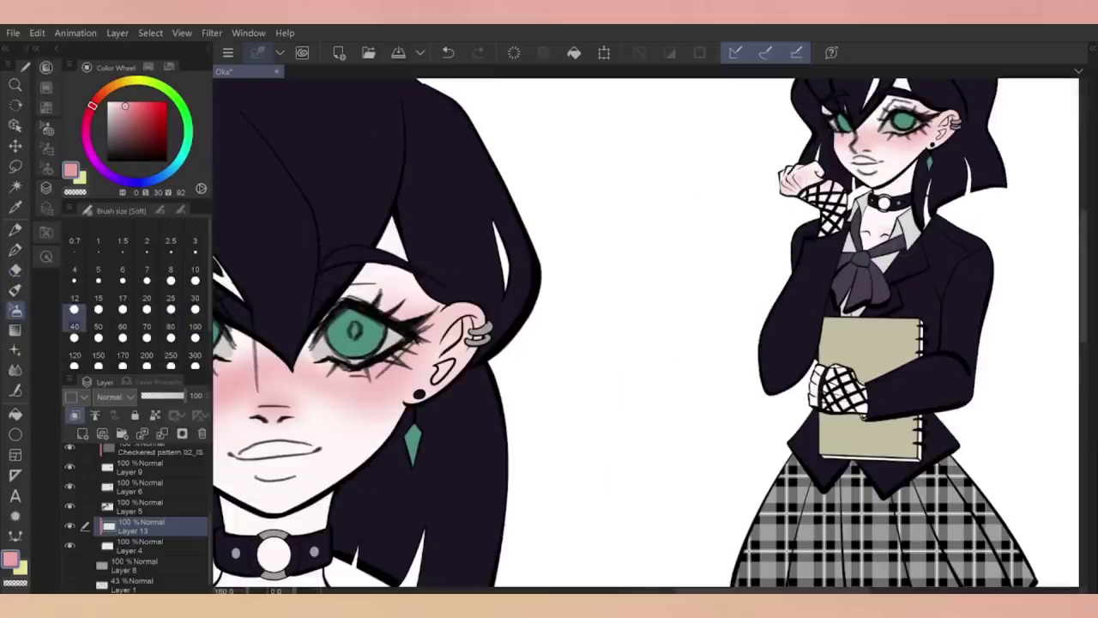
scroll(645, 333, down, 2)
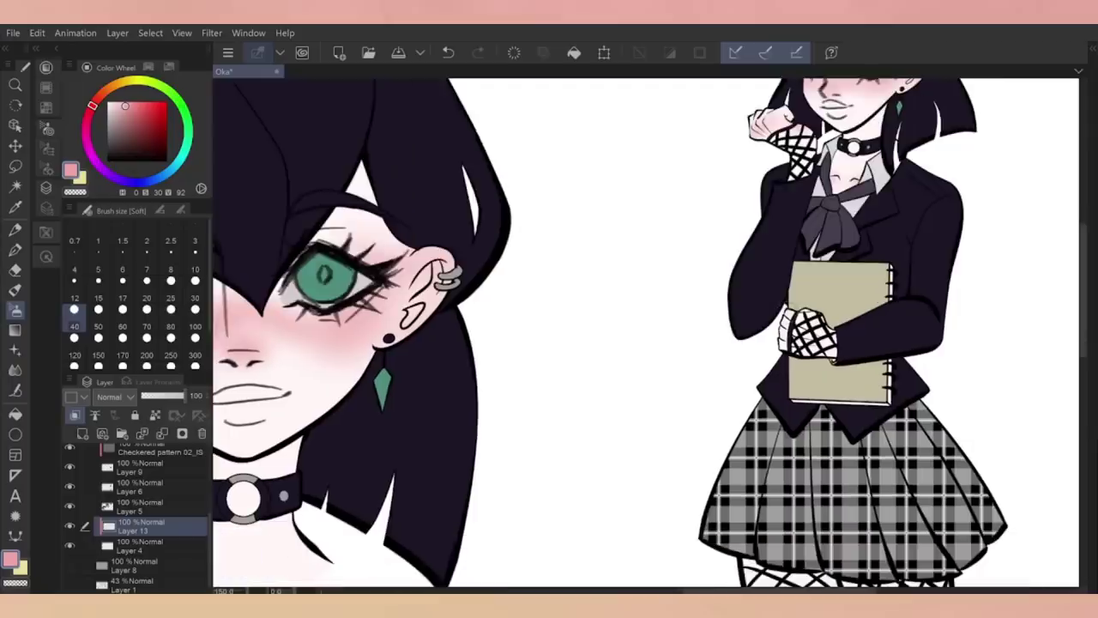
key(ctrl+minus)
scroll(649, 332, down, 1)
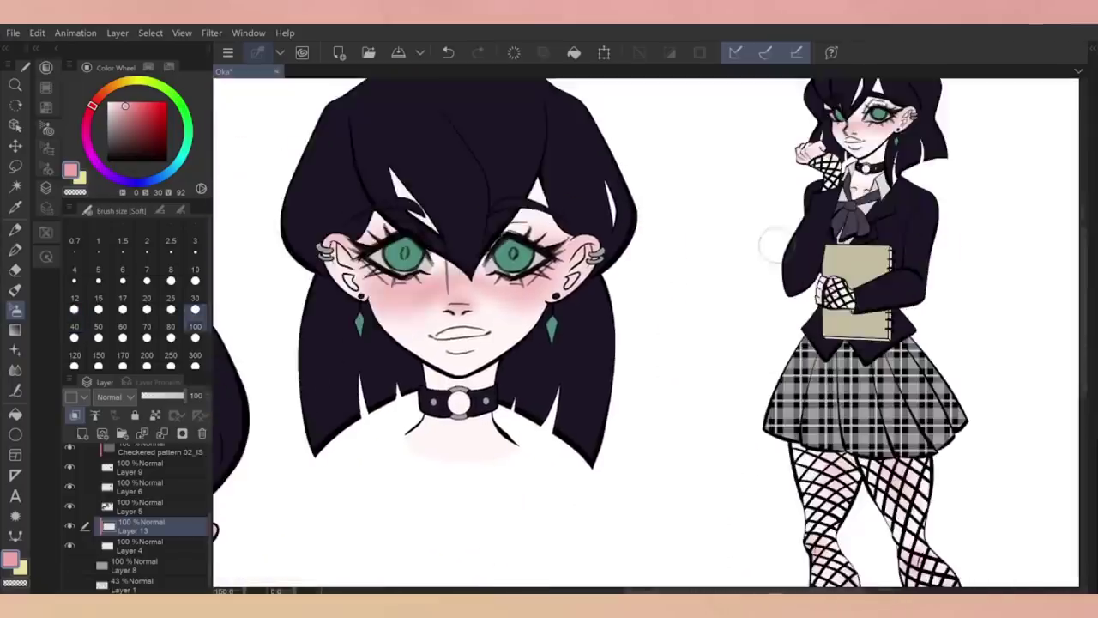
Paint dark mauve lipstick on the front-view head and the full-body figure with a soft Realistic brush
key(b)
scroll(185, 331, down, 3)
click(137, 325)
scroll(459, 335, up, 2)
mouse_move(429, 335)
mouse_down()
mouse_move(489, 339)
mouse_move(476, 344)
mouse_up()
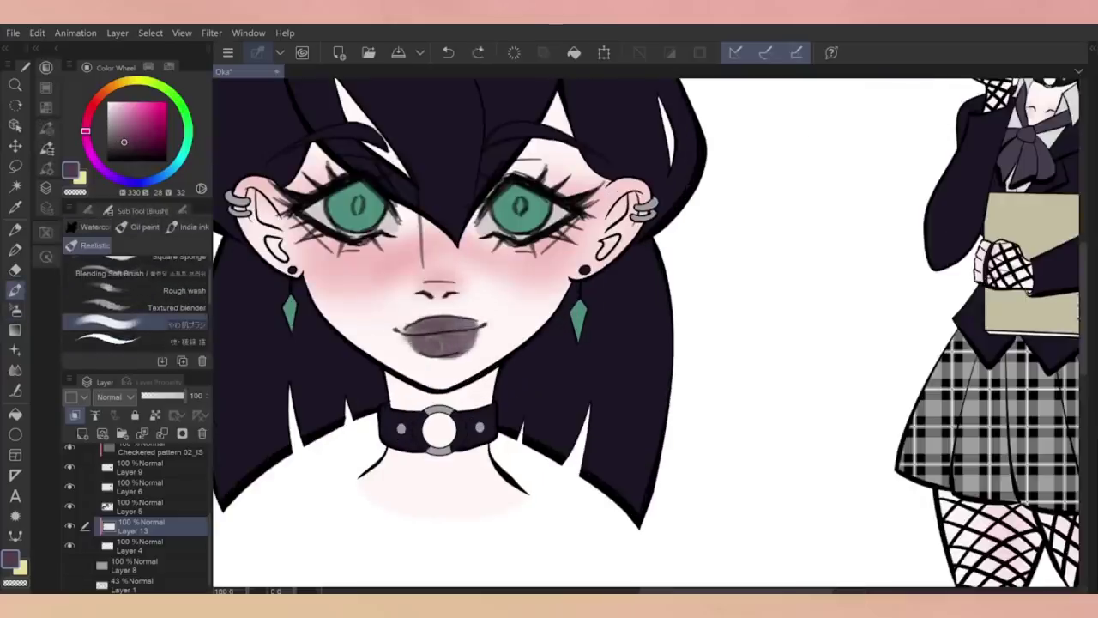
scroll(652, 335, down, 5)
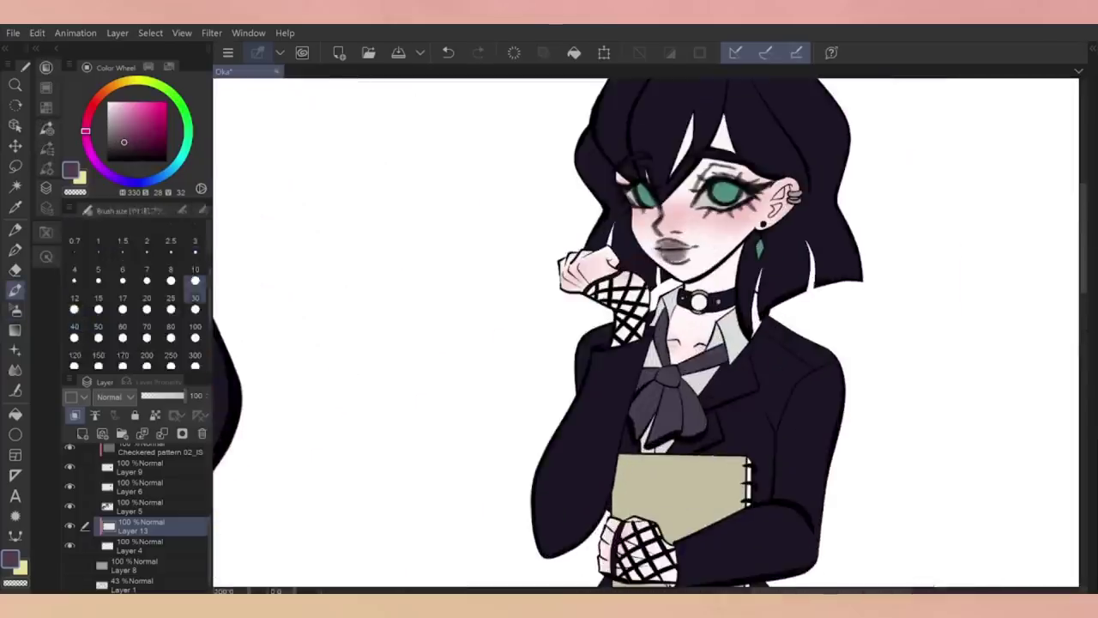
Paint the profile head's lips in the same dark mauve, using brush size 30 for the details
scroll(695, 249, up, 3)
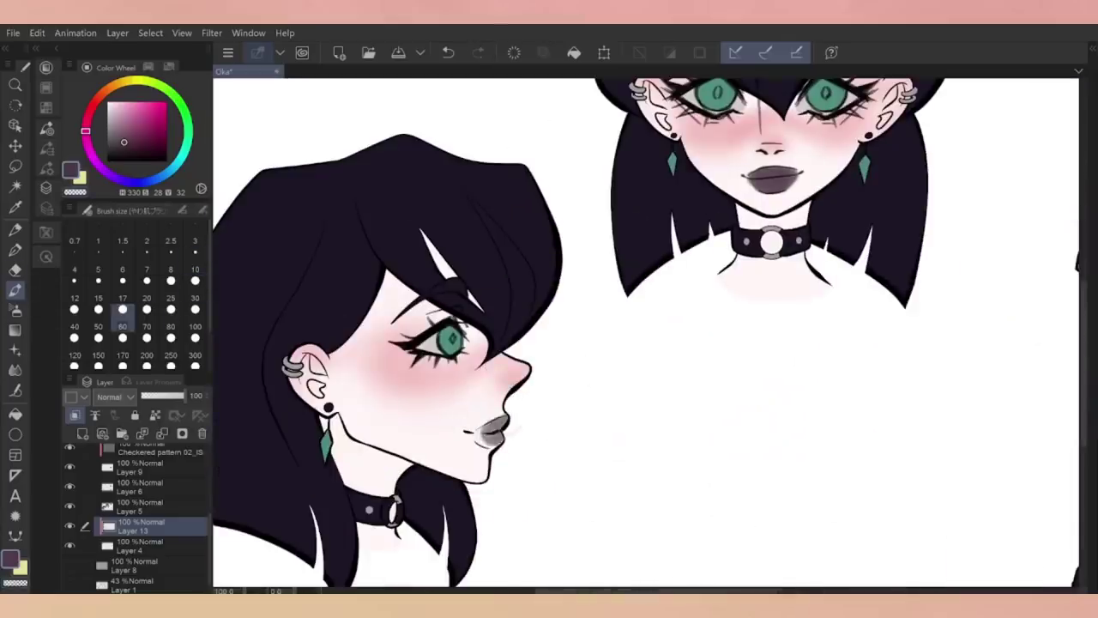
drag(477, 426, 515, 443)
scroll(481, 429, up, 3)
scroll(481, 429, down, 1)
drag(425, 446, 462, 472)
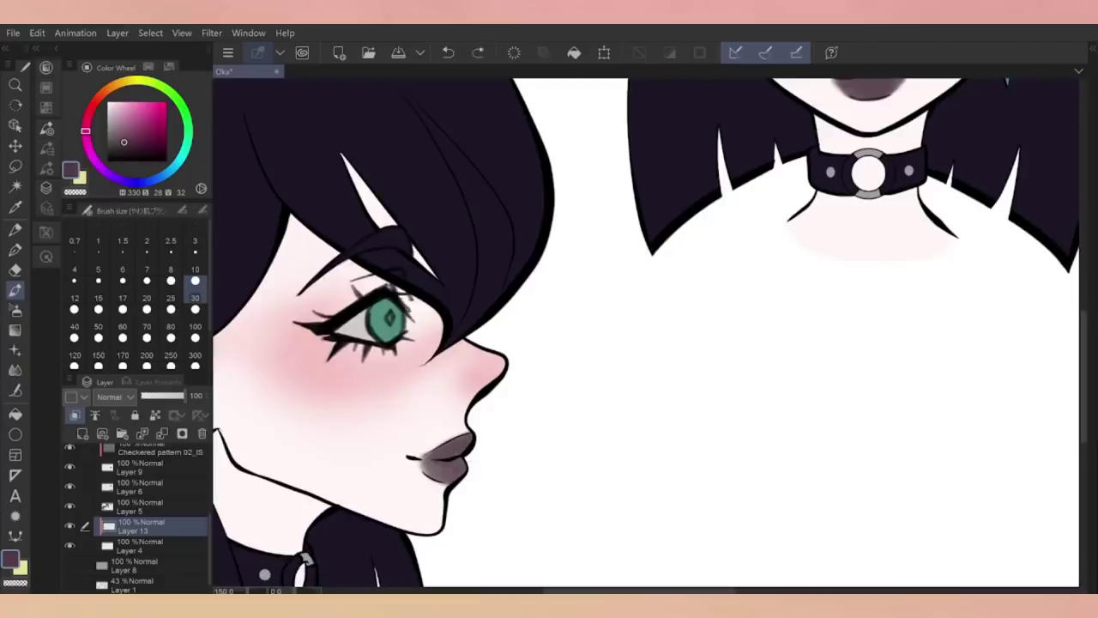
Refine the full-body figure's lips with the dark mauve brush
scroll(646, 335, down, 6)
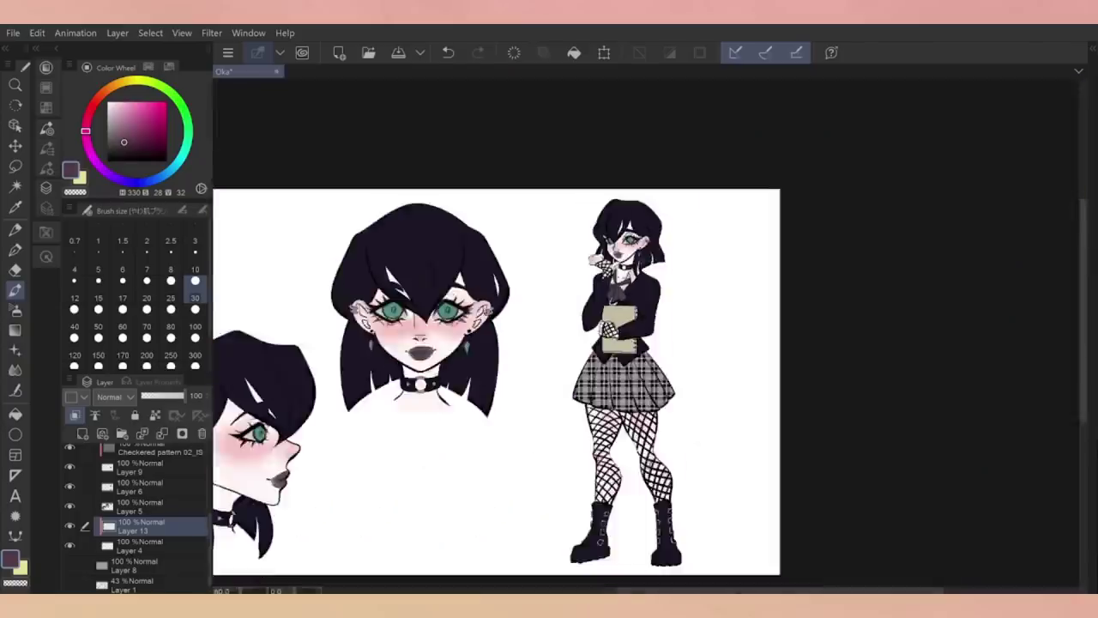
scroll(645, 335, up, 6)
drag(573, 256, 611, 277)
scroll(711, 318, down, 4)
scroll(478, 306, up, 2)
scroll(515, 309, down, 3)
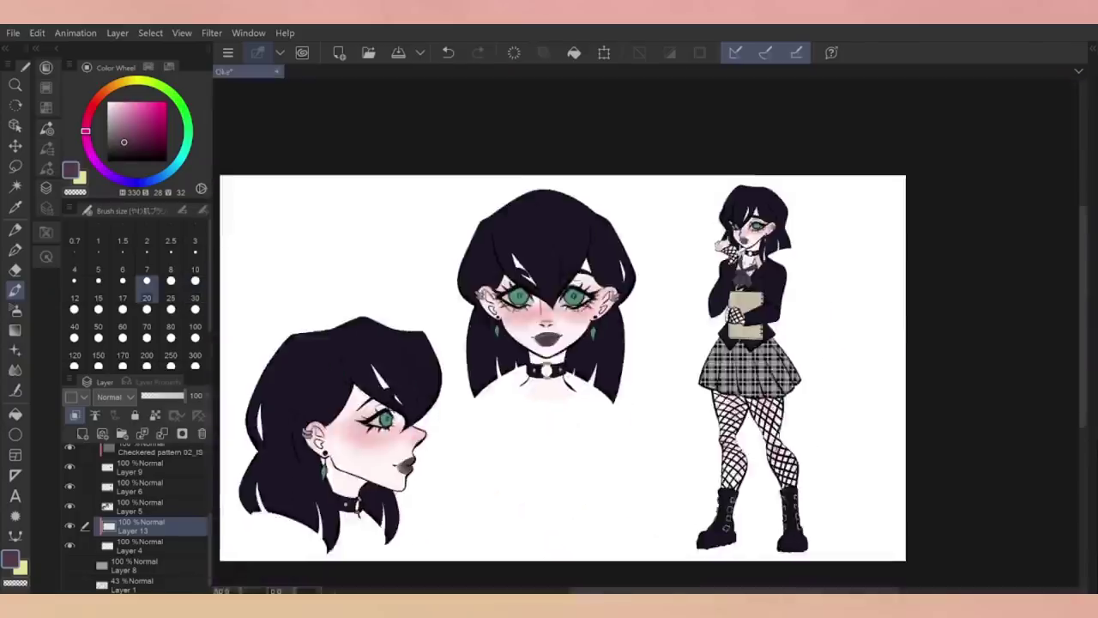
scroll(425, 532, up, 3)
scroll(643, 335, down, 3)
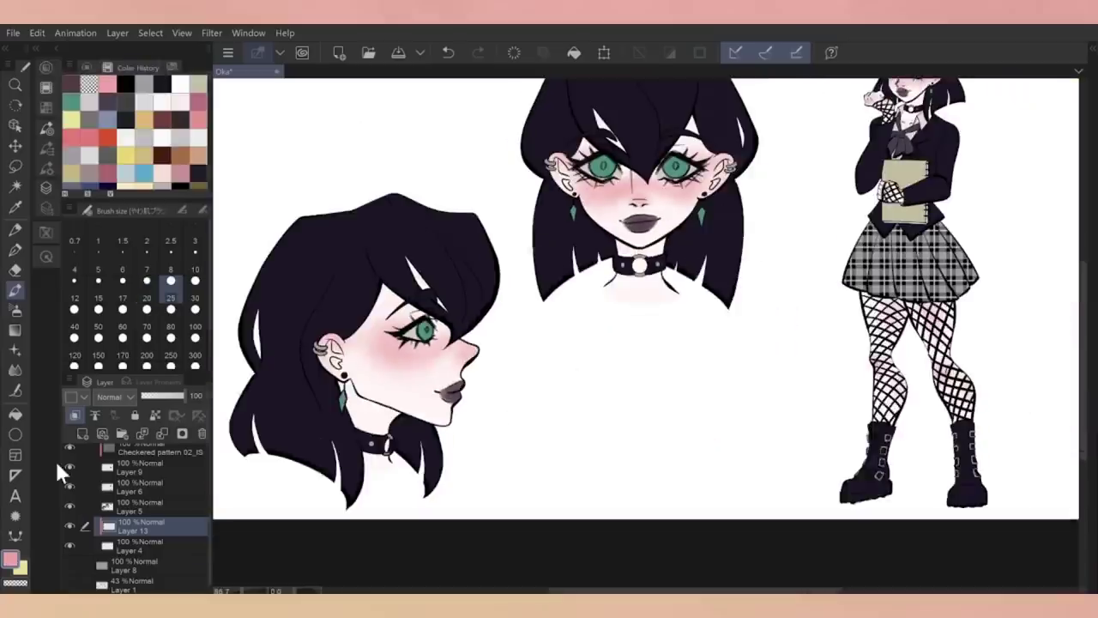
Add a new layer above the blush and airbrush deeper pink shading under the profile head's bangs at size 100
scroll(644, 335, up, 2)
scroll(644, 335, down, 1)
scroll(429, 386, up, 1)
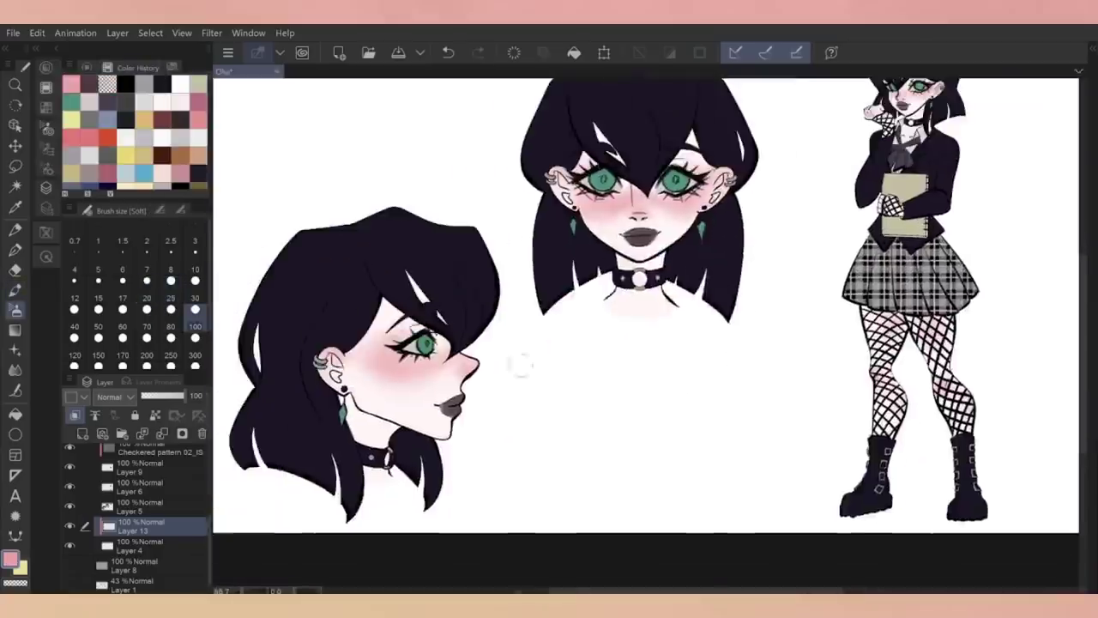
key(ctrl+shift+n)
key(p)
key(b)
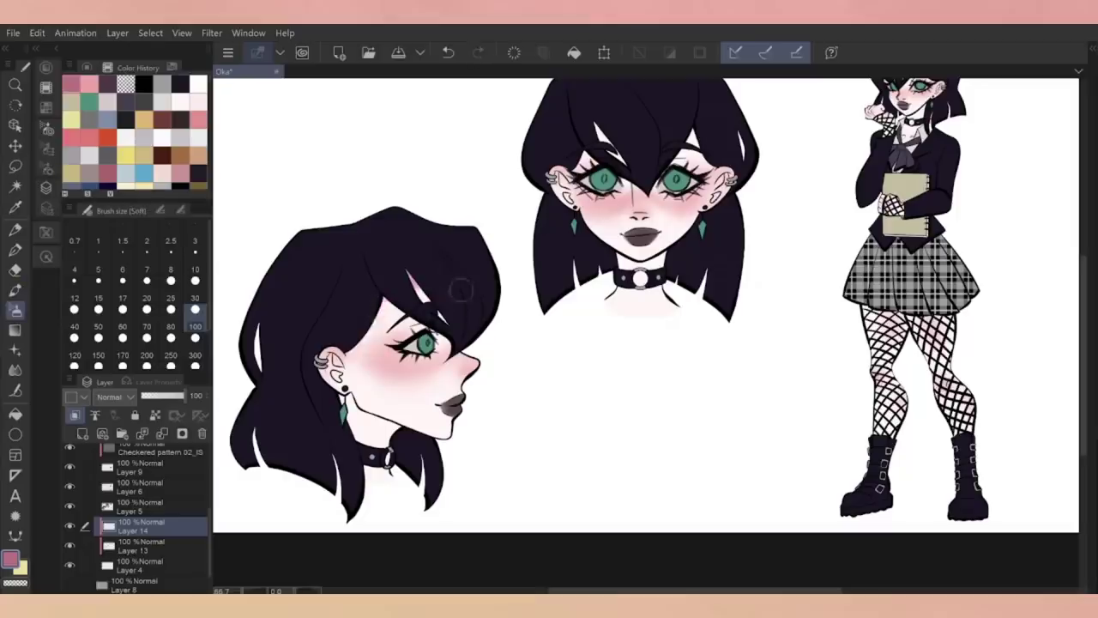
drag(453, 313, 467, 352)
key(ctrl+z)
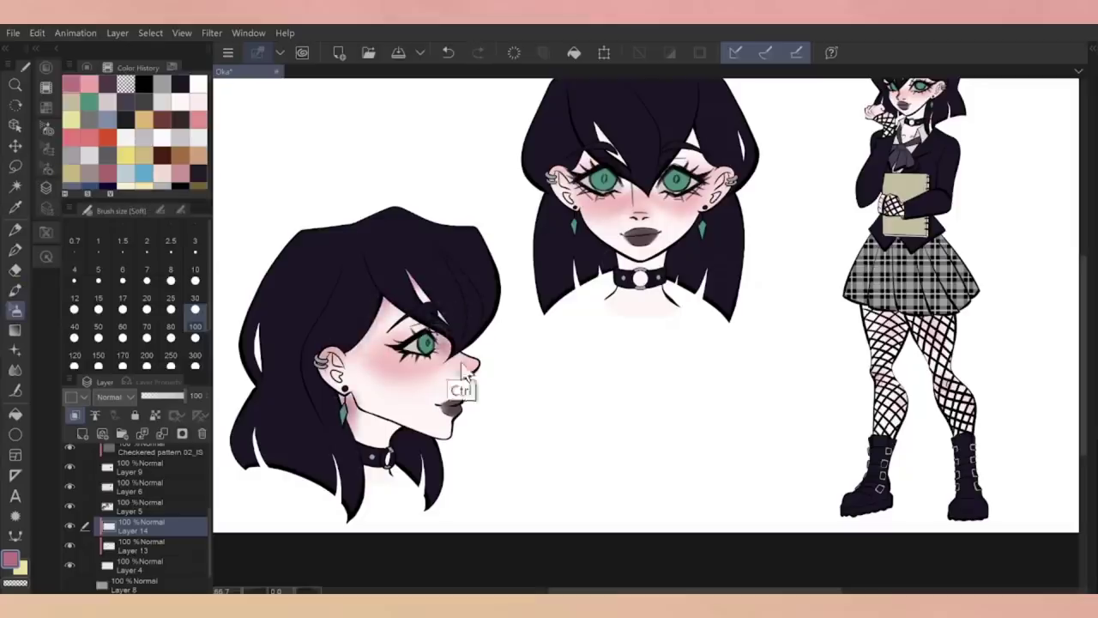
Airbrush purple shadows under the bangs and around the eyes of all three faces, using size 170 for the broad strokes
drag(759, 204, 703, 284)
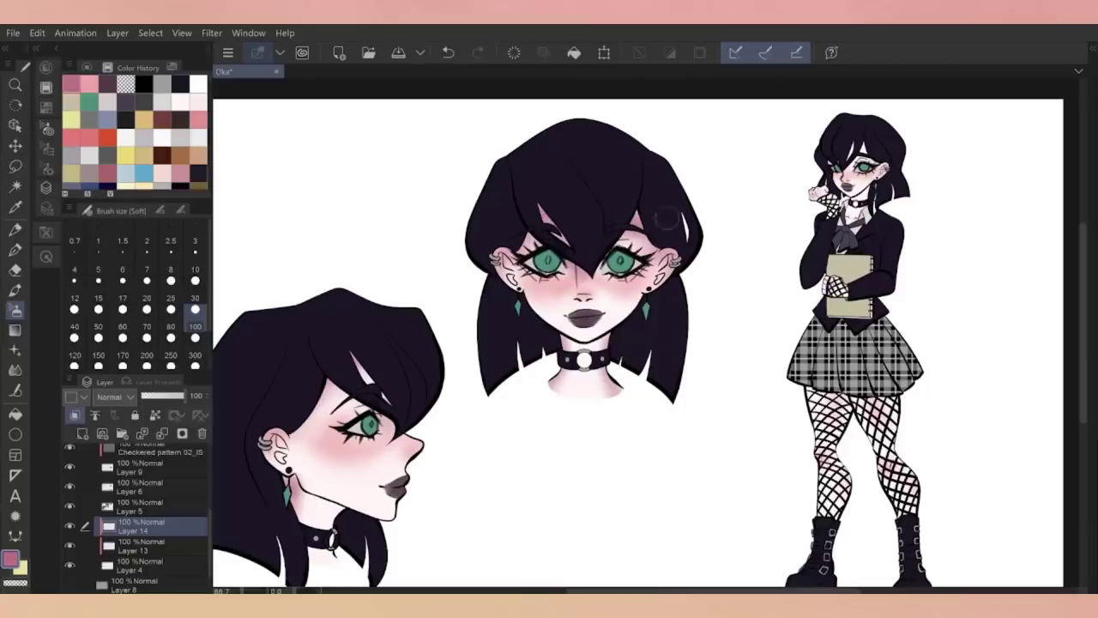
click(46, 67)
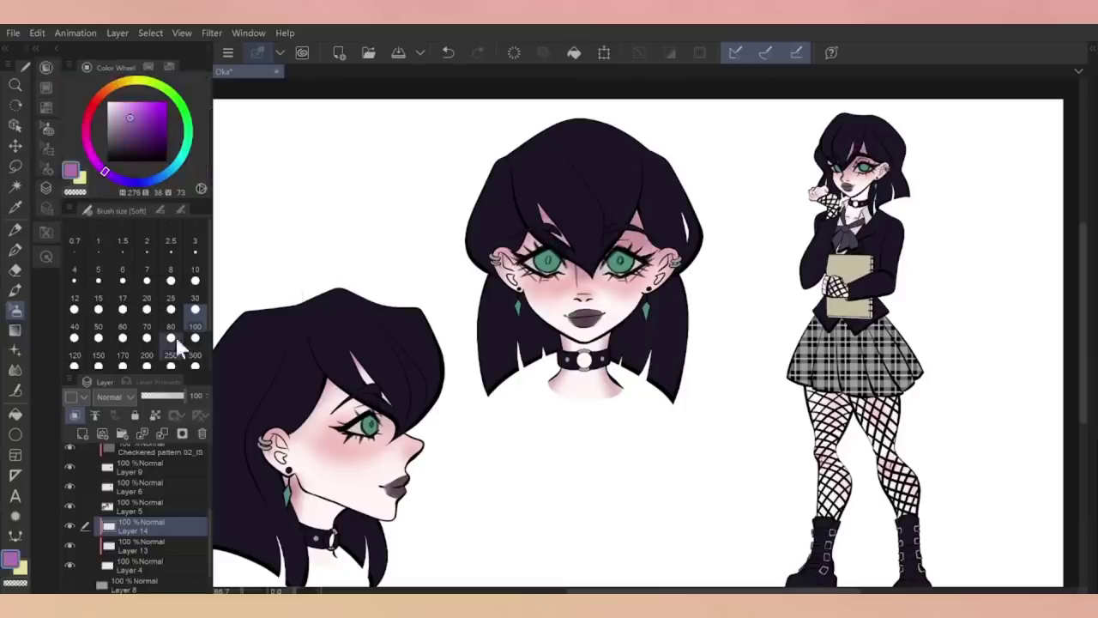
click(123, 337)
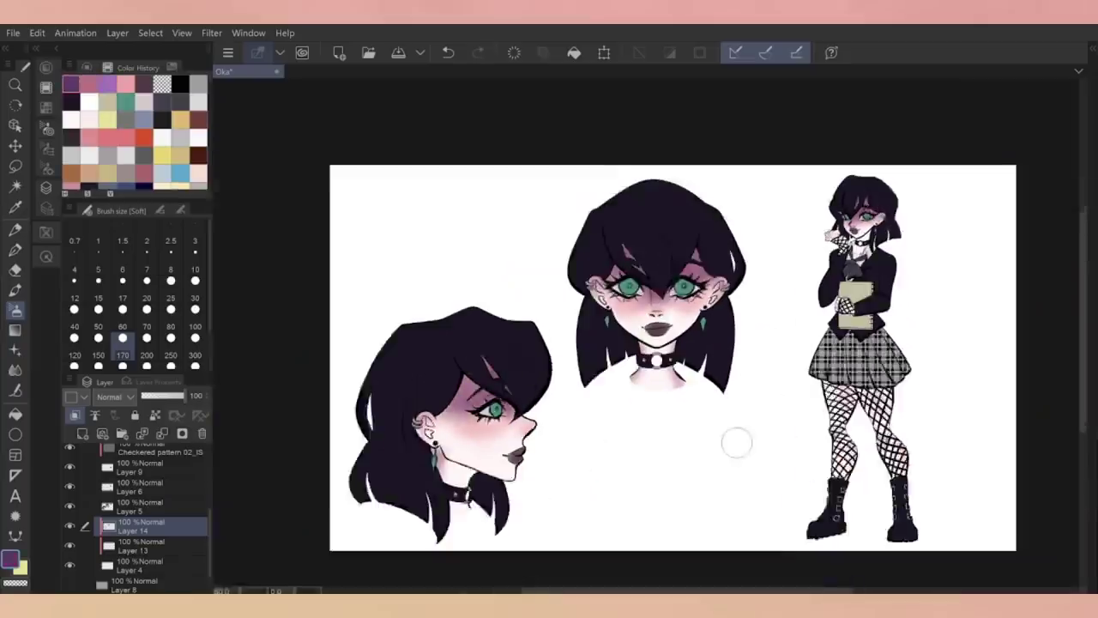
scroll(737, 443, up, 2)
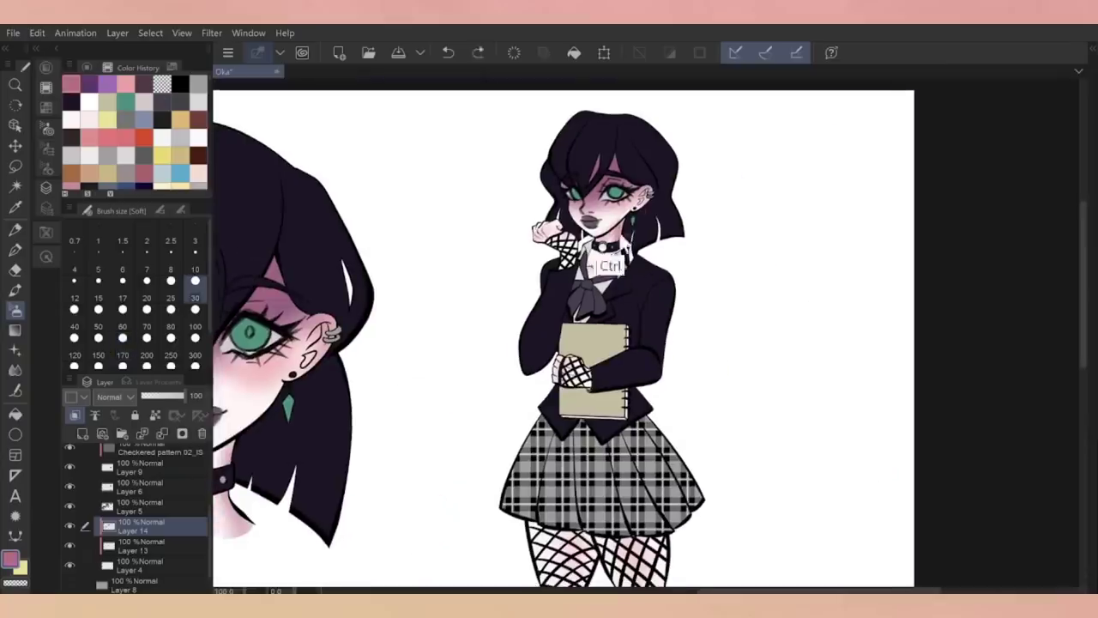
Shade the full-body figure's legs in deep pink with the soft airbrush at size 80 while the fishnets are hidden
key(ctrl)
scroll(563, 332, down, 3)
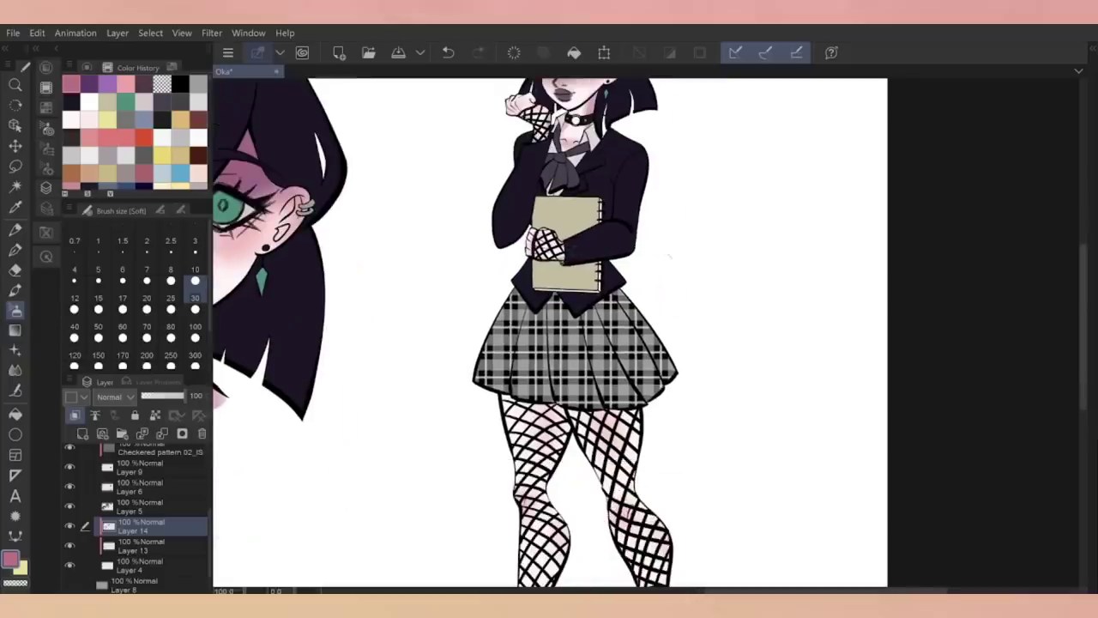
scroll(671, 252, down, 3)
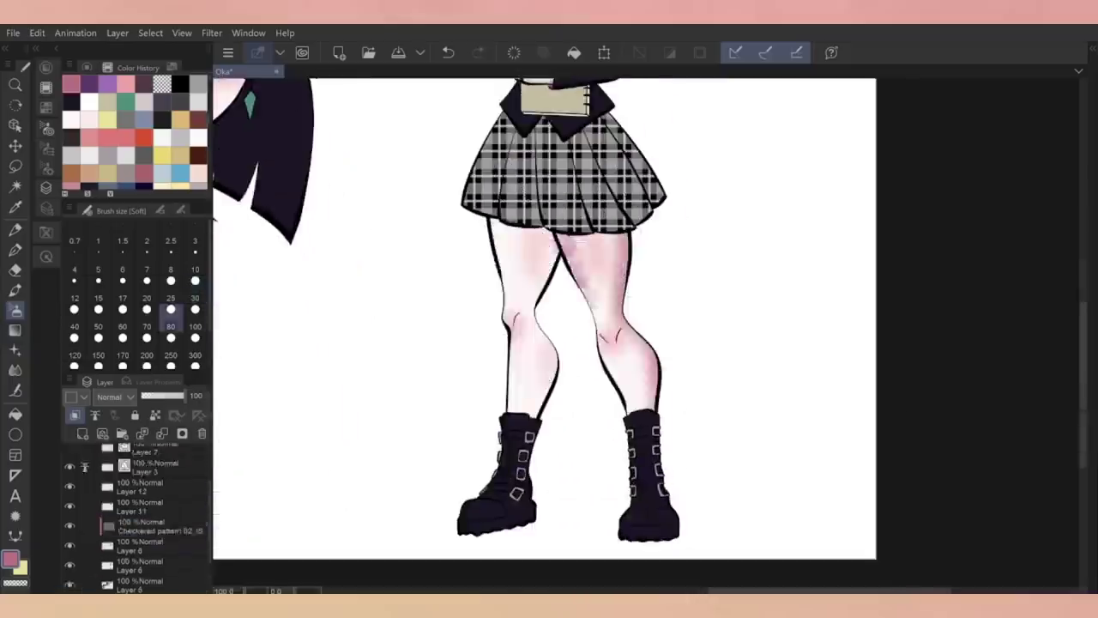
drag(587, 245, 620, 353)
mouse_move(570, 289)
mouse_down()
mouse_move(541, 274)
mouse_move(532, 361)
mouse_move(542, 403)
mouse_move(500, 257)
mouse_up()
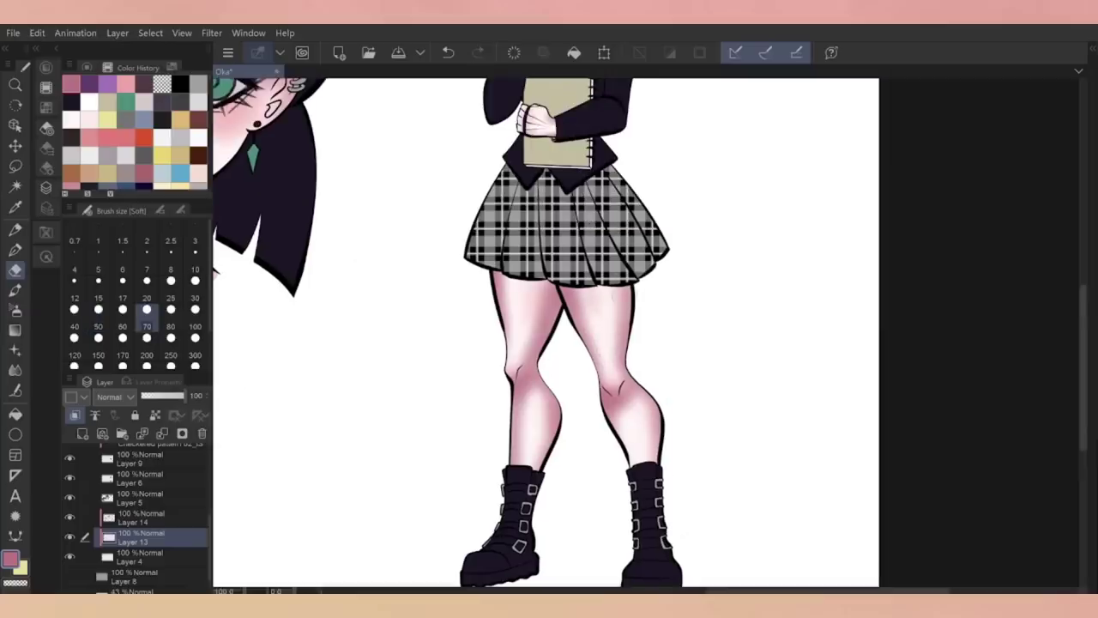
Airbrush pink shading onto both of the full-body figure's hands, using brush size 12 for the fingers and wrists
key(j)
click(171, 326)
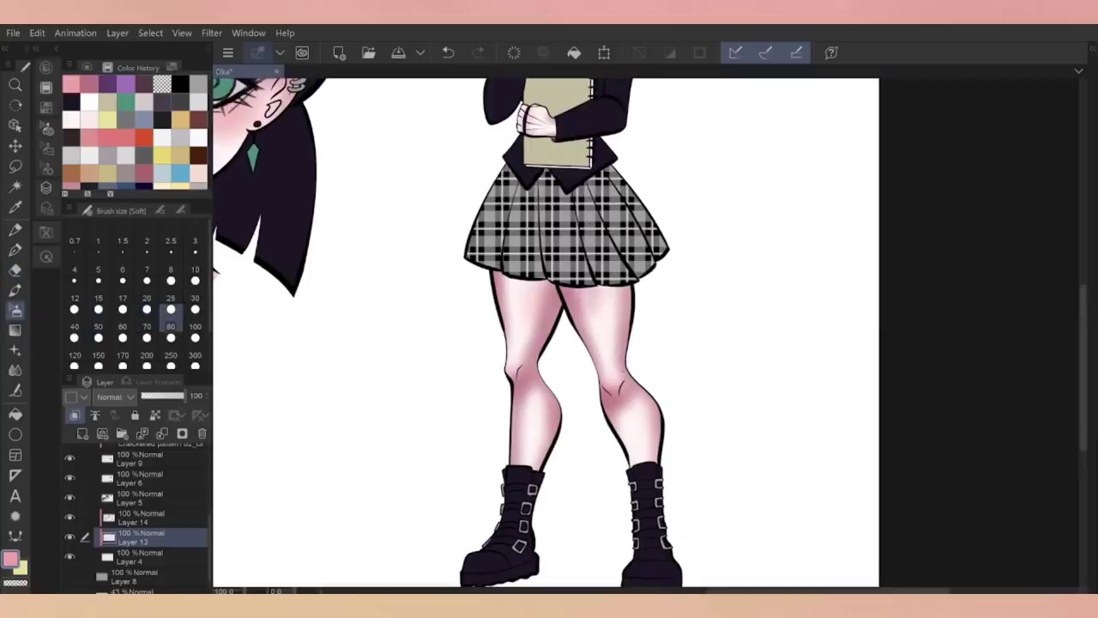
scroll(546, 331, up, 5)
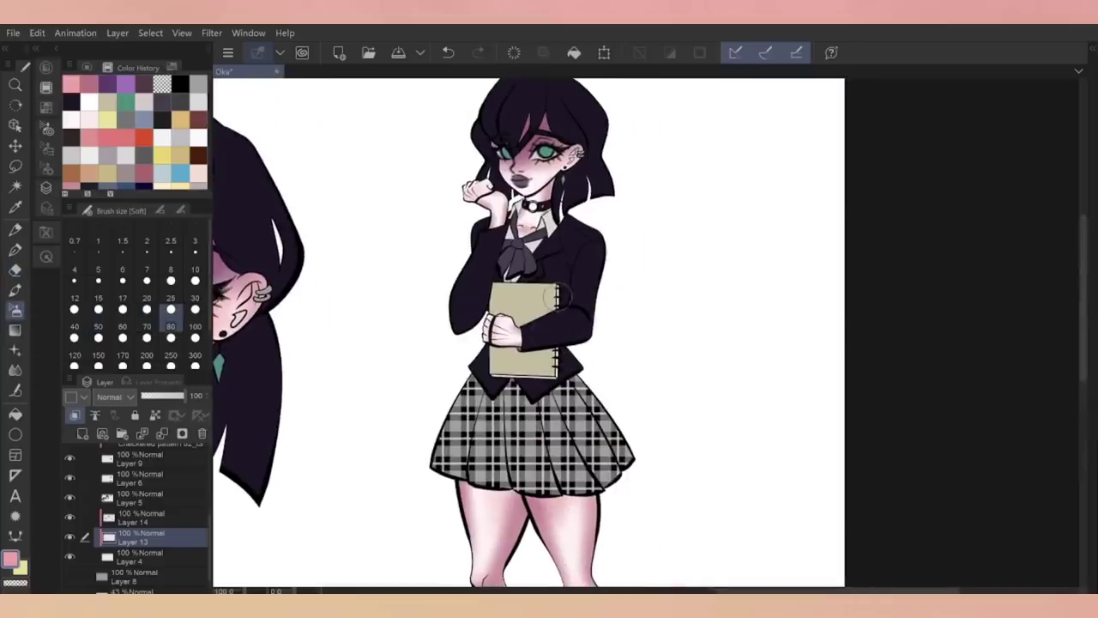
scroll(510, 308, up, 3)
click(98, 282)
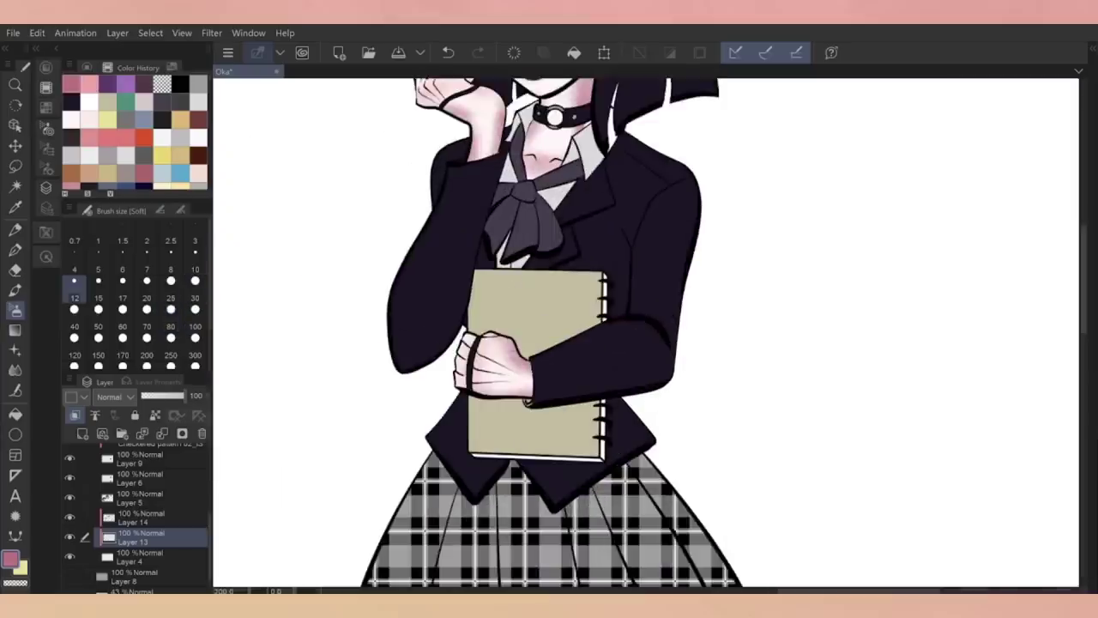
drag(477, 378, 539, 391)
scroll(564, 332, up, 3)
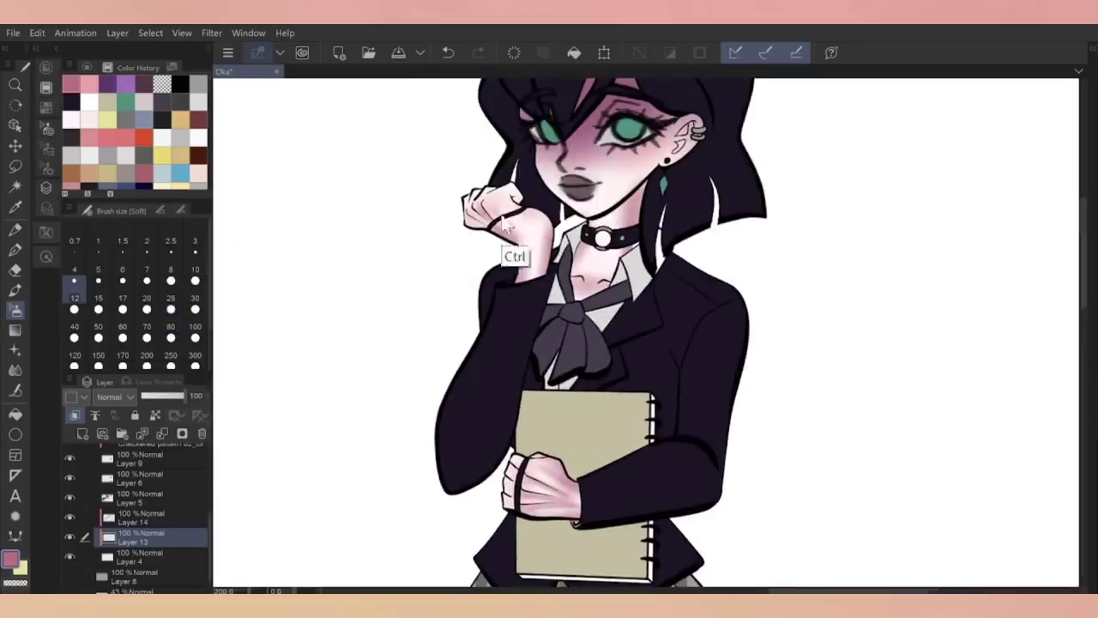
scroll(605, 333, up, 2)
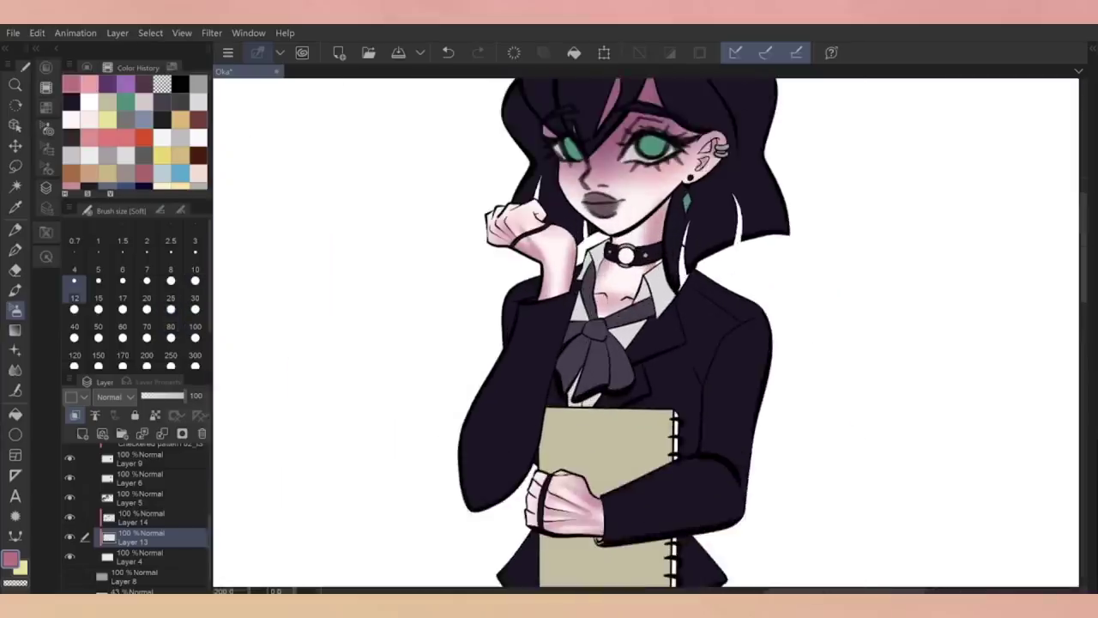
Shade the front-view head's inner ears in deep pink with the soft airbrush at size 20
scroll(721, 86, up, 3)
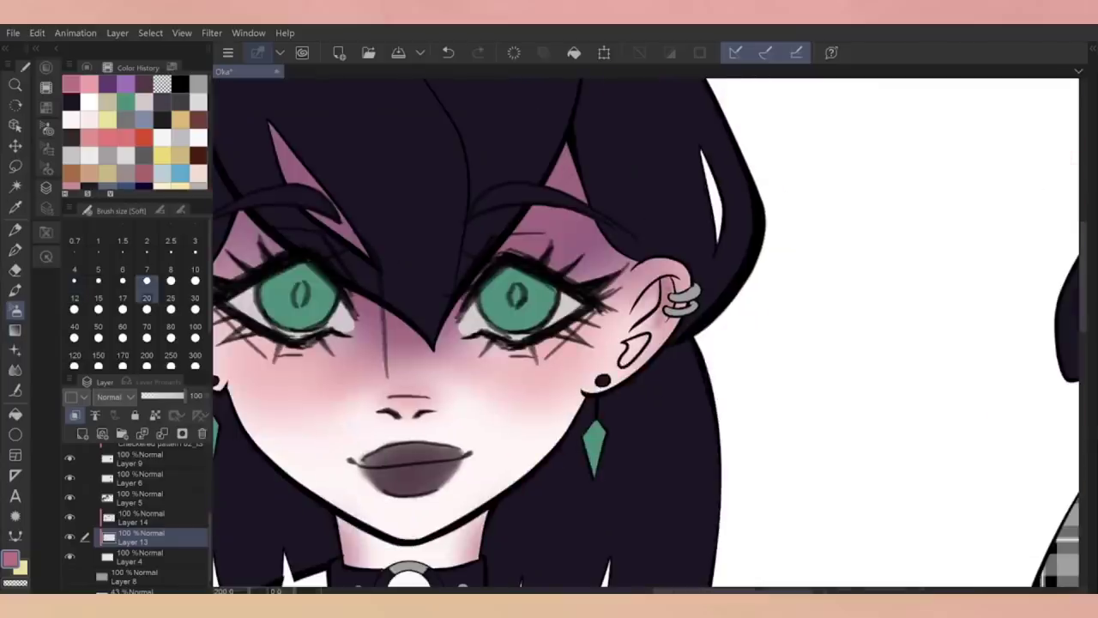
scroll(601, 335, left, 3)
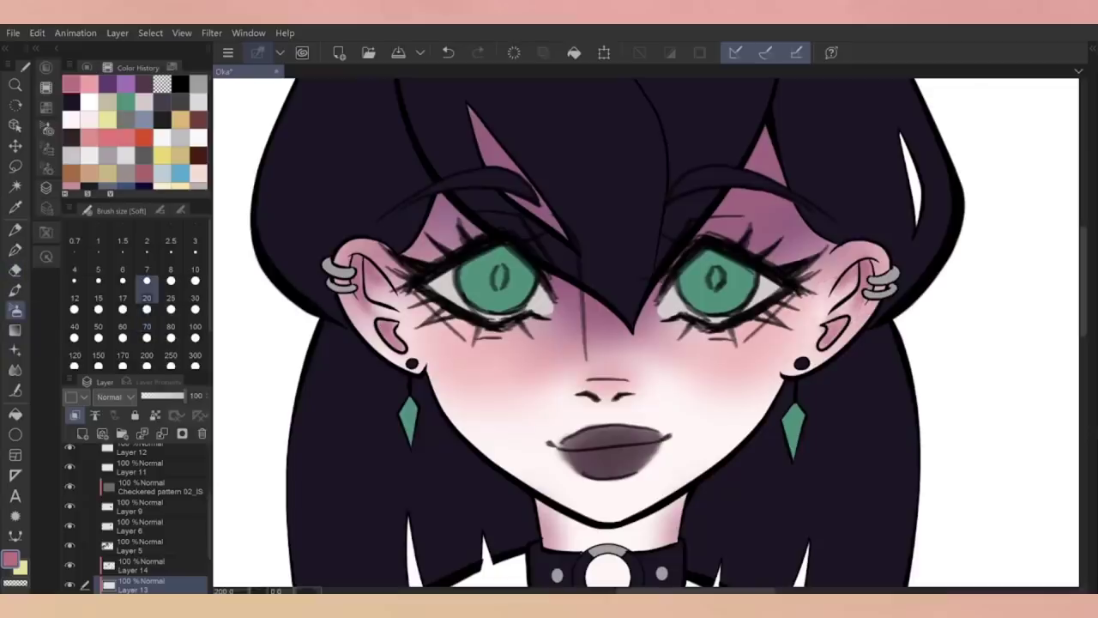
scroll(844, 361, down, 3)
scroll(844, 361, up, 2)
key(p)
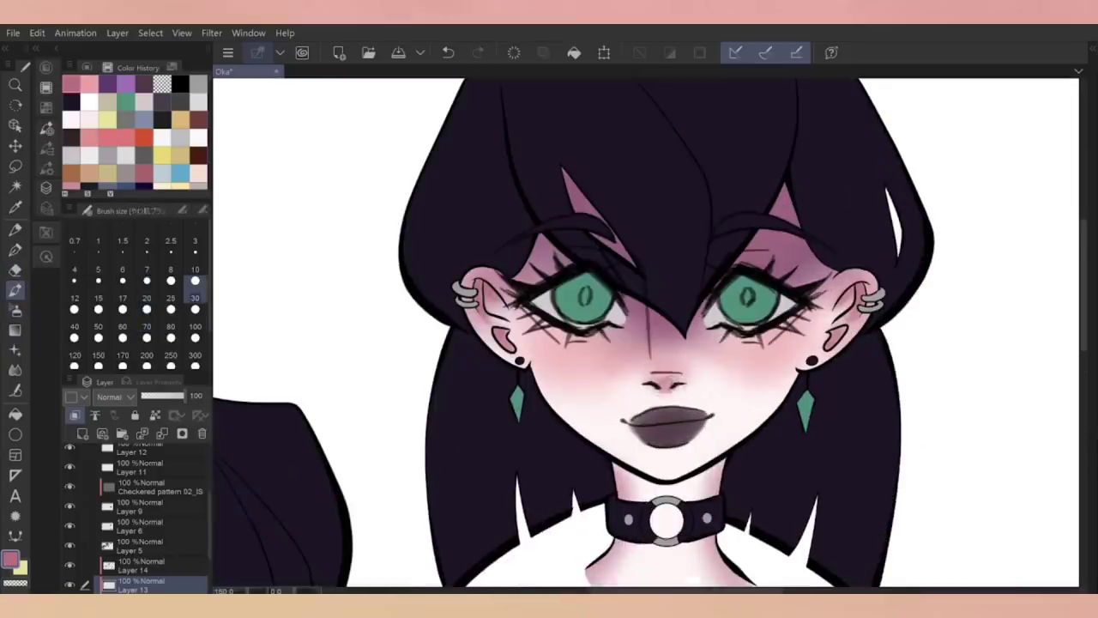
Shade the profile head's nose with the size 50 brush and its inner ear with the soft airbrush at size 20
scroll(648, 334, down, 4)
scroll(649, 334, left, 4)
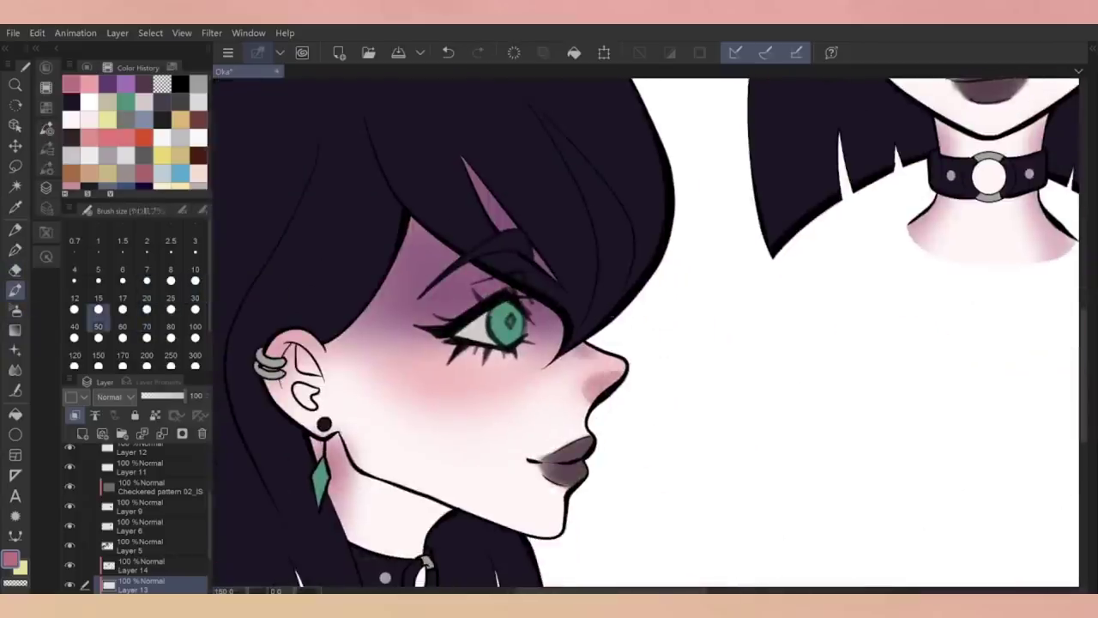
scroll(645, 334, down, 3)
scroll(645, 335, up, 3)
click(15, 310)
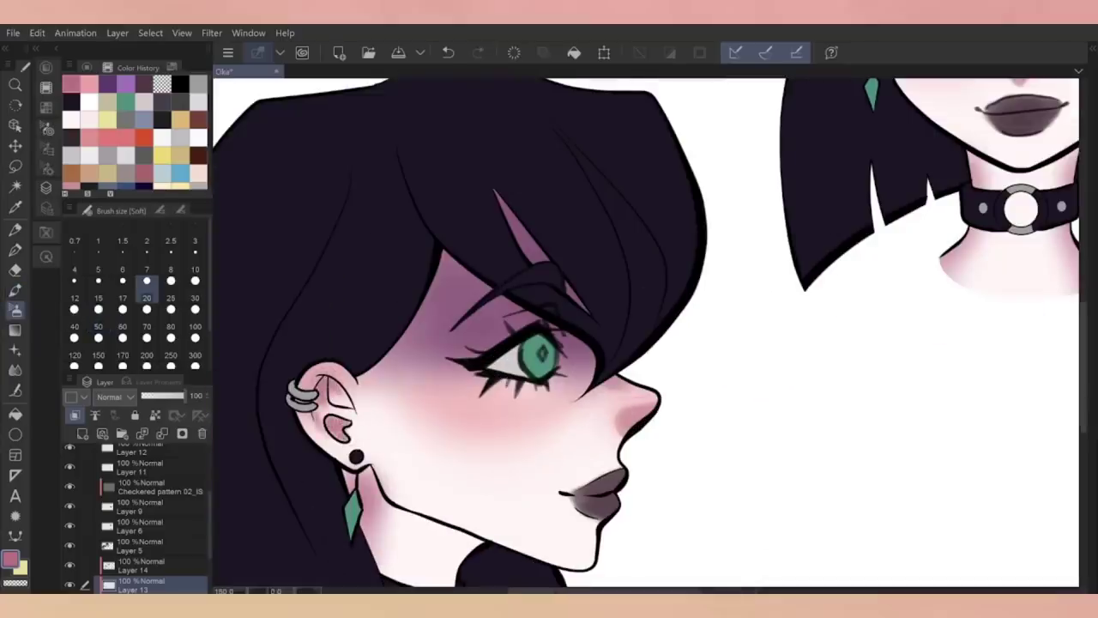
Make Layer 14, which holds the shadows under the bangs, the active layer
scroll(645, 335, down, 5)
click(137, 564)
key(e)
drag(532, 296, 601, 330)
click(448, 52)
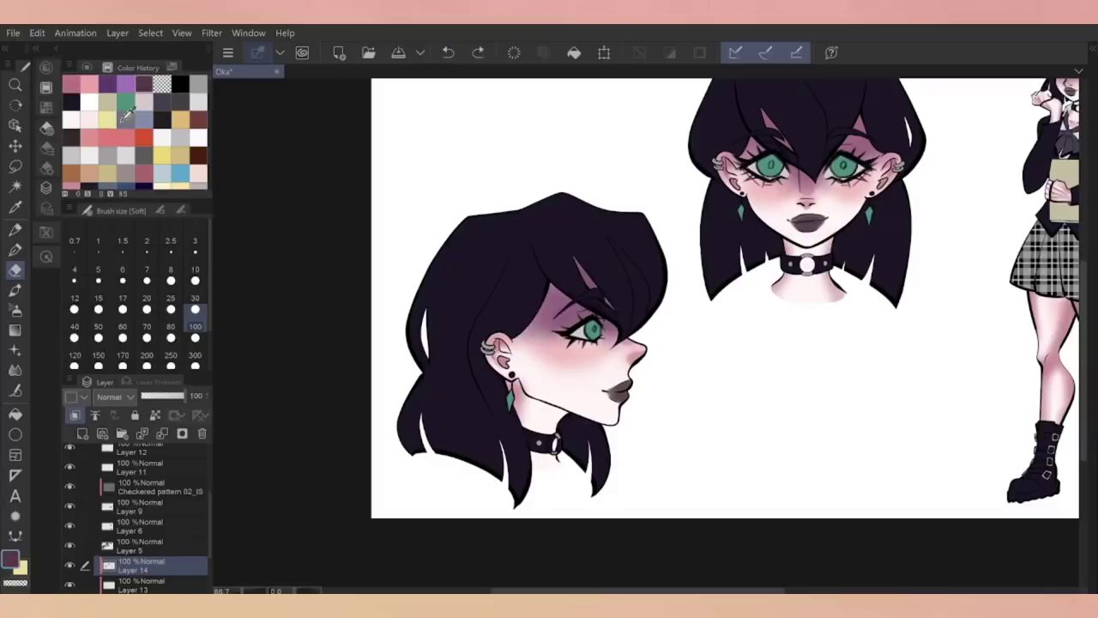
Paint muted rose shadows on the characters' necks beneath the jaw, using brush sizes 80, 50 and 25
click(14, 290)
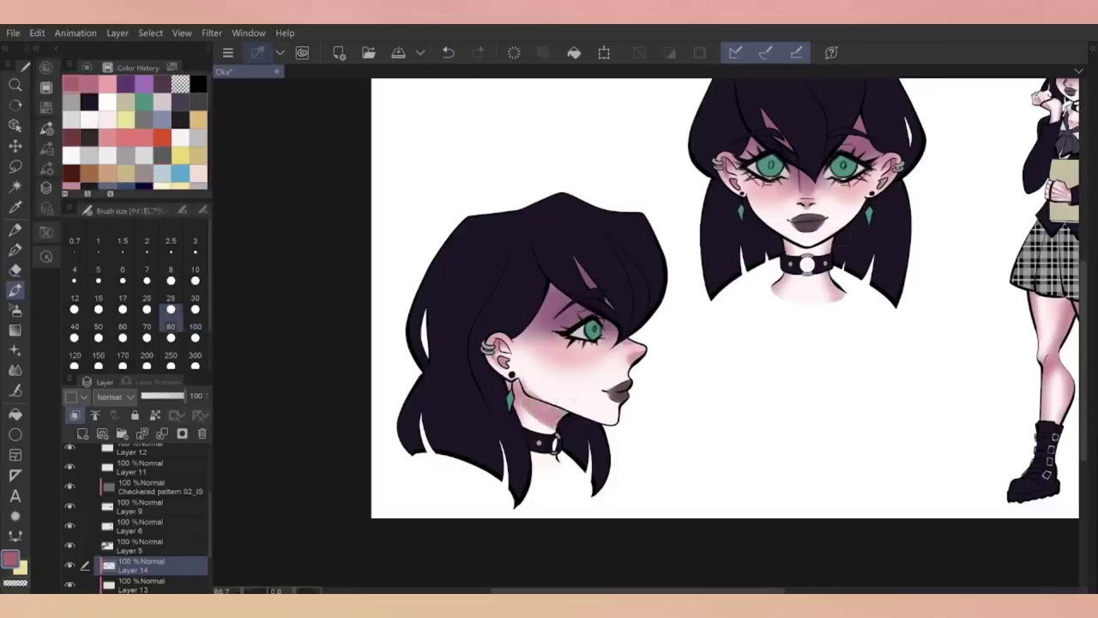
scroll(835, 273, up, 3)
scroll(820, 262, down, 3)
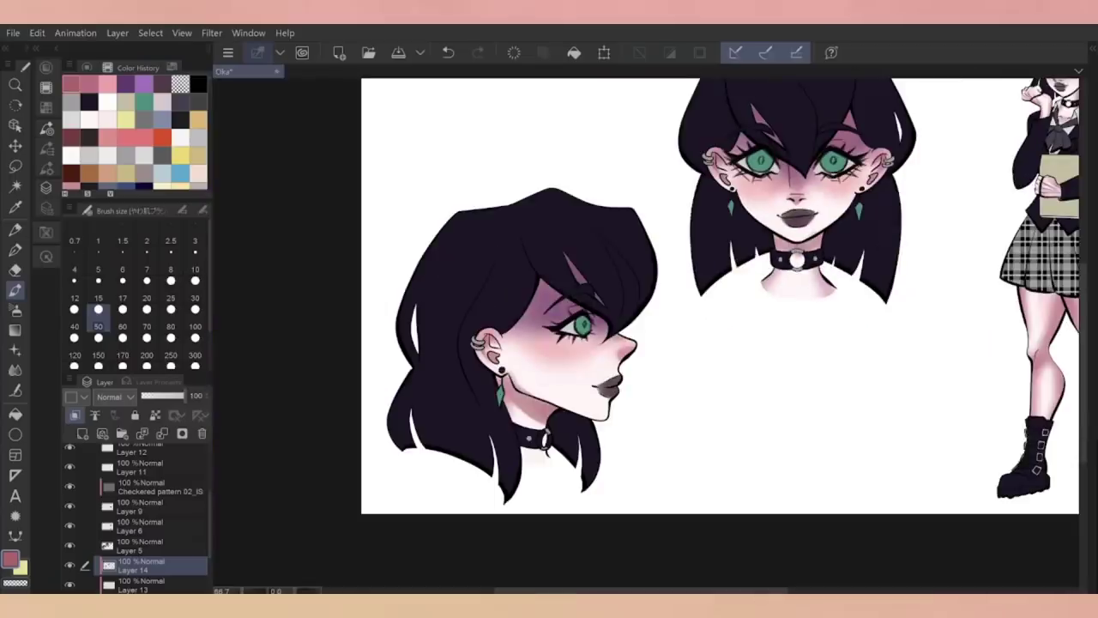
scroll(719, 296, right, 1)
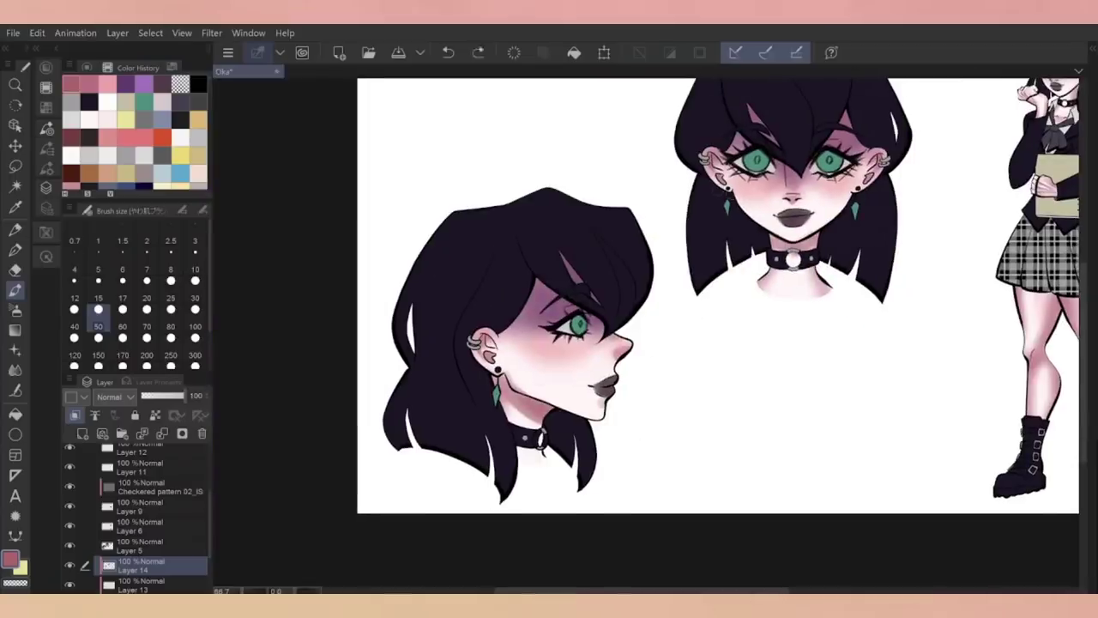
scroll(719, 296, right, 3)
scroll(858, 233, up, 3)
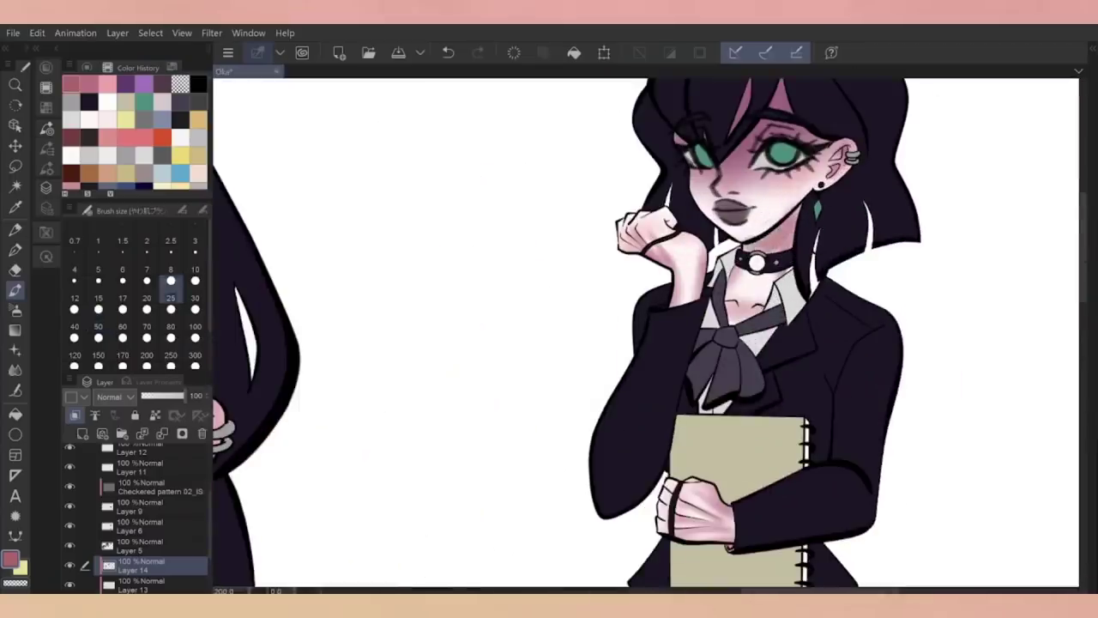
Airbrush muted rose over the purple shadows beneath the bangs with the soft airbrush at size 100
key(b)
scroll(887, 265, down, 5)
drag(338, 470, 378, 468)
scroll(411, 237, up, 4)
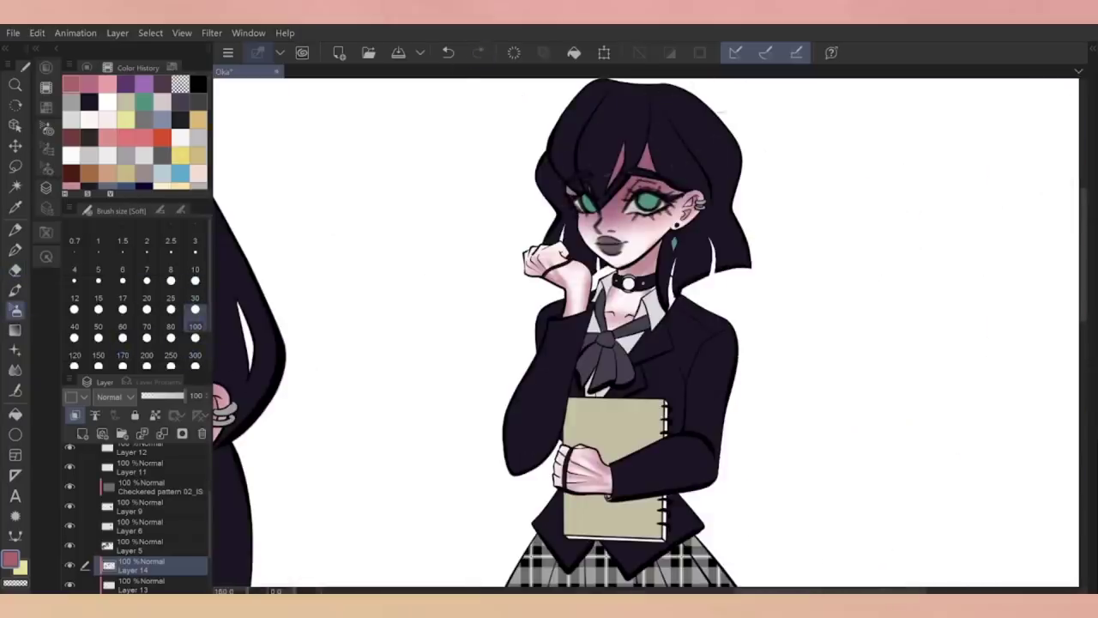
Merge Layer 14 into Layer 13 and clean up the face shading with the soft eraser at sizes 25 and 15
key(e)
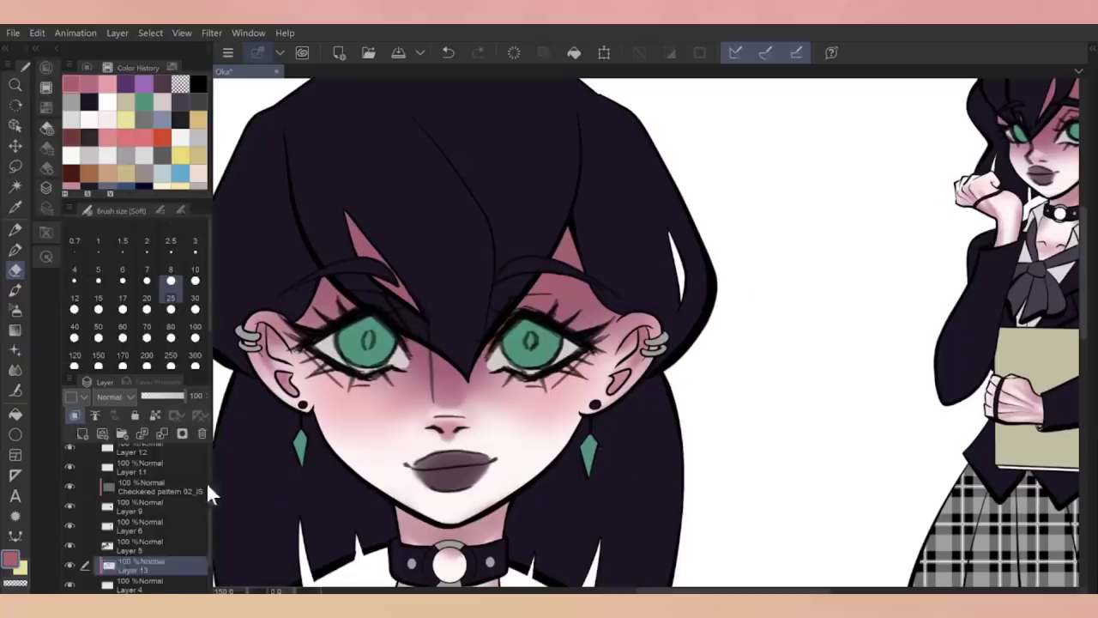
scroll(206, 481, up, 3)
click(170, 210)
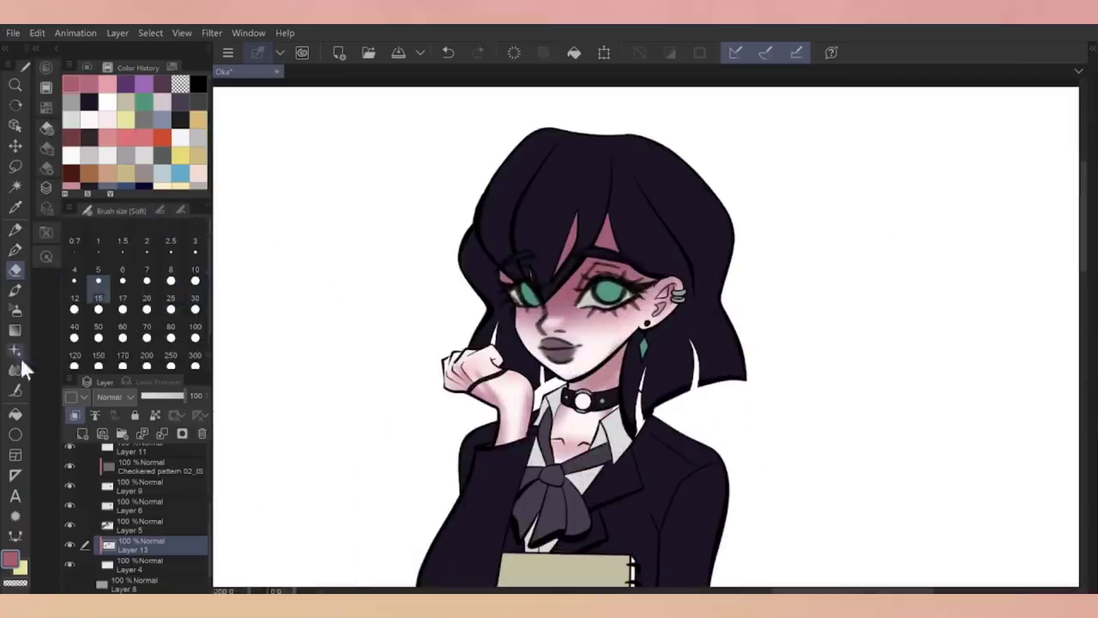
click(19, 369)
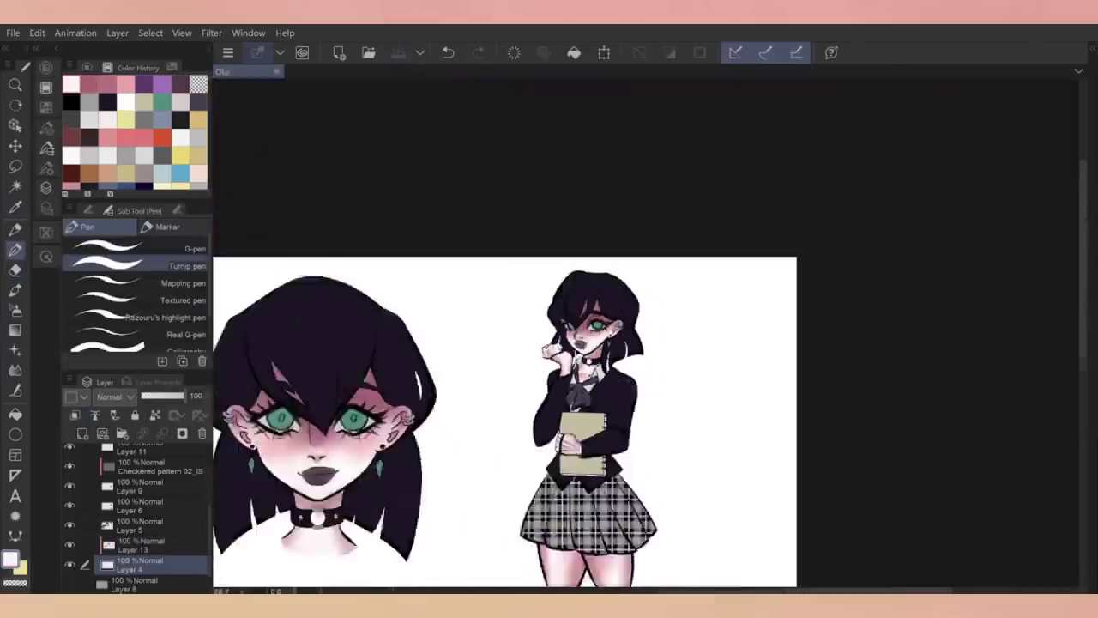
Set the new layer above the skin shading to Add (Glow) blending and choose the Soft airbrush
click(127, 397)
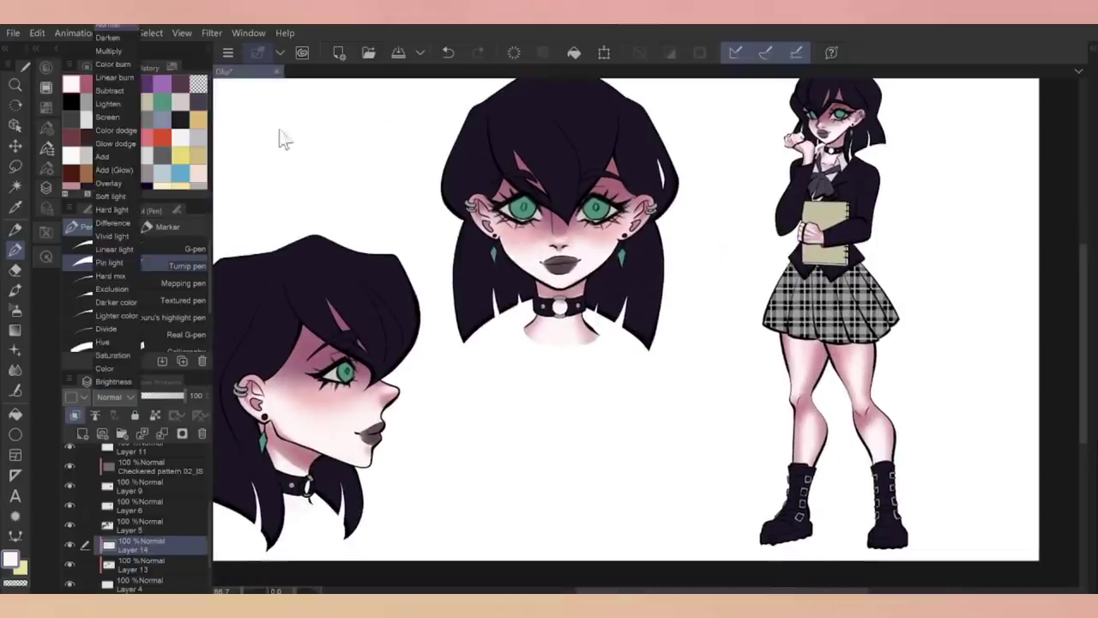
click(113, 170)
click(15, 309)
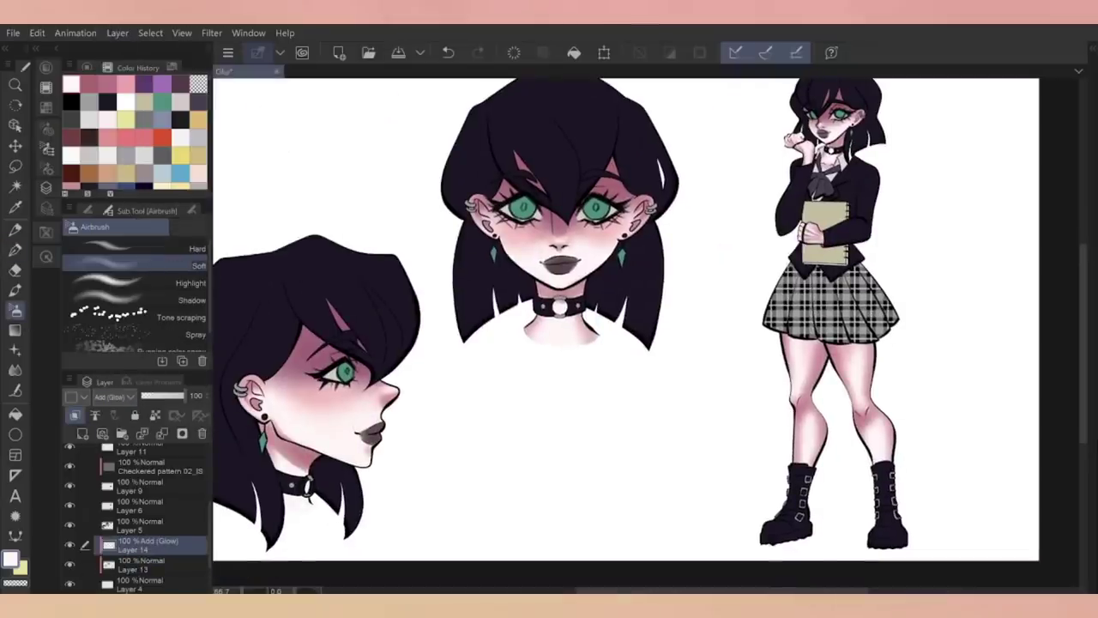
scroll(137, 514, up, 2)
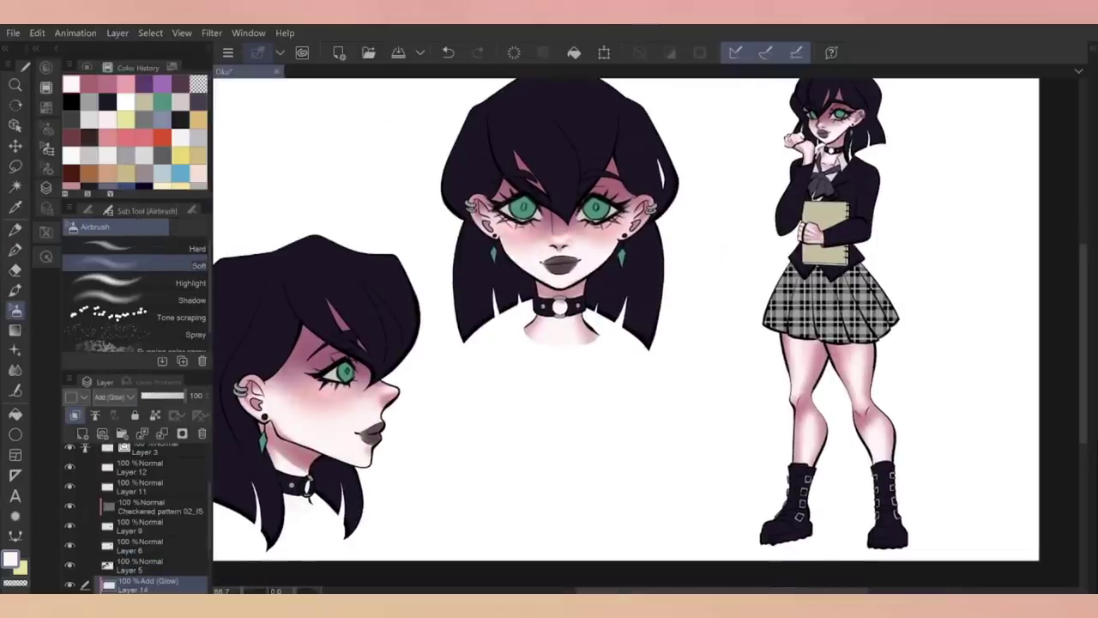
Airbrush pale glow highlights along the full-body figure's legs at brush size 70
click(88, 210)
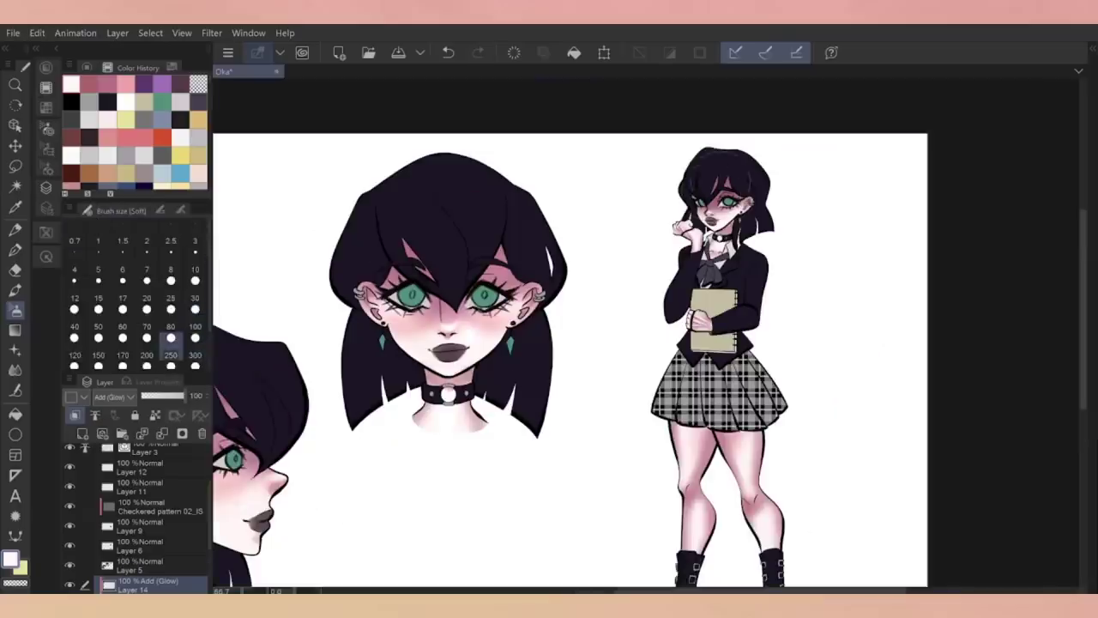
key(ctrl+plus)
click(146, 326)
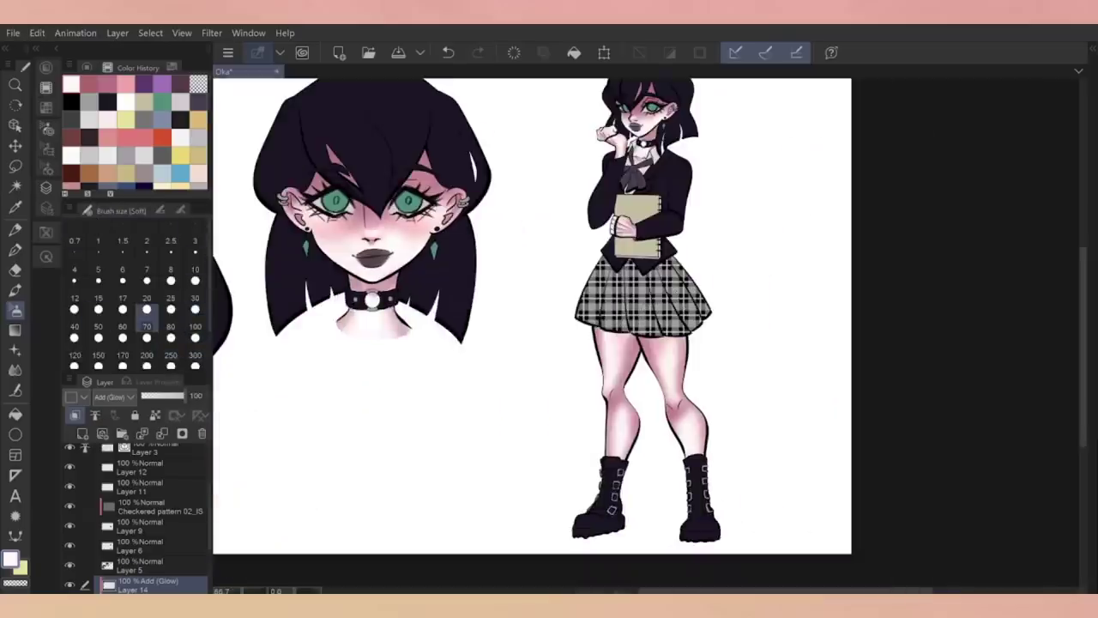
mouse_move(603, 333)
mouse_down()
mouse_move(607, 396)
mouse_move(627, 390)
mouse_move(670, 432)
mouse_up()
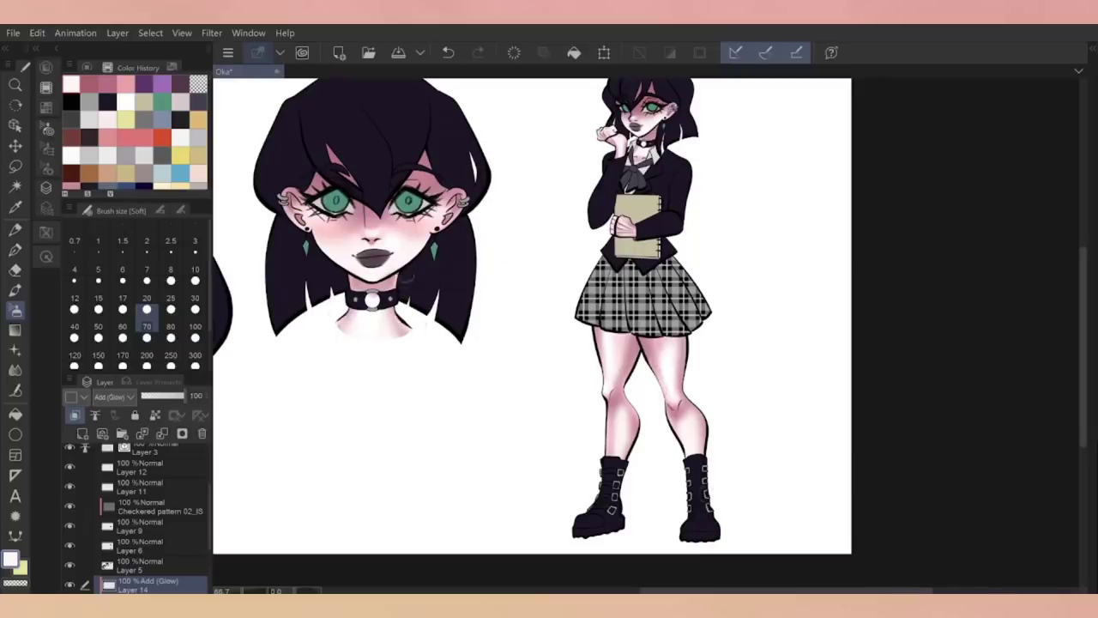
Refine the glow highlights on the front view's face with simple blending at size 50 and the soft airbrush at size 70
scroll(531, 318, left, 5)
scroll(746, 419, up, 3)
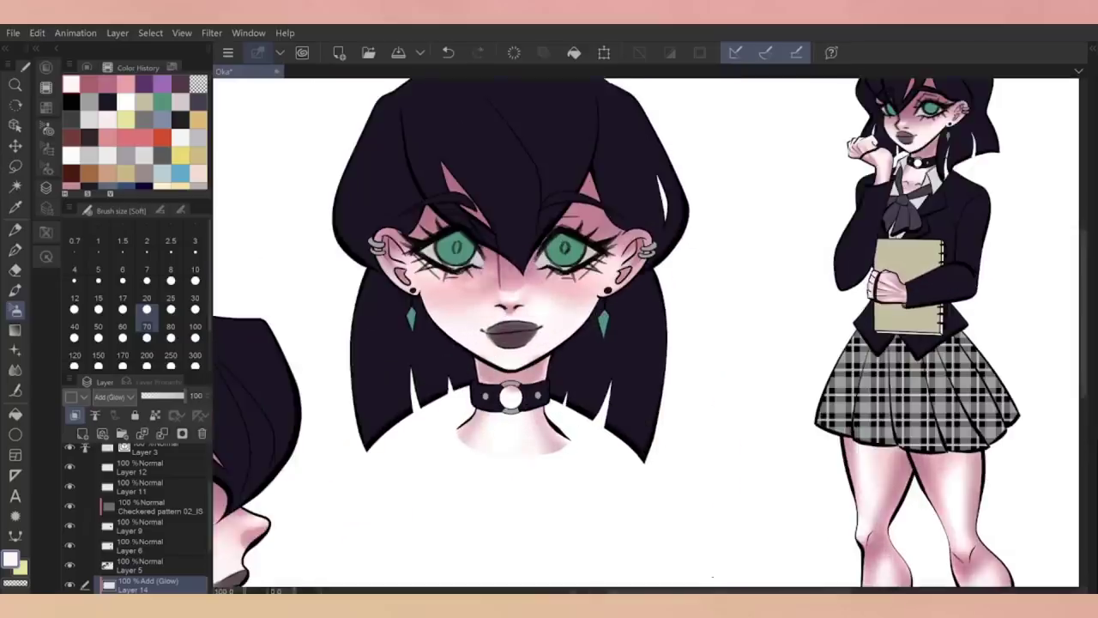
key(ctrl+z)
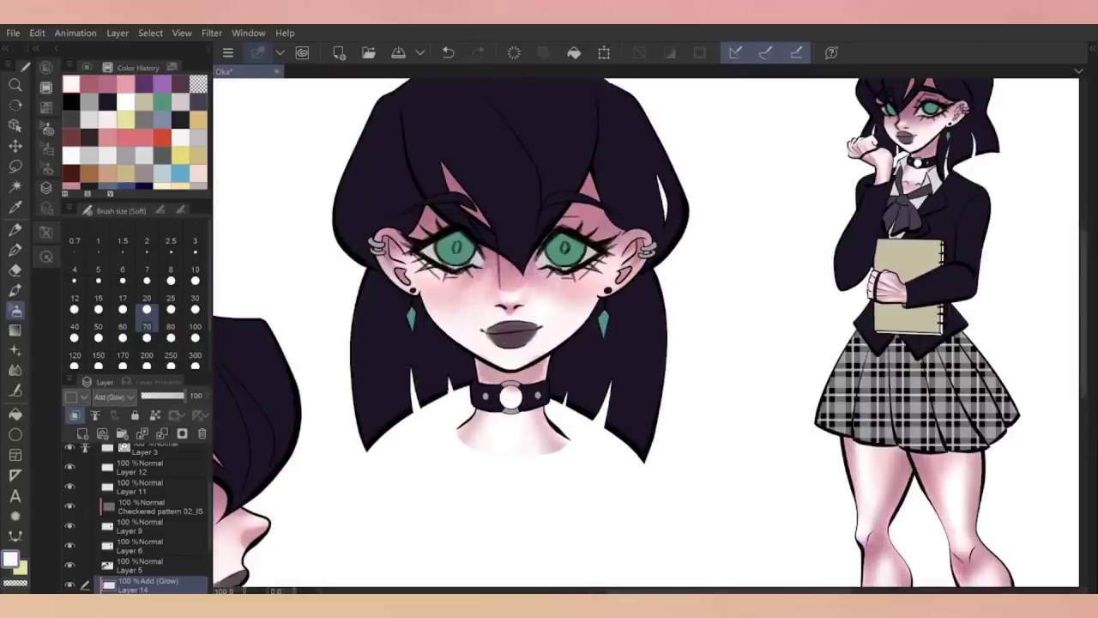
scroll(644, 334, down, 2)
scroll(643, 279, up, 2)
key(p)
click(15, 370)
click(99, 326)
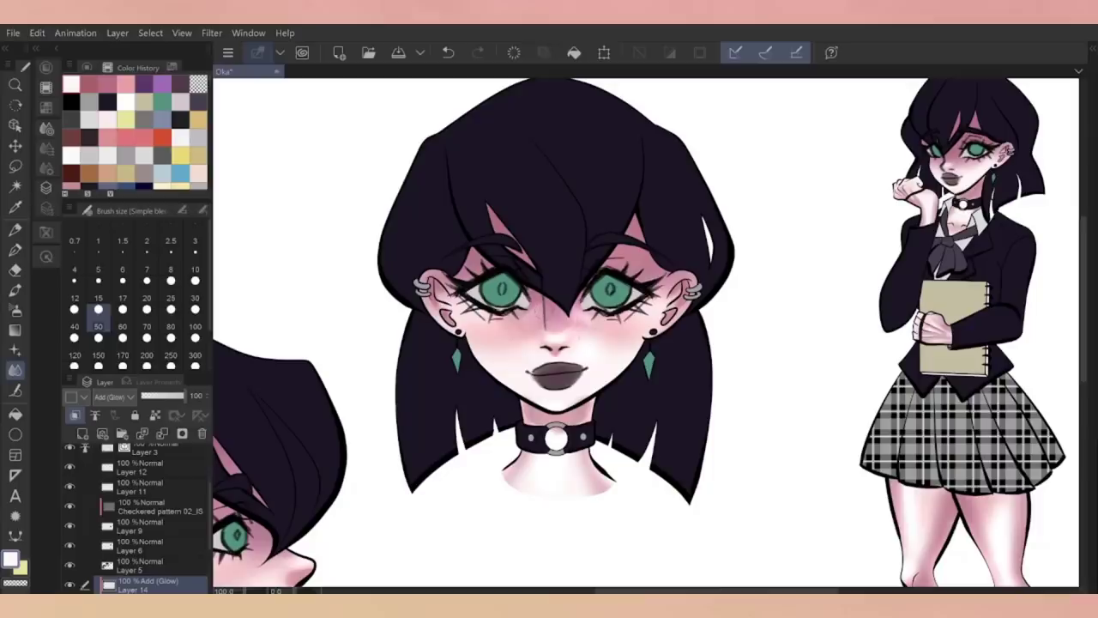
key(e)
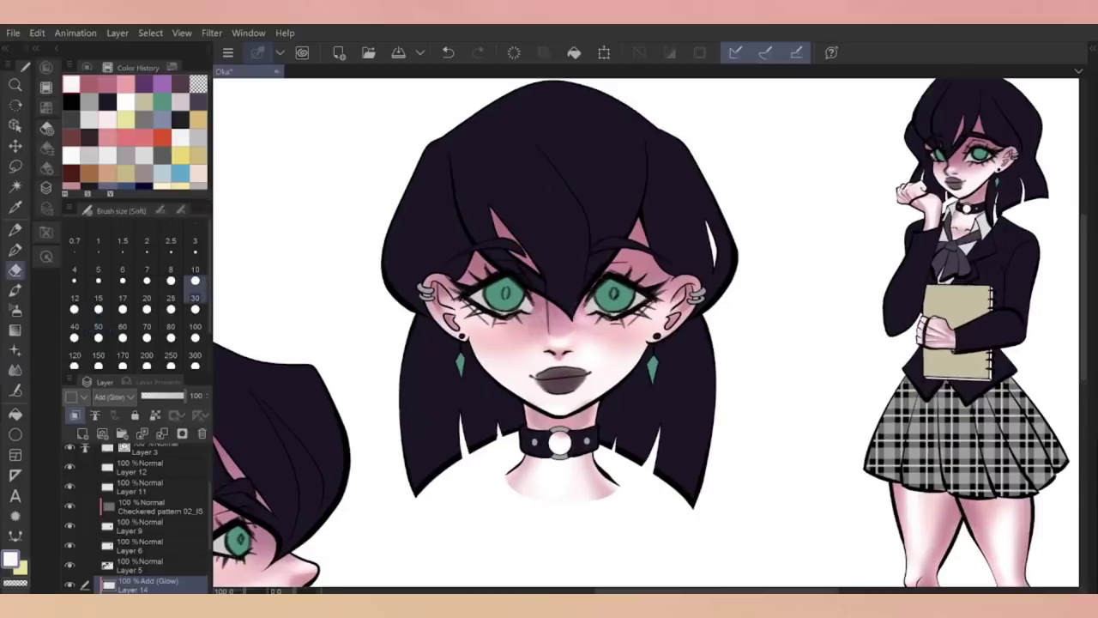
click(448, 52)
click(147, 326)
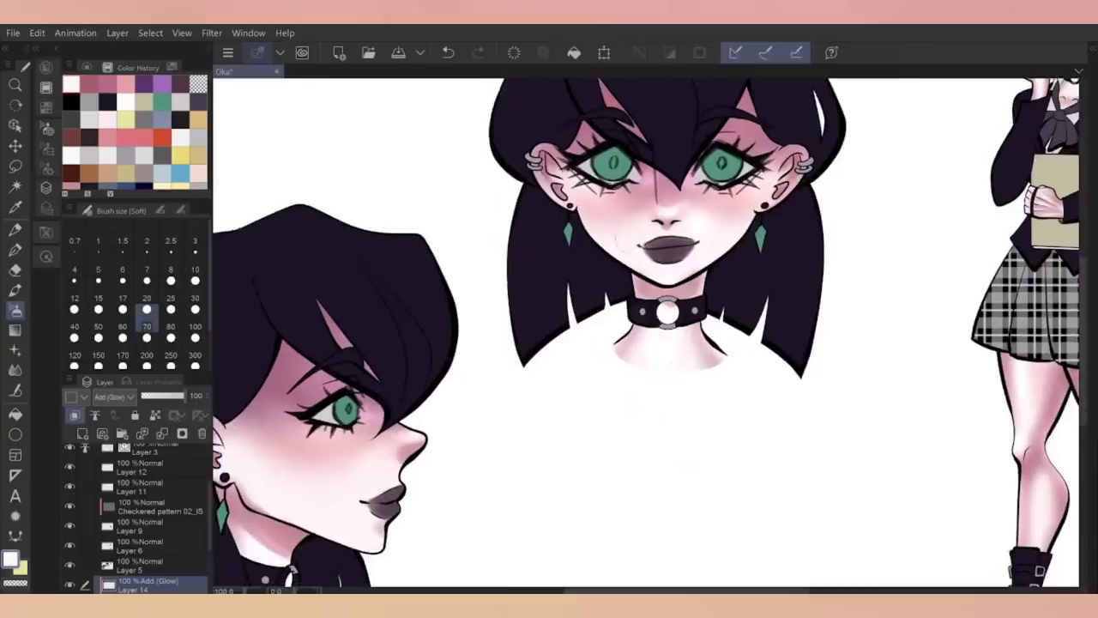
Undo the last glow stroke and touch up the full-body figure's skin shading on Layer 13 with the eraser and blend tools
key(ctrl+minus)
key(ctrl+z)
key(ctrl+minus)
scroll(790, 187, up, 2)
scroll(171, 515, down, 3)
click(171, 536)
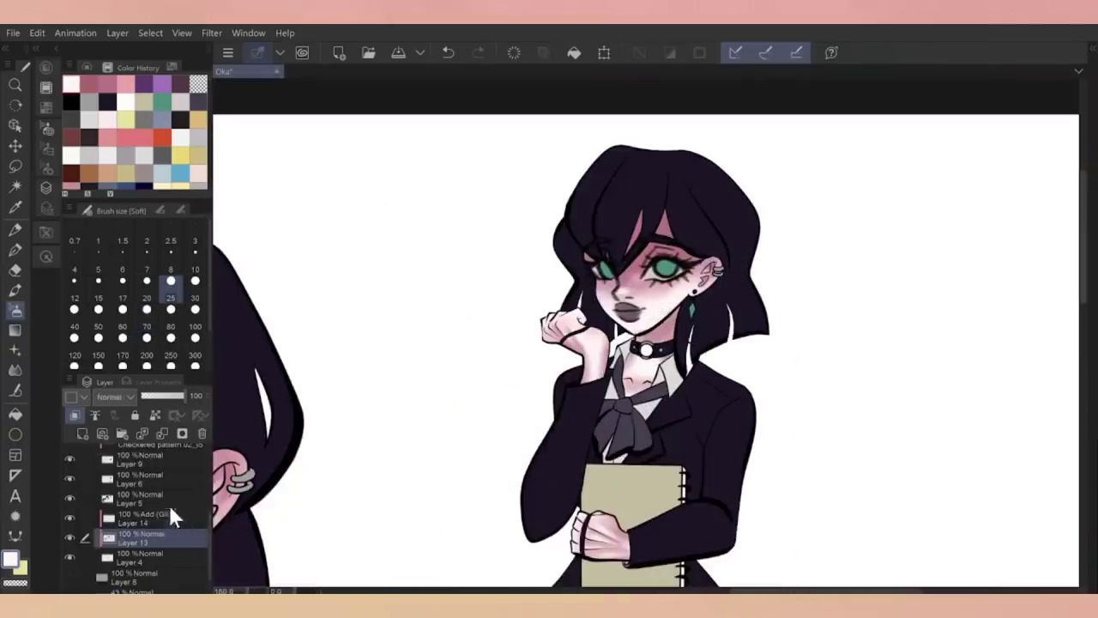
key(e)
key(j)
key(ctrl+minus)
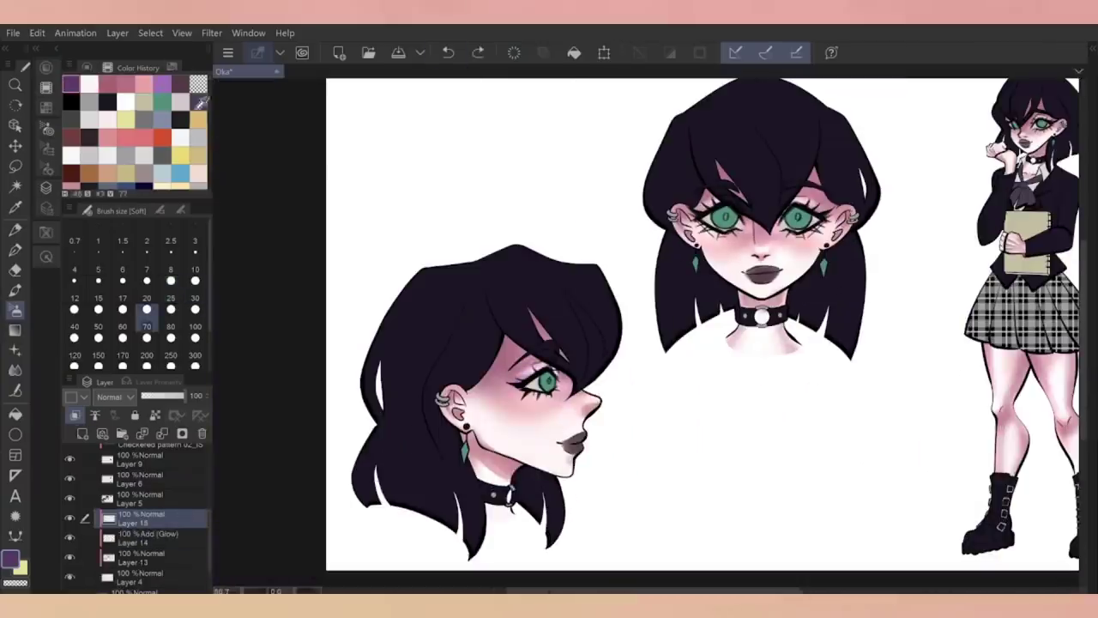
Blend the textured glow on the profile's cheek and add pale highlights to the lips of the three views
click(25, 366)
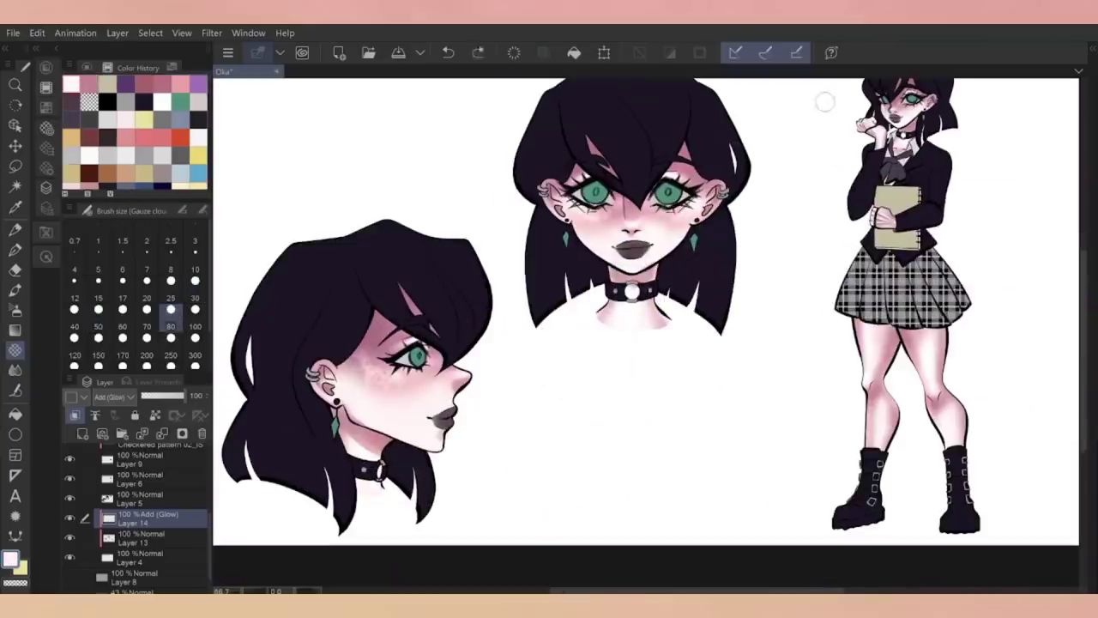
key(j)
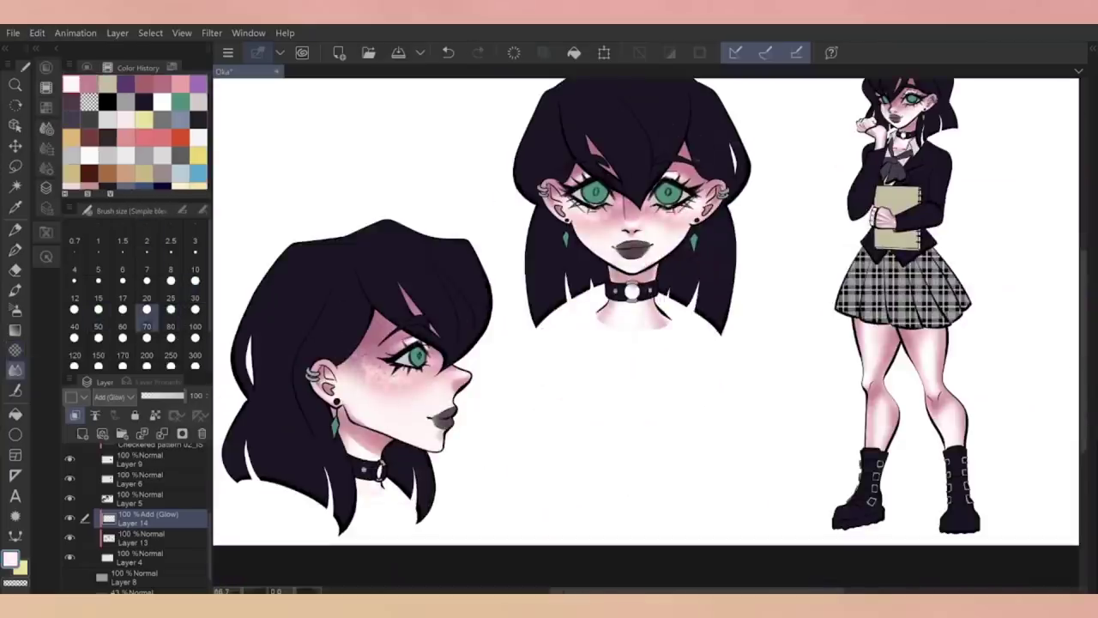
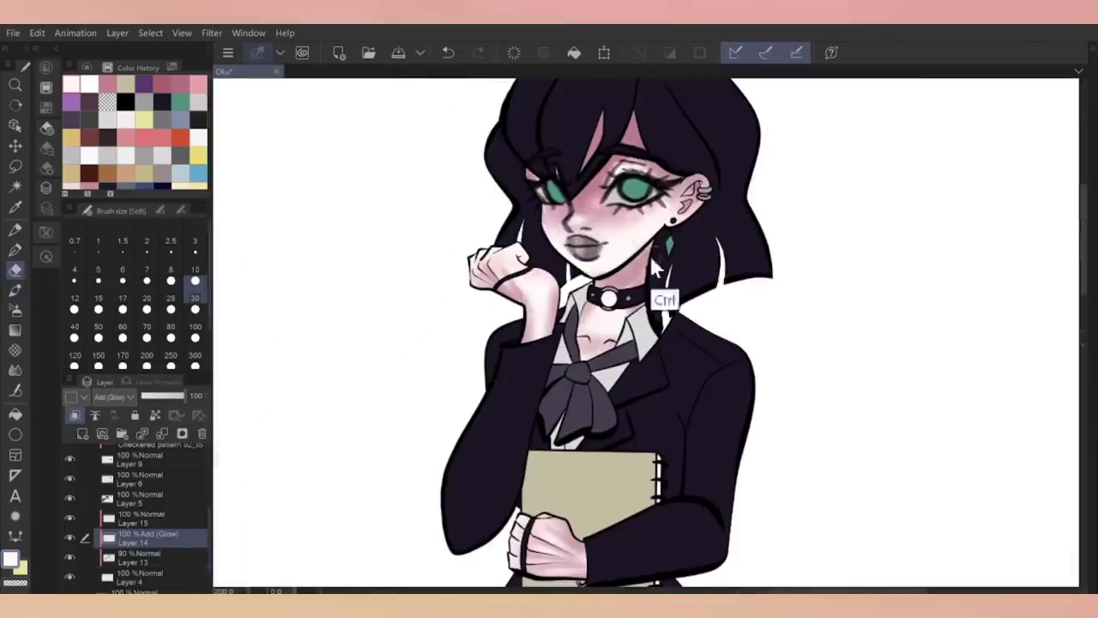
scroll(644, 335, down, 5)
scroll(644, 334, up, 5)
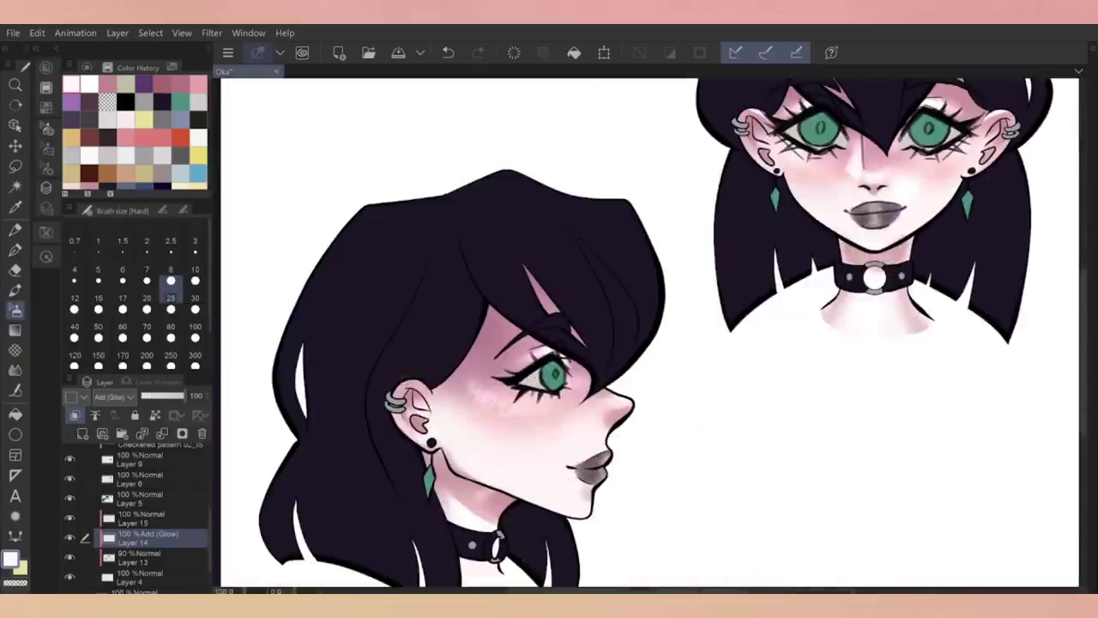
scroll(643, 335, down, 5)
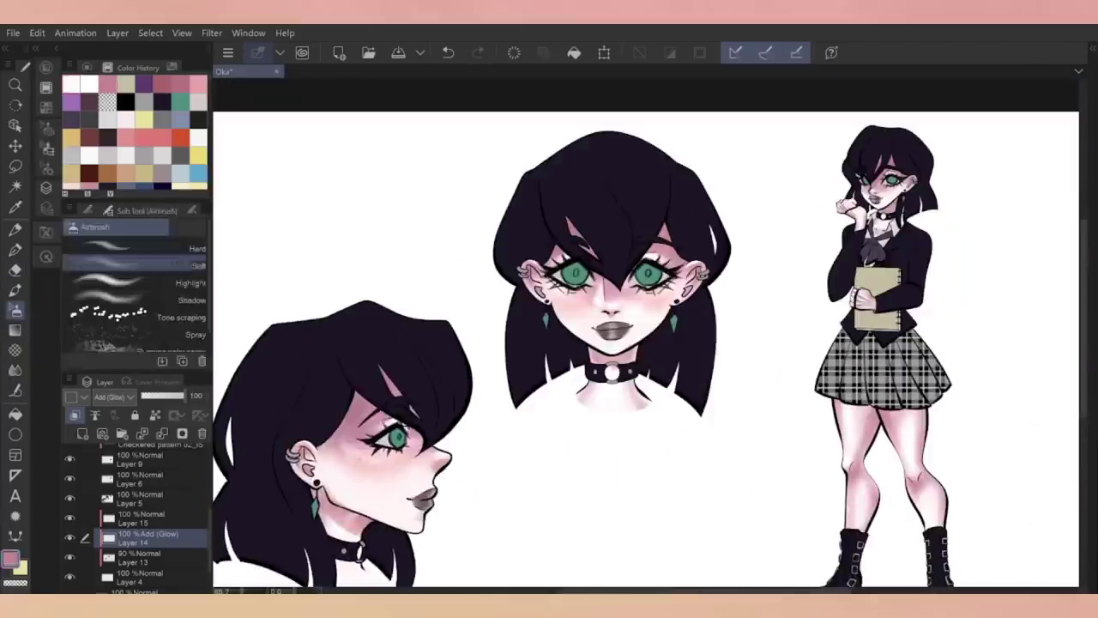
scroll(643, 335, up, 5)
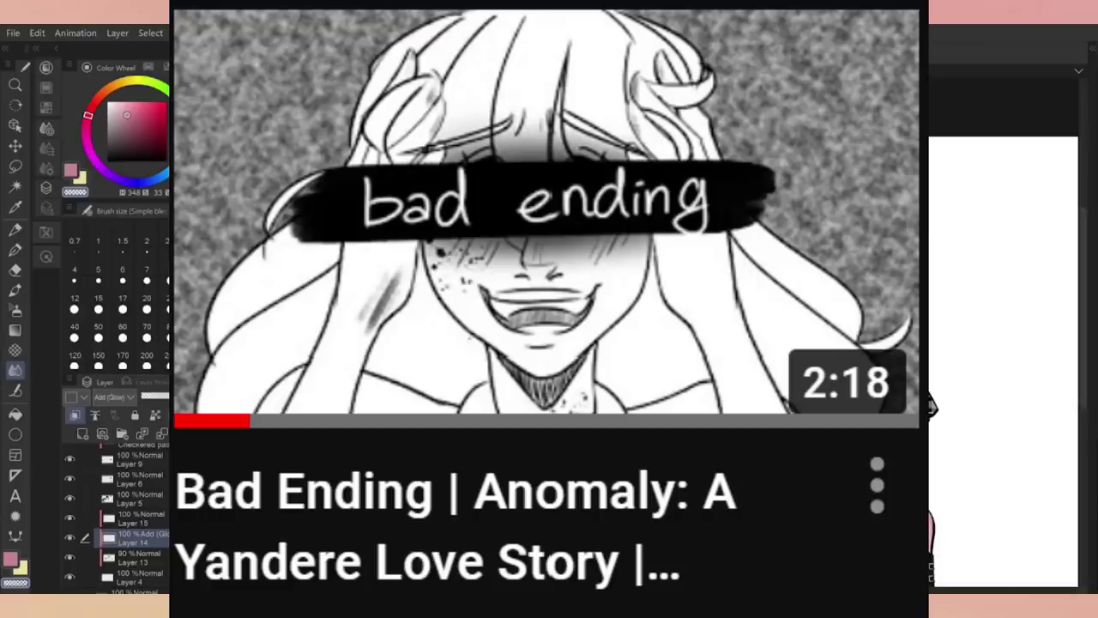
Add a clipped Multiply layer above the hair colour layer and choose the Gouache 2 brush at size 100
click(99, 421)
click(118, 396)
click(128, 51)
key(p)
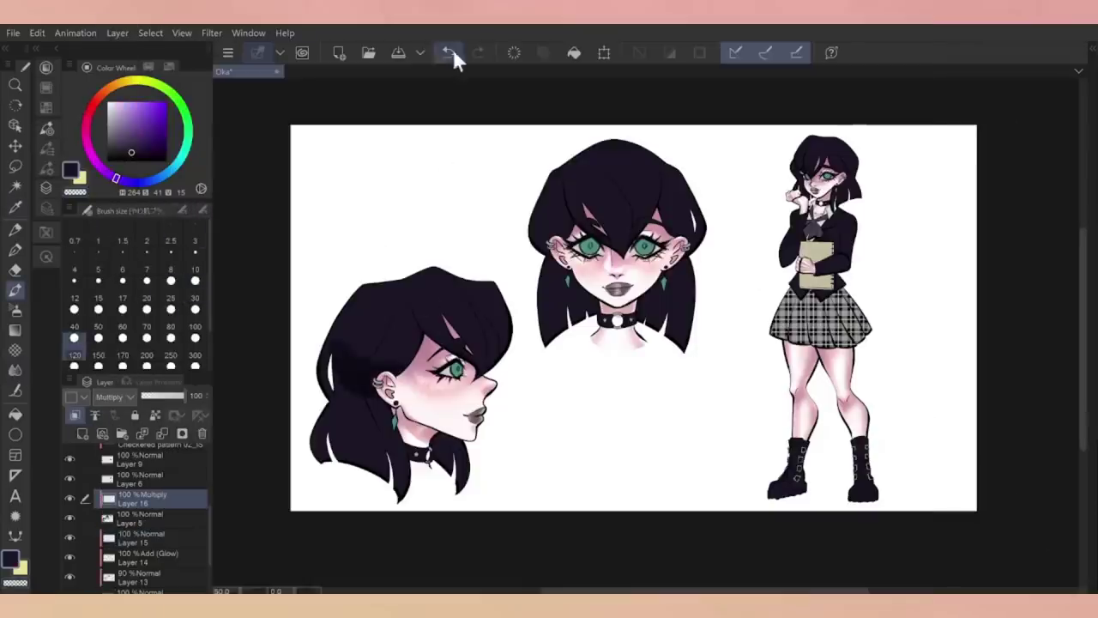
click(88, 210)
click(193, 343)
click(87, 210)
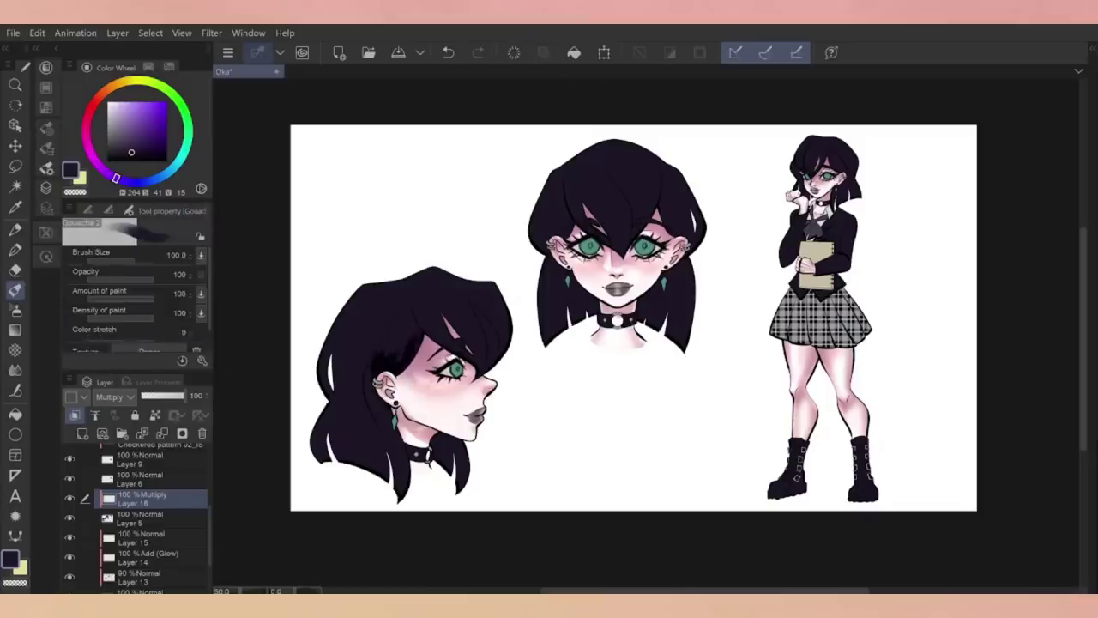
Paint dark gouache shading through the profile view's hair around the ear and along the lower back locks
mouse_move(369, 372)
mouse_down()
mouse_move(380, 408)
mouse_move(398, 343)
mouse_move(348, 404)
mouse_up()
key(ctrl+z)
key(ctrl+z)
mouse_move(338, 359)
mouse_down()
mouse_move(326, 401)
mouse_move(370, 436)
mouse_move(341, 470)
mouse_up()
drag(336, 432, 314, 460)
mouse_move(372, 453)
mouse_down()
mouse_move(395, 465)
mouse_move(405, 492)
mouse_up()
drag(384, 409, 391, 445)
drag(398, 314, 405, 323)
drag(406, 326, 414, 352)
key(ctrl+z)
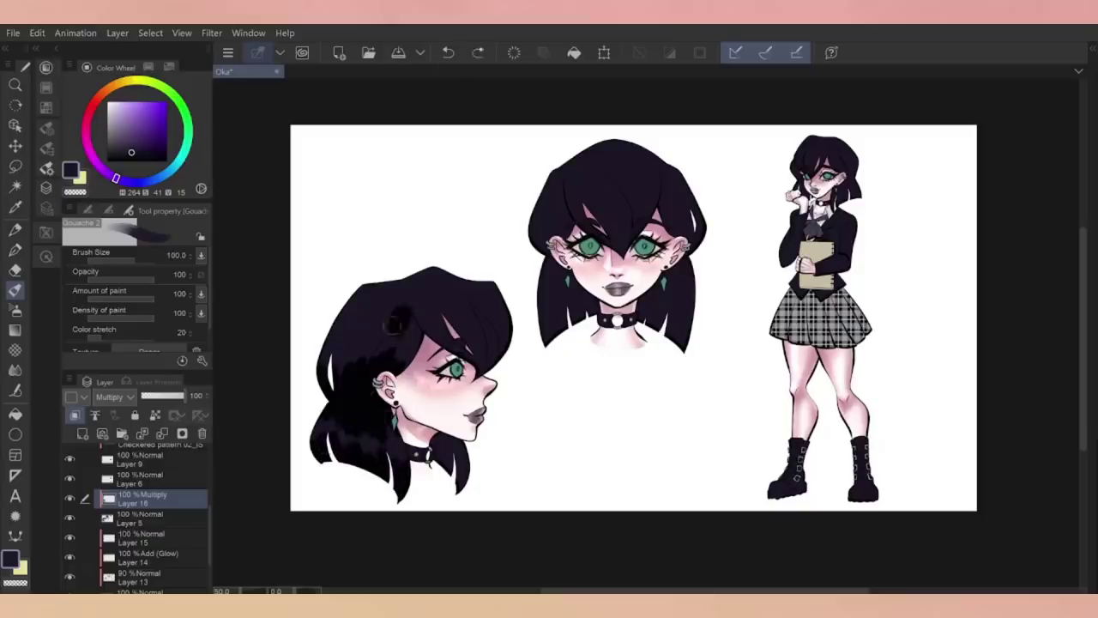
Extend the dark gouache shading over the profile view's crown and bangs
drag(394, 309, 374, 330)
mouse_move(391, 290)
mouse_down()
mouse_move(343, 331)
mouse_move(348, 340)
mouse_up()
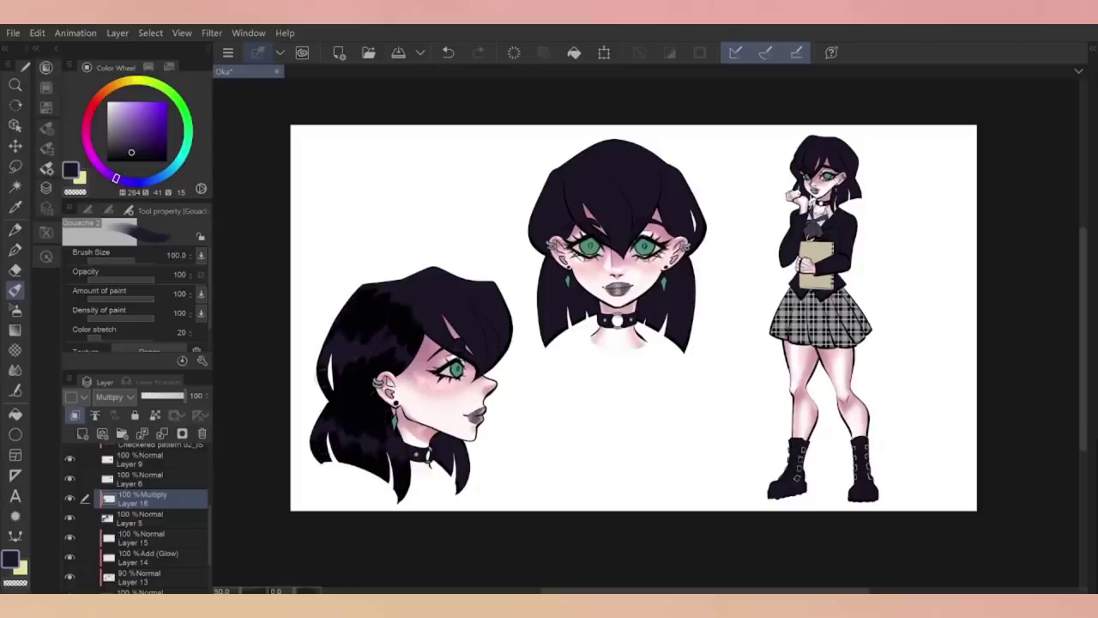
drag(437, 298, 420, 296)
key(ctrl+z)
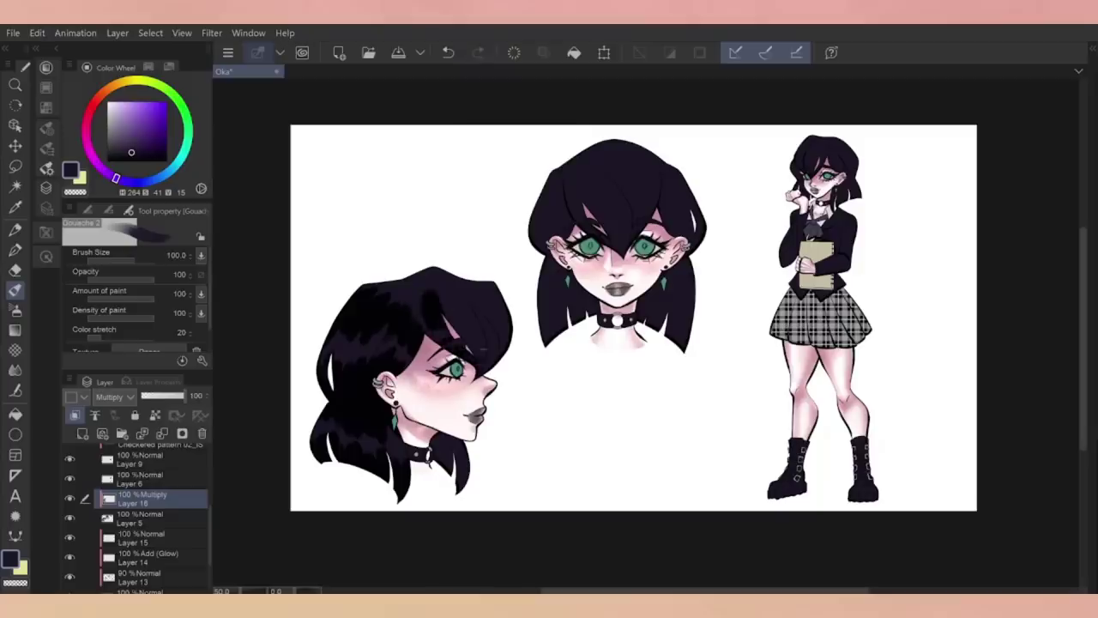
drag(501, 289, 415, 331)
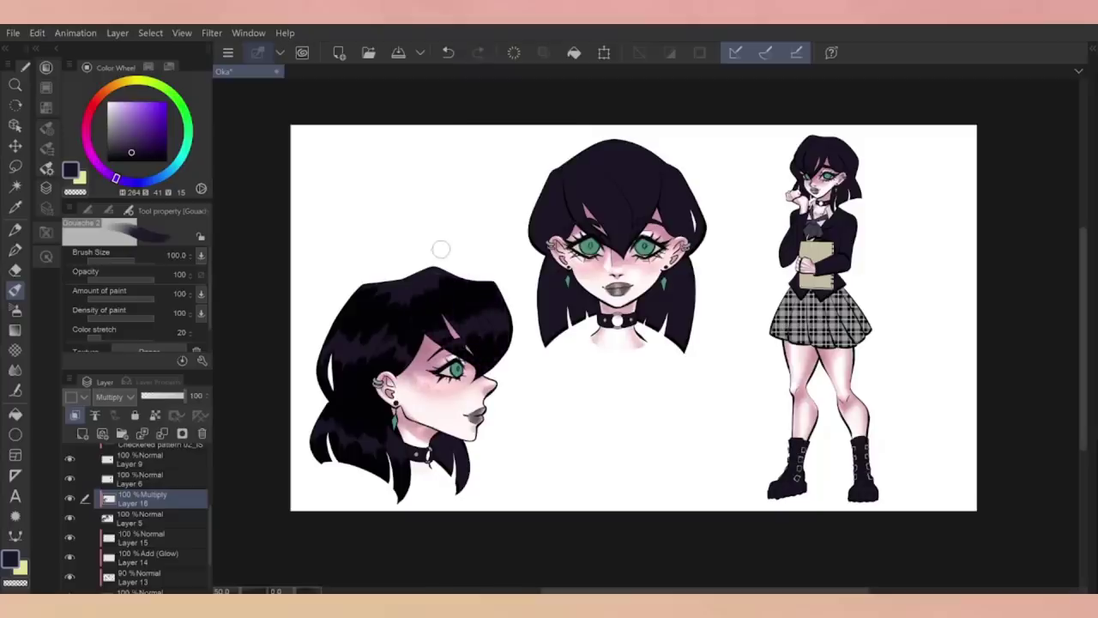
Paint dark gouache shading over the front view's bangs, side hair and hanging locks
mouse_move(611, 170)
mouse_down()
mouse_move(652, 215)
mouse_move(571, 219)
mouse_up()
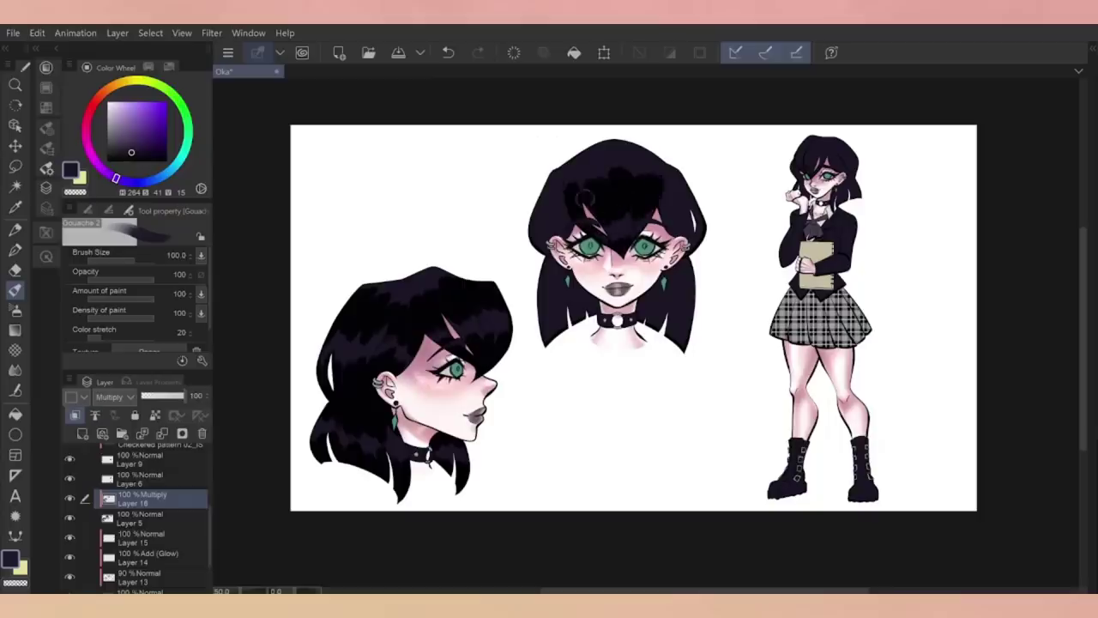
drag(580, 179, 637, 172)
drag(558, 193, 545, 248)
drag(661, 182, 698, 249)
drag(550, 261, 583, 294)
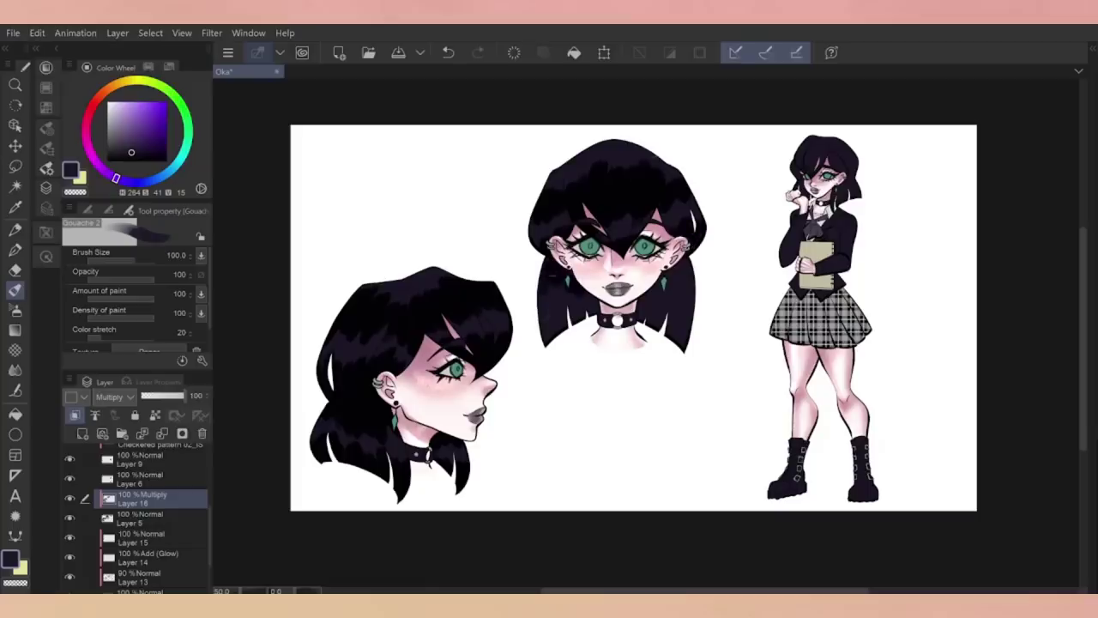
mouse_move(682, 264)
mouse_down()
mouse_move(660, 302)
mouse_move(661, 341)
mouse_up()
click(448, 53)
Shade the full-body figure's hair with the Gouache 2 brush at size 70
scroll(858, 172, up, 5)
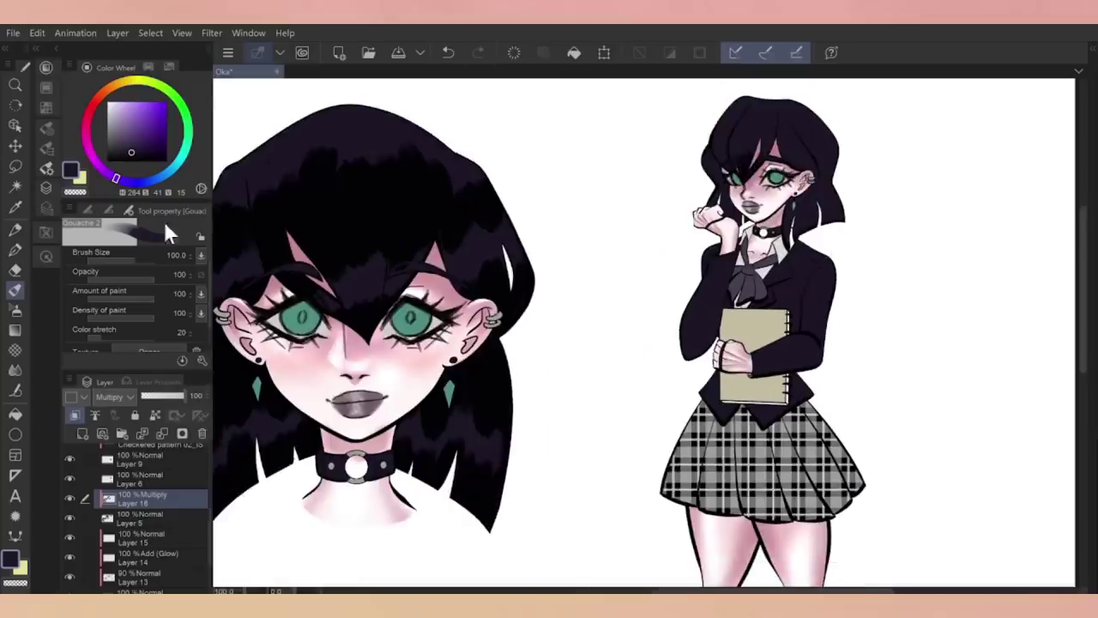
key(ctrl+z)
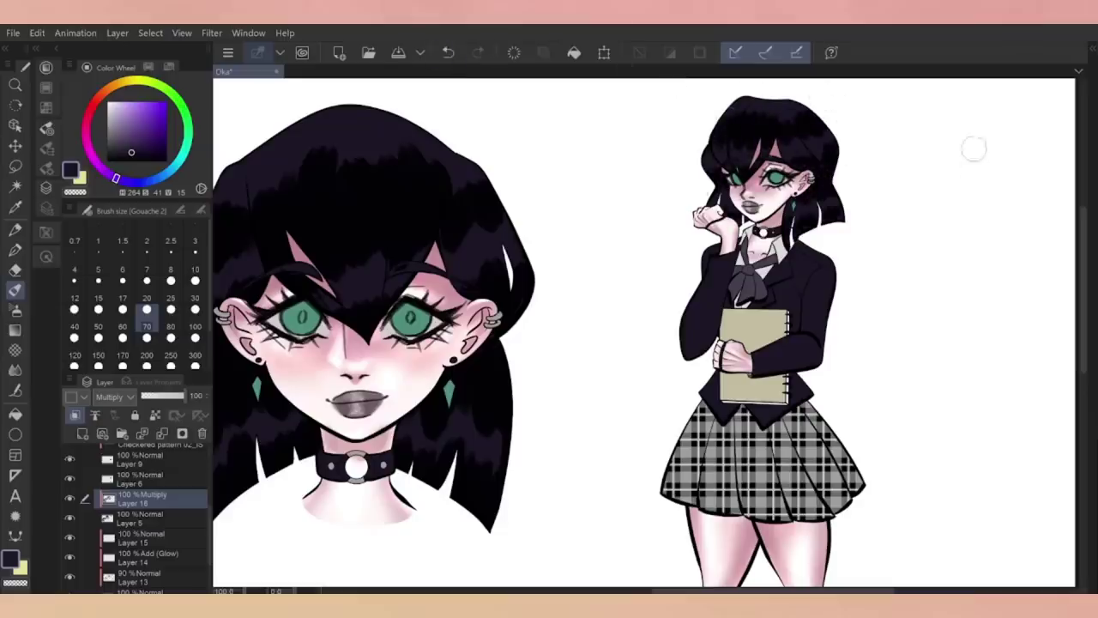
Lower the Multiply hair shading layer's opacity to 67% and choose the Kneaded eraser
scroll(974, 167, down, 3)
click(107, 397)
click(109, 50)
key(e)
click(164, 397)
drag(166, 398, 169, 398)
click(169, 296)
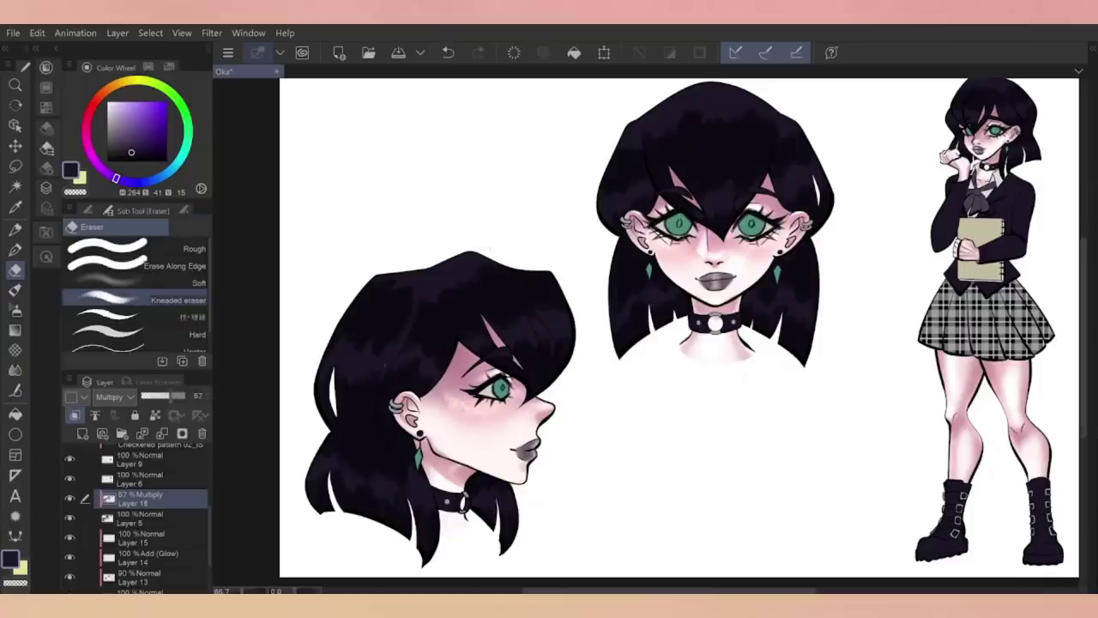
Erase fine strand streaks from the hair shading in the profile and front views with the Kneaded eraser at size 30
click(88, 210)
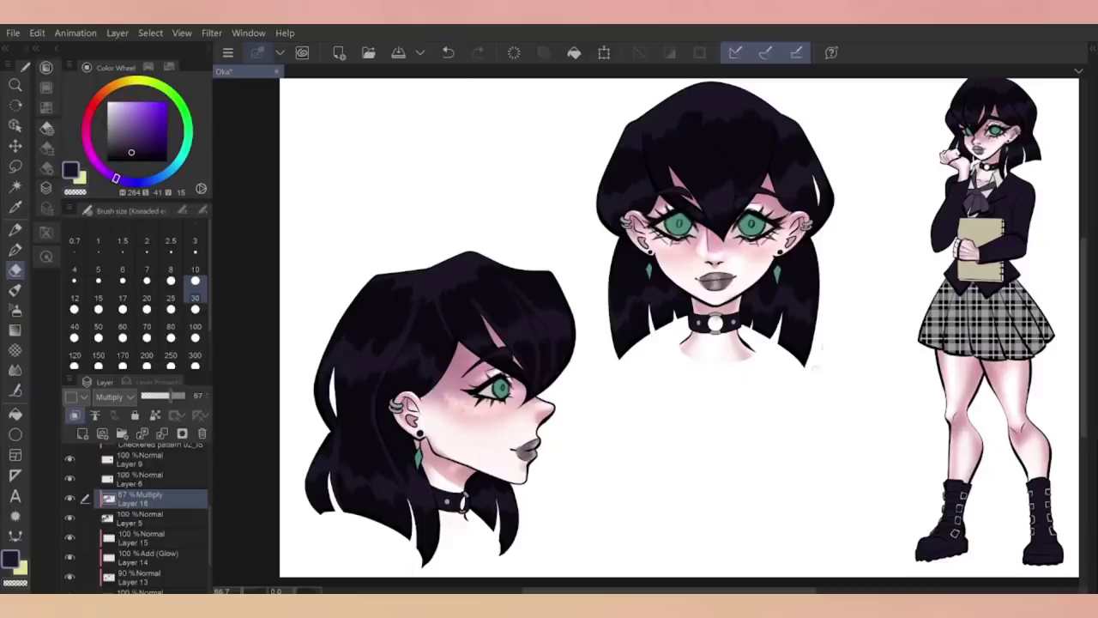
scroll(650, 338, right, 4)
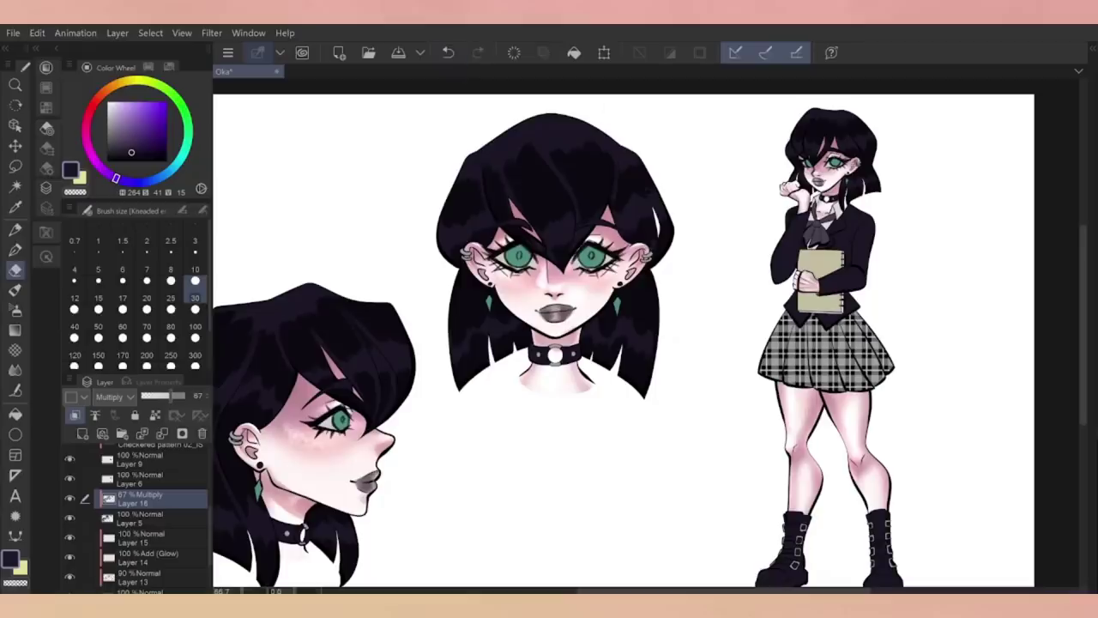
drag(586, 212, 544, 232)
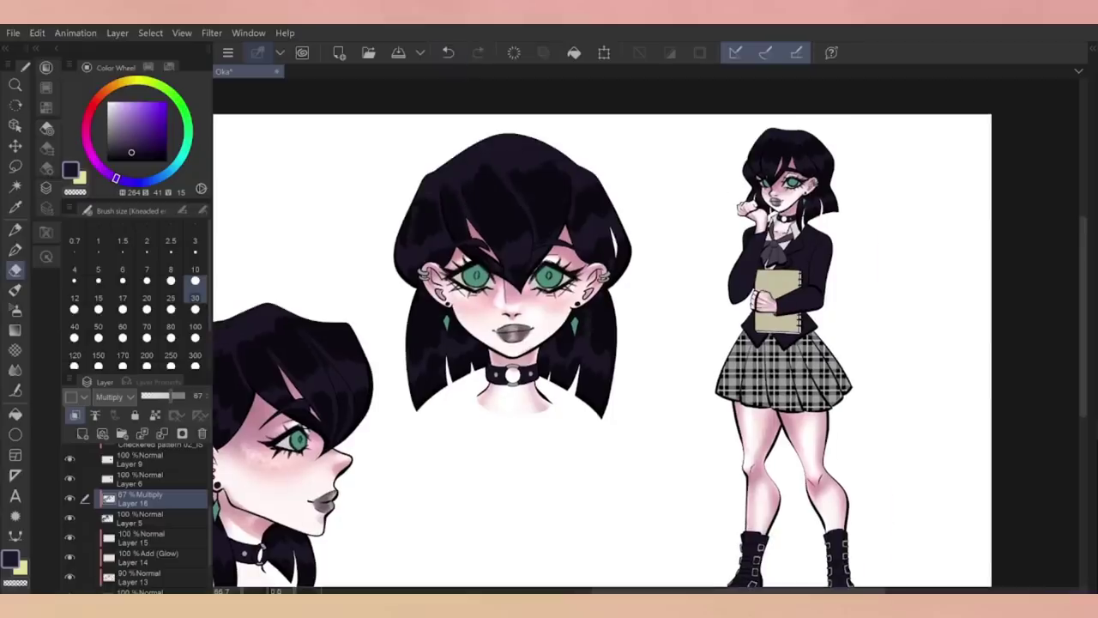
scroll(652, 344, up, 5)
key(bracketleft)
key(bracketleft)
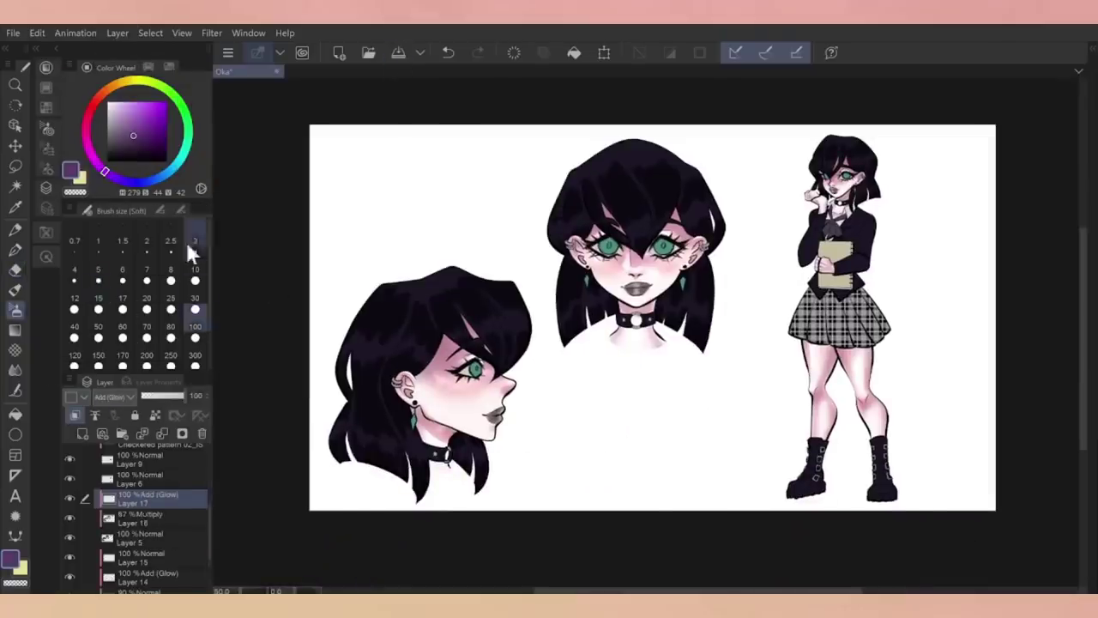
Move the Add (Glow) layer below the Multiply hair shading and try airbrushing purple over the hair at size 300
click(196, 337)
drag(146, 498, 146, 518)
drag(601, 163, 657, 152)
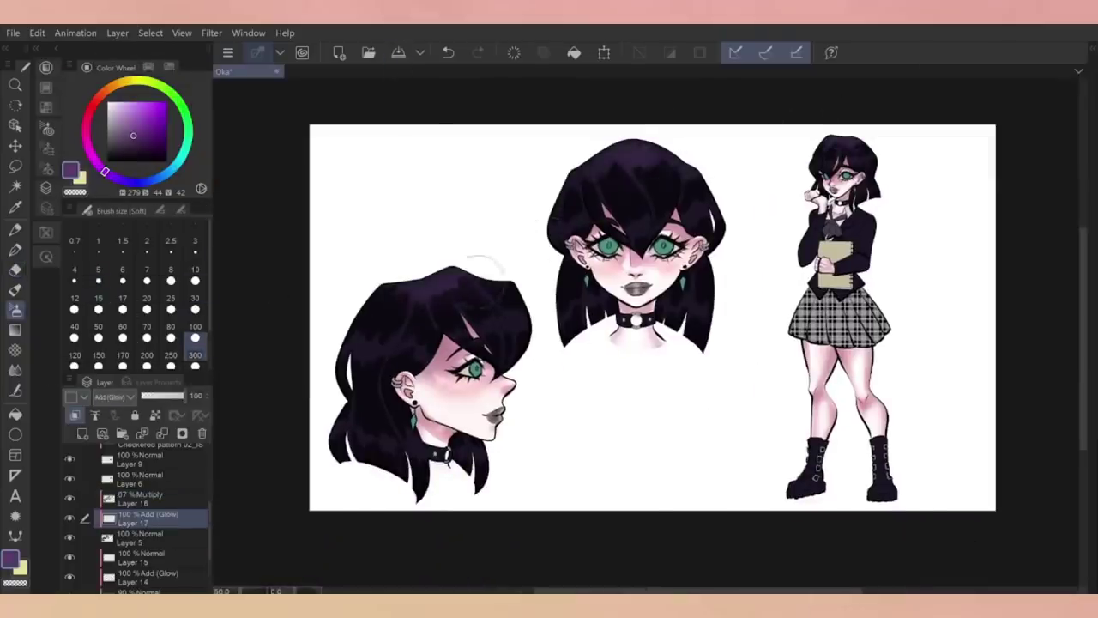
drag(507, 238, 503, 245)
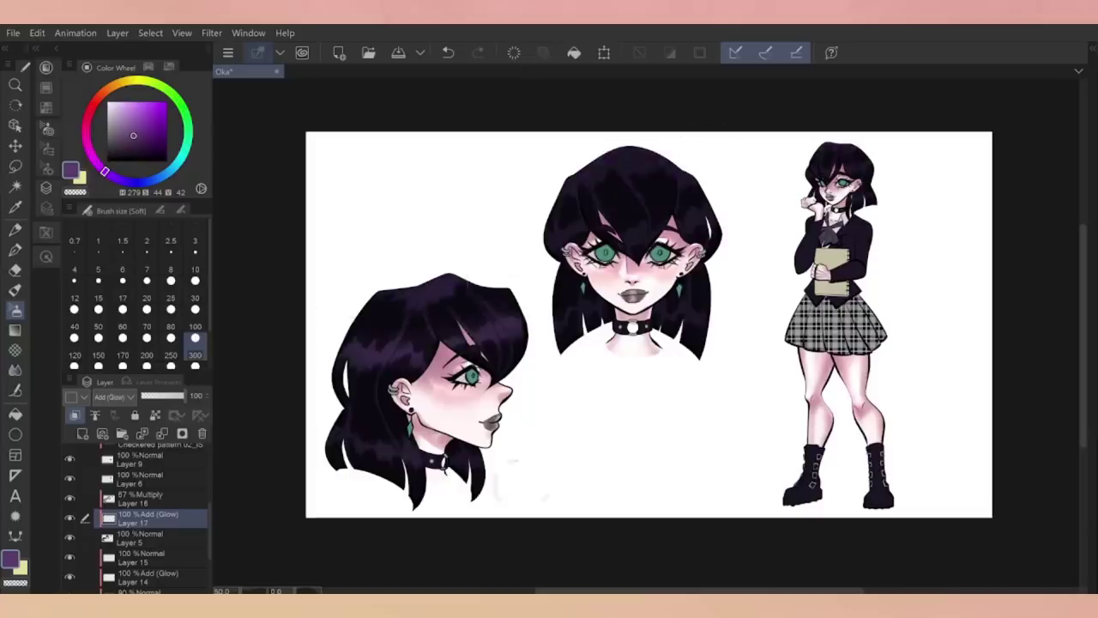
click(141, 499)
drag(142, 519, 142, 498)
click(14, 290)
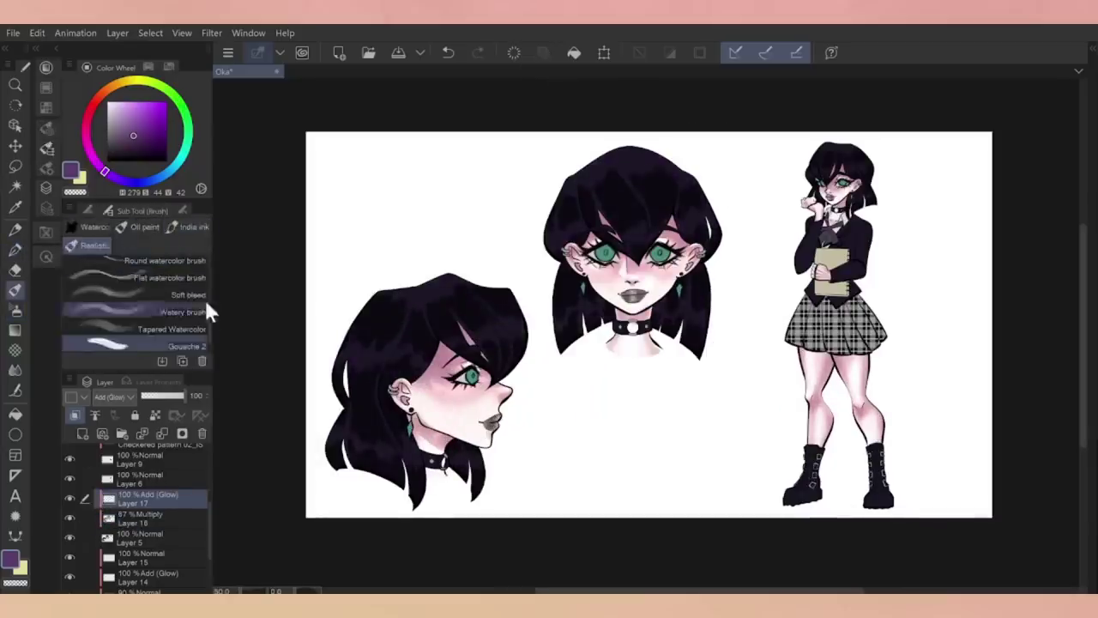
scroll(199, 293, down, 1)
click(168, 346)
scroll(419, 425, up, 2)
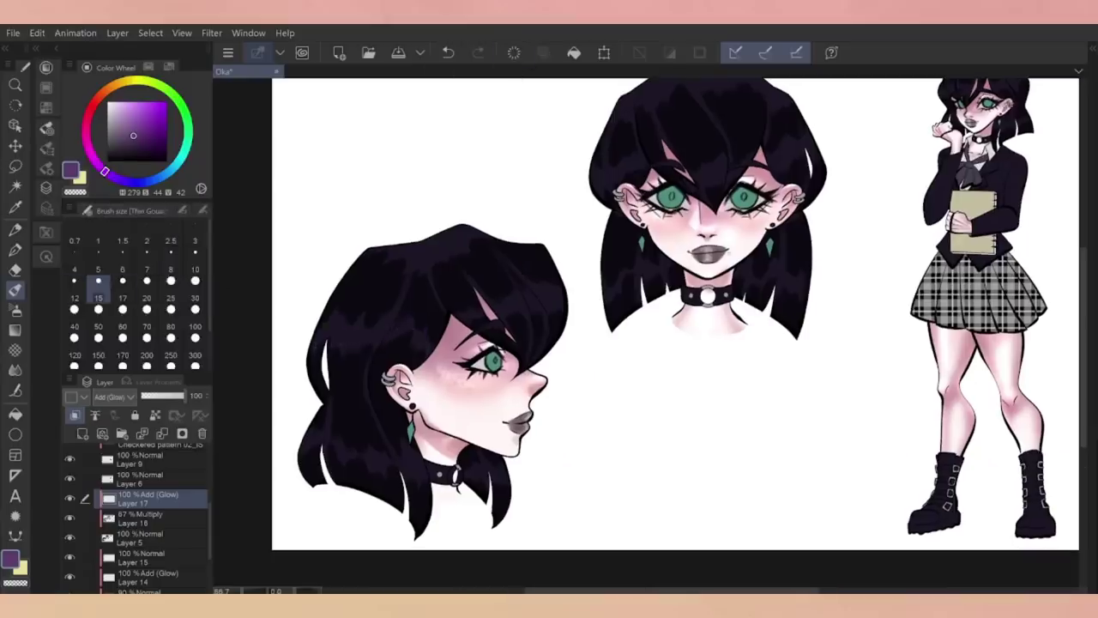
Airbrush a soft purple glow across the crowns of the hair on the Add (Glow) layer beneath the Multiply shading
key(b)
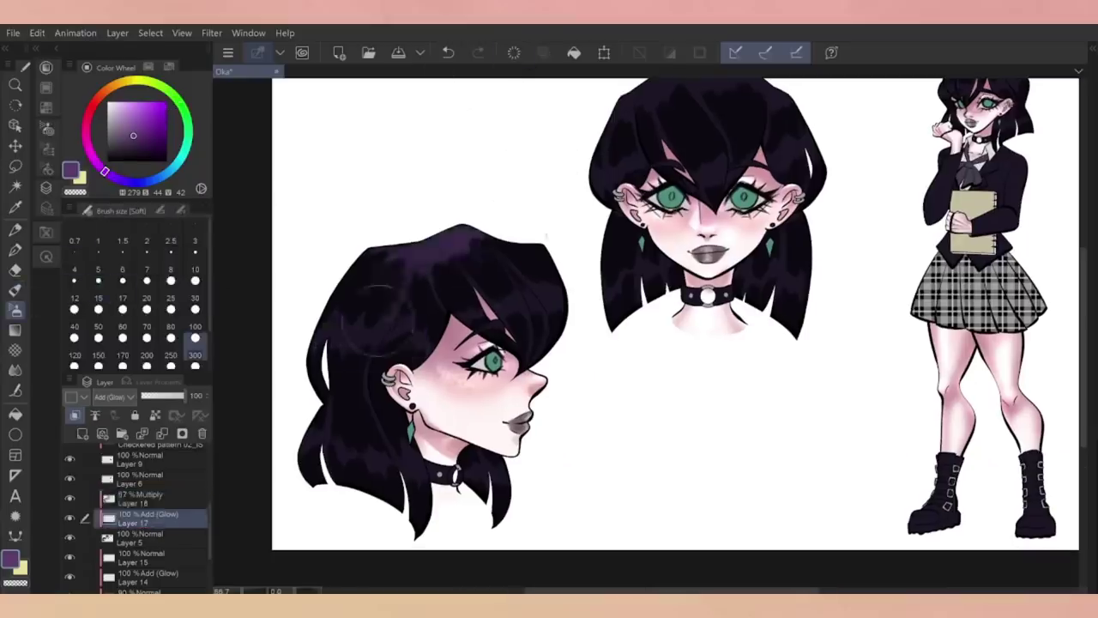
scroll(645, 333, up, 2)
scroll(821, 258, down, 3)
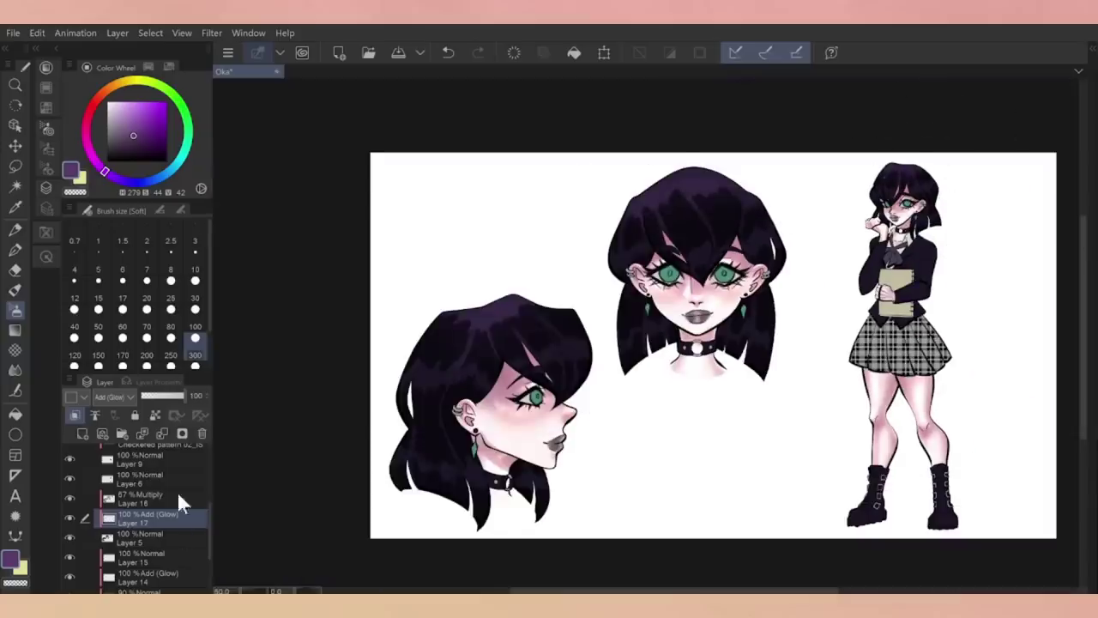
Soften the hair shading edges on the Multiply hair layer with the Running color on fiber blender
click(142, 499)
key(j)
scroll(610, 352, up, 3)
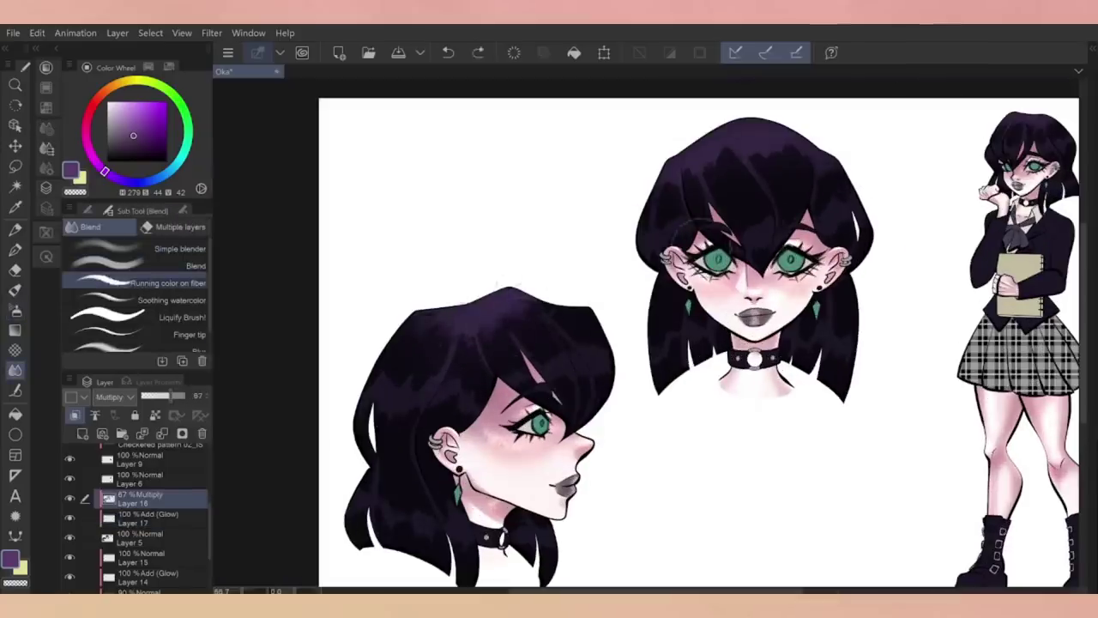
drag(704, 257, 695, 295)
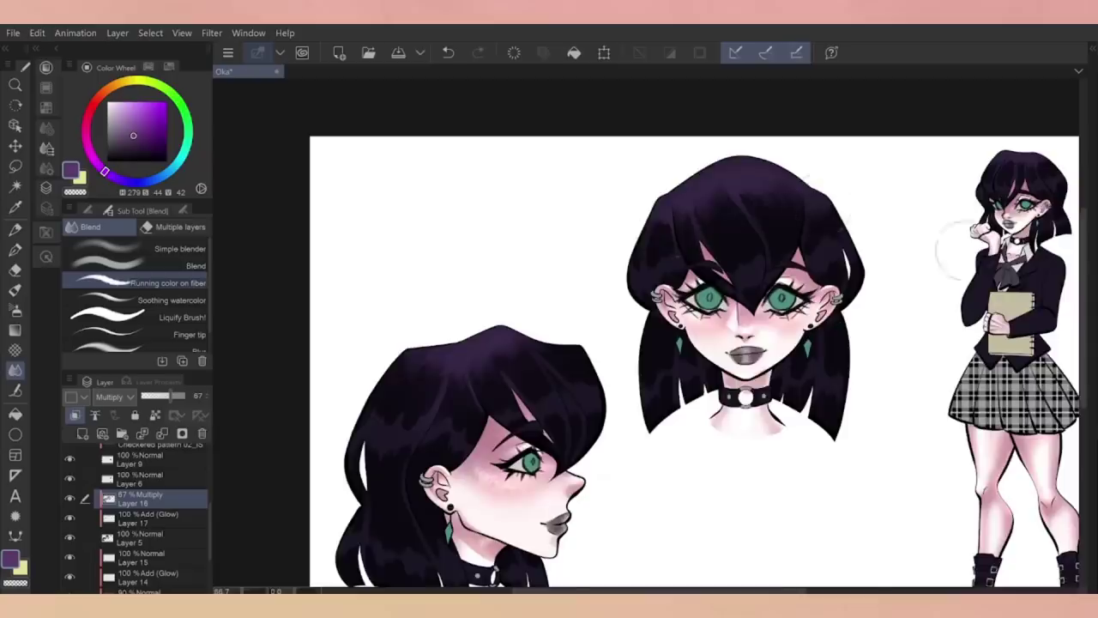
scroll(314, 367, down, 2)
Add a clipped Multiply layer above the clothing colours and choose a dark purple for shading
click(81, 477)
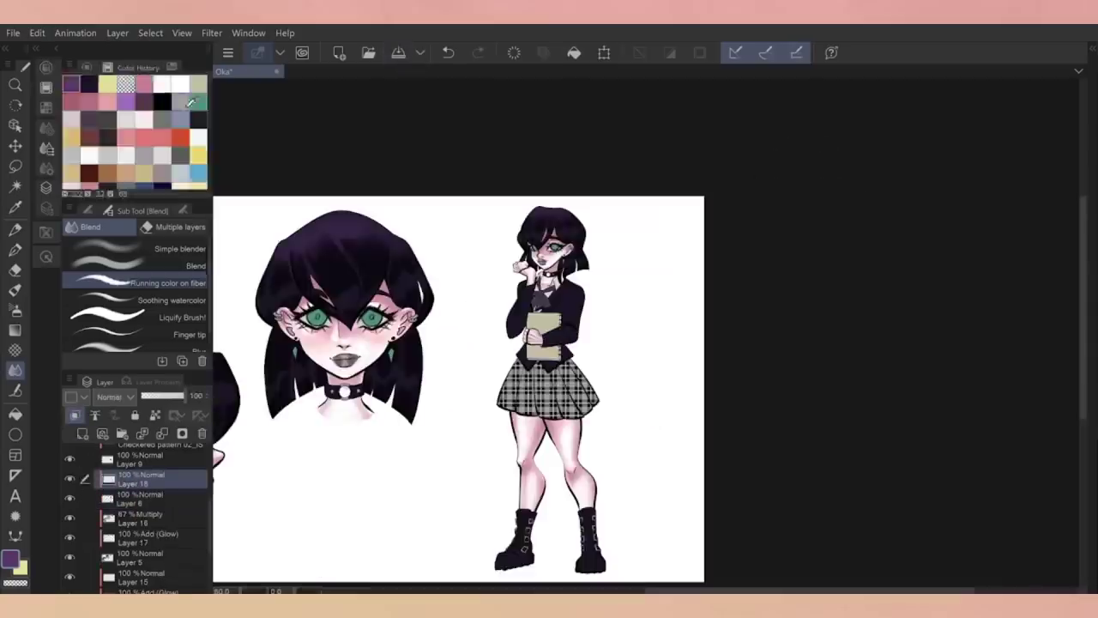
key(b)
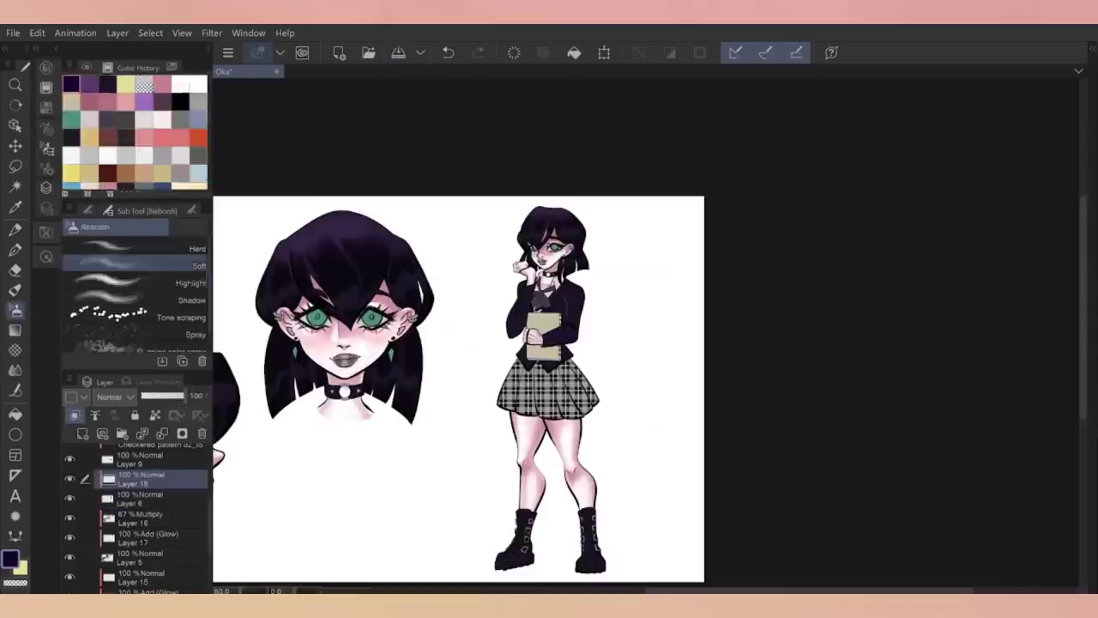
scroll(625, 338, up, 3)
key(p)
click(206, 496)
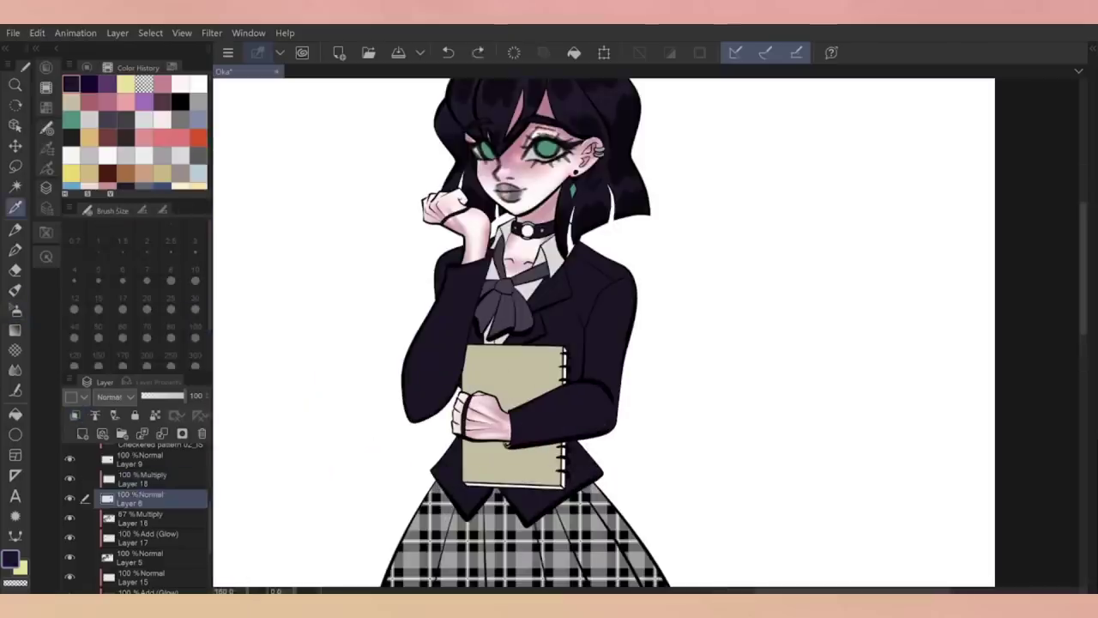
Airbrush soft shadows over the full-body figure's blazer, shirt collar and bow on the Multiply layer, reducing the brush to size 50
scroll(525, 429, up, 3)
key(ctrl+z)
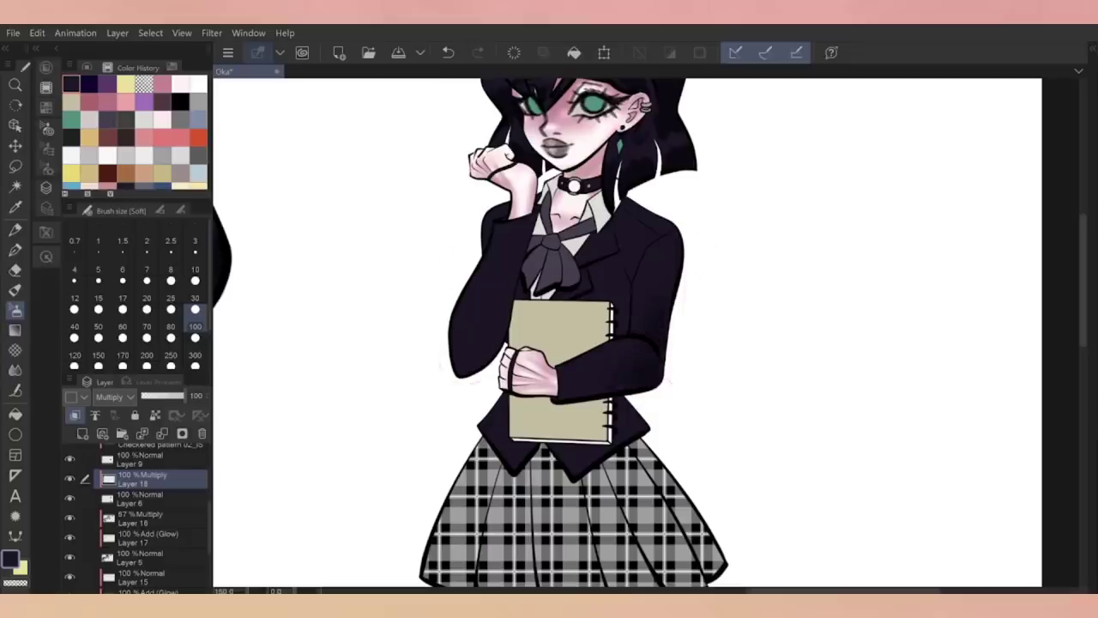
click(98, 327)
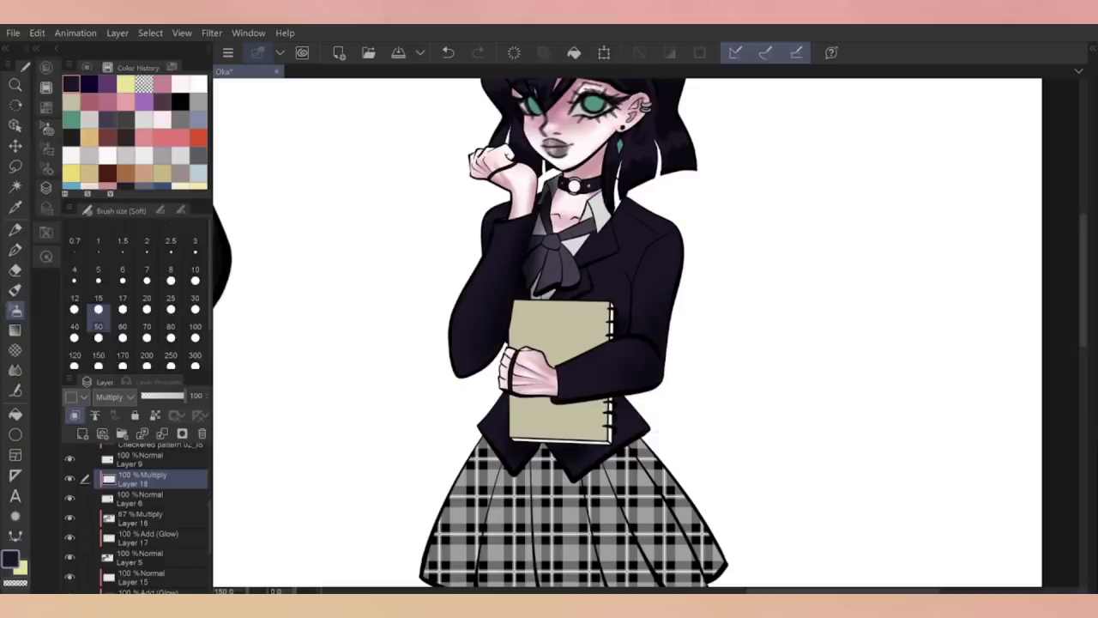
Paint darker fold shadows on the neck bow in dark navy at brush size 20, undoing the stray dark stroke
key(b)
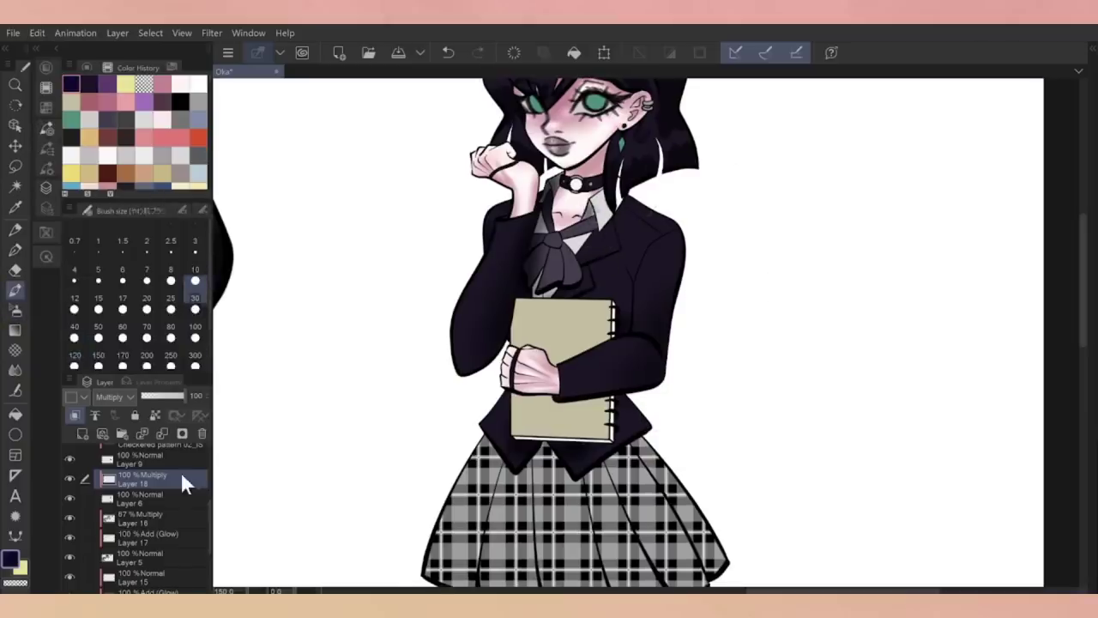
key(p)
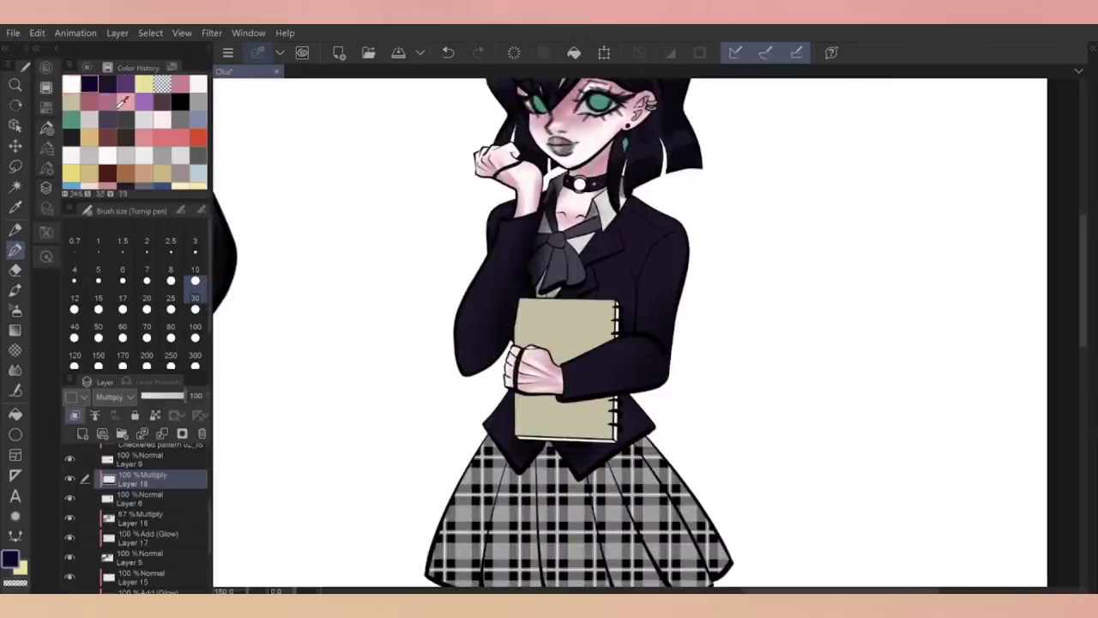
key(j)
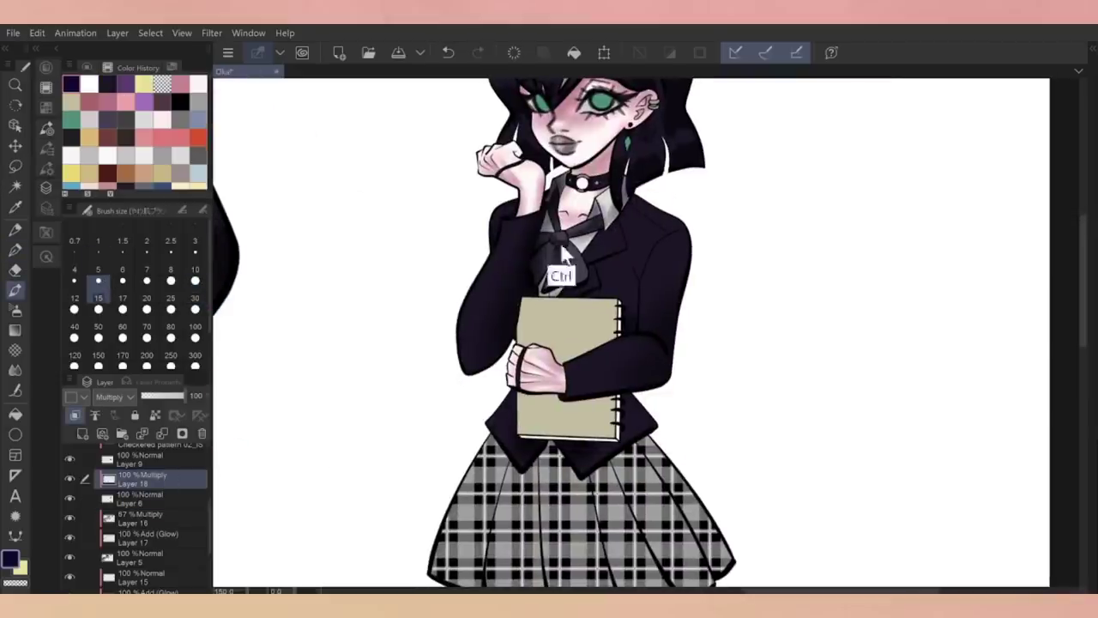
key(ctrl+z)
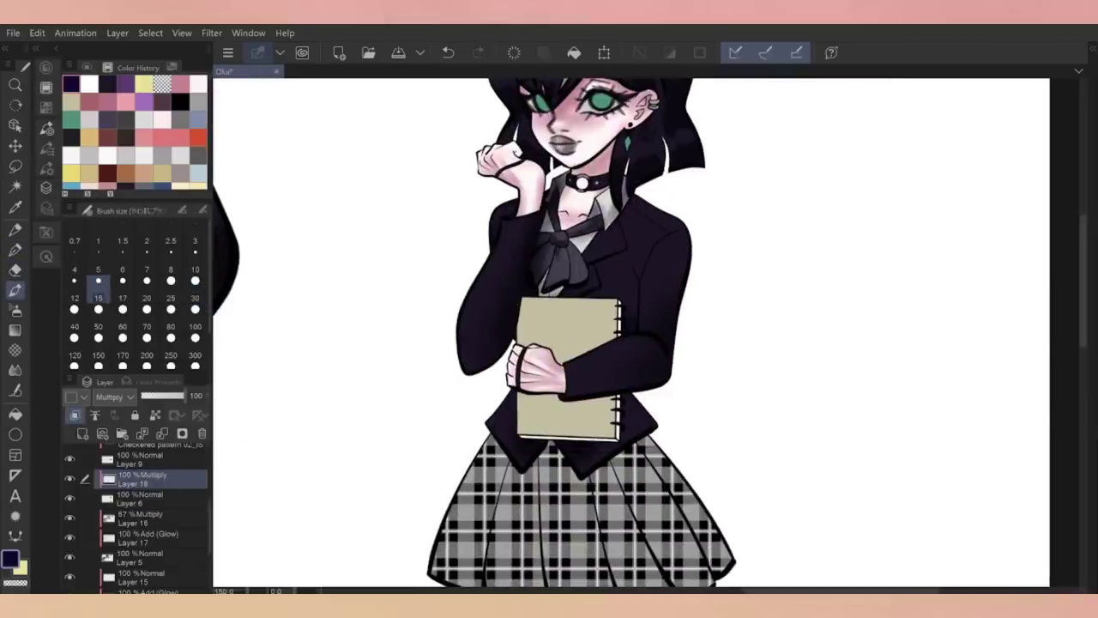
key(bracketright)
key(bracketright)
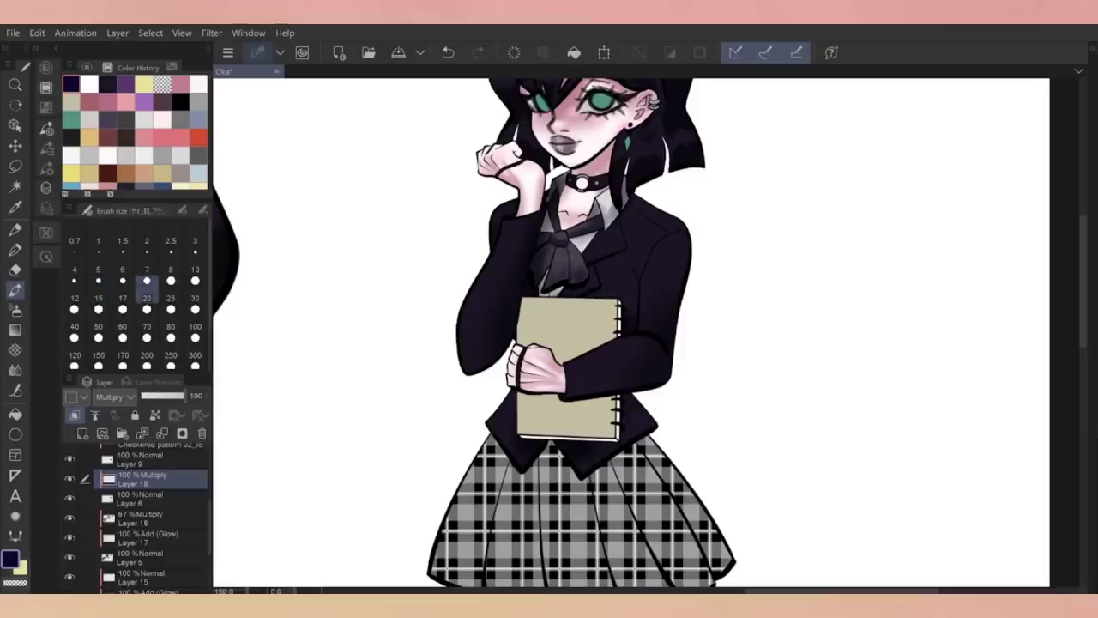
click(86, 67)
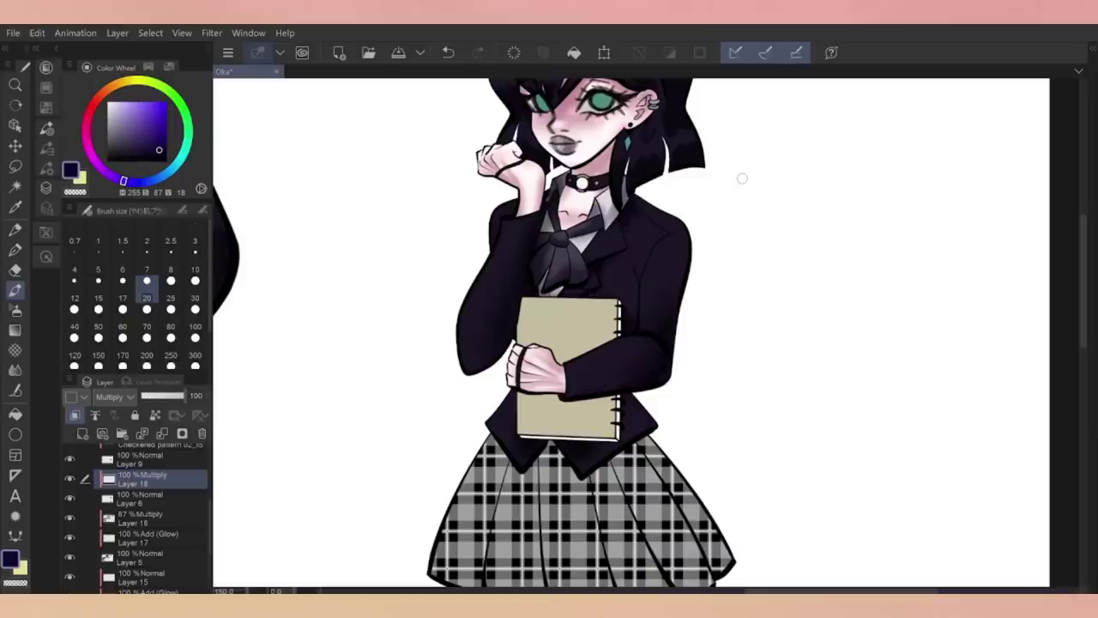
key(ctrl+minus)
key(ctrl+plus)
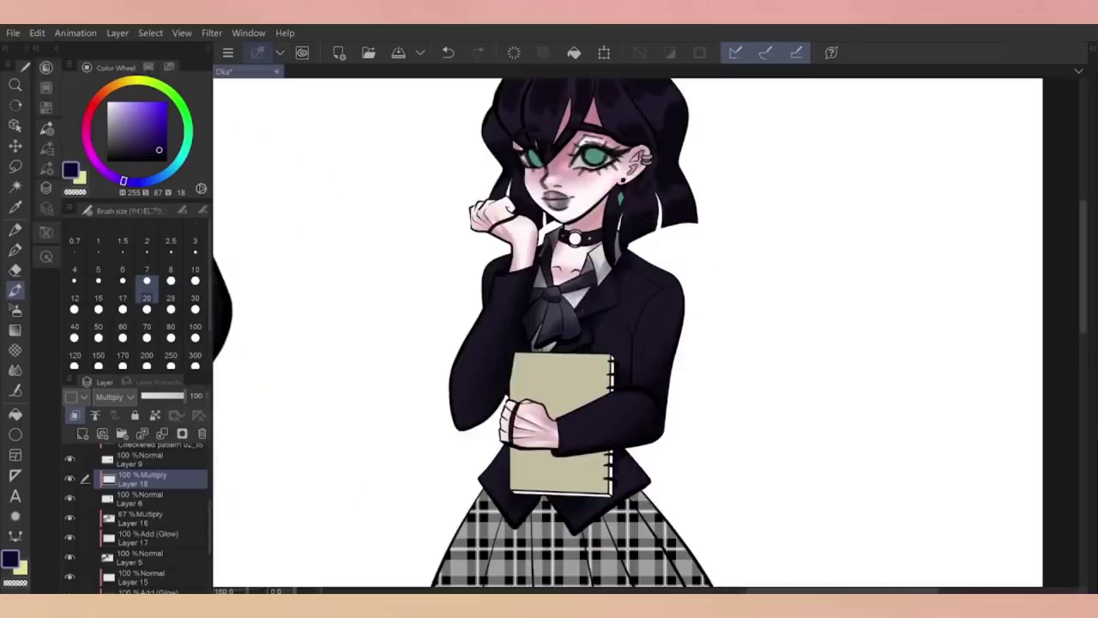
Draw a greyish-purple trim line along the blazer lapel on the clothing colour layer with the Turnip pen
click(137, 497)
key(p)
key(i)
click(70, 479)
key(p)
key(ctrl+plus)
key(ctrl+plus)
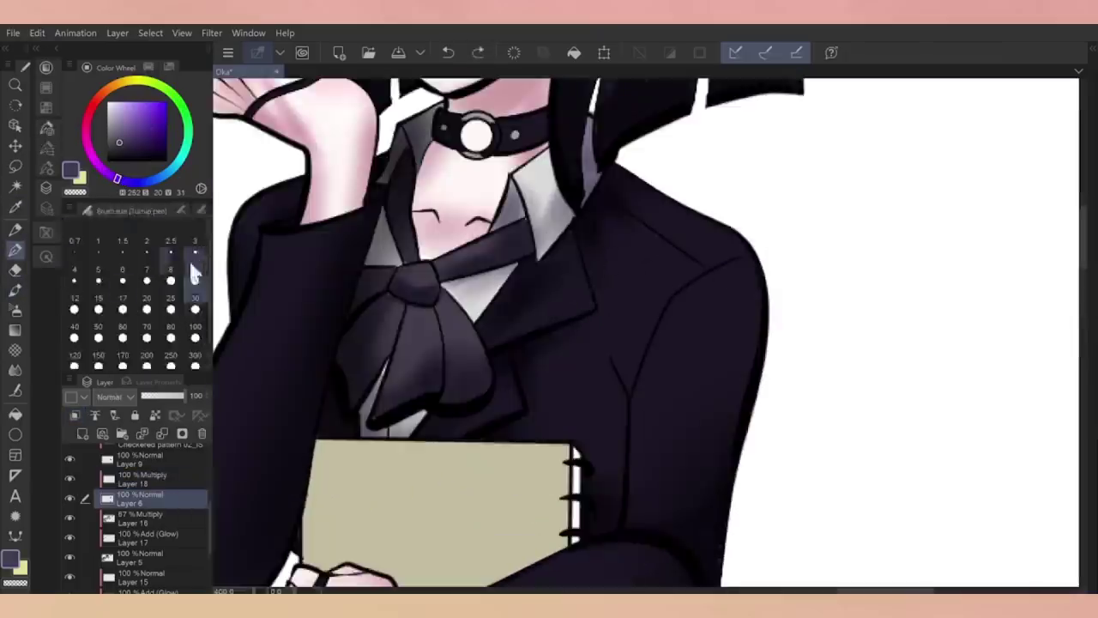
mouse_move(576, 237)
mouse_down()
mouse_move(513, 367)
mouse_move(455, 436)
mouse_up()
Draw matching greyish-purple trim along the blazer's pointed hem, cleaning it up with the eraser at size 15
key(ctrl+0)
key(ctrl+plus)
scroll(813, 354, down, 10)
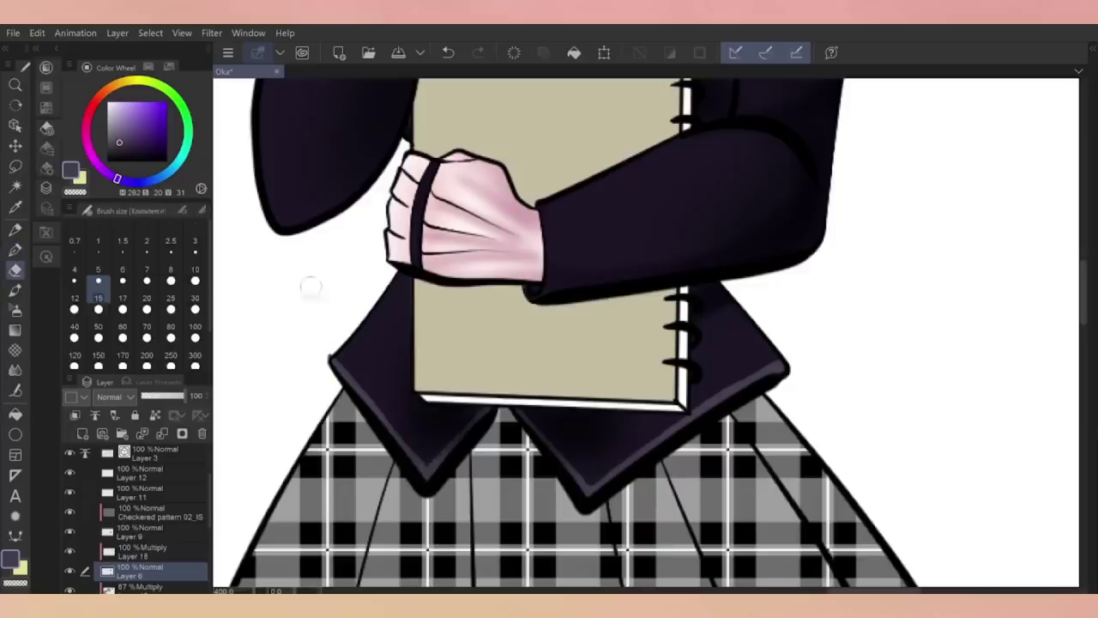
click(15, 249)
scroll(591, 114, up, 2)
key(ctrl+0)
key(ctrl+plus)
key(ctrl+plus)
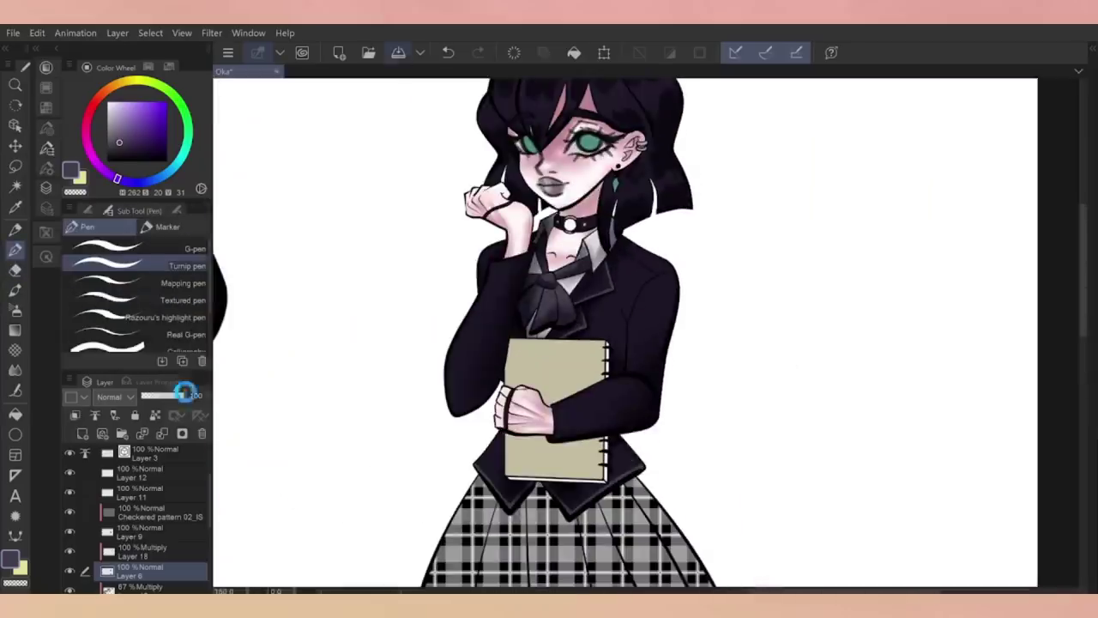
Try the leather scales 2 decoration brush on the full-body choker on the Multiply layer, undoing the last stroke
click(87, 68)
click(89, 69)
key(e)
key(ctrl+0)
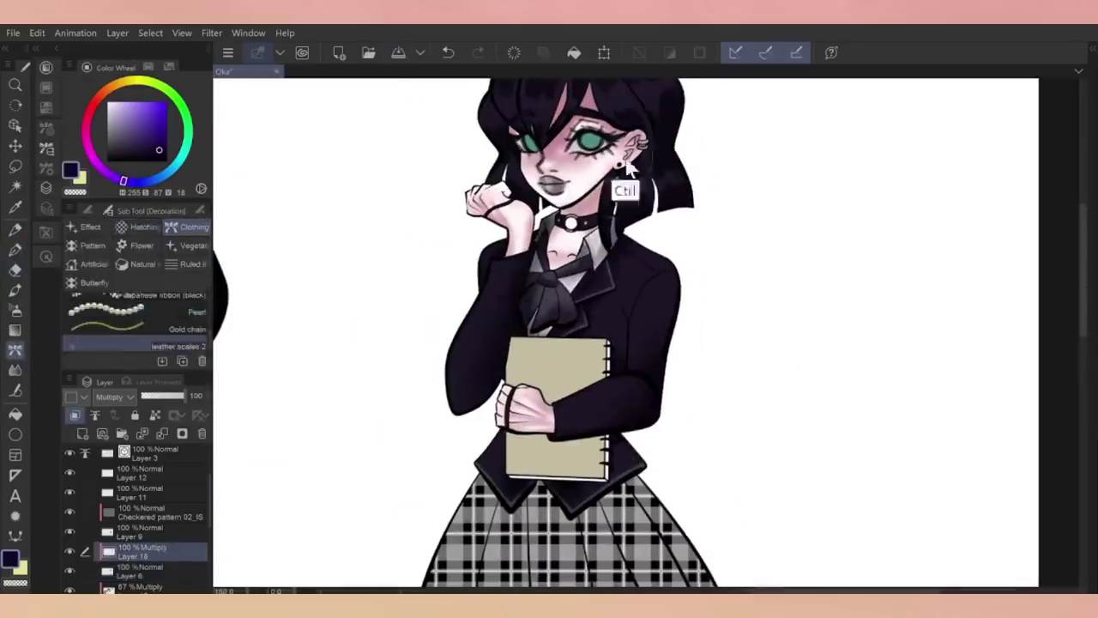
key(ctrl+plus)
key(ctrl+plus)
key(ctrl+plus)
key(ctrl+plus)
scroll(206, 313, down, 2)
click(189, 282)
key(e)
click(448, 53)
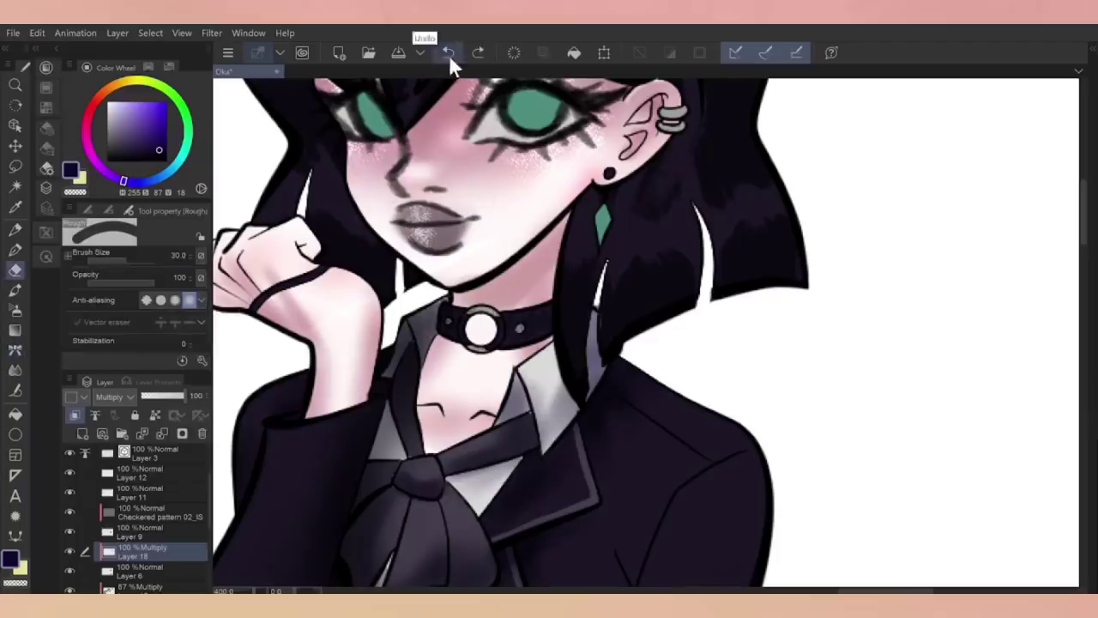
click(17, 349)
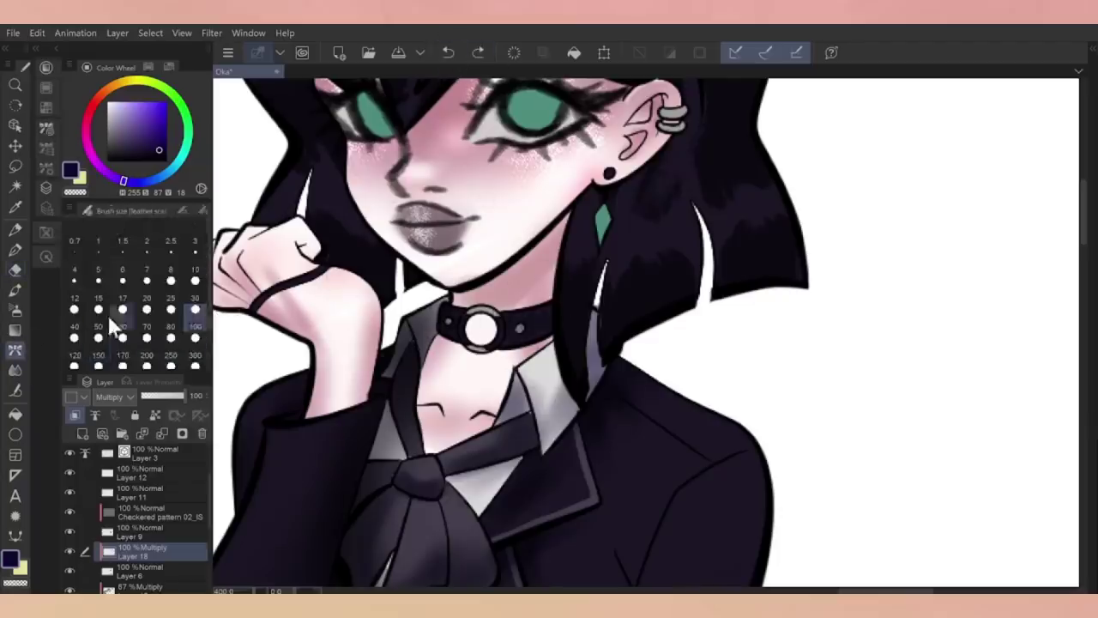
Add an Add (Glow) layer above the clothing shading and paint purple leather scales texture on the full-body choker
click(82, 433)
click(140, 68)
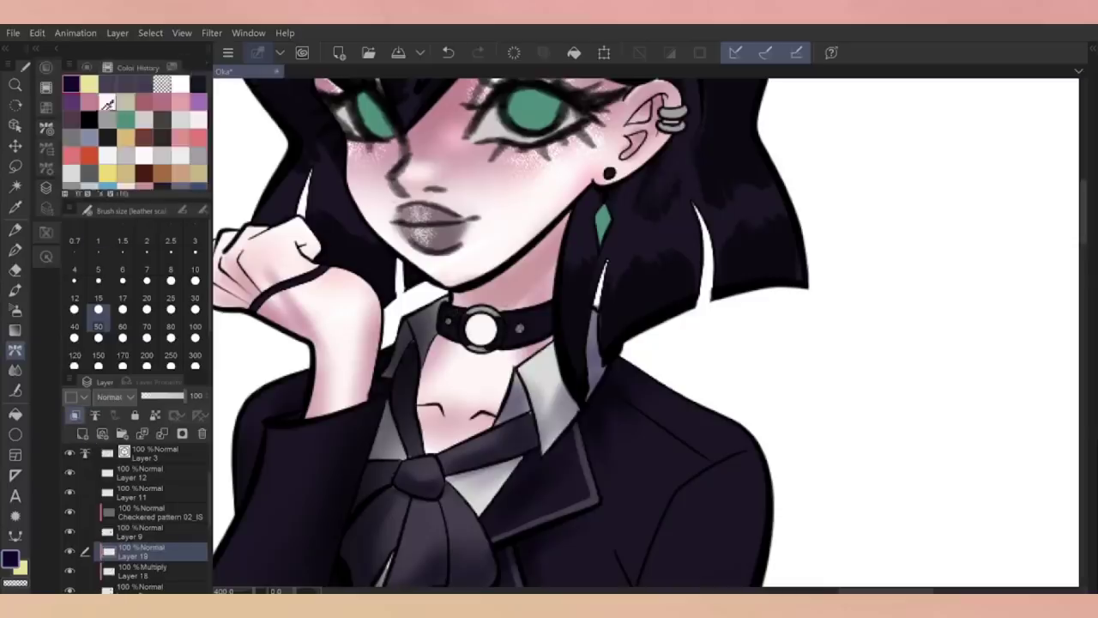
click(198, 101)
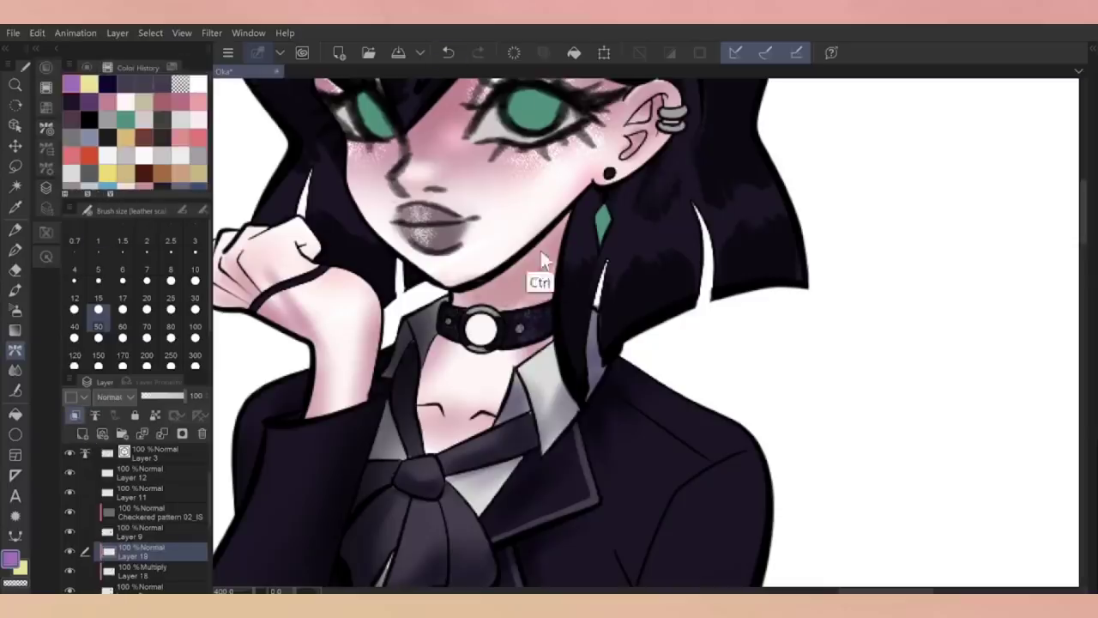
key(ctrl+minus)
key(ctrl+minus)
key(ctrl+minus)
key(ctrl+plus)
key(ctrl+plus)
click(147, 302)
key(ctrl+minus)
key(ctrl+minus)
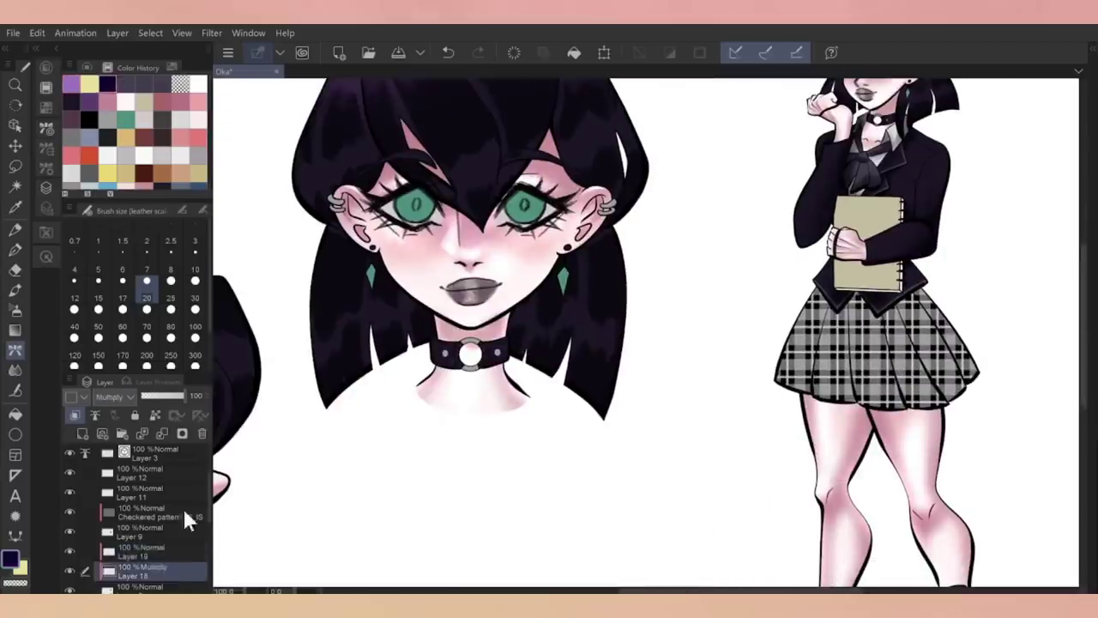
Texture the front-view choker with leather scales, using dark navy on the Multiply layer and purple at size 30 on Add (Glow)
click(142, 571)
click(194, 326)
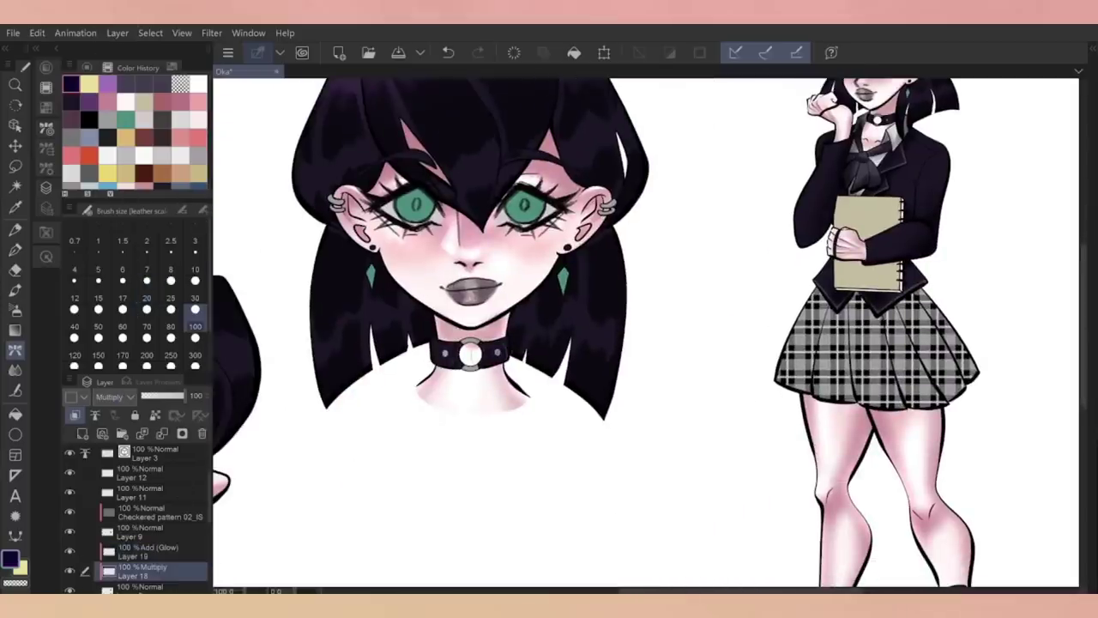
key(e)
key(ctrl+plus)
click(154, 551)
click(15, 349)
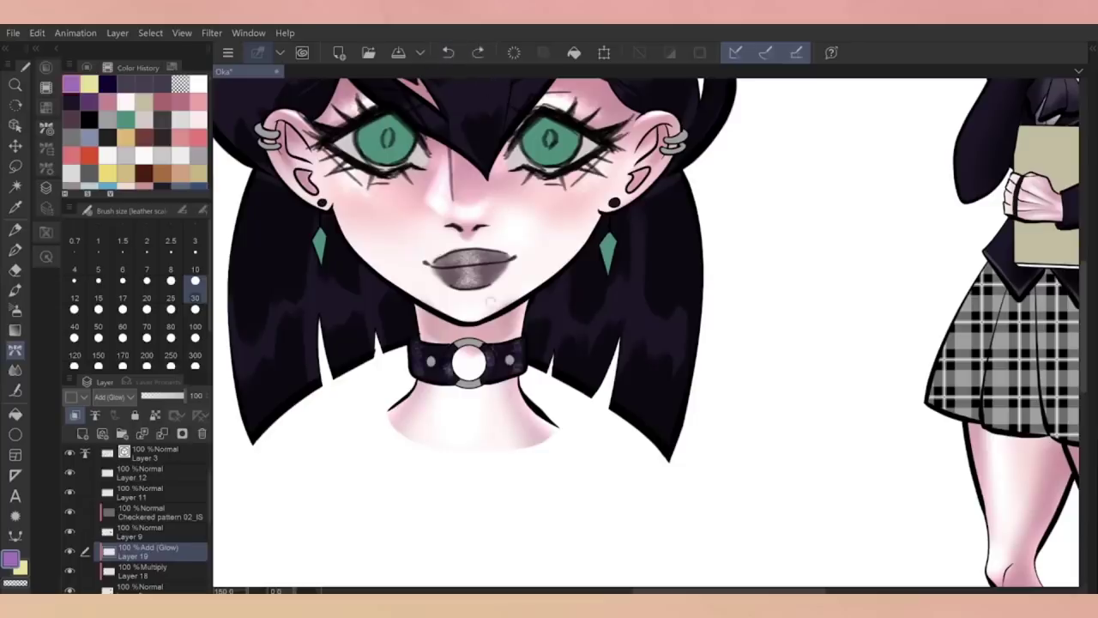
scroll(493, 314, down, 3)
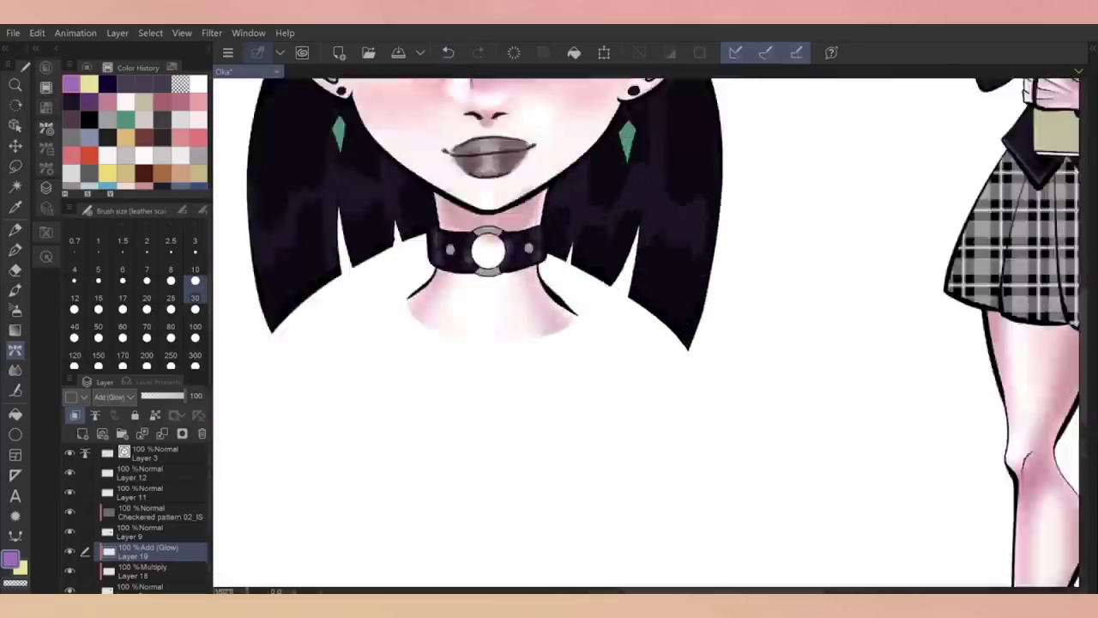
Airbrush more dark shading onto the full-body outfit on the Multiply layer with the Soft airbrush at size 50
click(146, 568)
click(14, 311)
scroll(813, 322, down, 3)
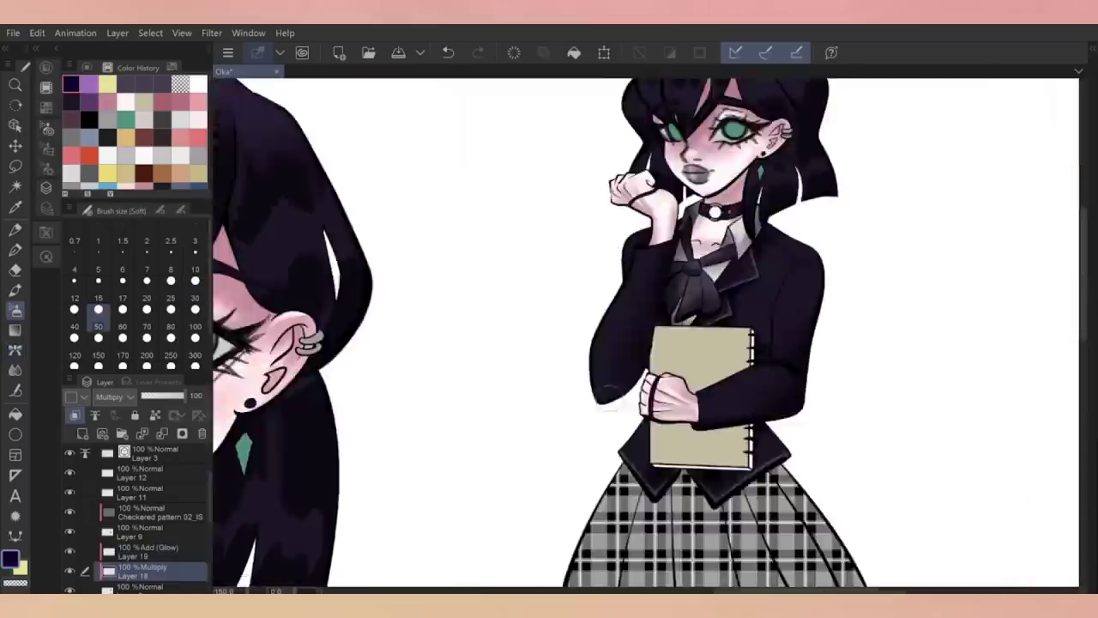
click(122, 298)
Texture the profile choker with leather scales, dark at size 50 on the Multiply layer and purple at size 60 on Add (Glow)
scroll(549, 274, up, 3)
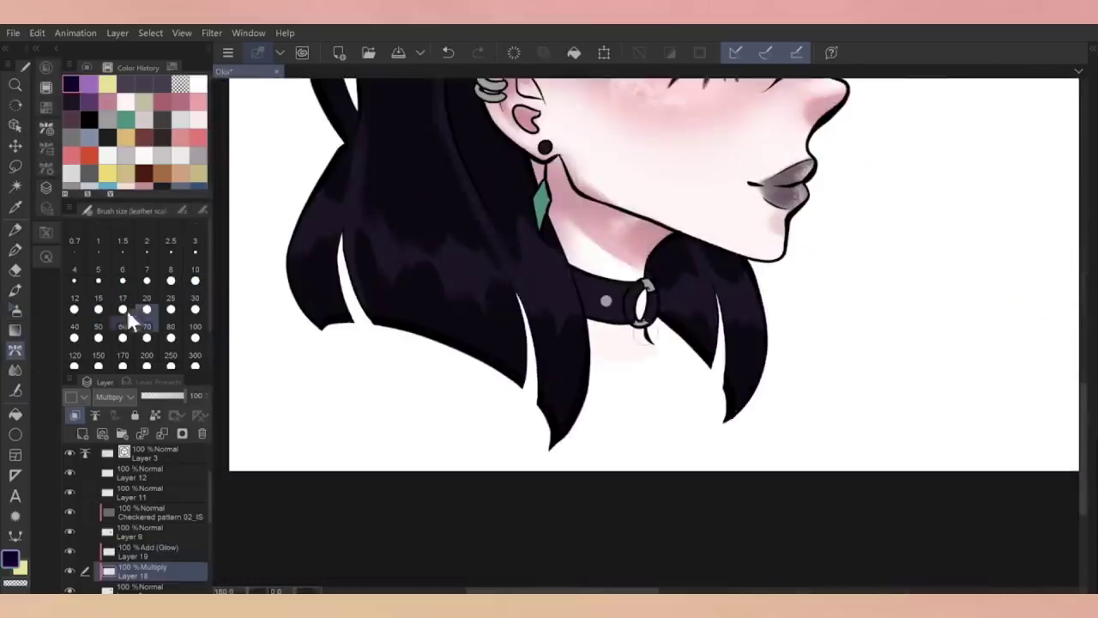
click(147, 330)
click(97, 330)
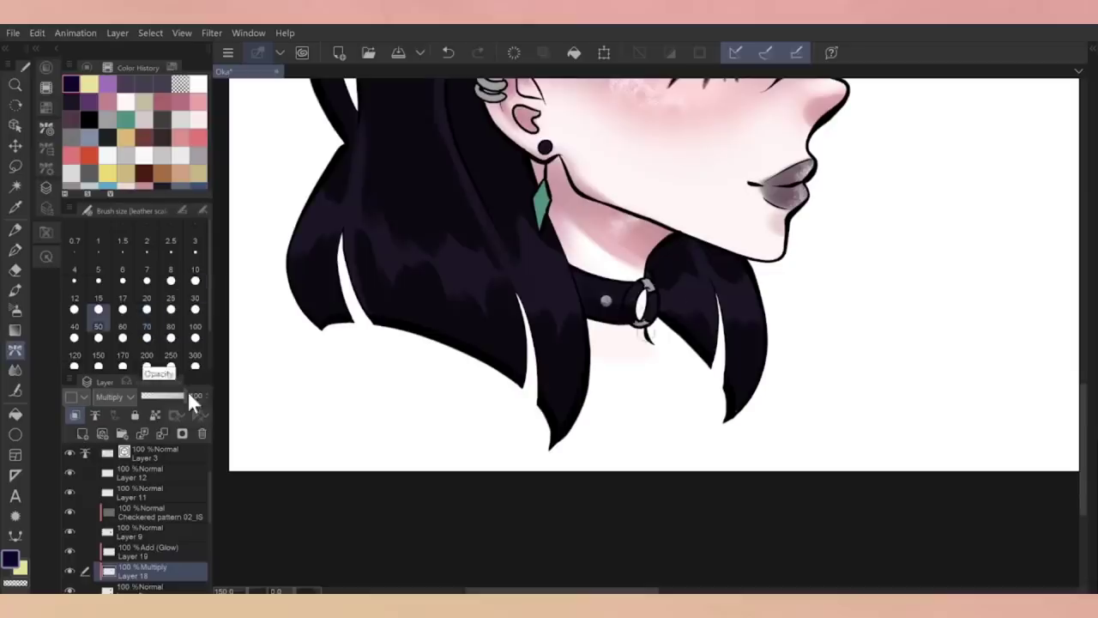
click(154, 550)
click(123, 326)
click(108, 84)
mouse_move(580, 279)
mouse_down()
mouse_move(592, 300)
mouse_move(584, 275)
mouse_up()
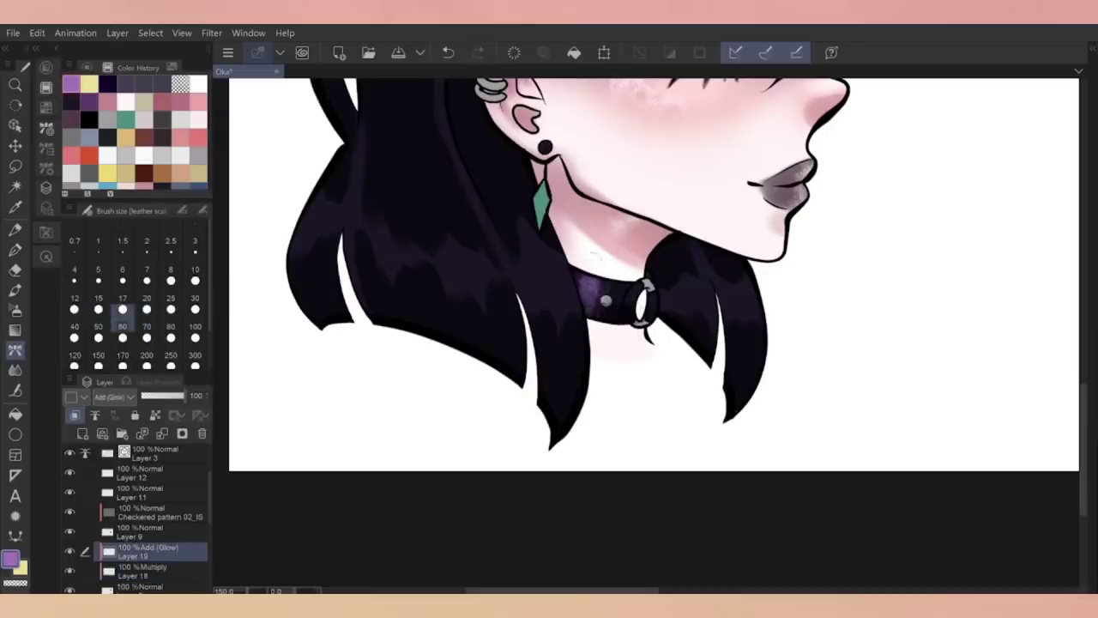
click(195, 281)
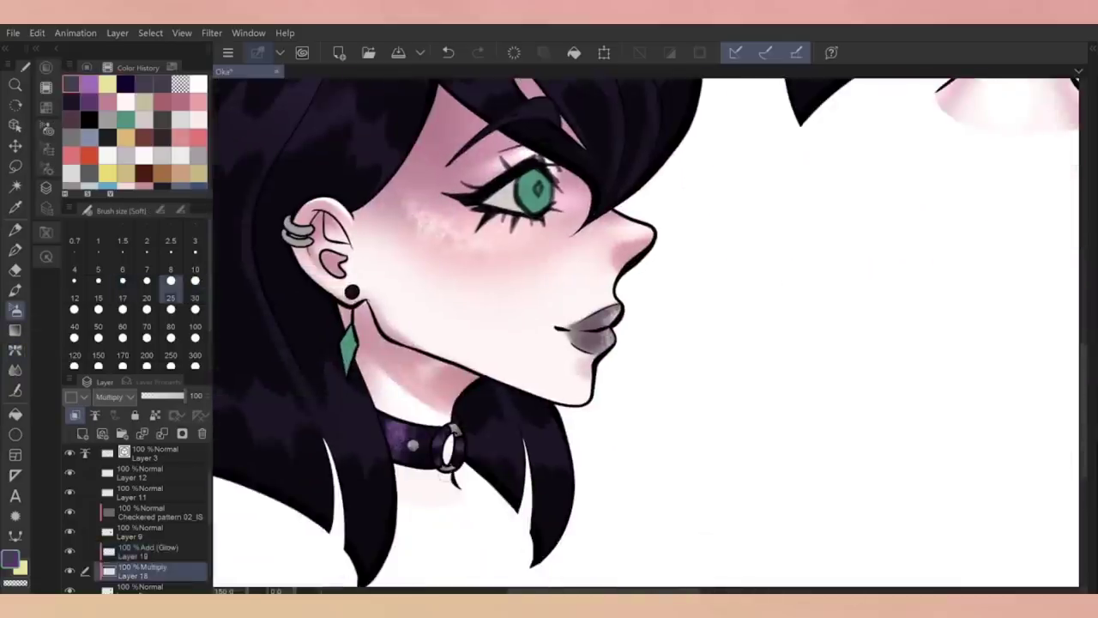
Paint white metallic highlights on the choker rings on the Add (Glow) layer with a Realistic brush
click(145, 551)
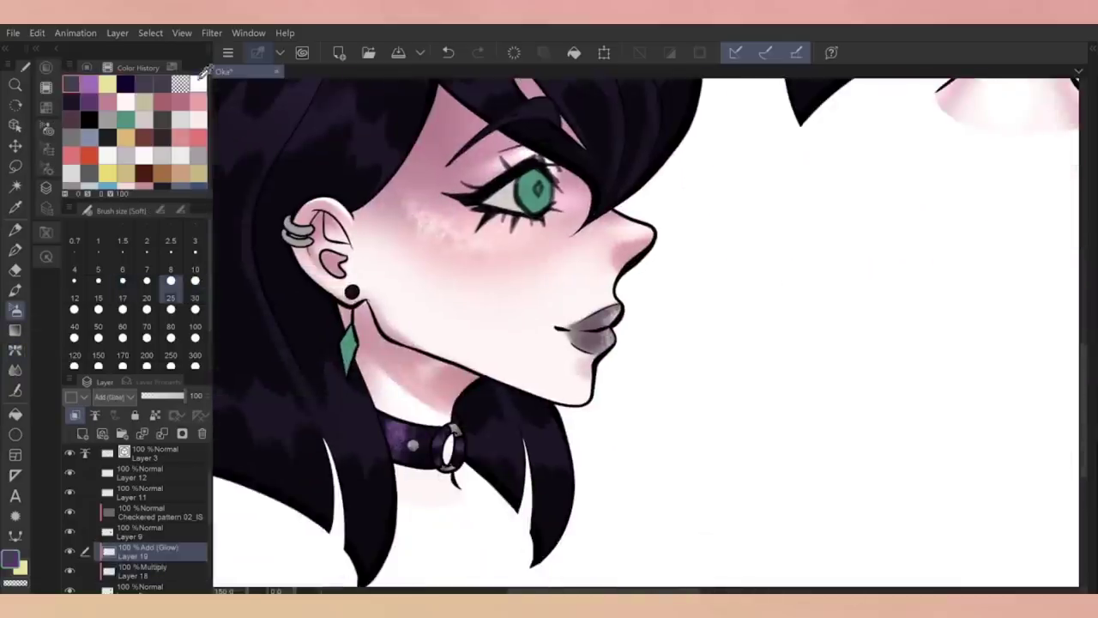
click(198, 83)
click(15, 289)
click(16, 249)
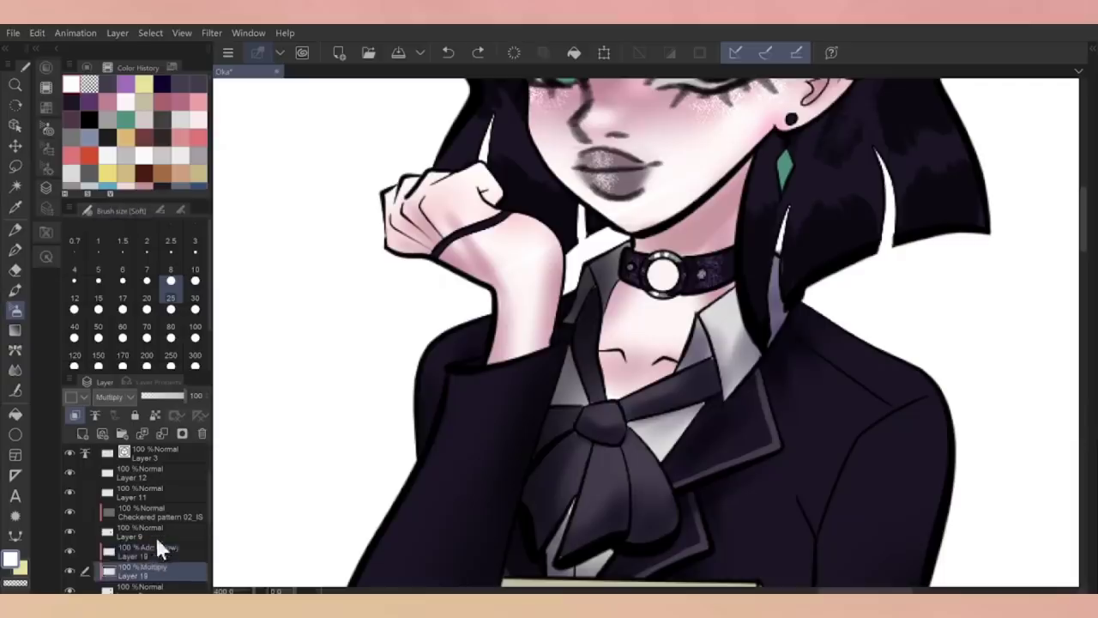
key(p)
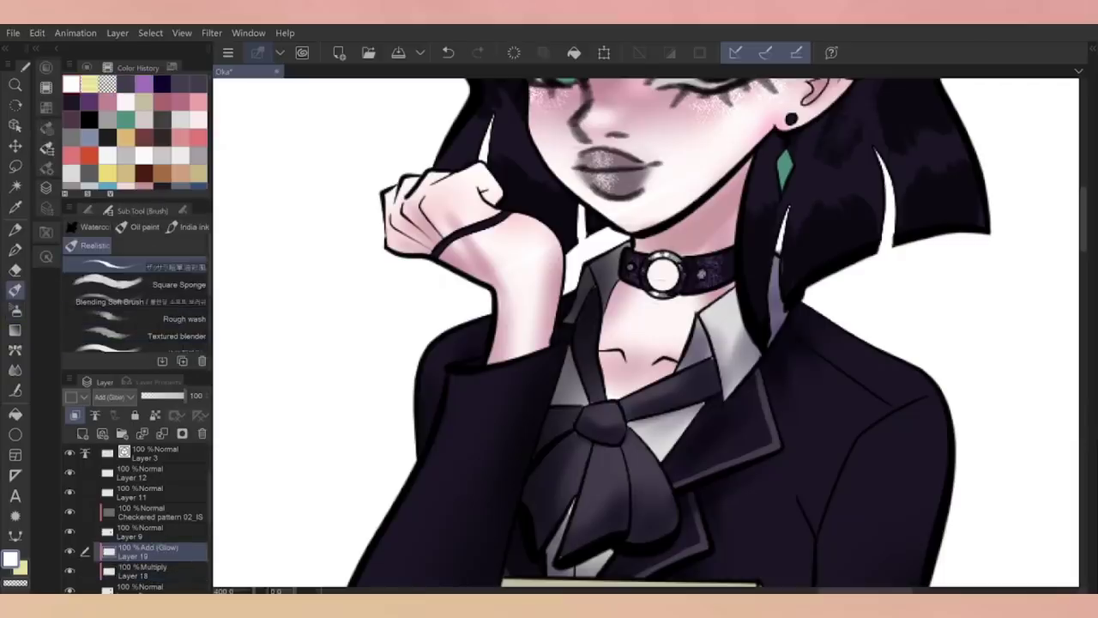
scroll(567, 428, up, 5)
drag(568, 427, 554, 434)
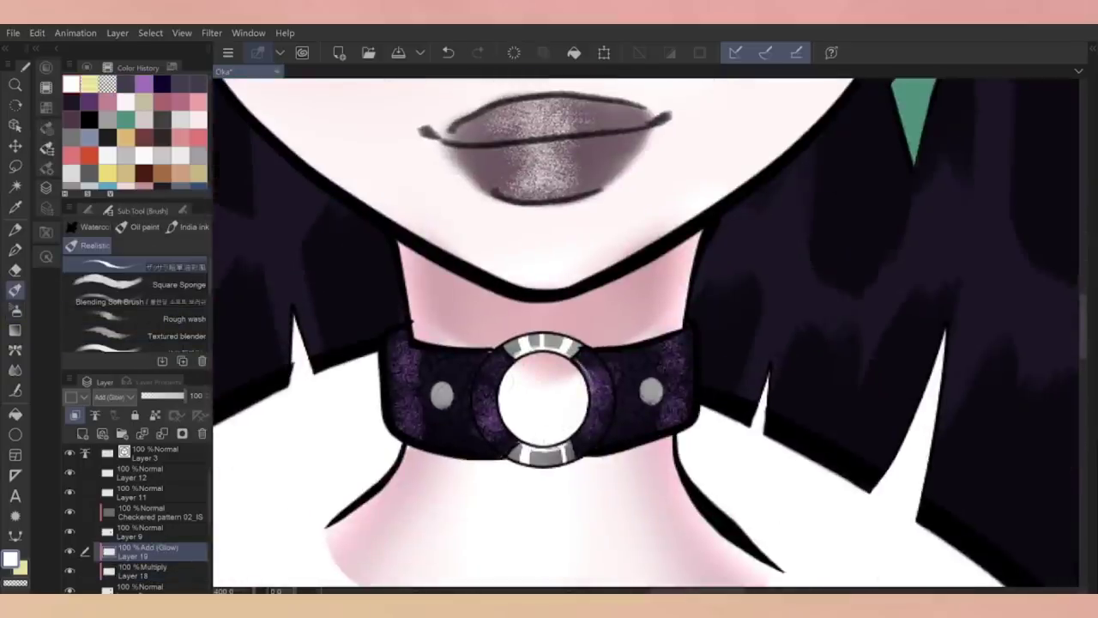
Shade the full-body view's boots in dark navy on the Multiply layer with the Blending Soft Brush at size 20
scroll(645, 333, down, 5)
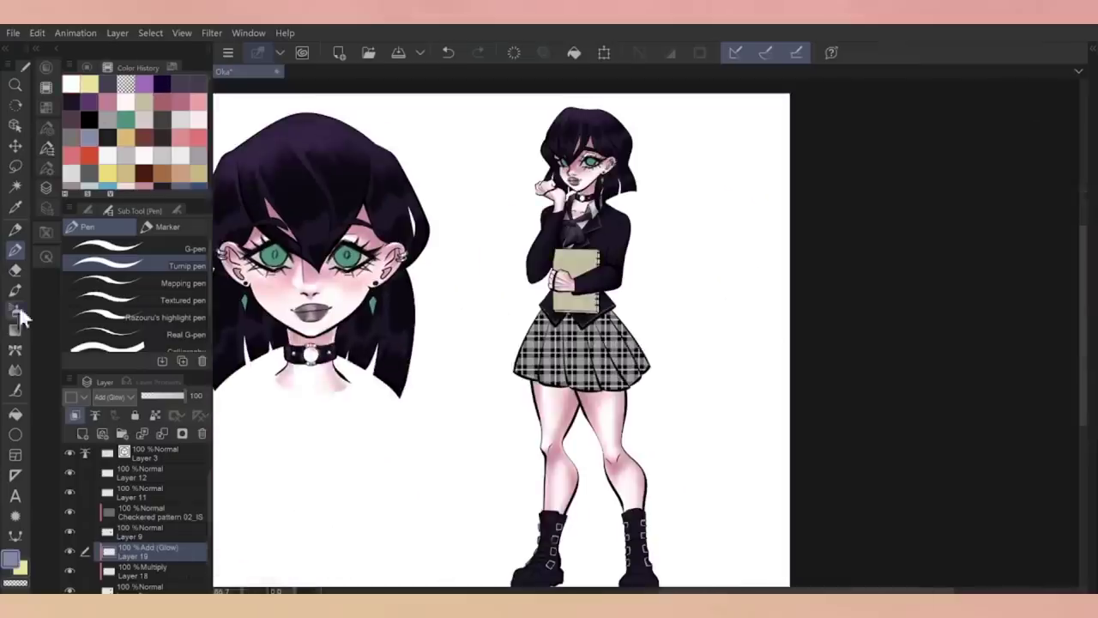
click(16, 310)
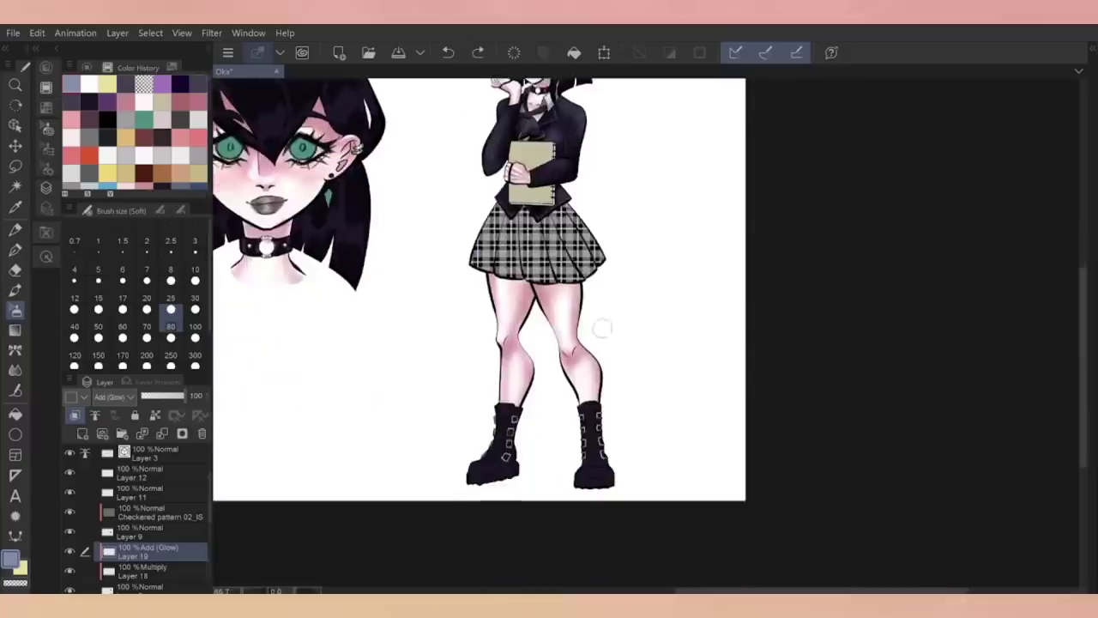
click(141, 570)
click(15, 290)
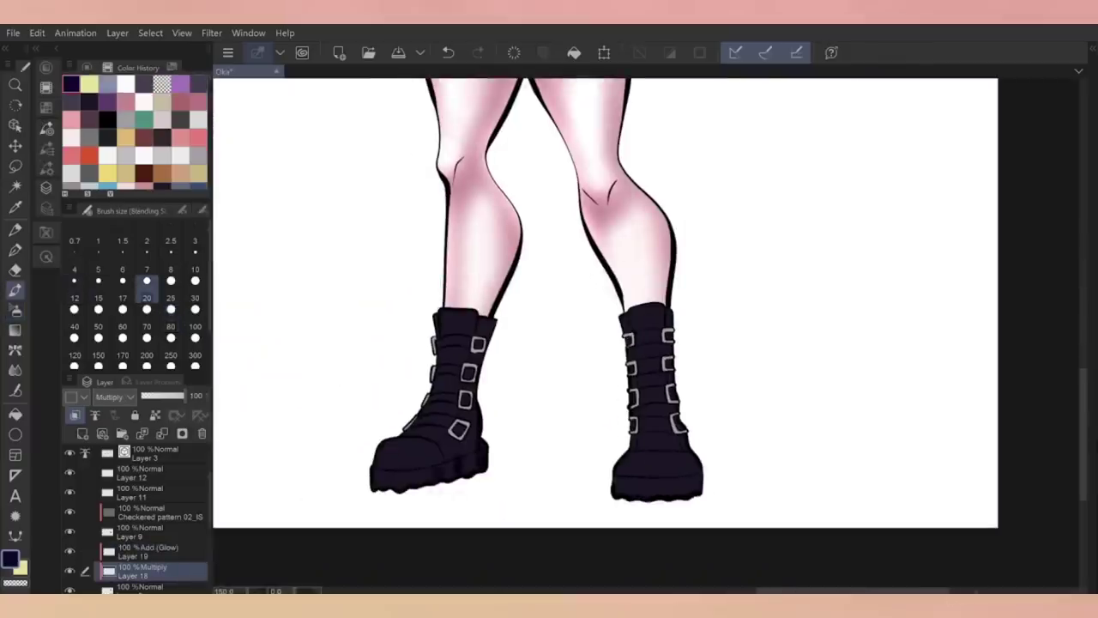
key(ctrl+z)
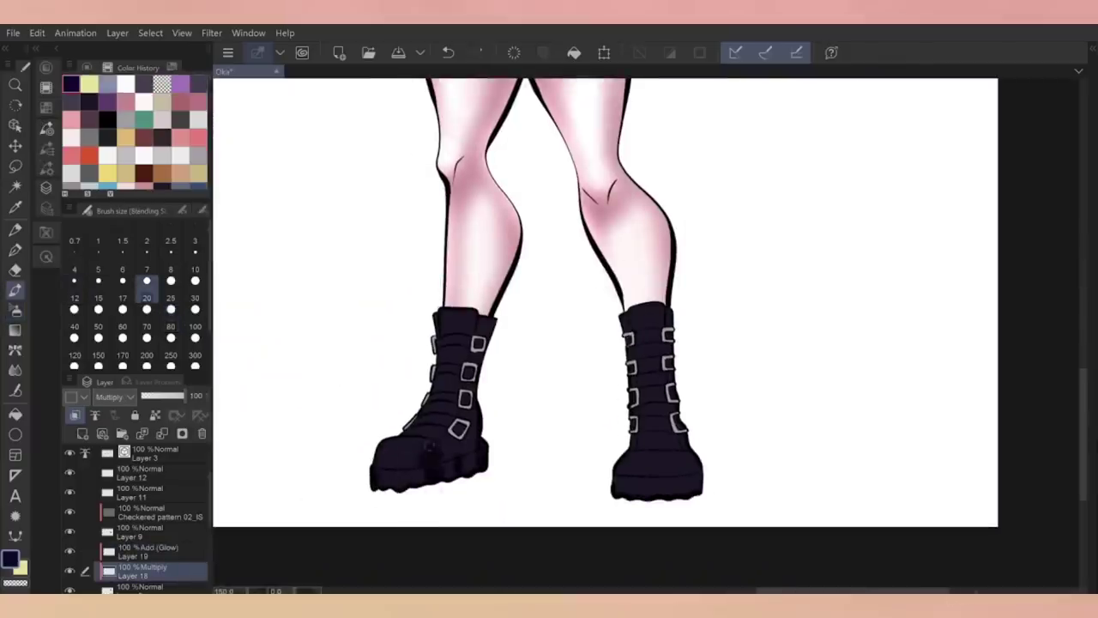
key(ctrl+z)
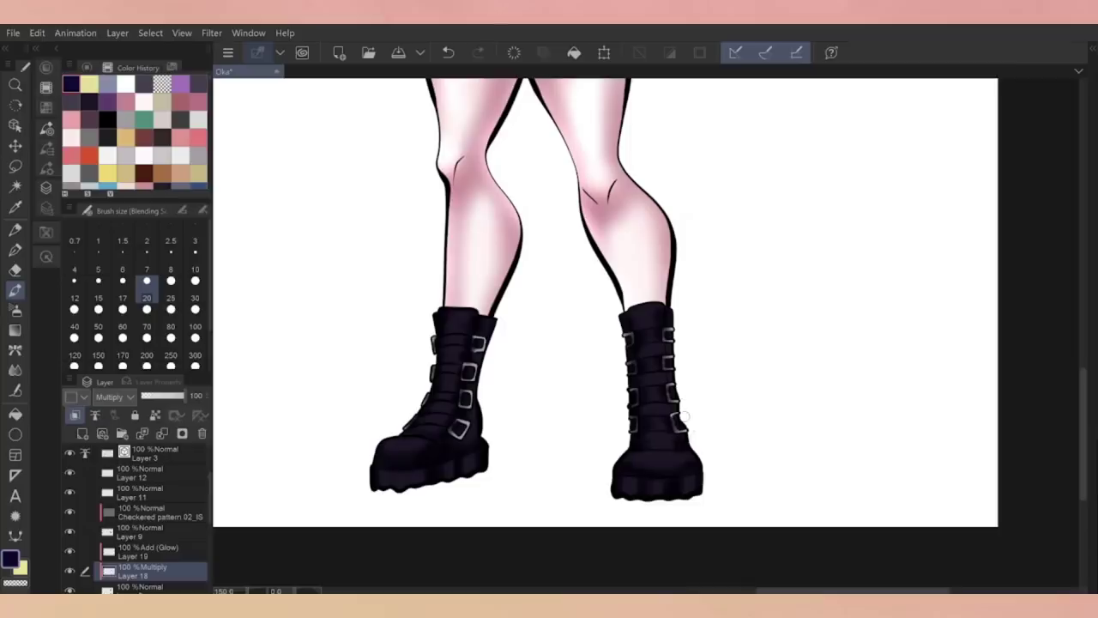
Clear the dark shading from the boot buckles using the Turnip pen at size 15 with transparent colour
scroll(684, 418, up, 2)
key(p)
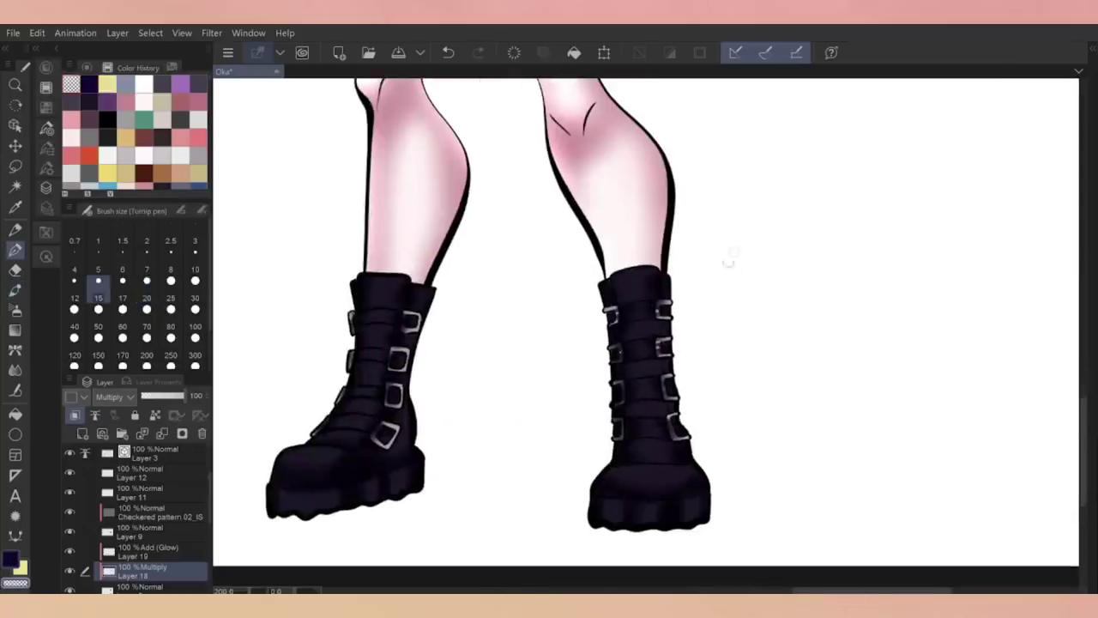
key(ctrl+z)
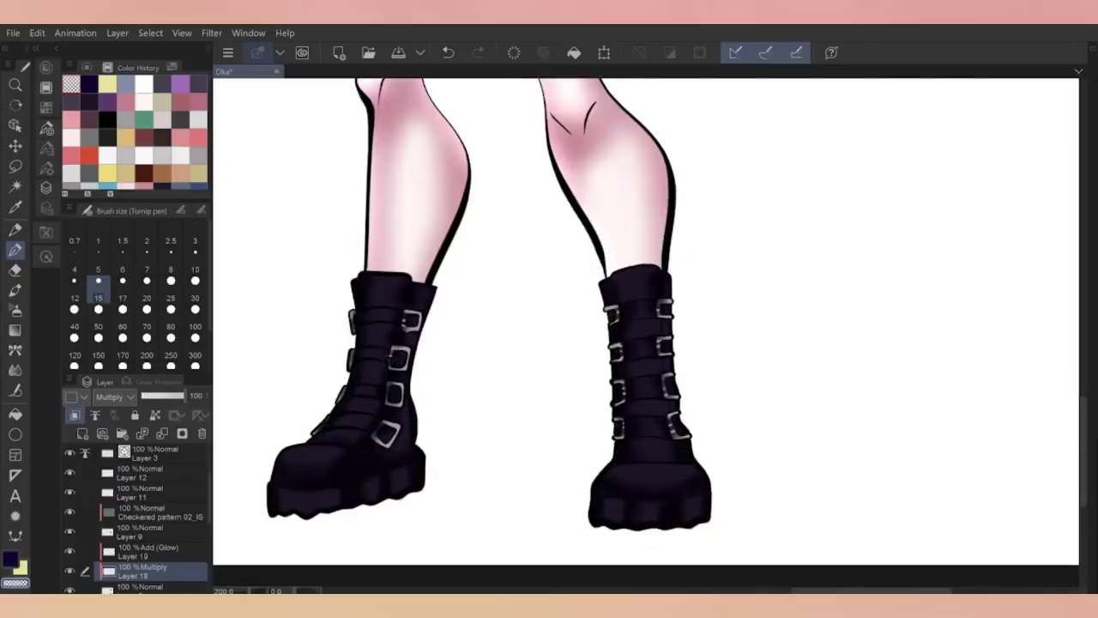
Paint white highlights on the toes, straps and soles of both boots on the Add (Glow) layer with the Blending Soft Brush at size 20
scroll(643, 326, down, 3)
scroll(643, 326, up, 3)
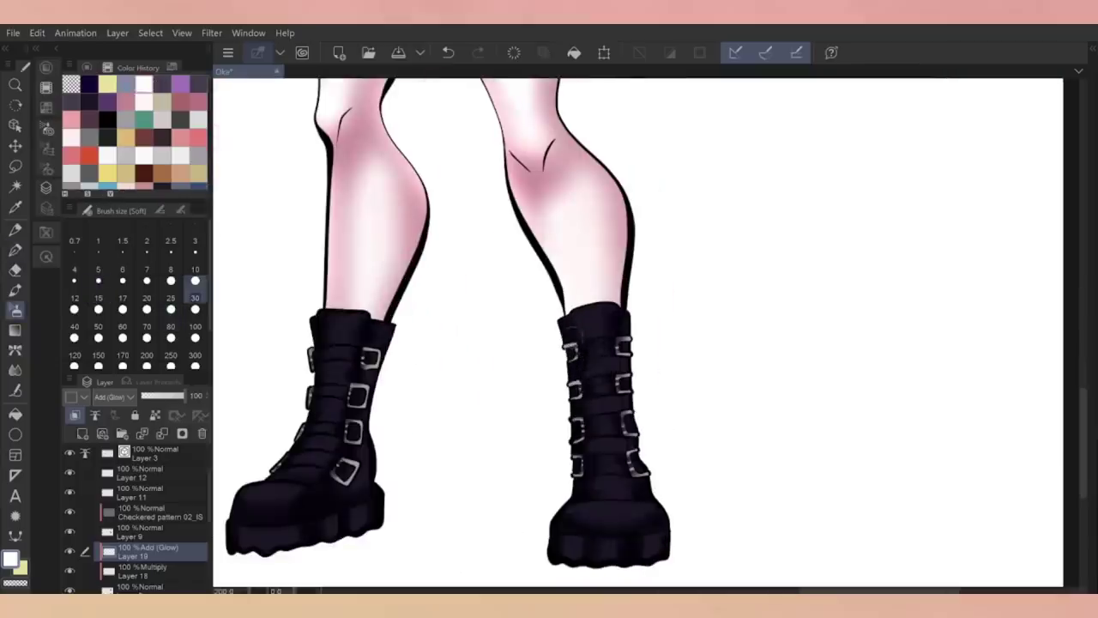
scroll(638, 333, down, 2)
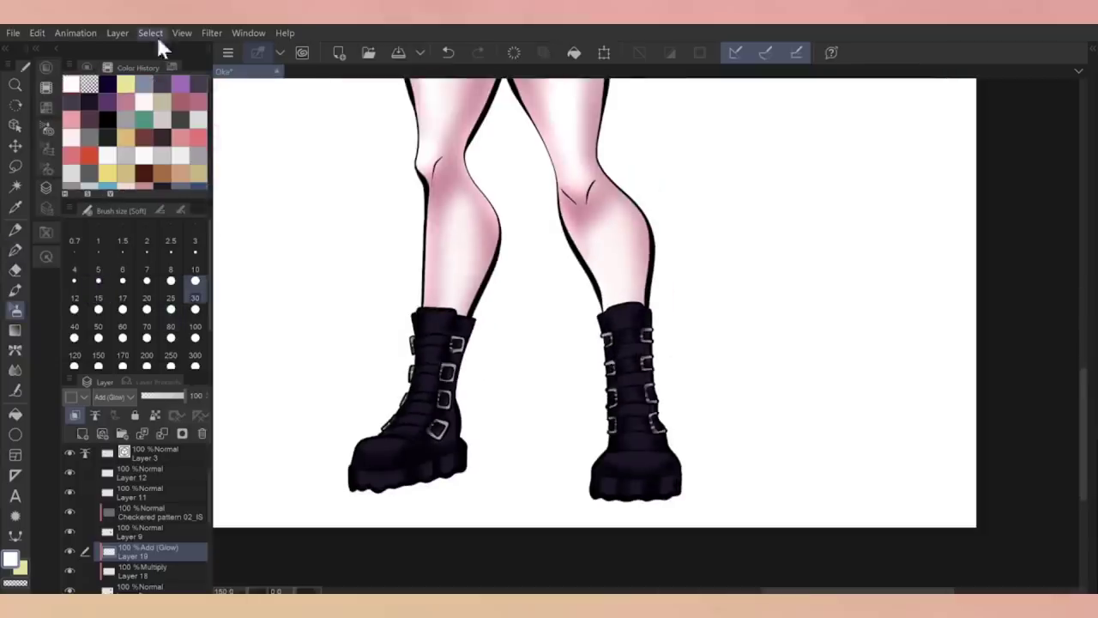
key(ctrl+z)
key(p)
drag(360, 474, 400, 479)
drag(367, 443, 453, 464)
drag(405, 422, 417, 421)
key(ctrl+z)
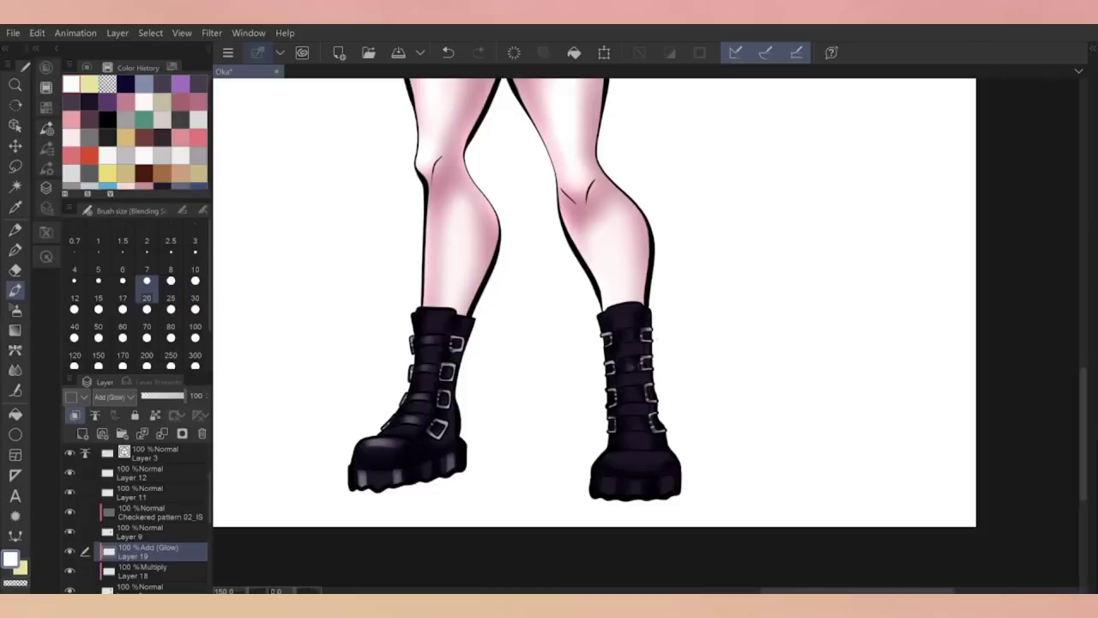
drag(624, 455, 664, 458)
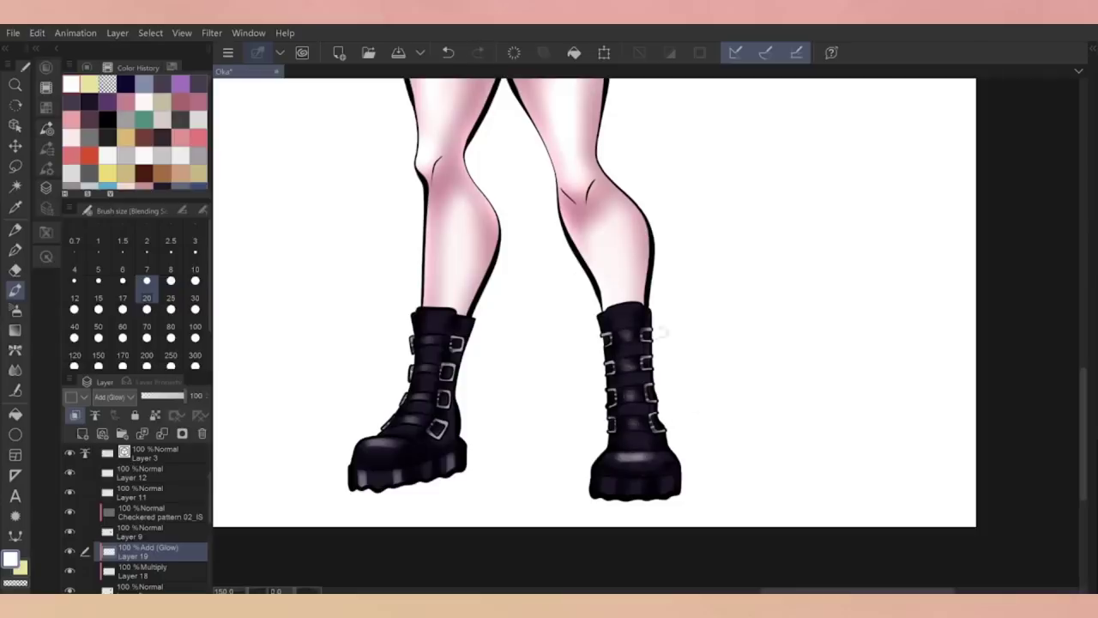
Add a clipped Multiply layer above the checkered pattern and shade the skirt pleats in dark navy at size 25
key(ctrl+0)
click(122, 433)
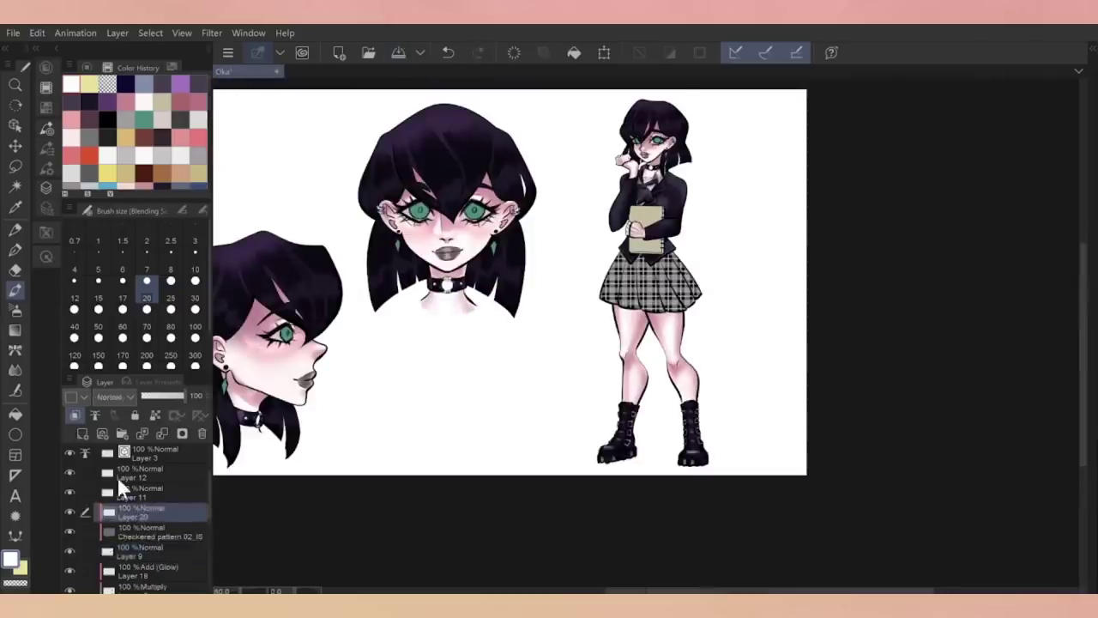
key(ctrl+z)
key(bracketright)
drag(608, 222, 608, 317)
drag(647, 225, 647, 313)
drag(692, 213, 670, 291)
drag(577, 221, 566, 287)
drag(705, 225, 717, 259)
drag(563, 215, 558, 245)
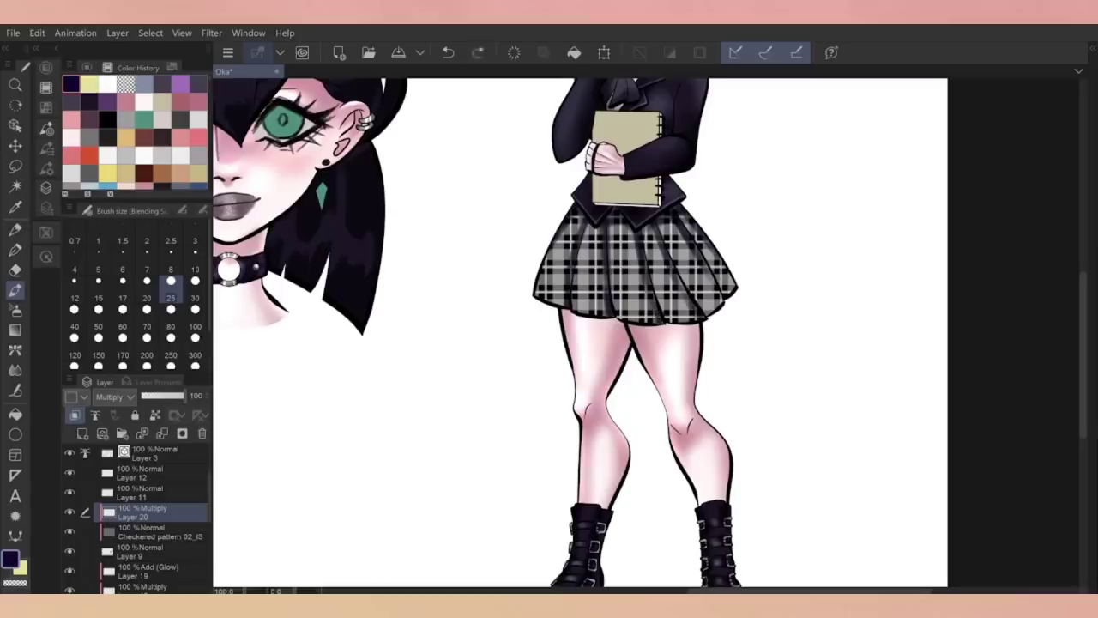
Deepen the dark shading below the skirt's waistline on the Multiply layer with the brush at size 50
key(bracketleft)
key(bracketleft)
key(bracketleft)
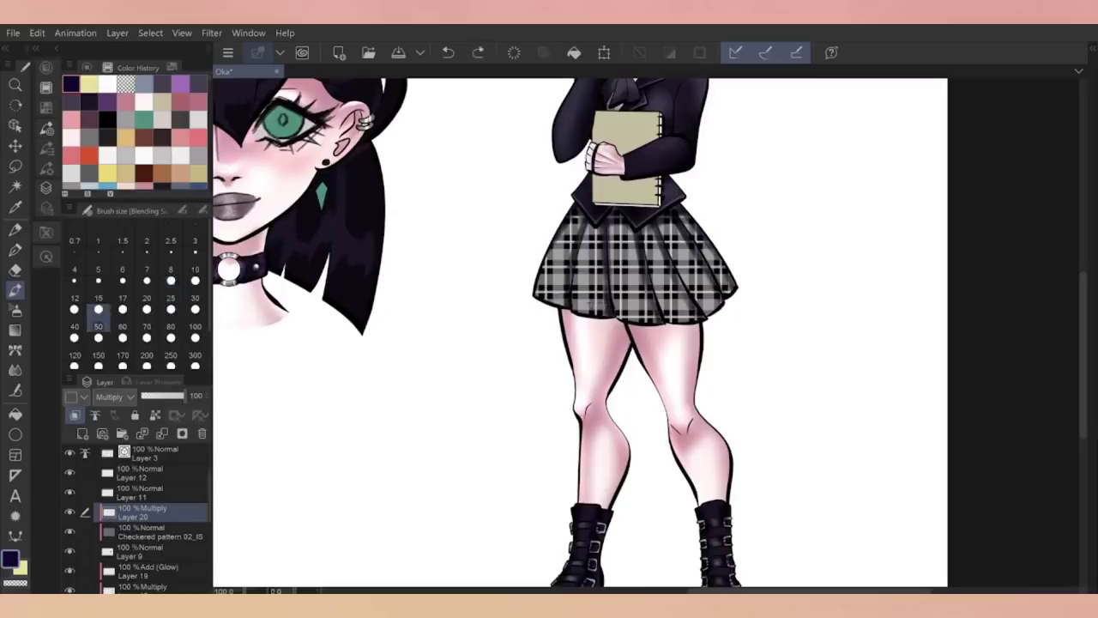
scroll(635, 318, down, 3)
scroll(635, 318, up, 3)
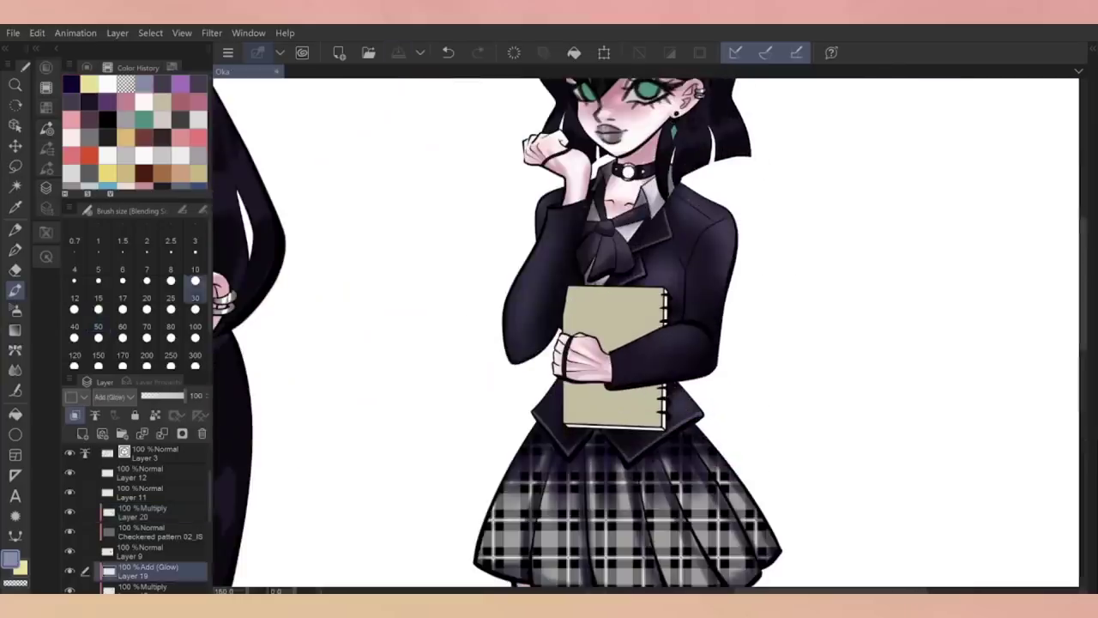
Paint blue-grey highlights on the bow tie on the Add (Glow) layer with a Realistic brush, and show the fishnet gloves and stockings
click(183, 211)
click(88, 210)
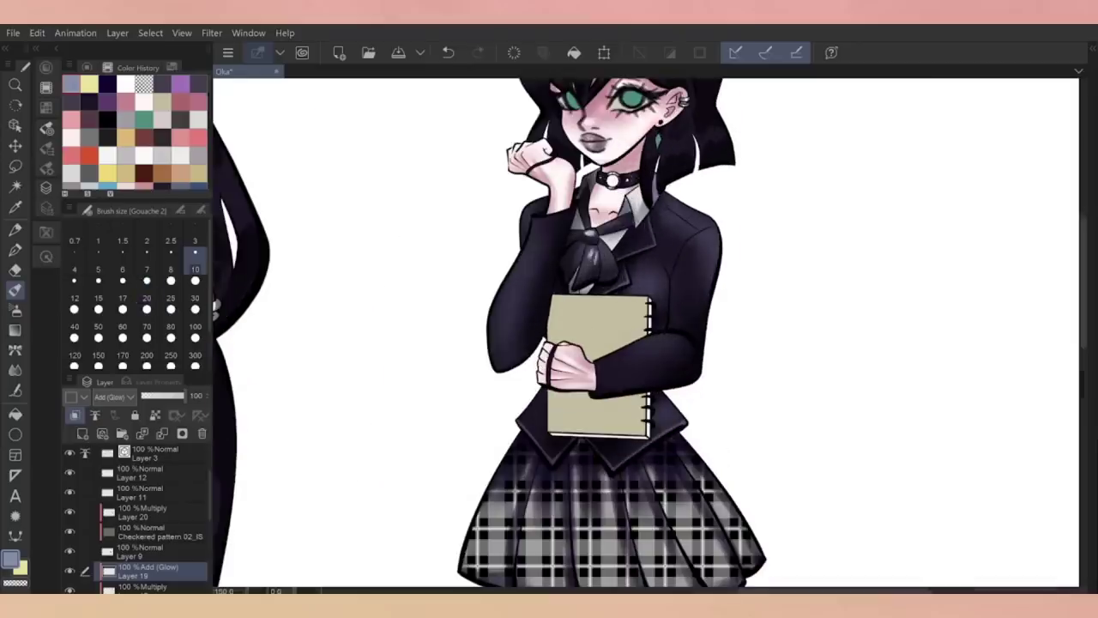
key(ctrl+z)
click(181, 210)
key(ctrl+y)
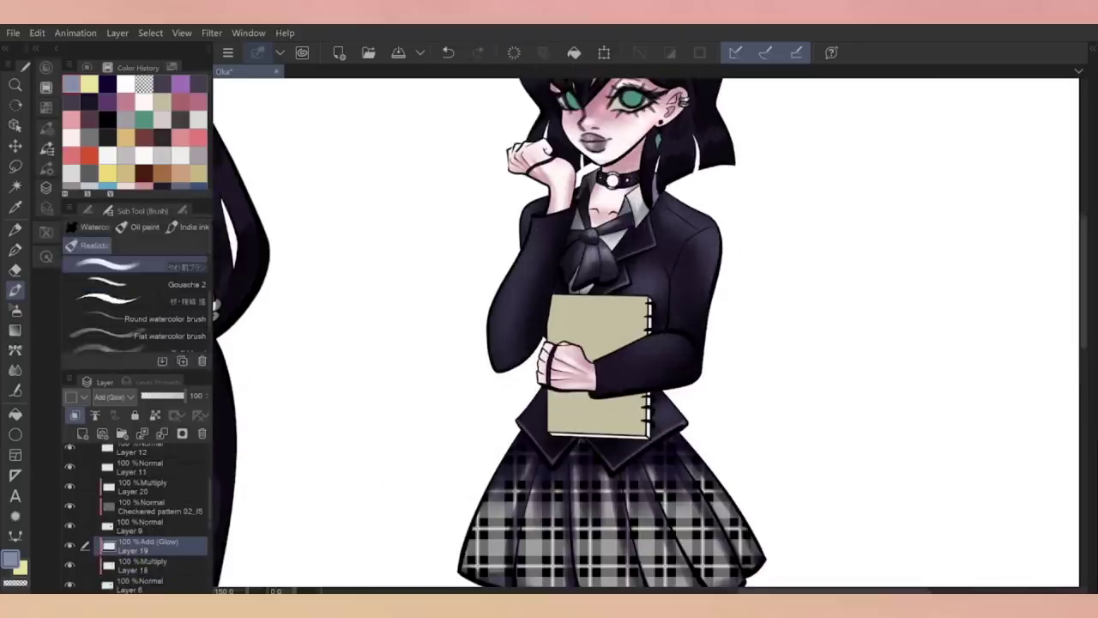
scroll(137, 514, up, 1)
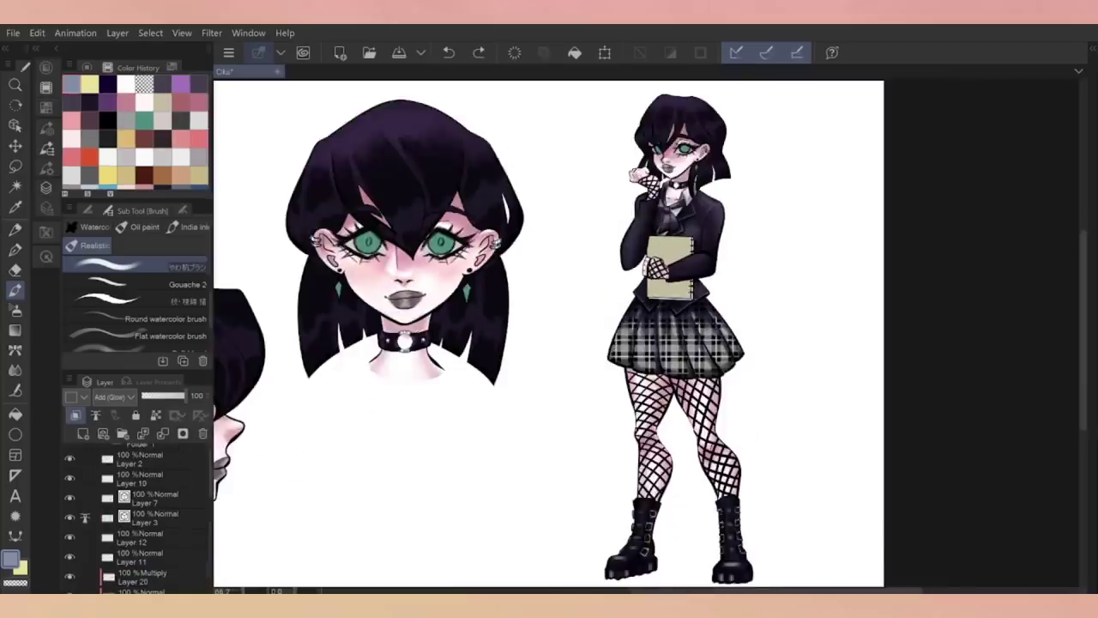
Shade and highlight the green earrings like faceted gems on new clipped Multiply, Add (Glow) and Normal layers
scroll(572, 335, up, 3)
key(ctrl+shift+n)
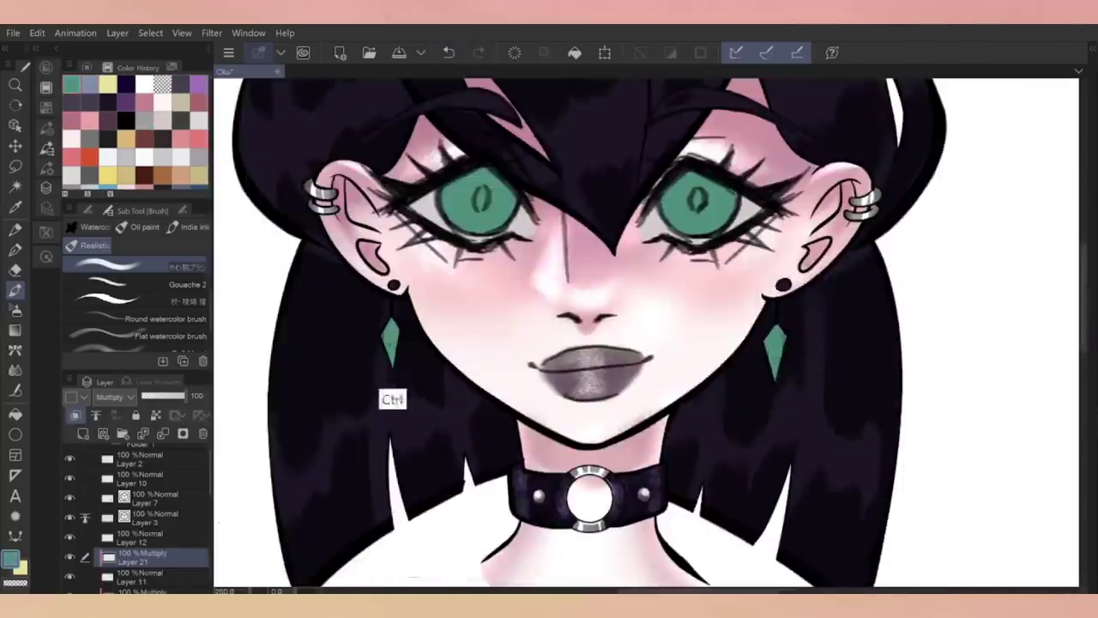
scroll(392, 399, down, 3)
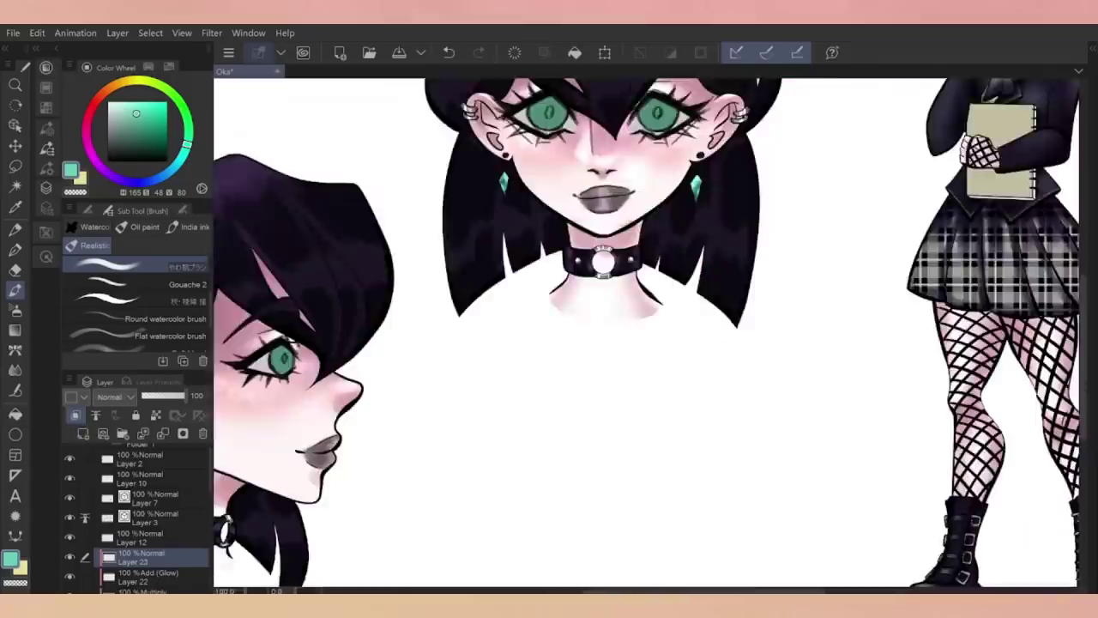
click(114, 170)
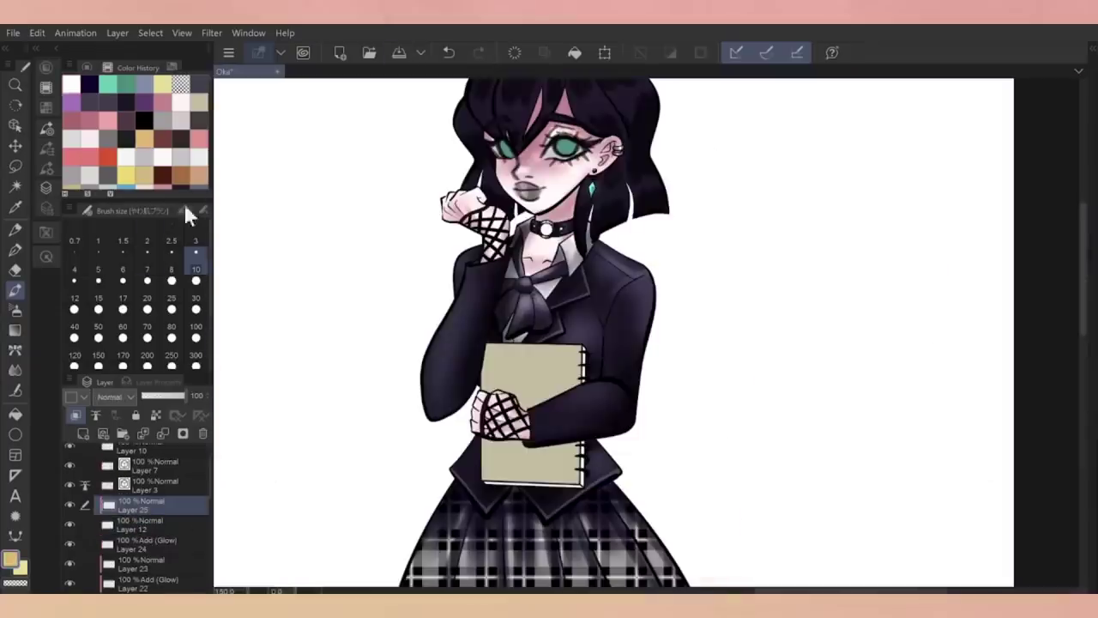
Texture the notebook cover with tan stains on the Multiply layer using the Rough wash brush at size 80
click(197, 210)
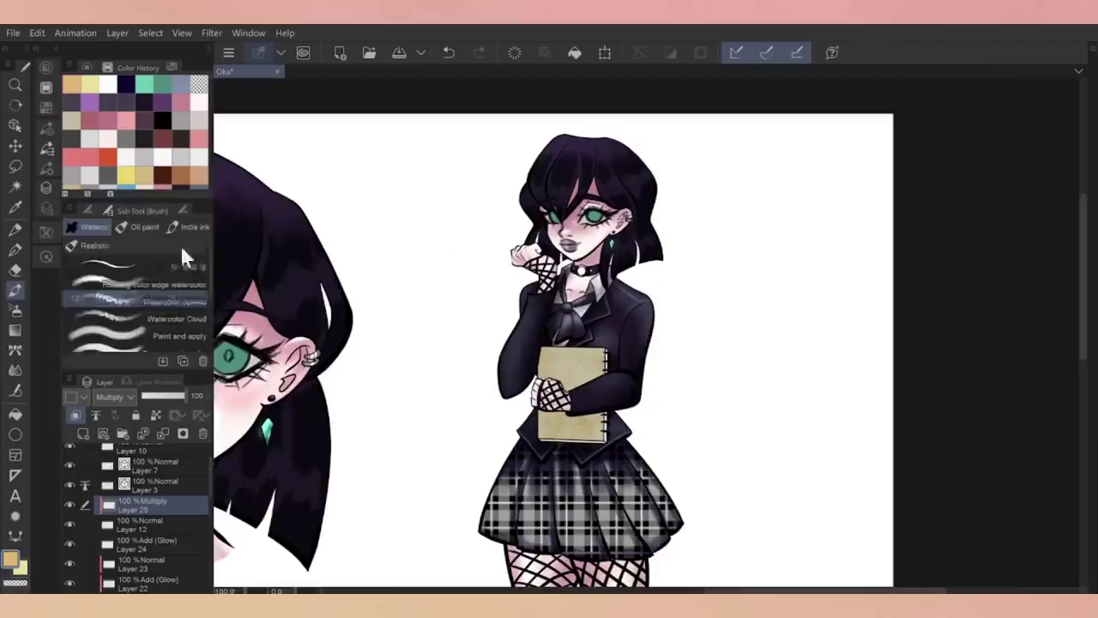
click(171, 243)
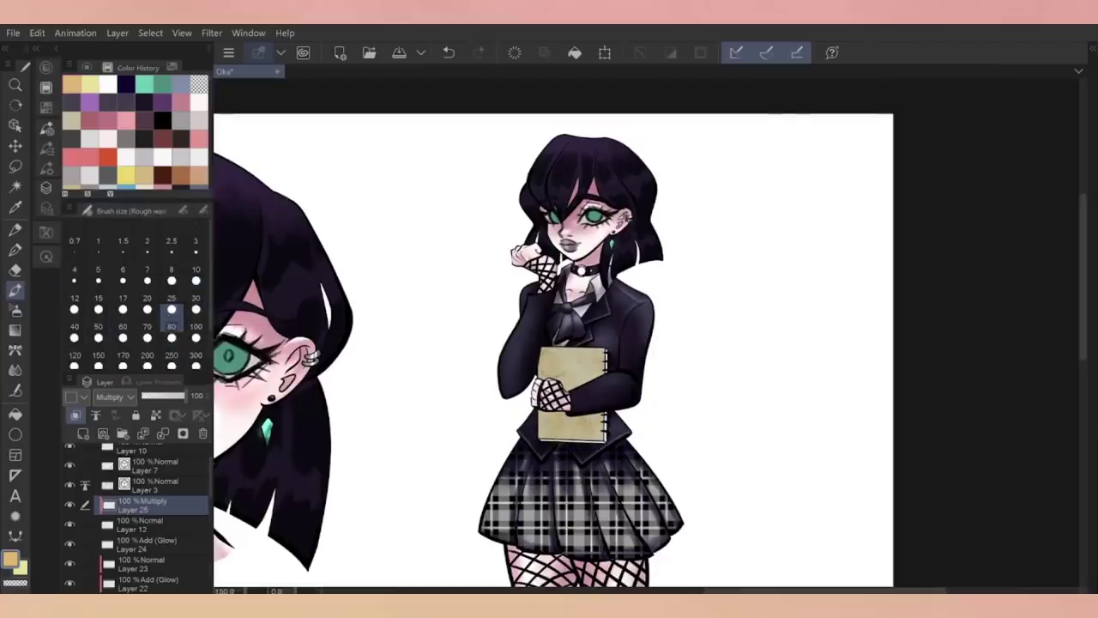
drag(546, 357, 558, 375)
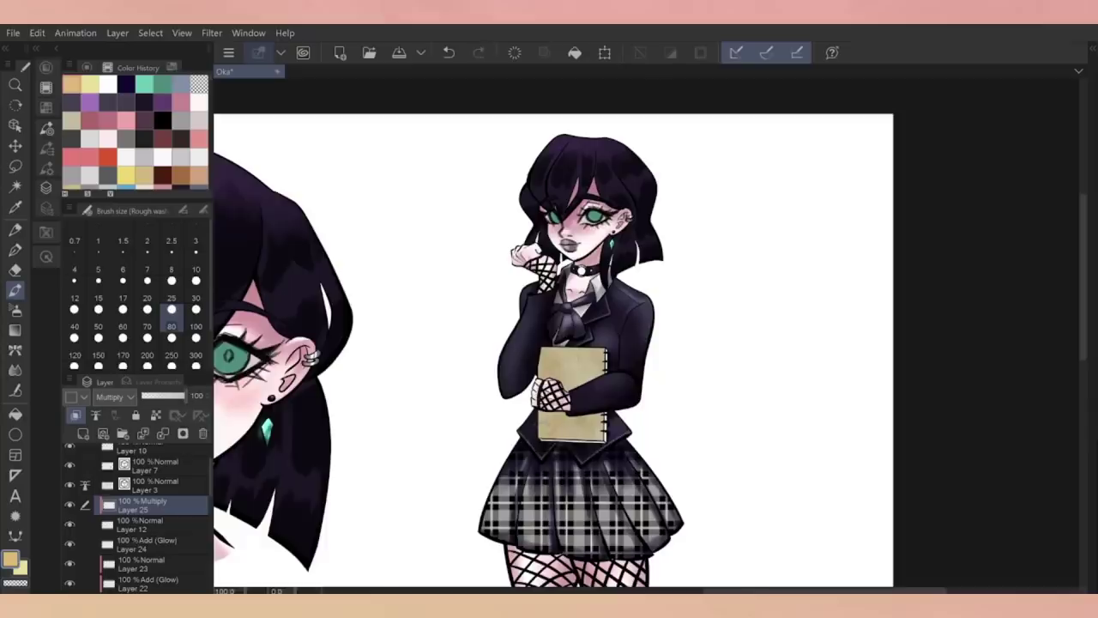
scroll(554, 352, up, 2)
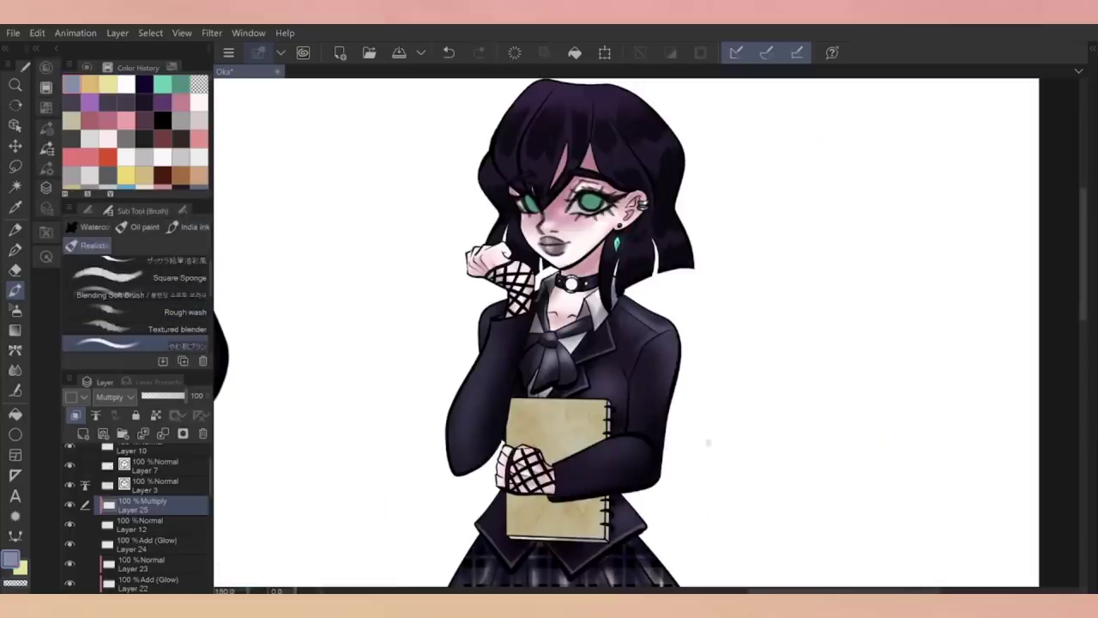
Add a clipped layer above the notebook texture and paint purple, red and teal decorations on the notebook cover
click(83, 433)
key(b)
click(196, 280)
mouse_move(527, 437)
mouse_down()
mouse_move(566, 419)
mouse_move(567, 444)
mouse_move(592, 446)
mouse_up()
drag(599, 401, 615, 411)
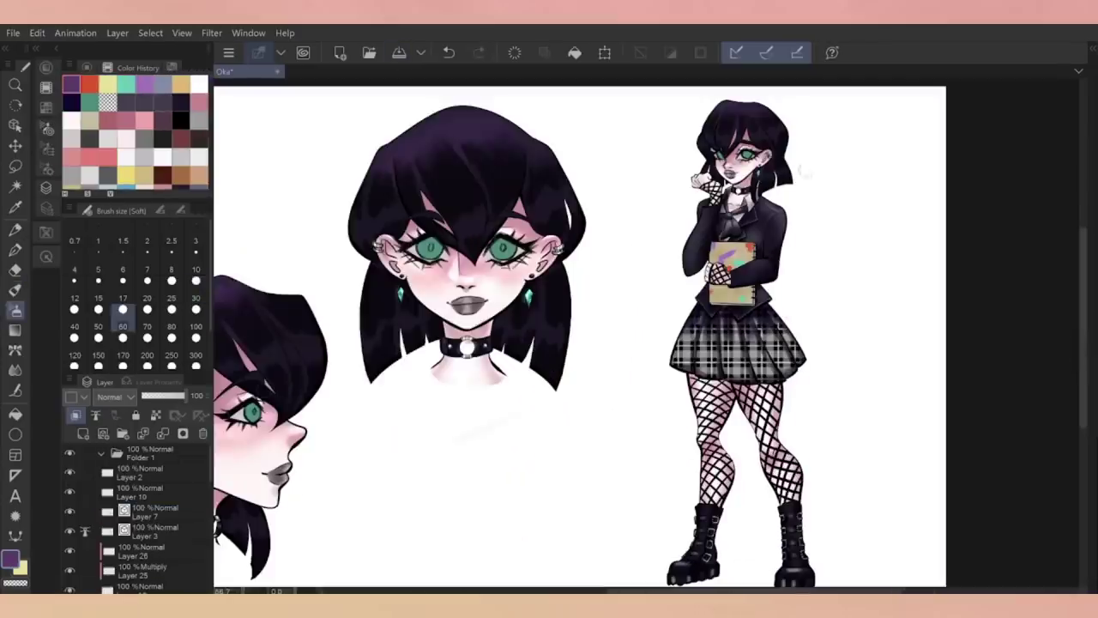
Touch up the front-view face on Layer 10 in dark purple with the Turnip pen and Rough eraser, and save the file
click(139, 486)
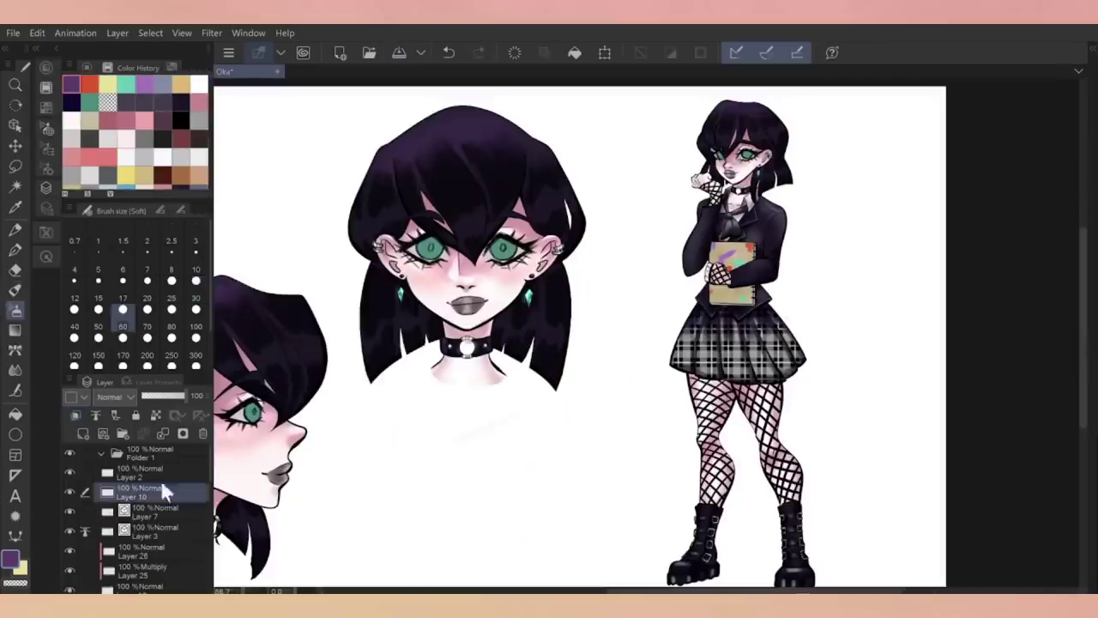
scroll(453, 140, up, 3)
key(p)
key(e)
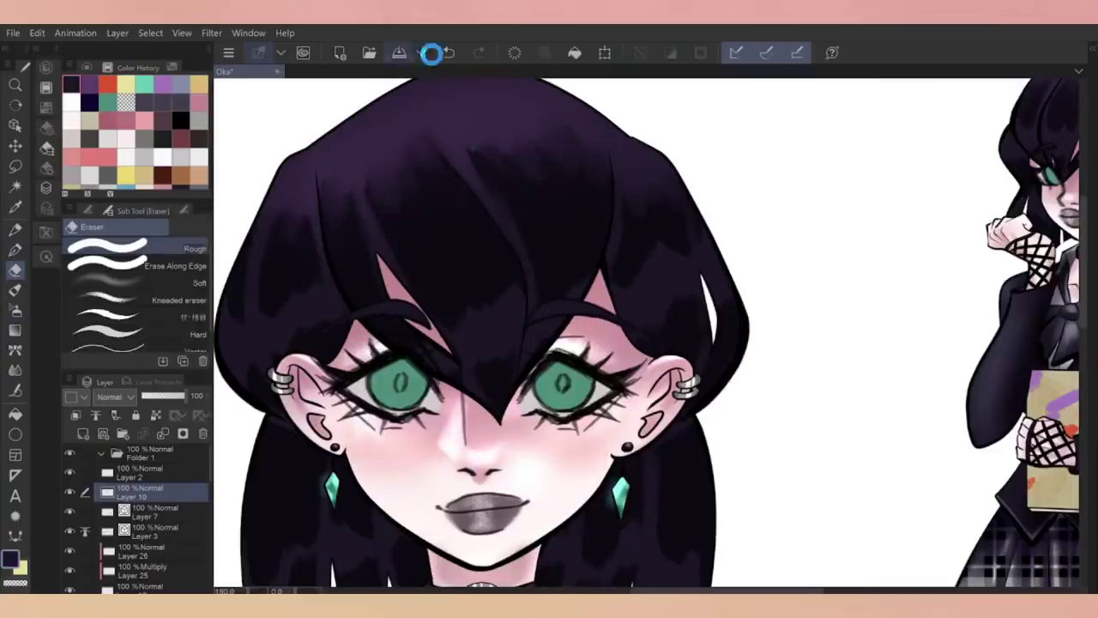
scroll(664, 309, down, 2)
scroll(664, 309, down, 2)
key(p)
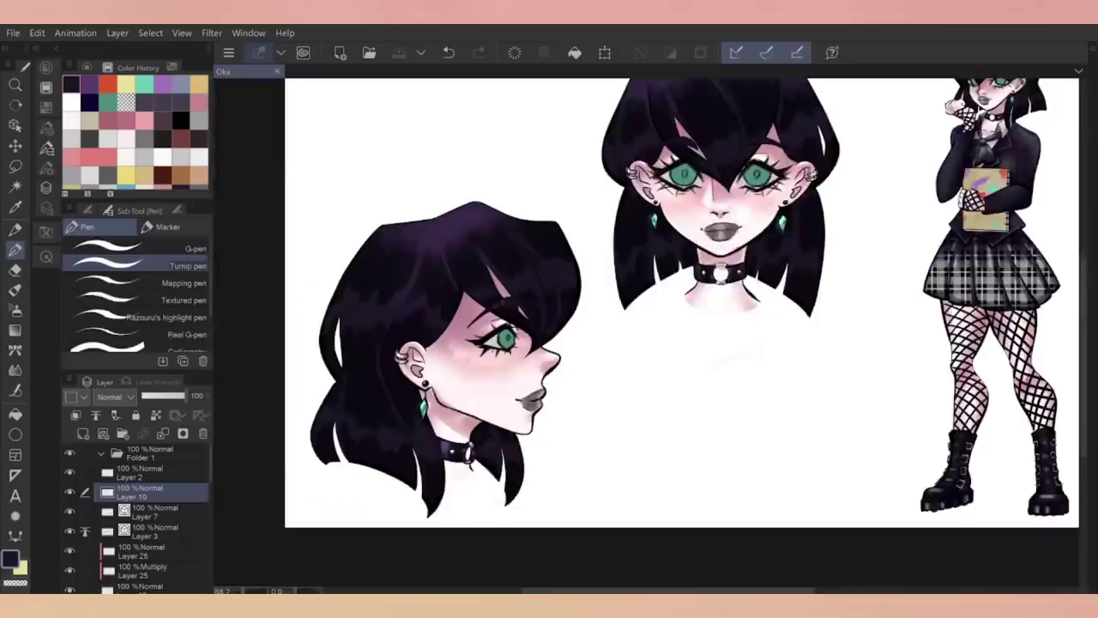
Try to isolate the profile eye's pupil with a lasso selection on Layer 2 and Layer 10
scroll(568, 289, up, 2)
scroll(610, 333, up, 3)
key(alt+bracketright)
key(m)
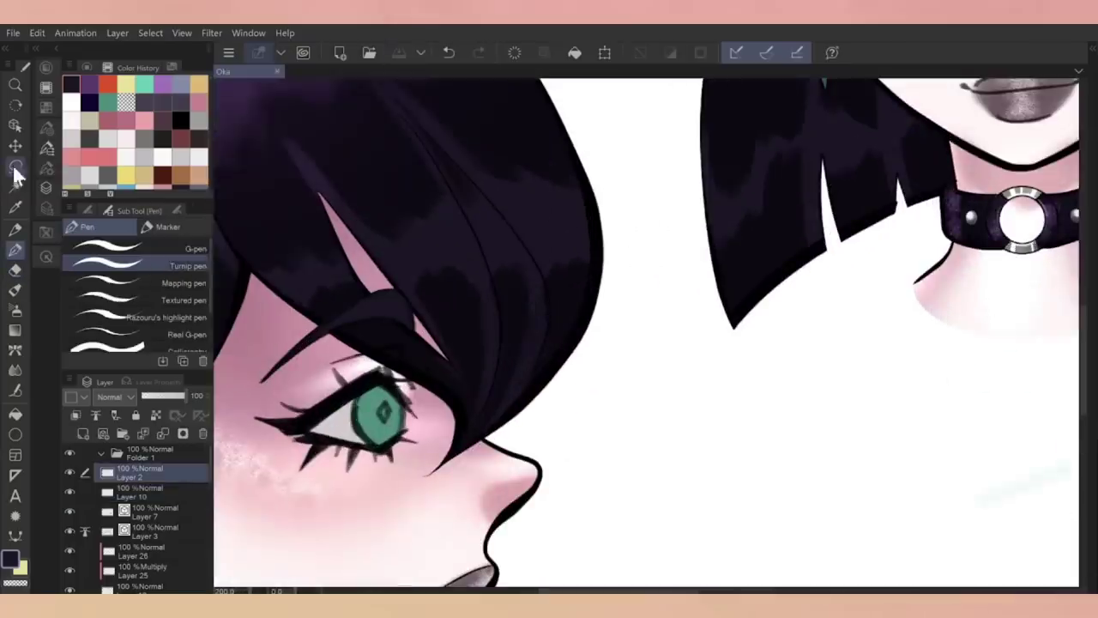
drag(387, 444, 387, 465)
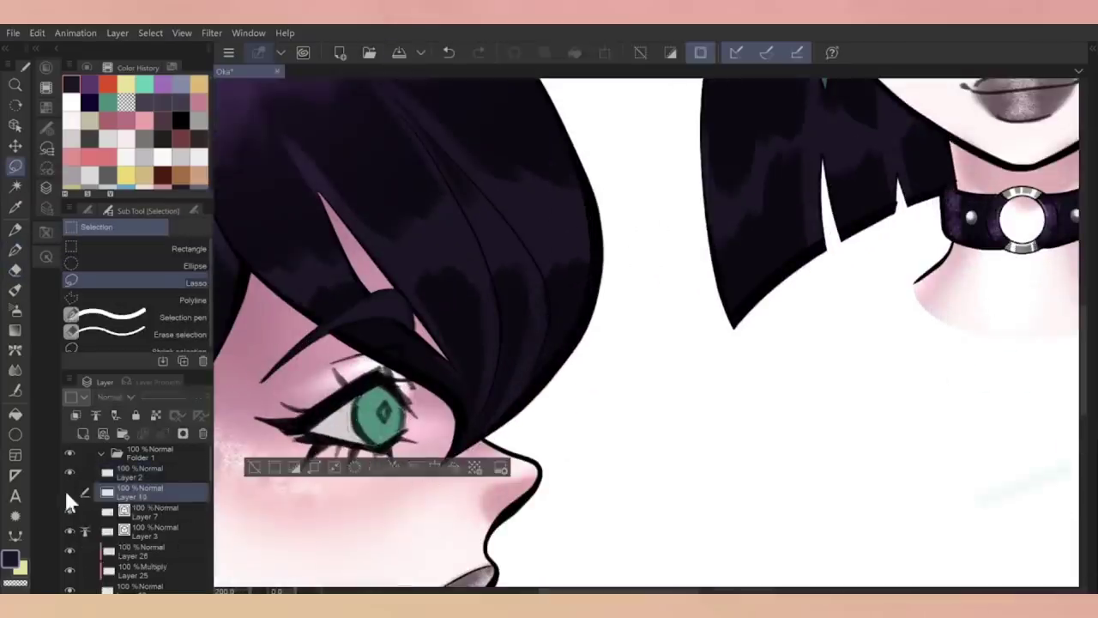
key(ctrl+d)
Remove the sketched pupils from the eyes and cover the profile iris with solid green on Layer 10
drag(582, 316, 598, 305)
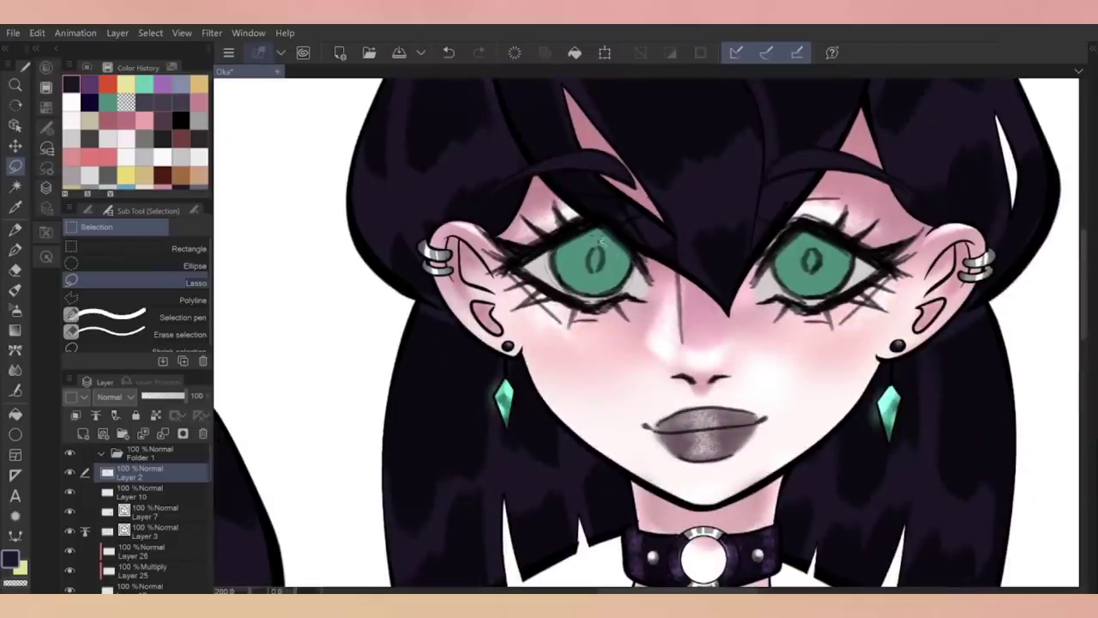
drag(604, 246, 601, 251)
scroll(808, 307, down, 5)
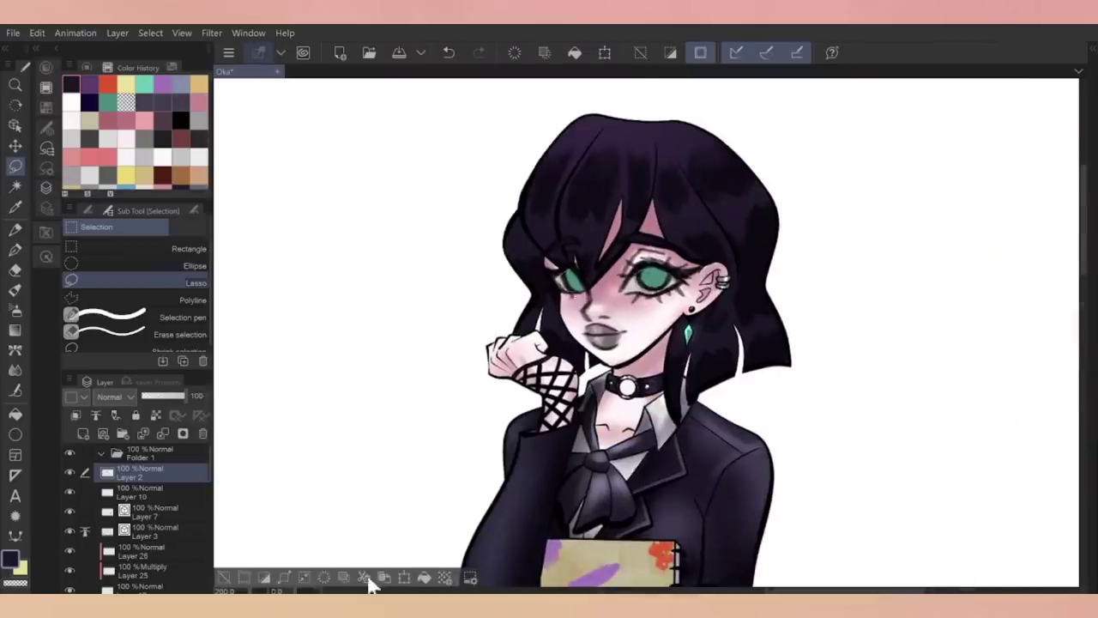
click(141, 491)
scroll(733, 340, up, 5)
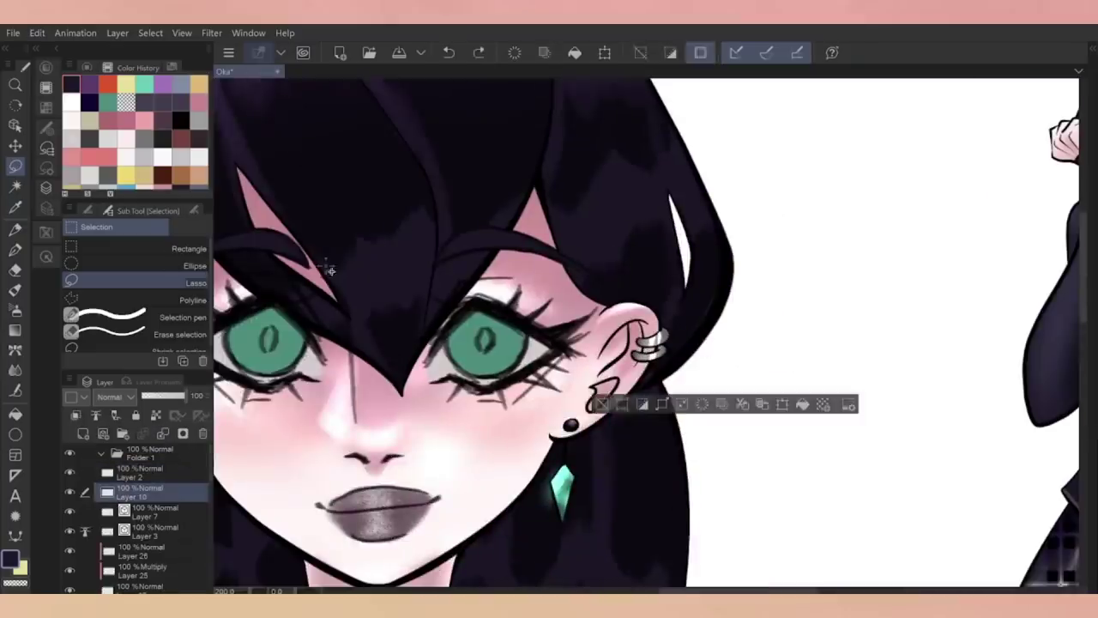
click(575, 52)
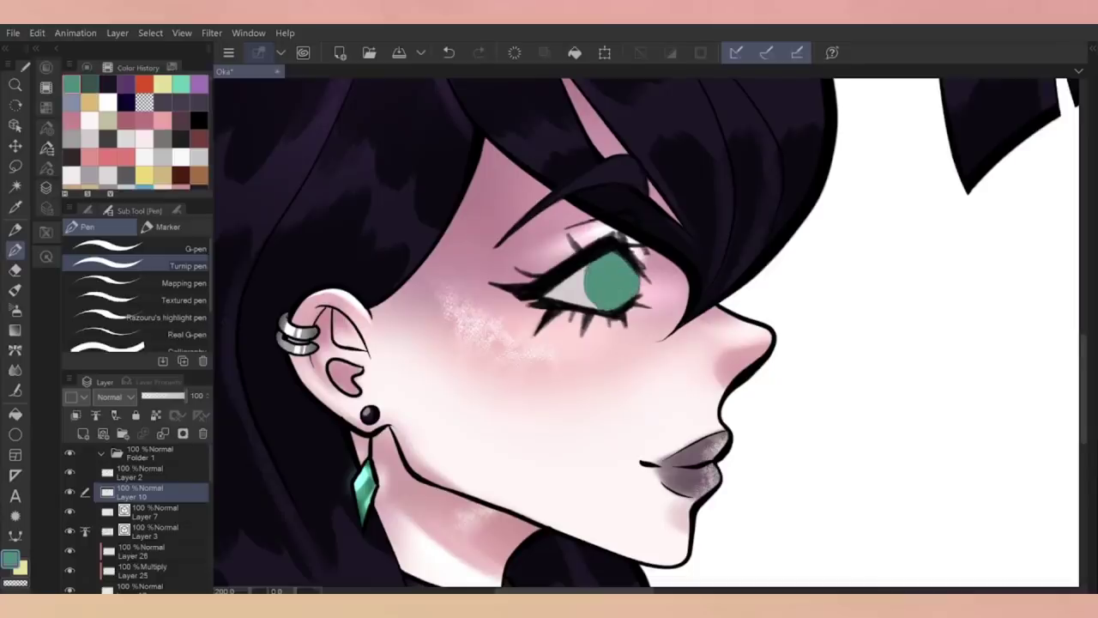
Soften the front-view irises on Layer 10 by blending and light strokes with the Blending Soft Brush at size 25
key(ctrl+z)
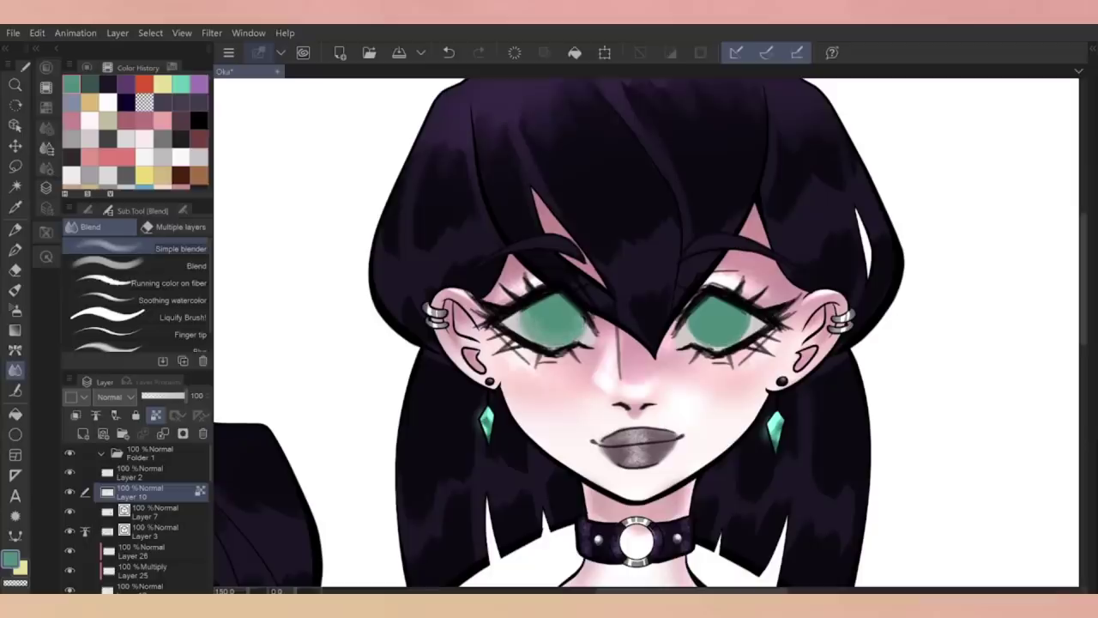
click(86, 211)
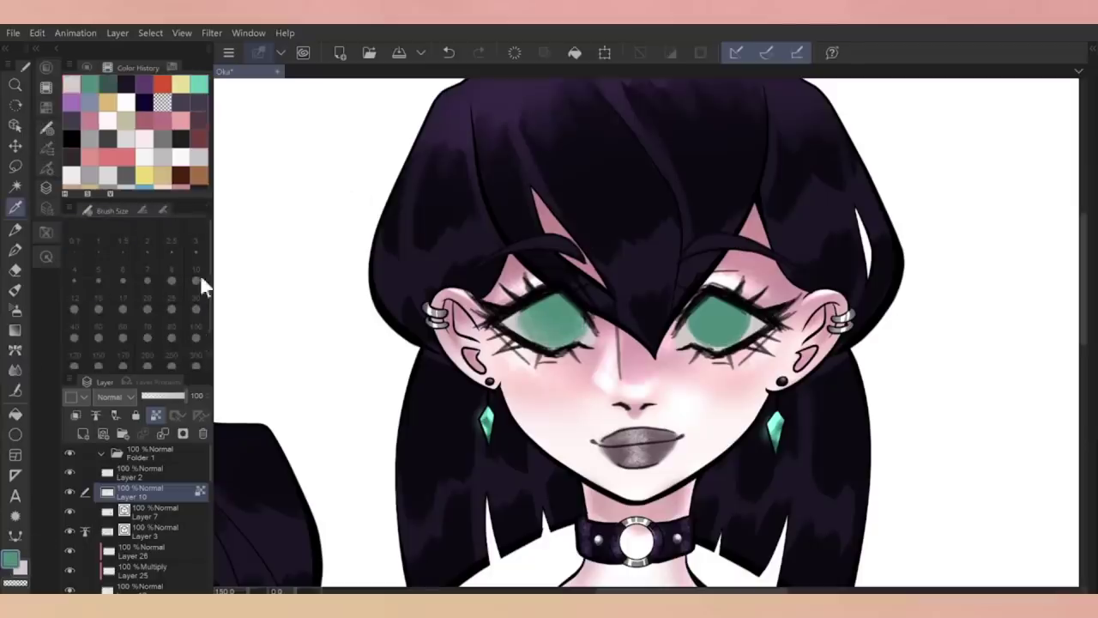
drag(691, 331, 721, 343)
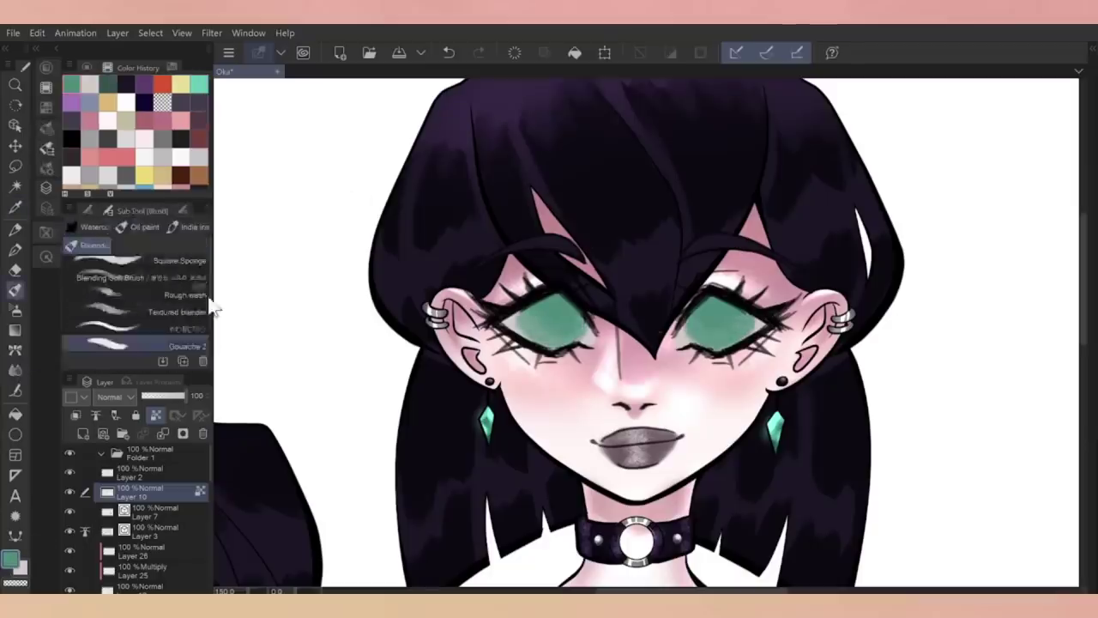
click(200, 284)
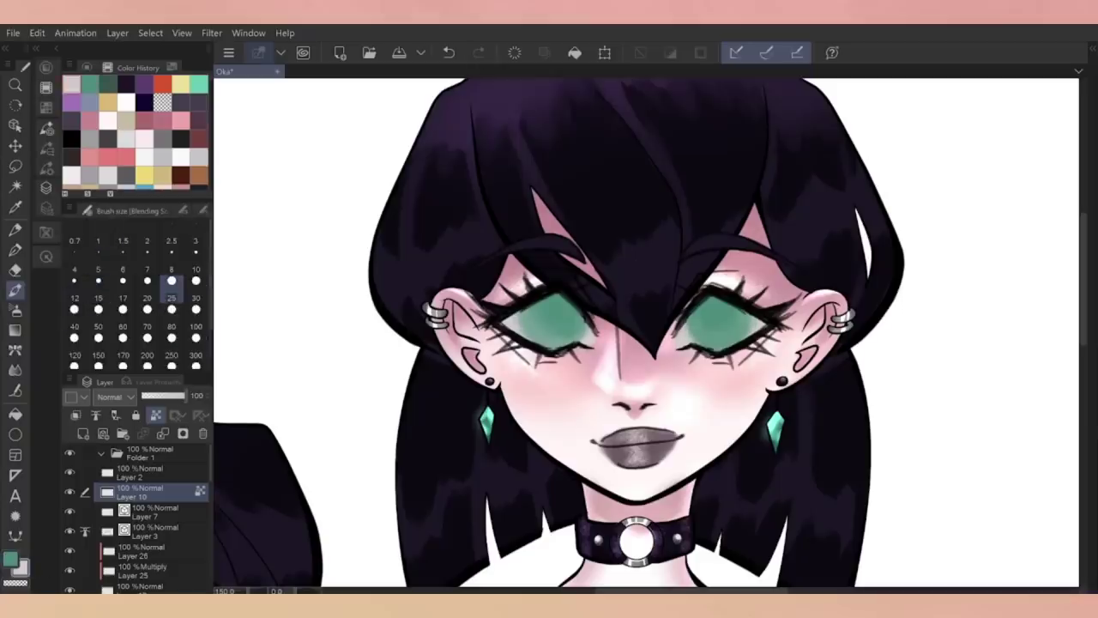
click(86, 67)
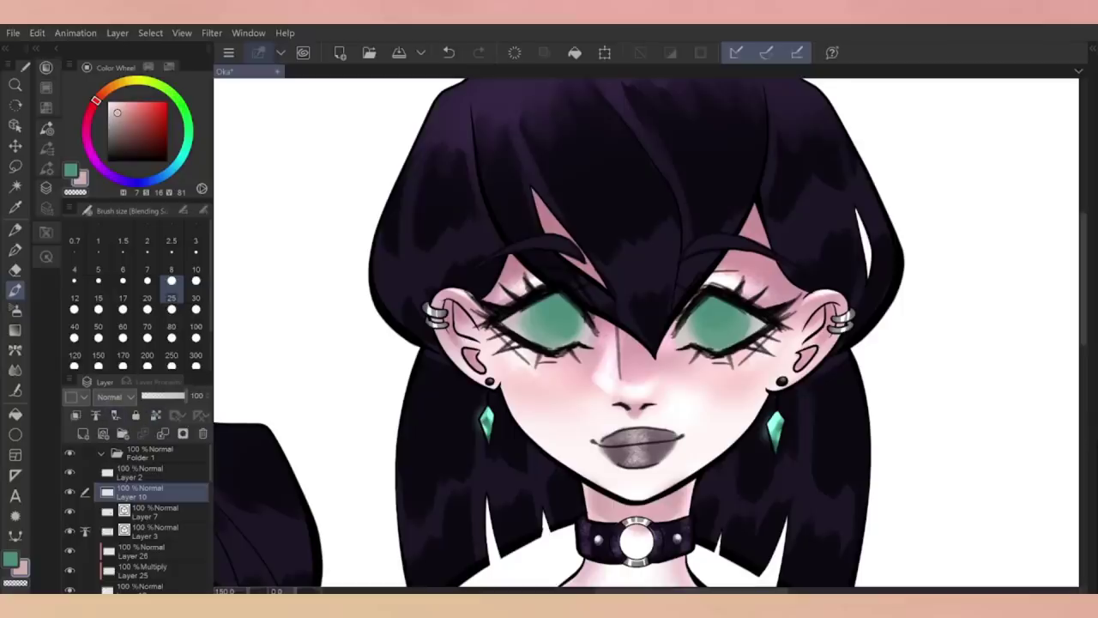
click(148, 67)
Paint dark green pupils and bright teal tones into the front-view irises on Layer 10
click(126, 83)
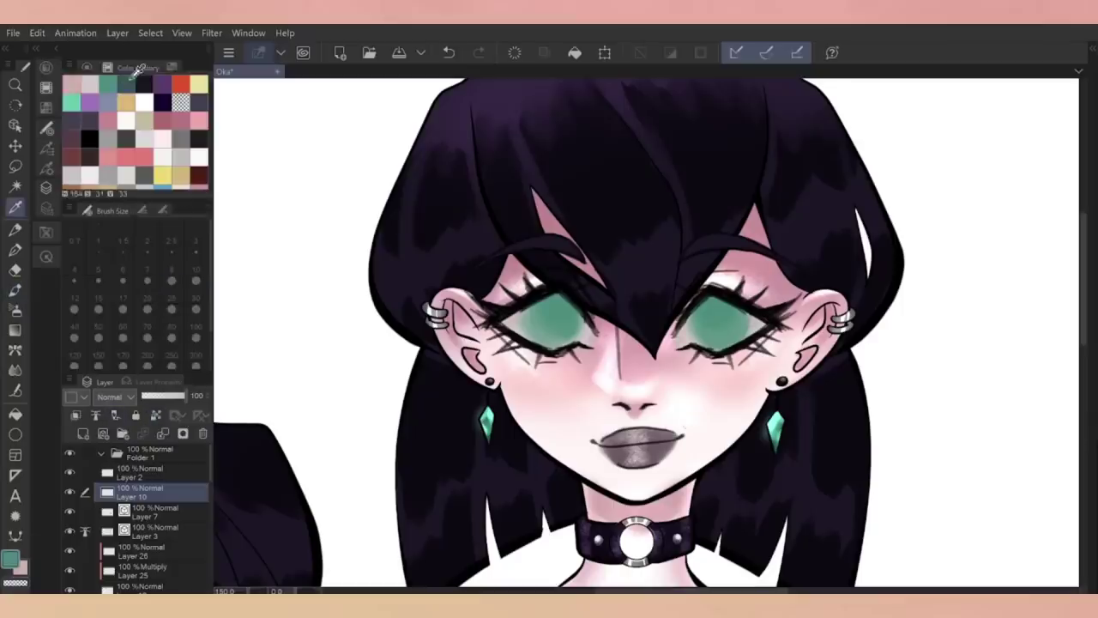
click(554, 316)
click(70, 101)
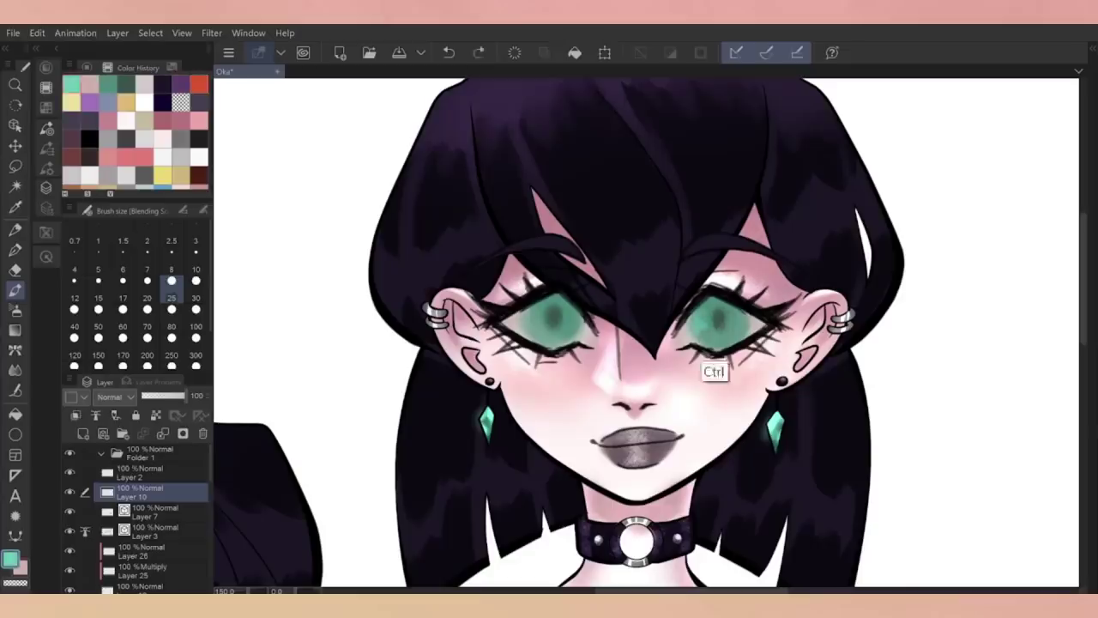
click(144, 83)
scroll(645, 333, down, 5)
scroll(645, 333, up, 5)
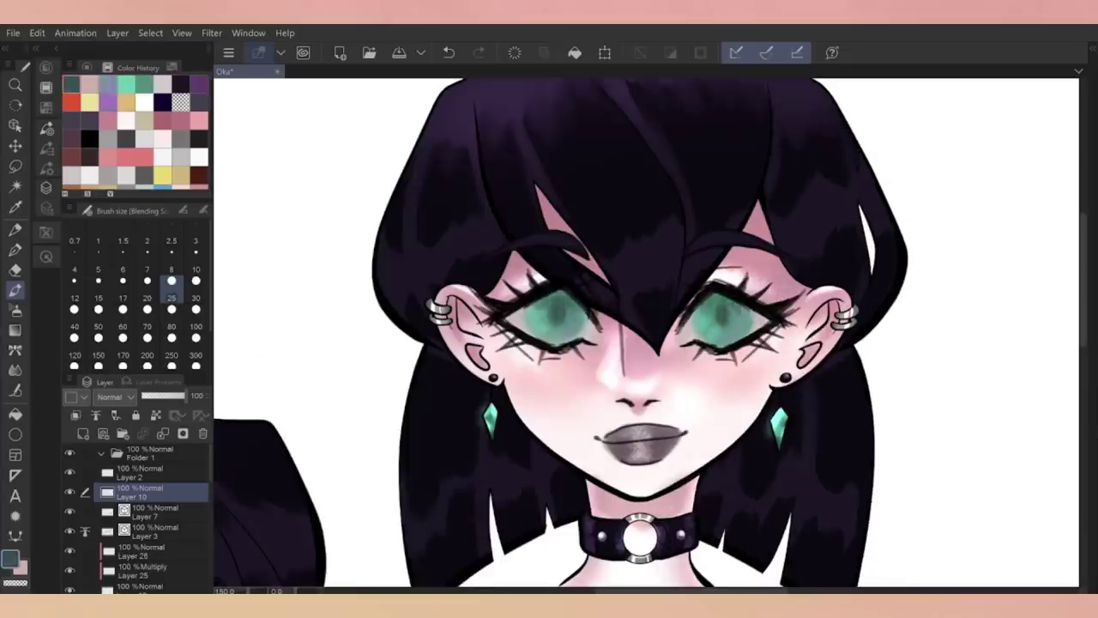
Add pale blue reflections to the front-view irises and darken the pupil centres with a size 15 brush
click(126, 83)
click(197, 169)
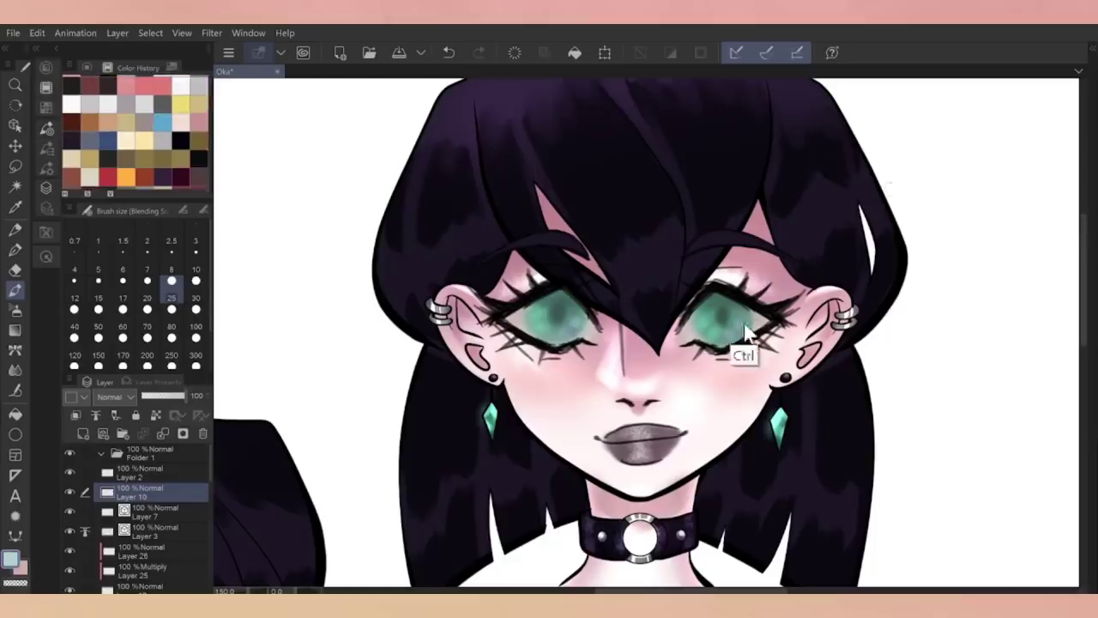
scroll(646, 333, down, 5)
scroll(645, 333, up, 5)
click(98, 281)
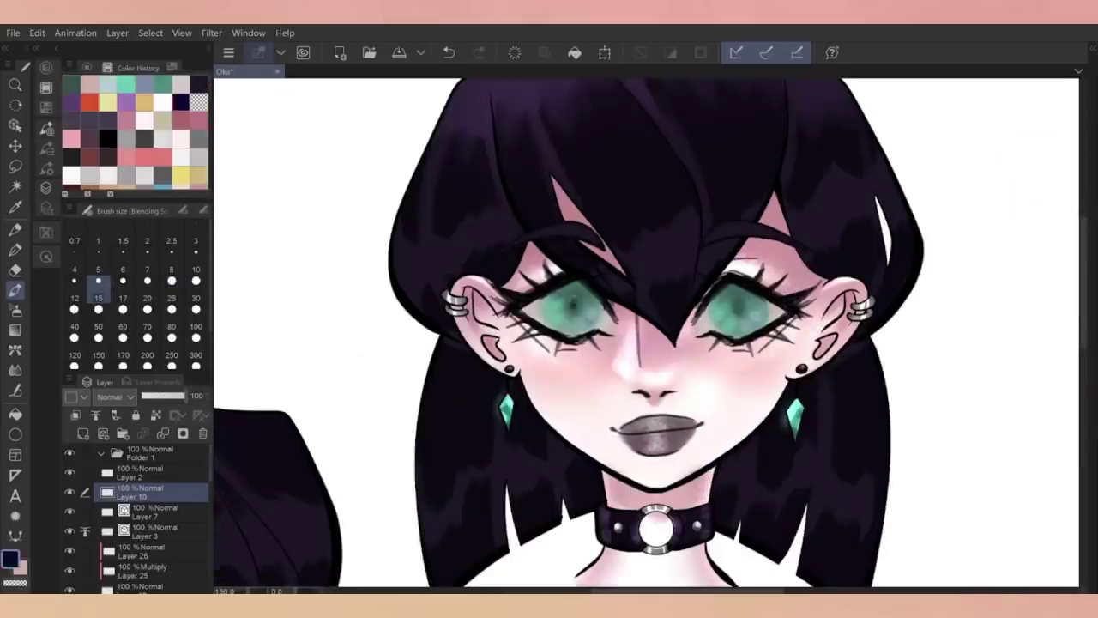
Add a new layer above Layer 10 and paint white highlights in the front-view irises
click(87, 67)
key(ctrl+shift+n)
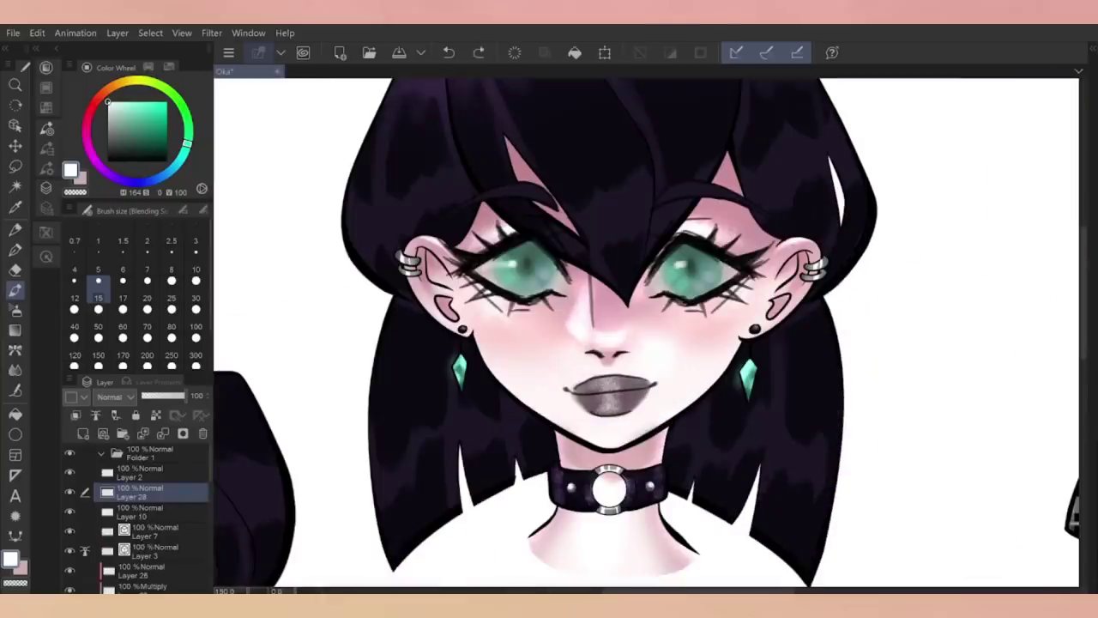
scroll(455, 81, down, 2)
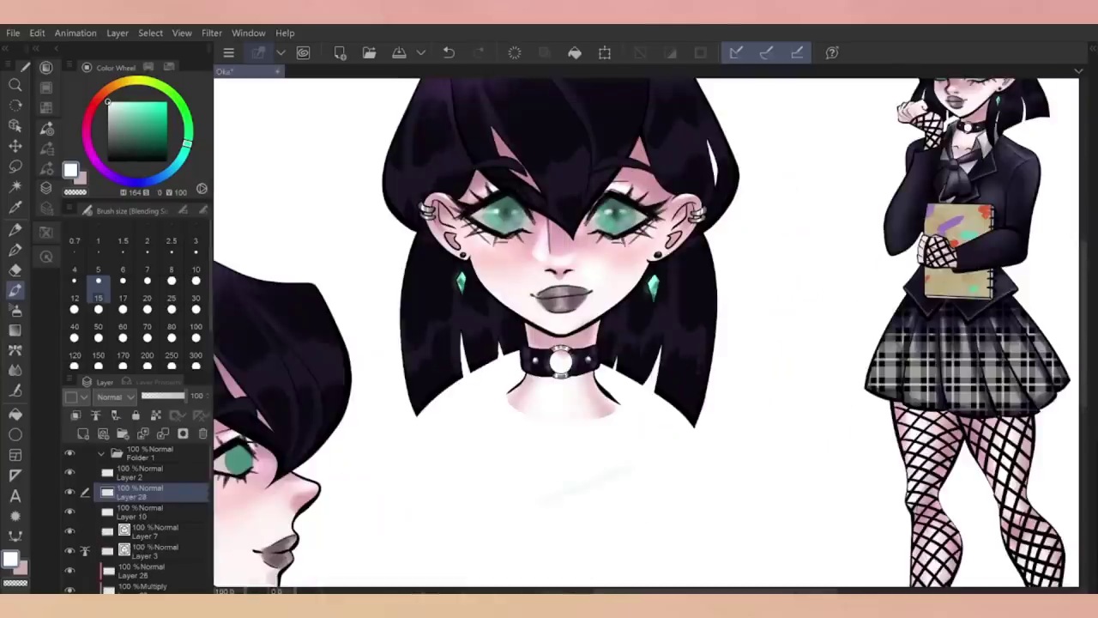
key(e)
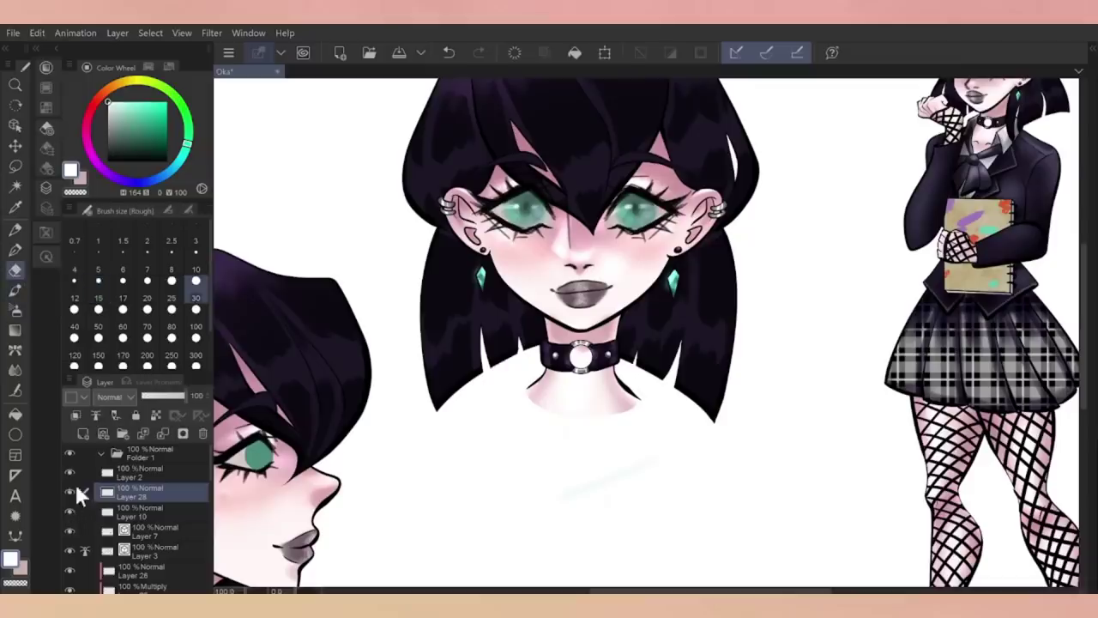
key(j)
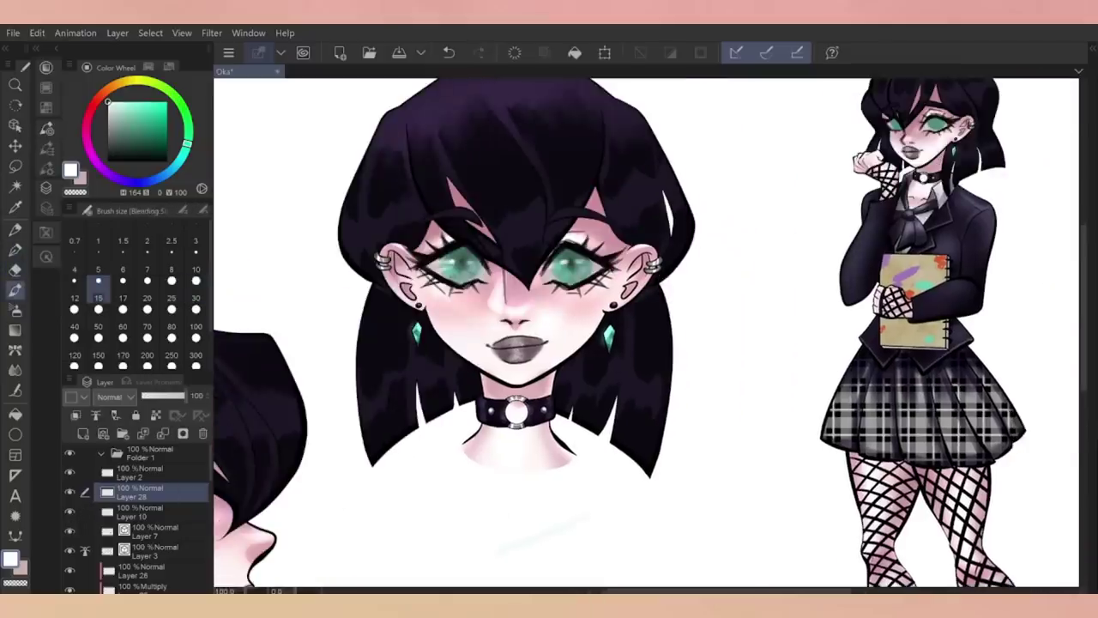
Erase the faint teal smear below the front-view neck on Add (Glow) Layer 24 and save the file
key(ctrl+0)
scroll(172, 483, down, 3)
click(142, 548)
key(e)
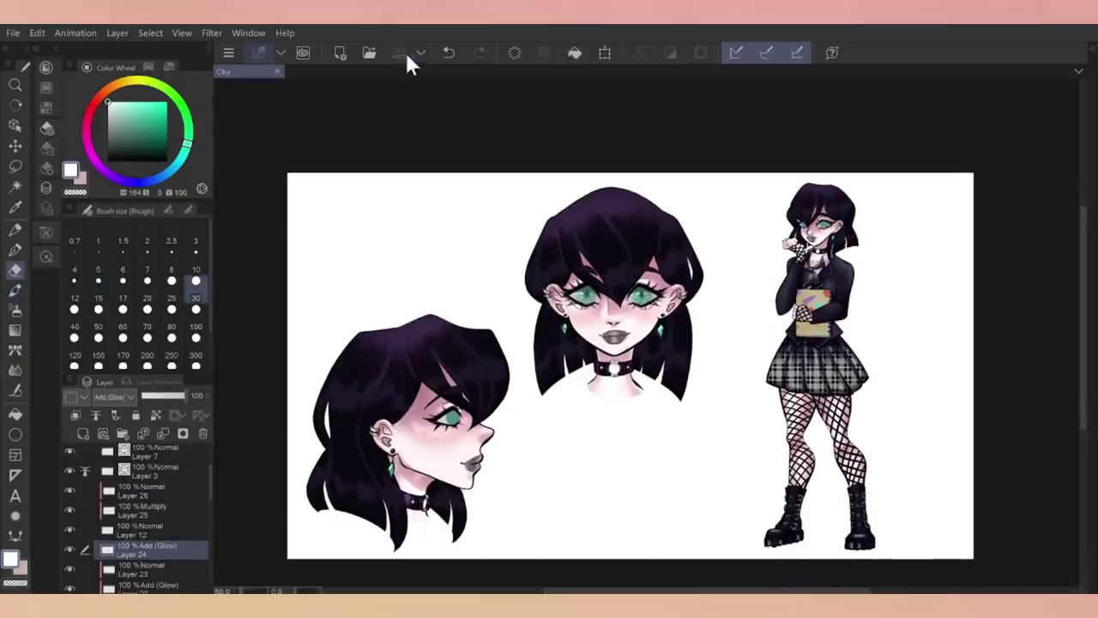
Deepen the front-view pupils with dark green on a layer clipped above Layer 10, and save the file
scroll(152, 515, up, 3)
click(141, 485)
key(j)
scroll(653, 284, up, 2)
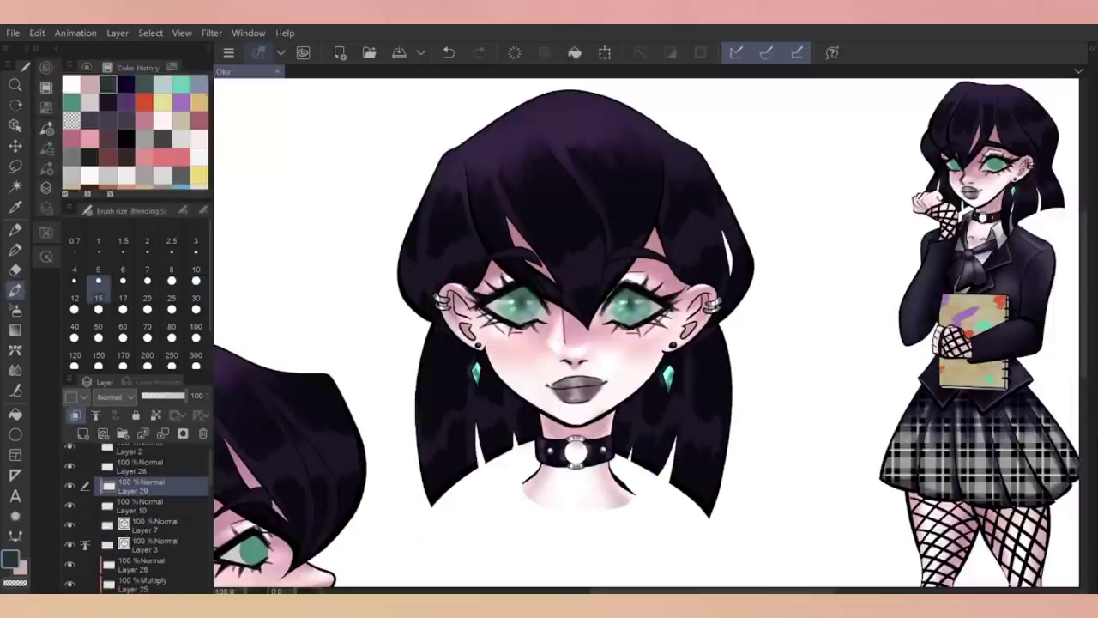
key(ctrl+0)
scroll(738, 390, up, 2)
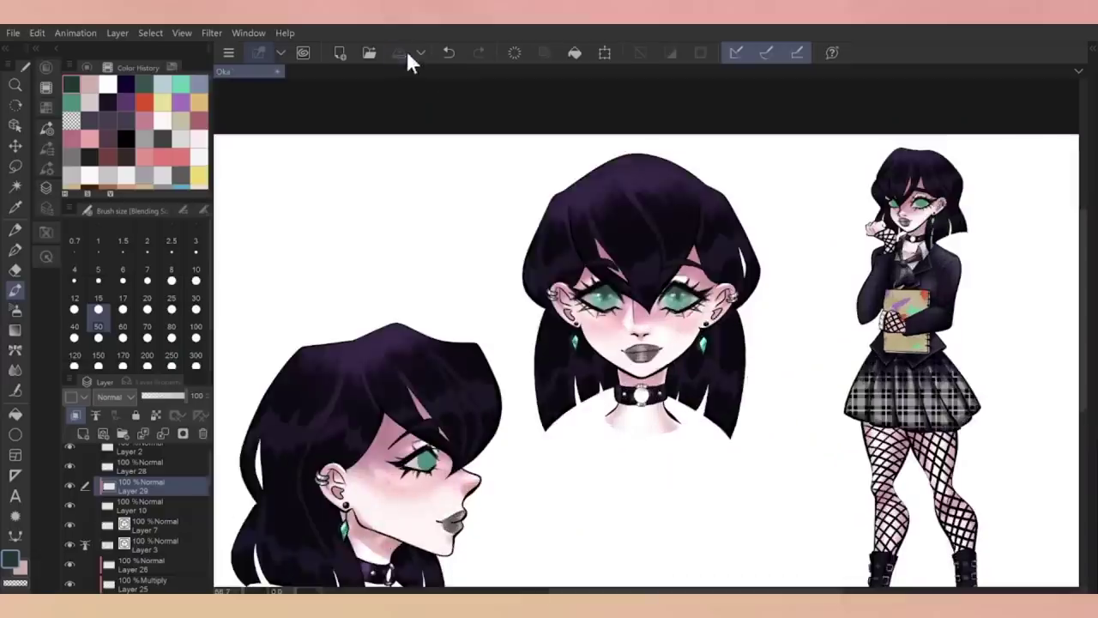
Soften the profile iris on Layer 10 with the Simple blender at size 50
scroll(550, 383, up, 3)
click(141, 504)
click(15, 369)
drag(365, 347, 370, 361)
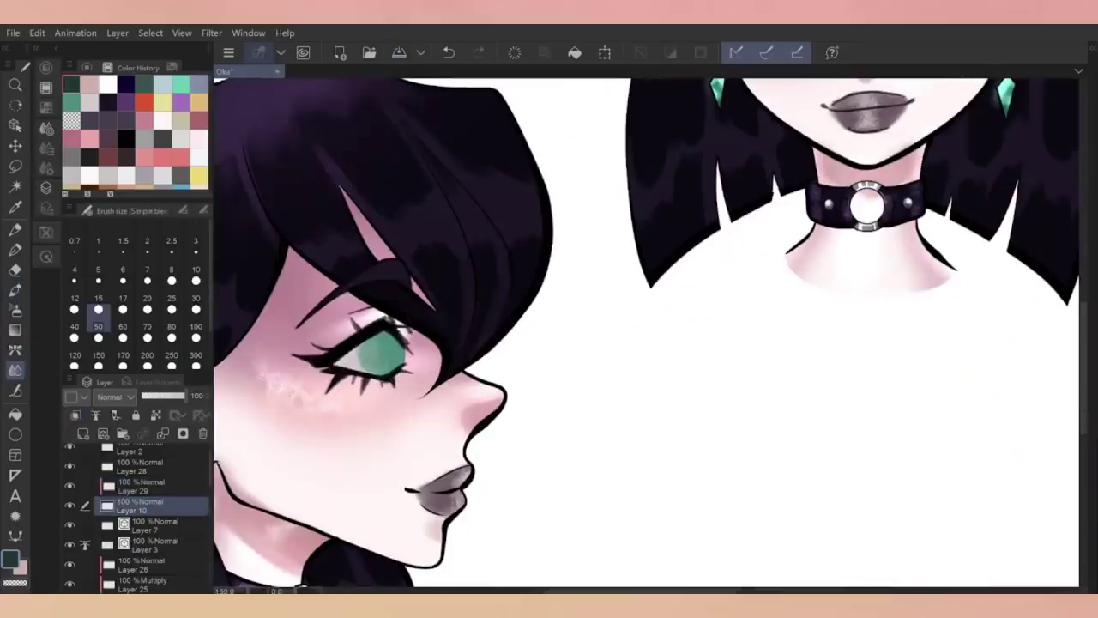
Shade the profile iris on Layer 10 with a darker green pupil and bright teal tones using the Blending Soft Brush
key(b)
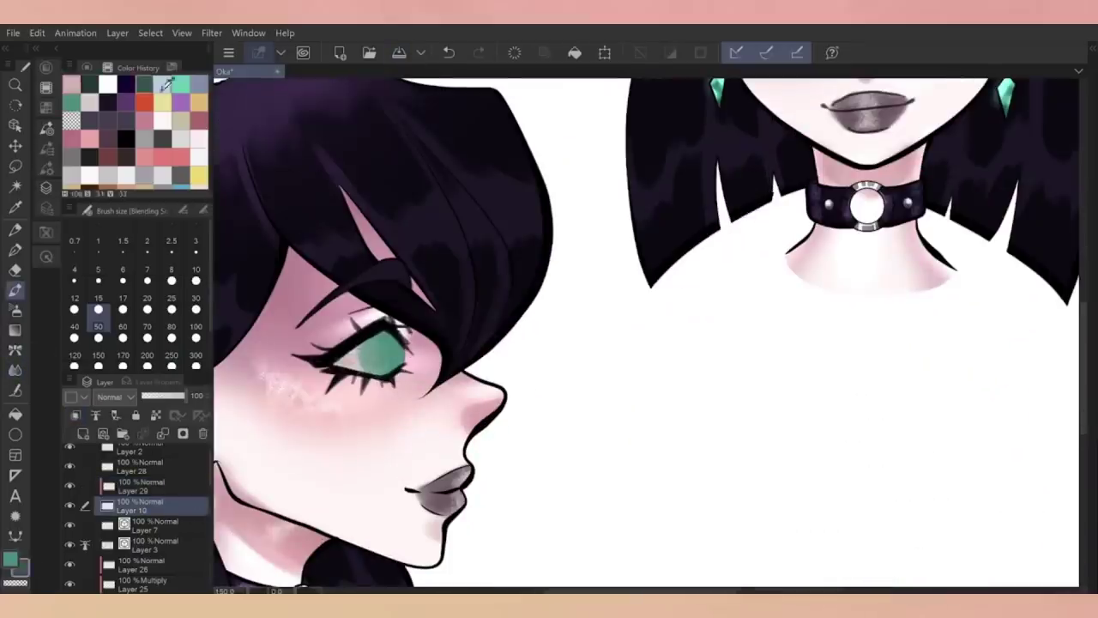
click(196, 281)
mouse_move(379, 346)
mouse_down()
mouse_move(388, 359)
mouse_move(369, 337)
mouse_move(371, 366)
mouse_up()
click(147, 280)
click(448, 53)
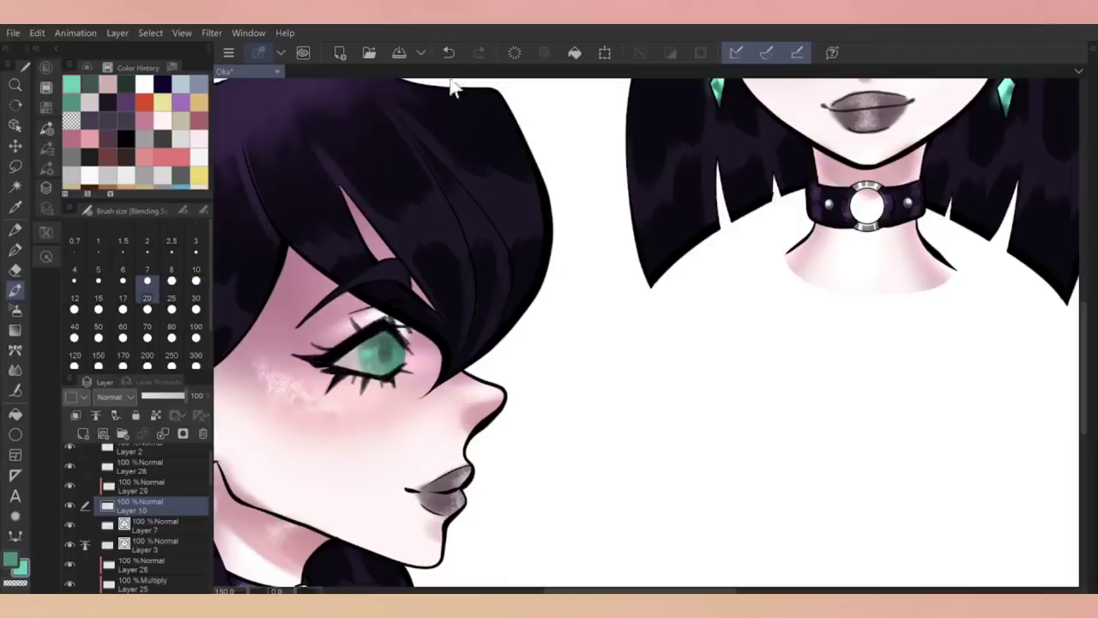
scroll(643, 334, down, 3)
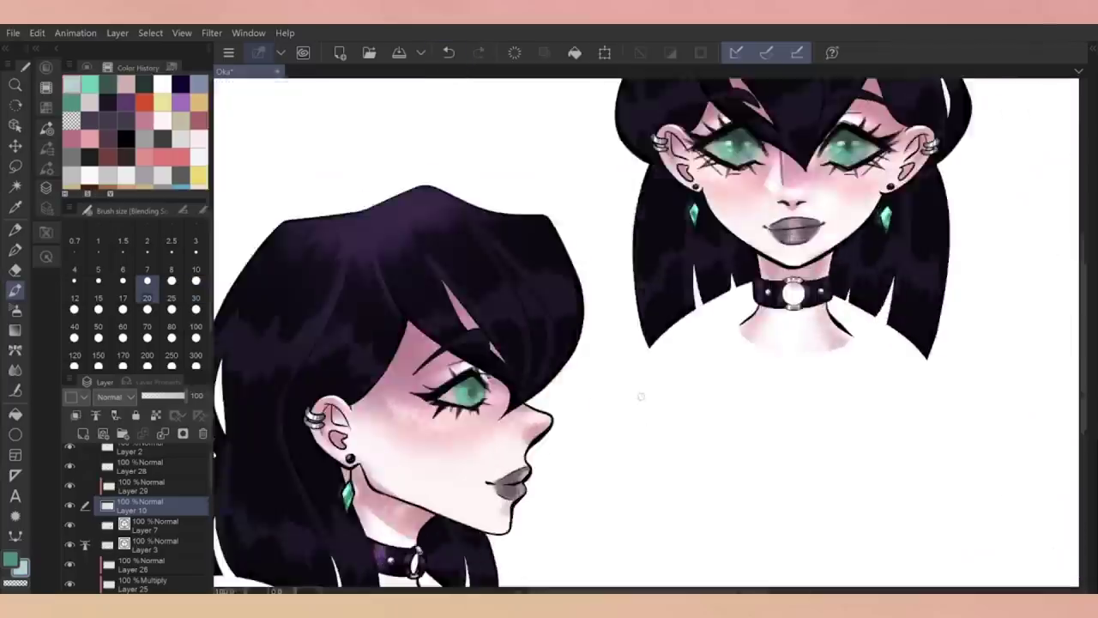
Lock the transparent pixels of Layer 10 and repaint the profile pupil in dark green
scroll(644, 335, up, 3)
key(j)
click(98, 326)
click(156, 415)
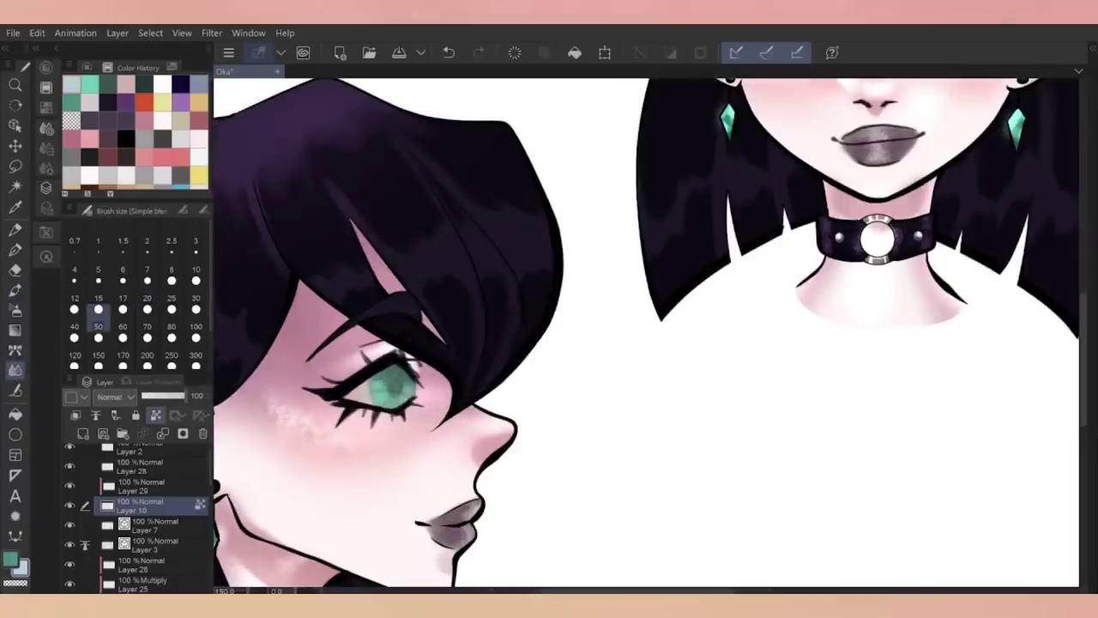
click(448, 53)
key(p)
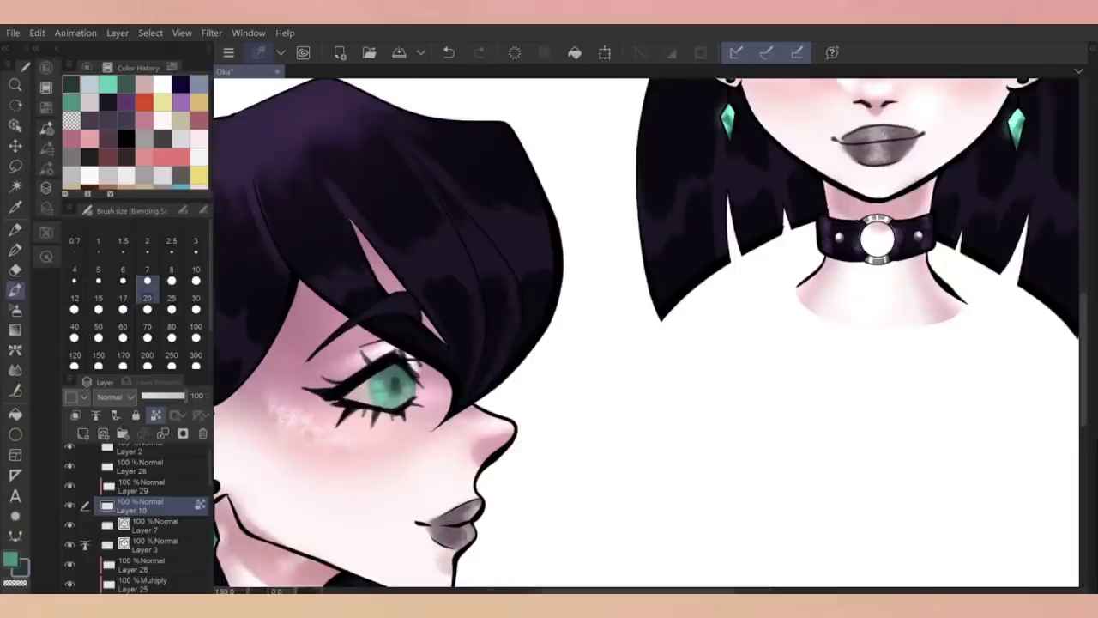
Tint the profile iris with blue on Layer 10 and blend it with the Simple blender
key(b)
mouse_move(643, 335)
mouse_down()
mouse_move(494, 532)
mouse_move(614, 327)
mouse_up()
scroll(459, 508, down, 2)
key(j)
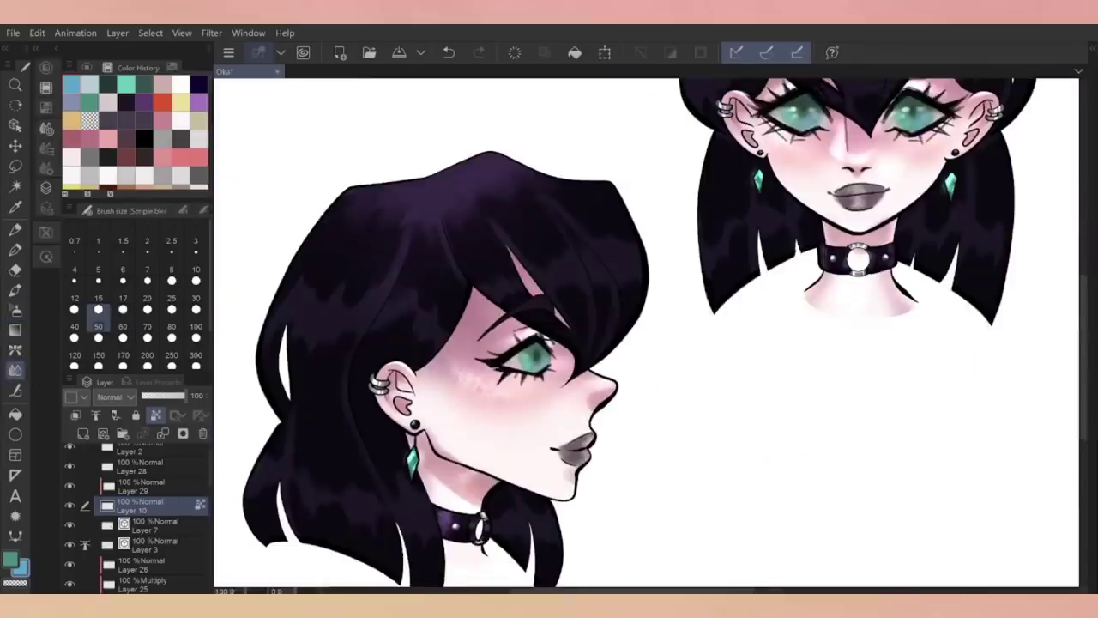
Paint white highlights in the profile iris on Layer 28
scroll(532, 348, up, 2)
ctrl+click(594, 344)
key(p)
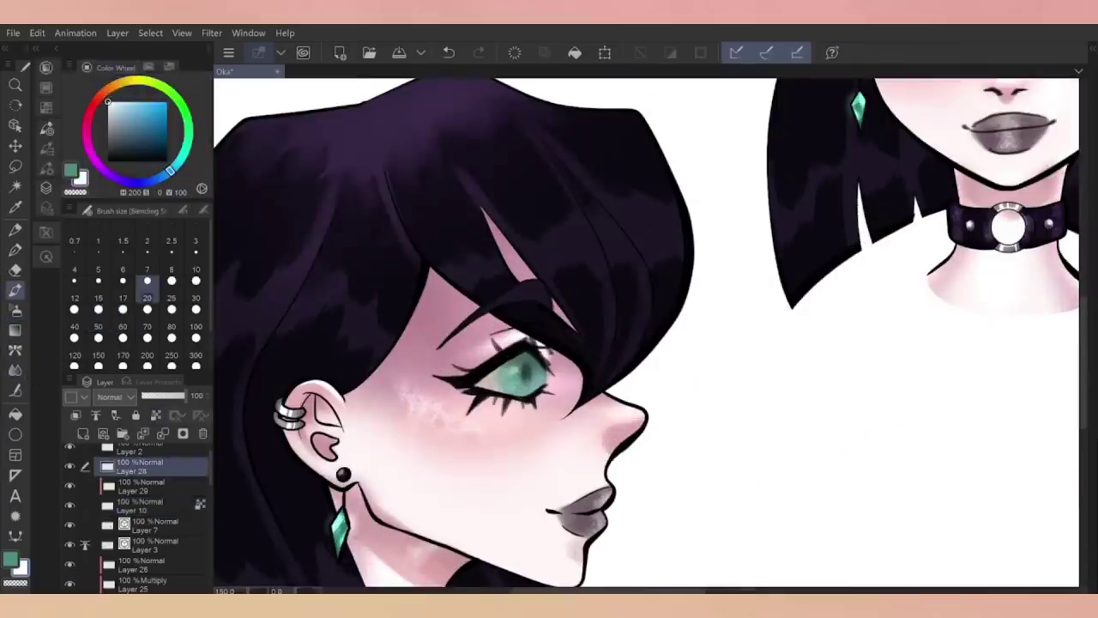
scroll(532, 348, down, 3)
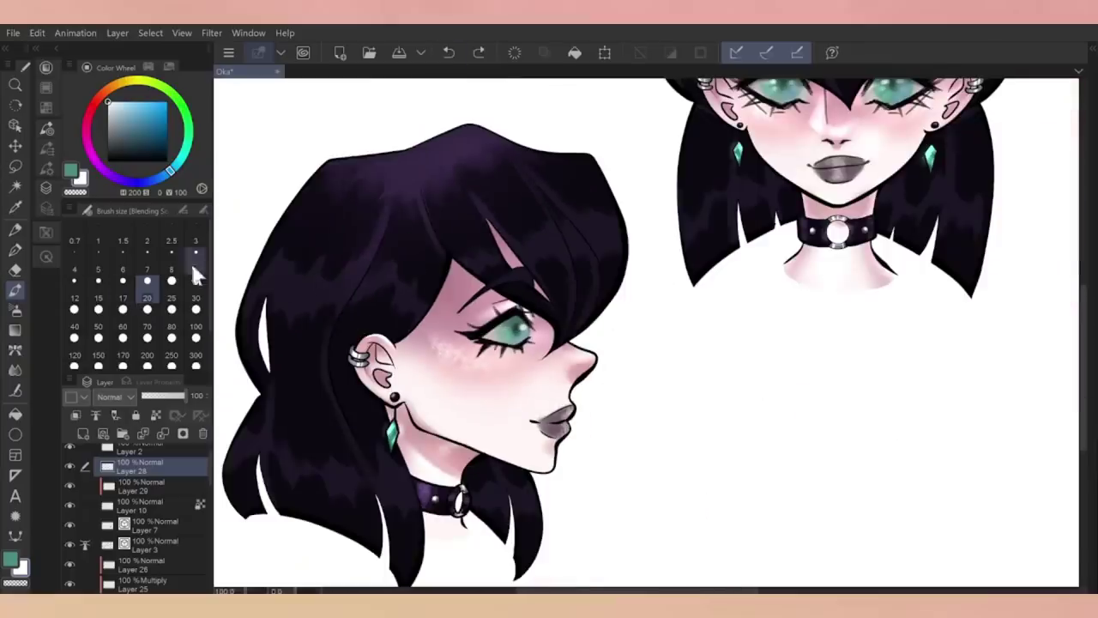
click(98, 304)
scroll(601, 334, down, 2)
Deepen the profile pupil with dark green on the clipped Layer 29 and save the file
scroll(600, 334, up, 3)
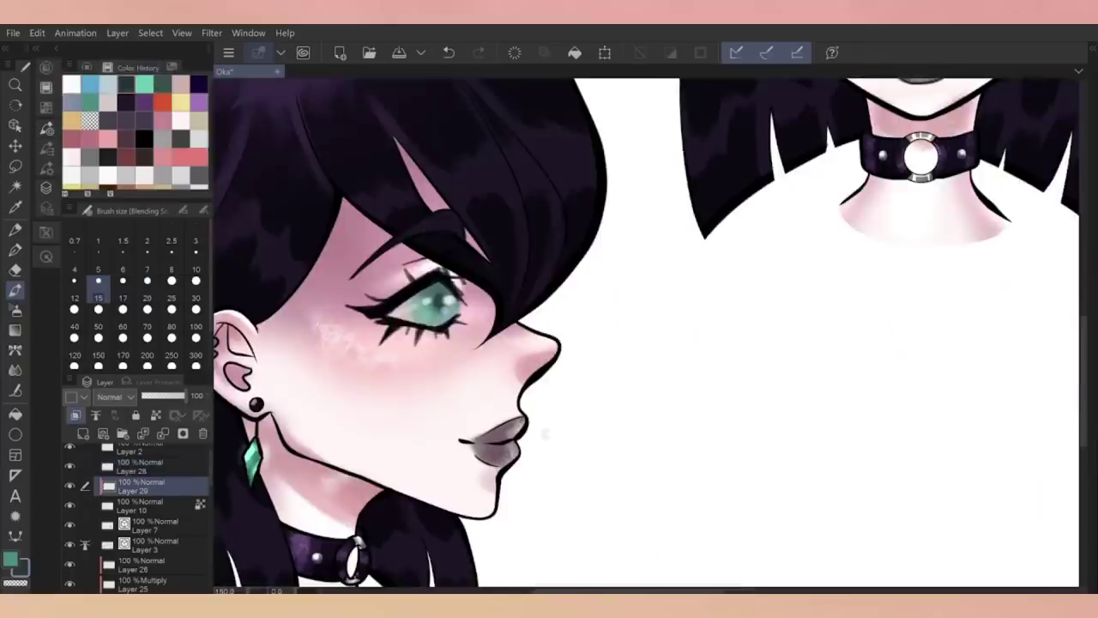
click(196, 280)
scroll(601, 335, down, 2)
scroll(687, 334, down, 2)
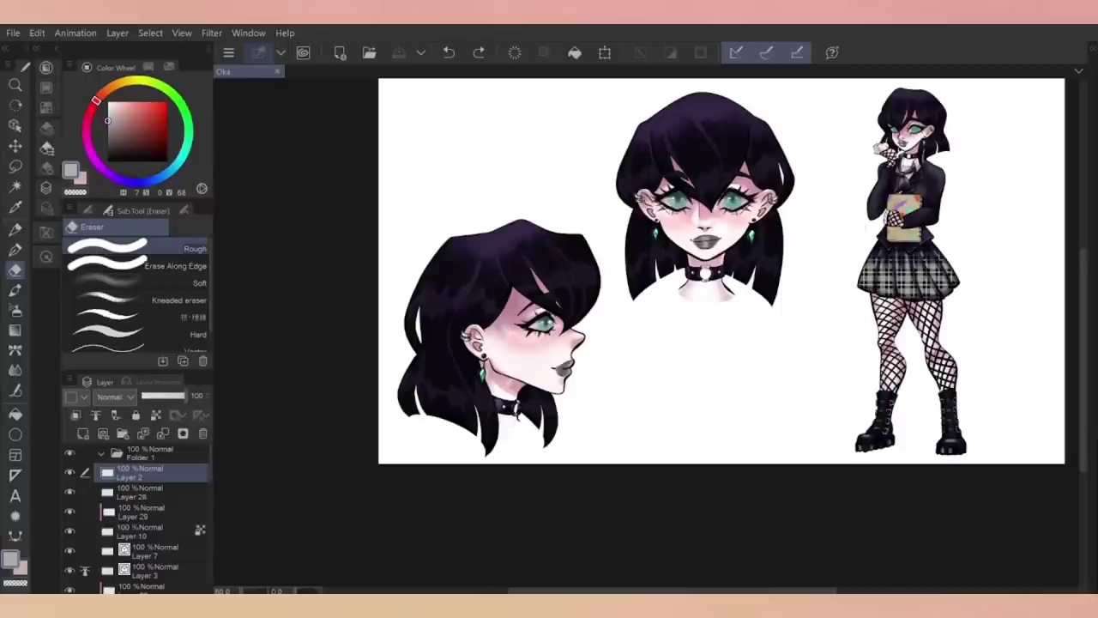
Clean up the full-body figure's eyes on Layer 10 with the Design pencil in a pale tone and soften the irises with the Simple blender
scroll(687, 334, up, 3)
key(e)
click(112, 68)
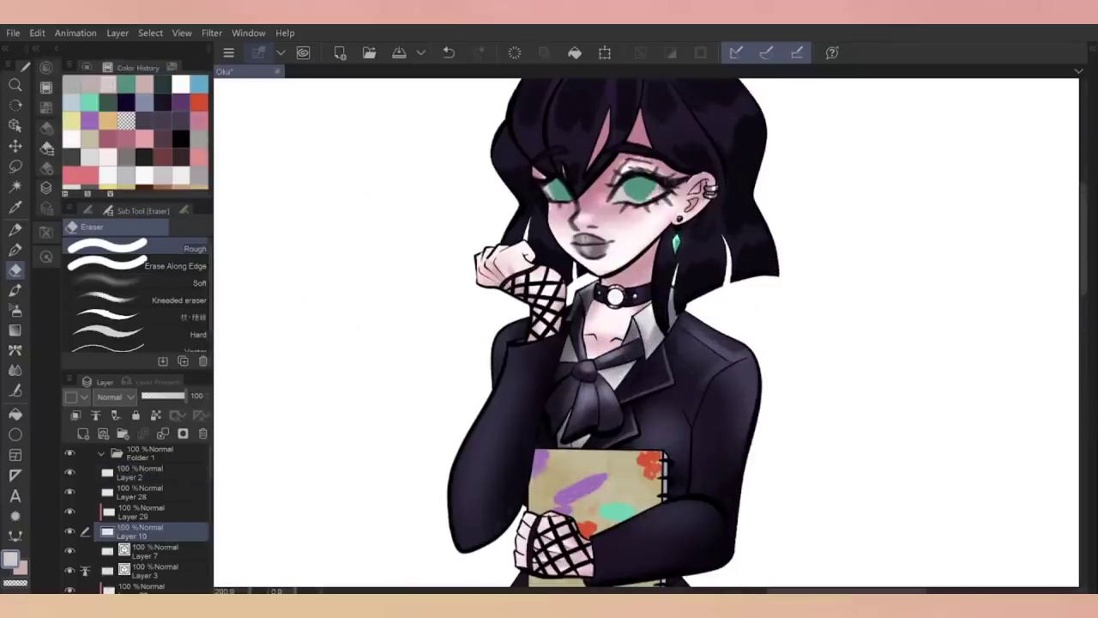
key(p)
scroll(575, 334, up, 2)
drag(422, 239, 470, 228)
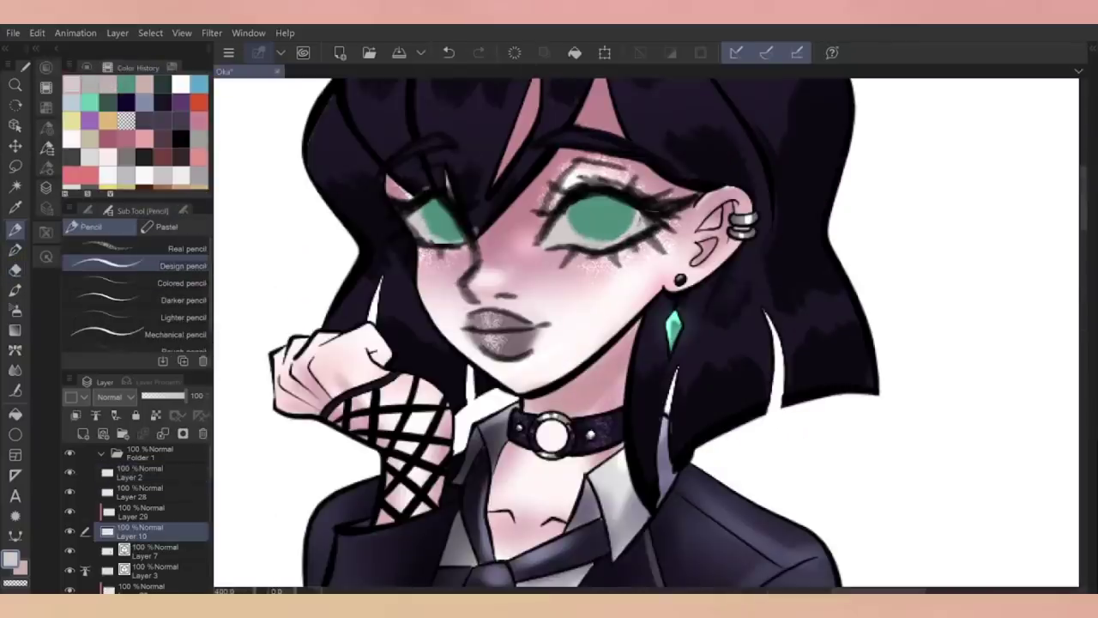
key(j)
drag(570, 222, 635, 229)
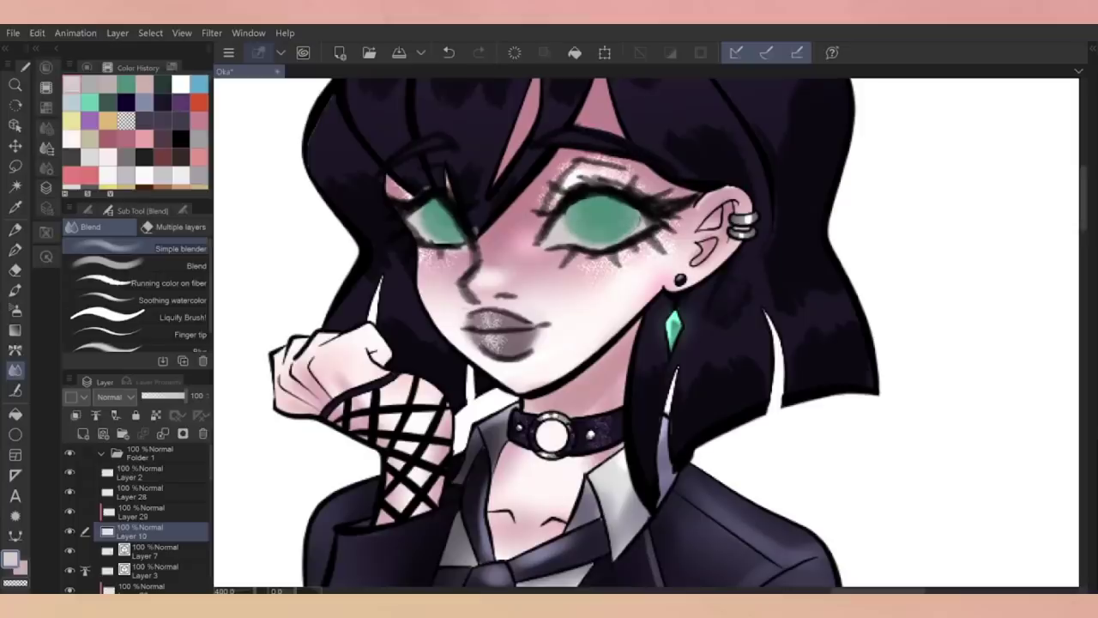
Shade the upper part of the full-body irises on Layer 10, undo the last stroke and lock the layer's transparent pixels
key(b)
drag(422, 214, 452, 219)
drag(566, 209, 609, 214)
key(ctrl+minus)
key(ctrl+z)
click(89, 98)
click(155, 415)
Rework the full-body irises on Layer 10 with green using a size 10 Blending Soft Brush
click(110, 83)
key(bracketleft)
key(bracketleft)
key(bracketleft)
key(bracketleft)
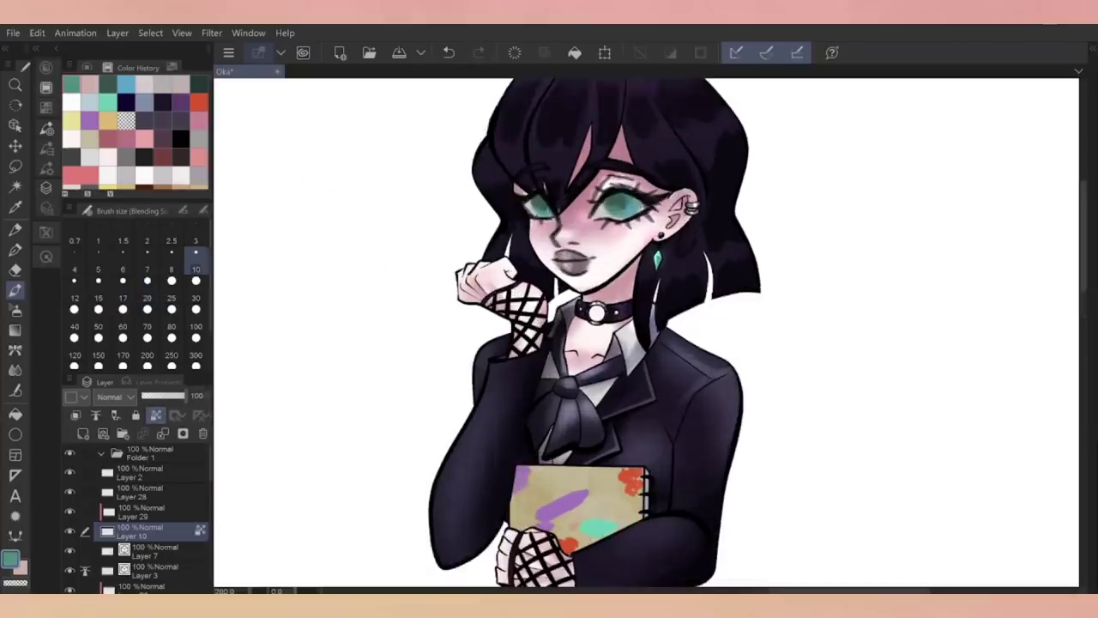
Brighten the full-body irises on Layer 10 with bright teal and pale blue, and undo the last stroke
key(bracketright)
key(bracketright)
key(bracketright)
key(bracketright)
key(bracketleft)
key(bracketleft)
key(bracketleft)
key(bracketleft)
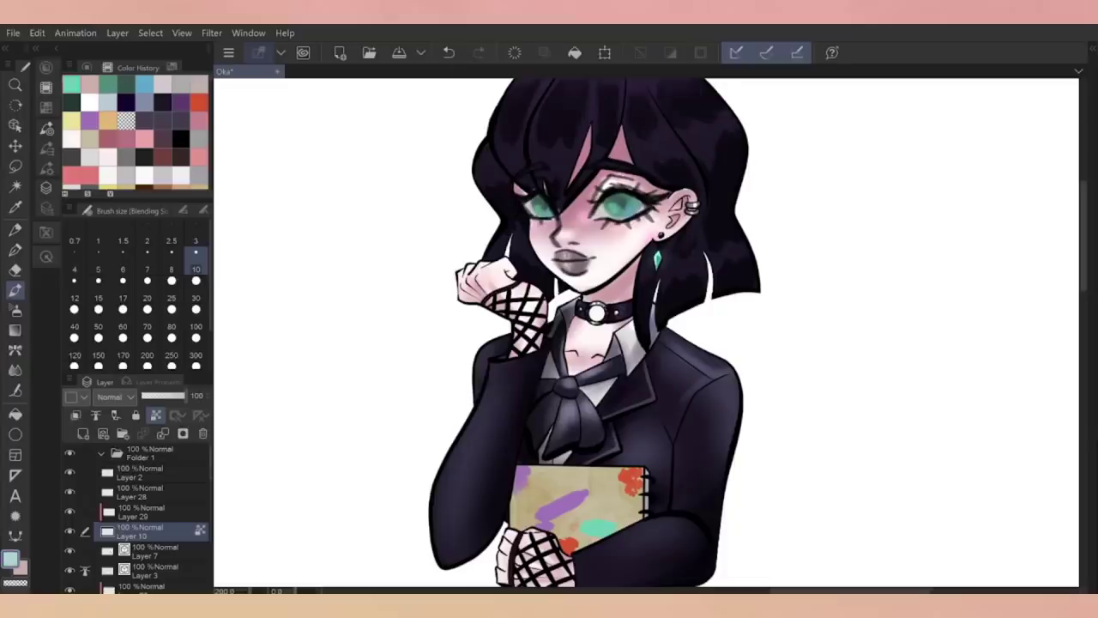
key(bracketright)
key(bracketright)
key(ctrl+z)
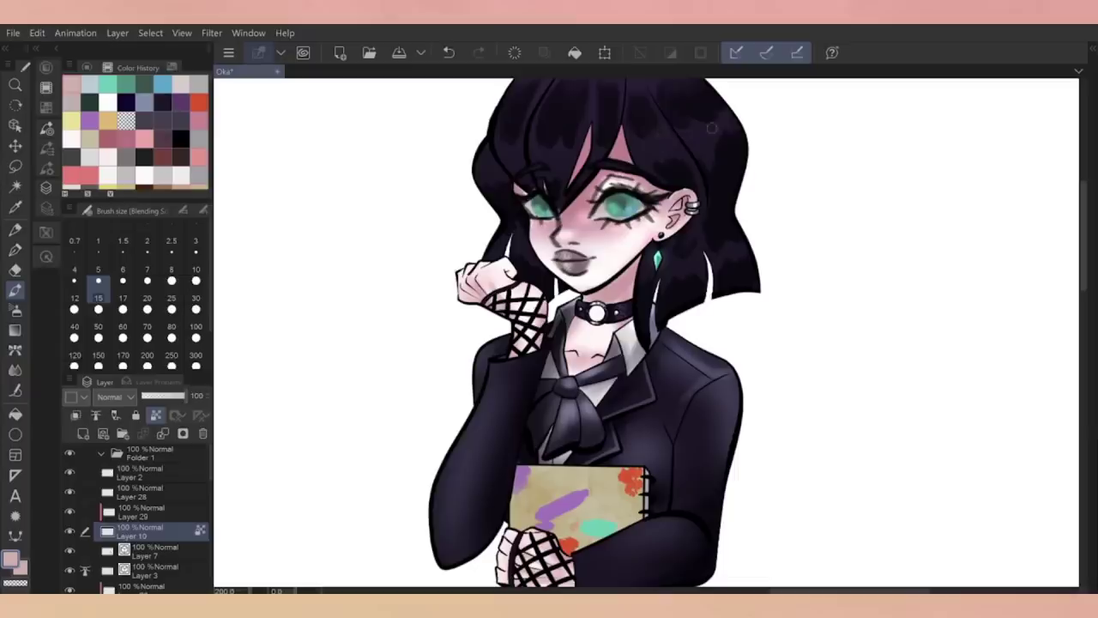
Paint dark green pupils in the full-body eyes on the clipped Layer 29
alt+click(622, 203)
key(bracketleft)
key(bracketleft)
click(174, 512)
key(bracketright)
key(bracketright)
key(bracketright)
key(bracketright)
Add white highlights to the full-body eyes on Layer 28 with a size 10 brush
key(alt+bracketright)
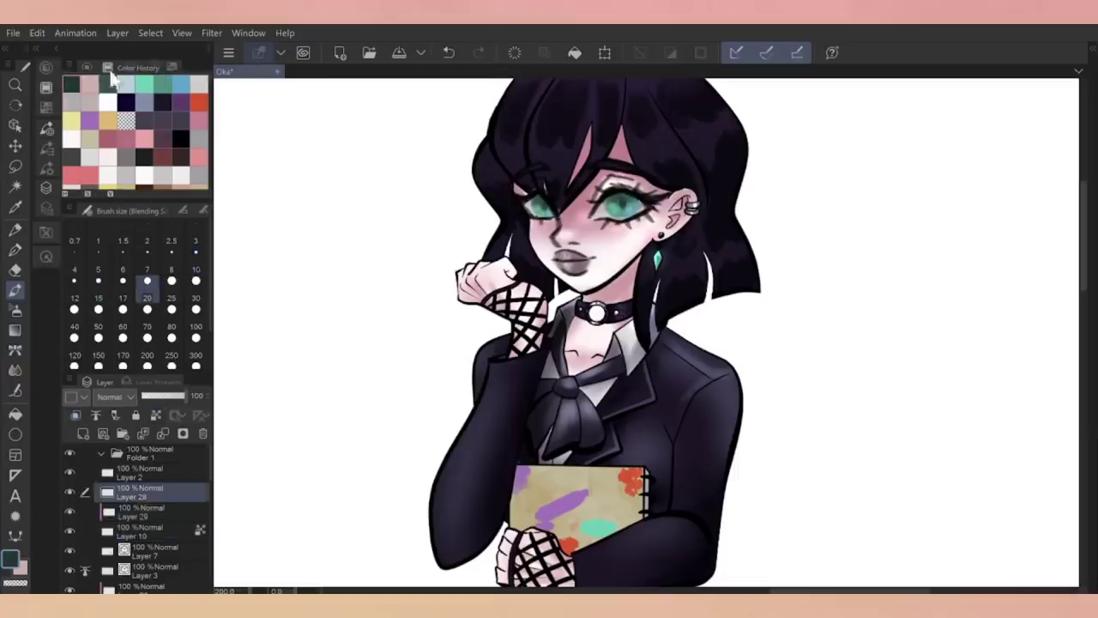
click(108, 67)
key(bracketleft)
key(bracketleft)
key(bracketleft)
key(bracketleft)
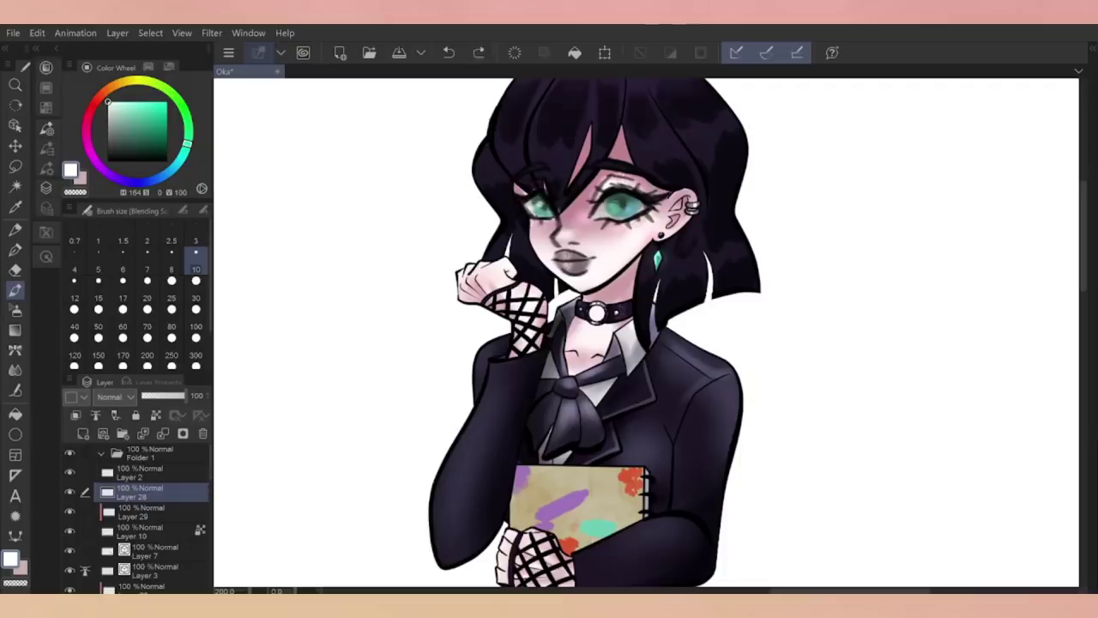